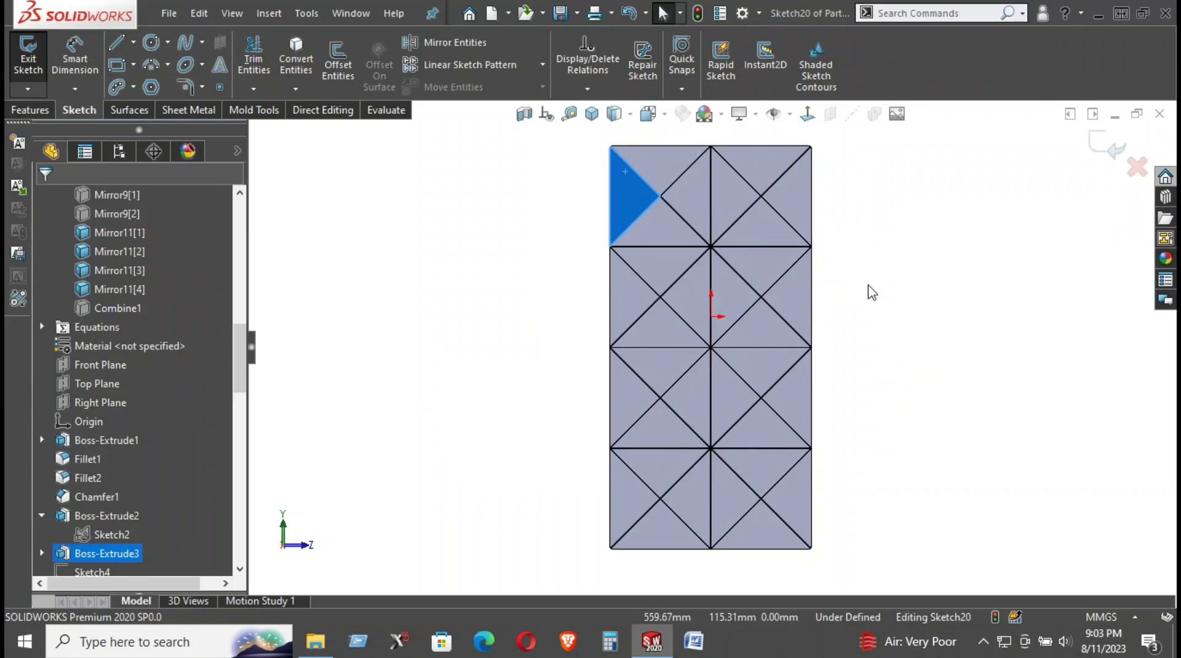
# Draw a small circle just below where the two diagonals cross.
pyautogui.click(870, 283)
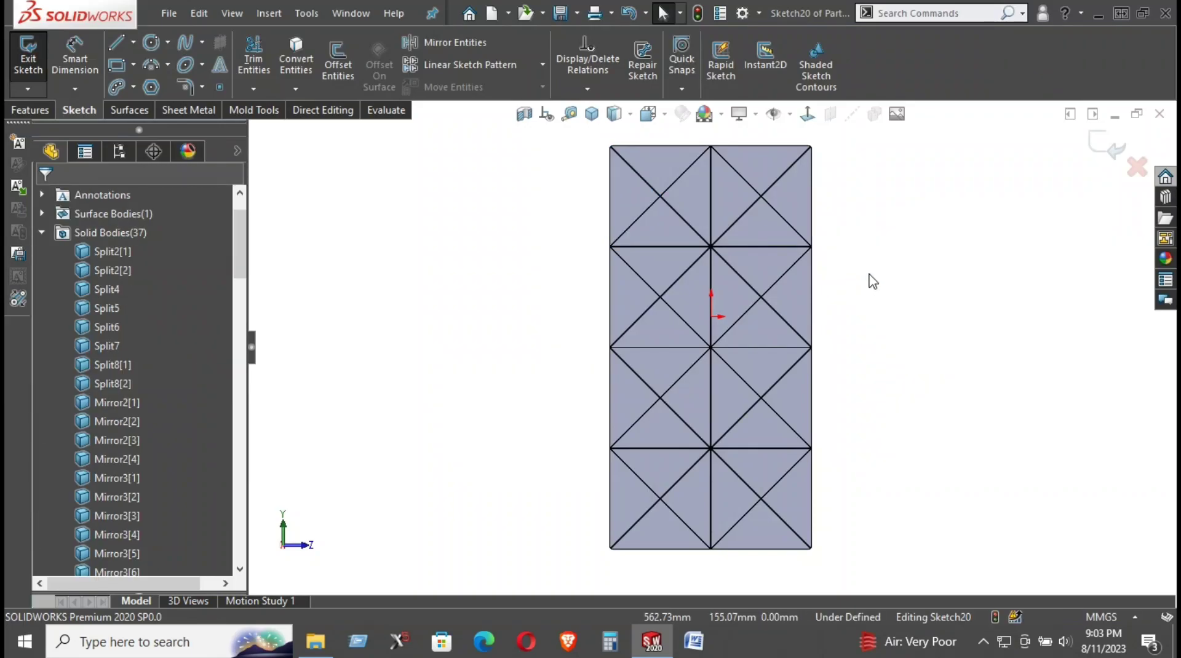
pyautogui.scroll(-1, 674, 243)
pyautogui.scroll(-3, 659, 227)
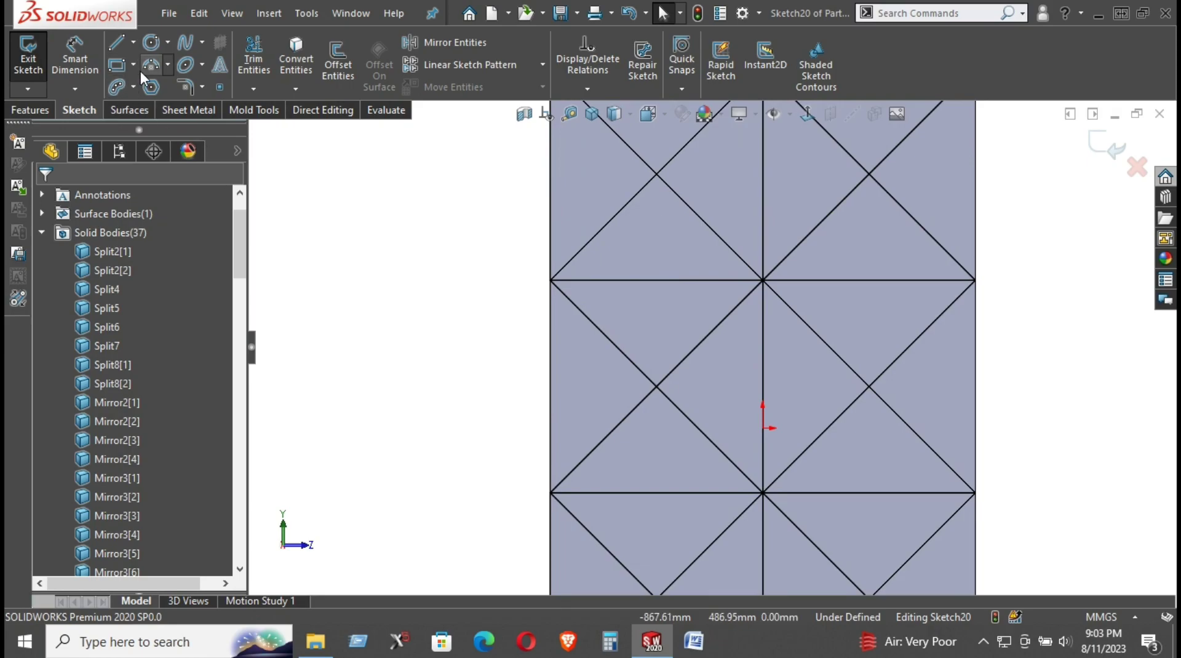
pyautogui.click(152, 49)
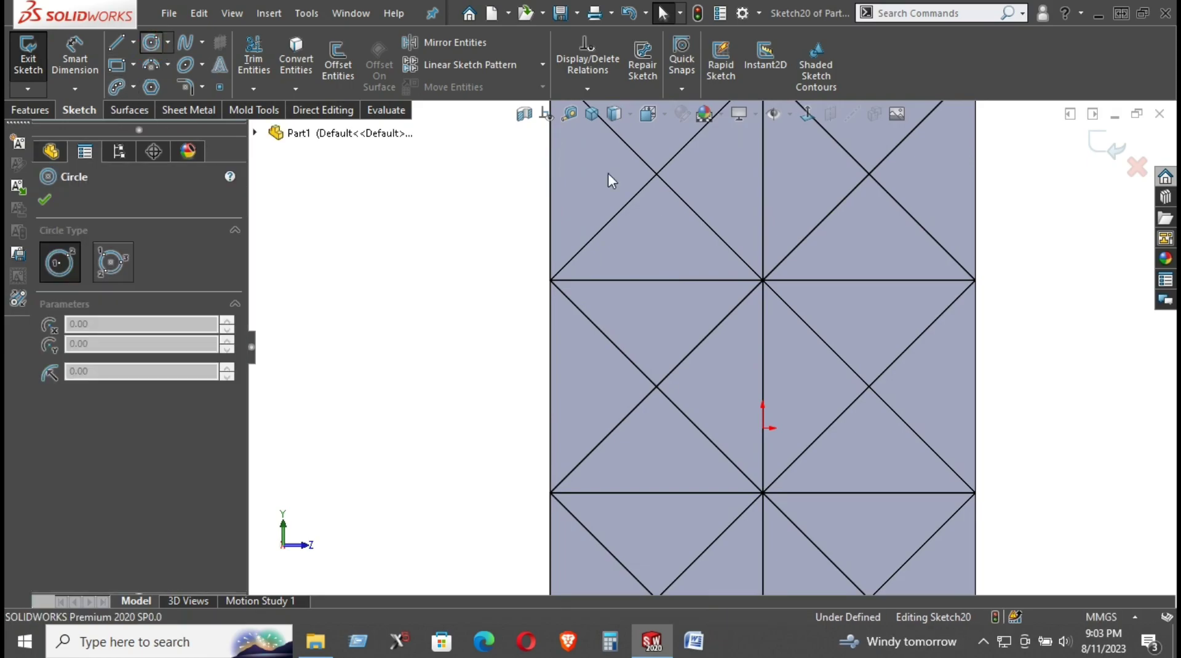
pyautogui.click(656, 191)
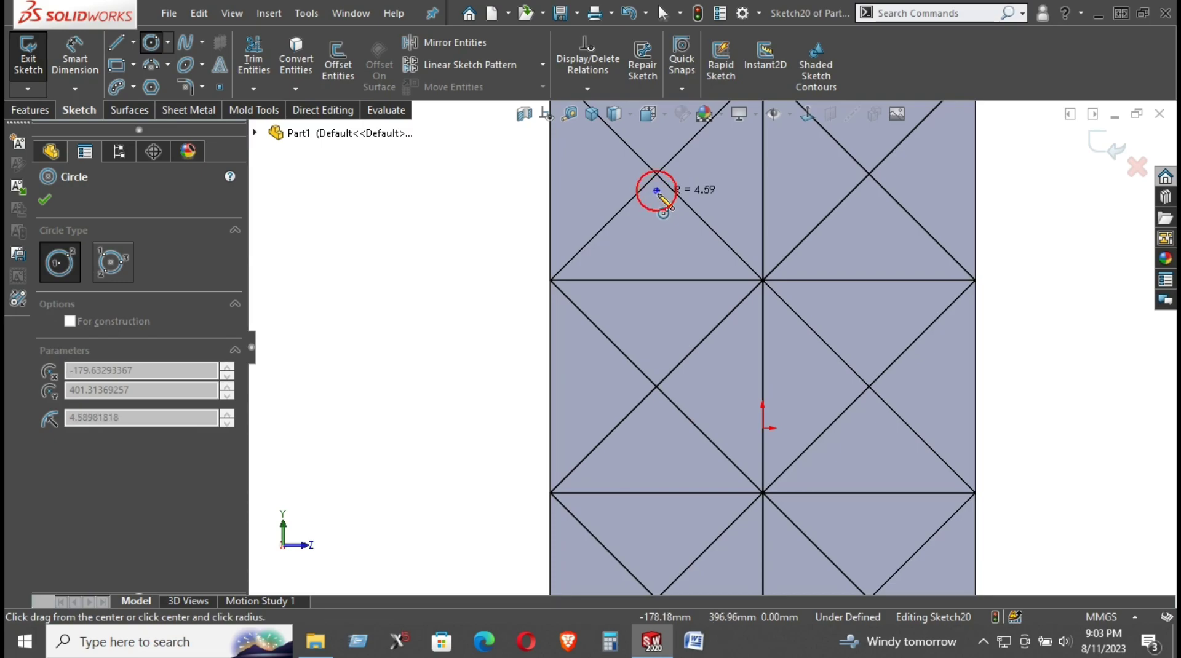
pyautogui.click(662, 199)
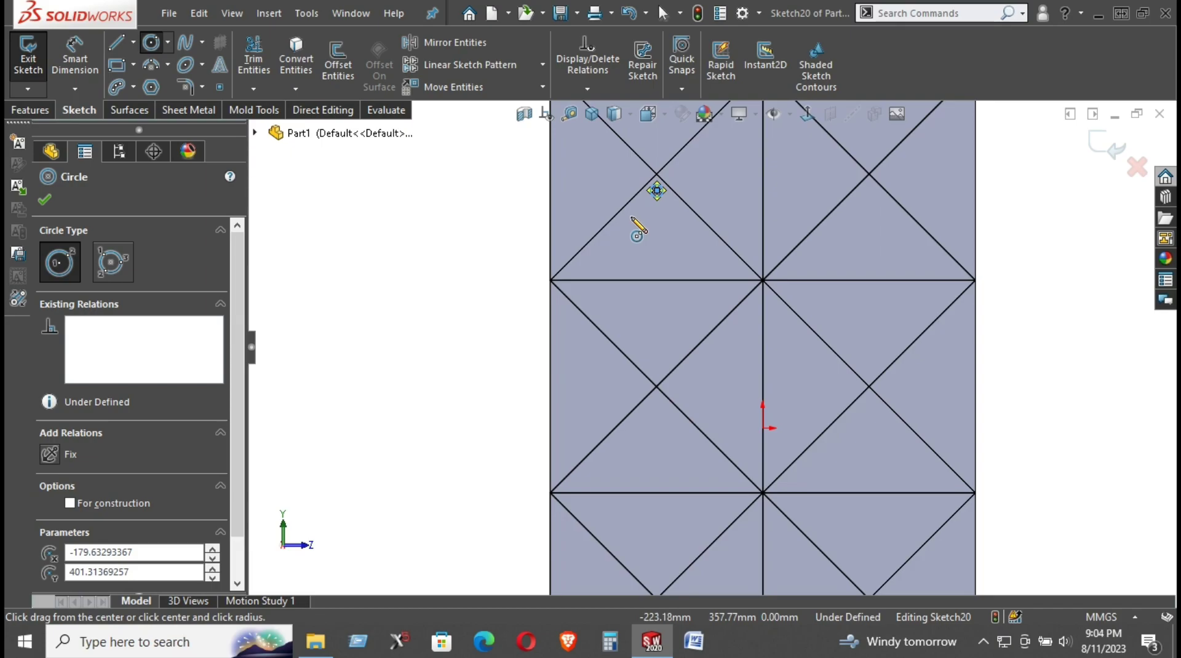
pyautogui.rightClick(387, 203)
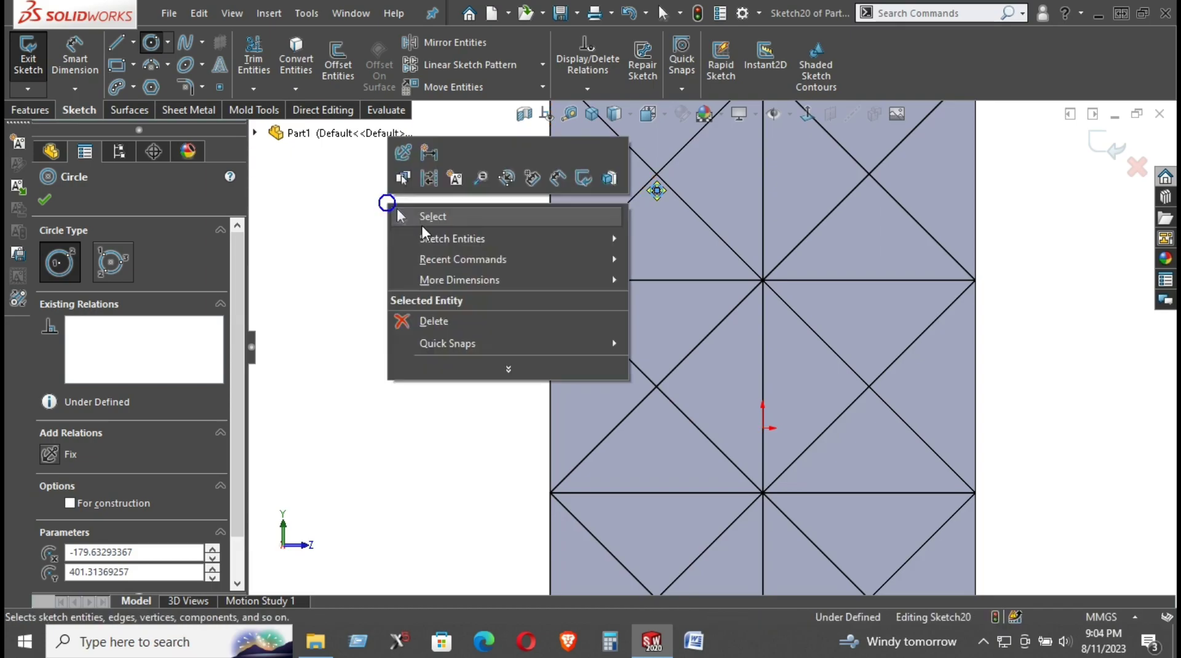
pyautogui.click(424, 218)
# Give the small circle a 10 mm diameter dimension.
pyautogui.press('d')
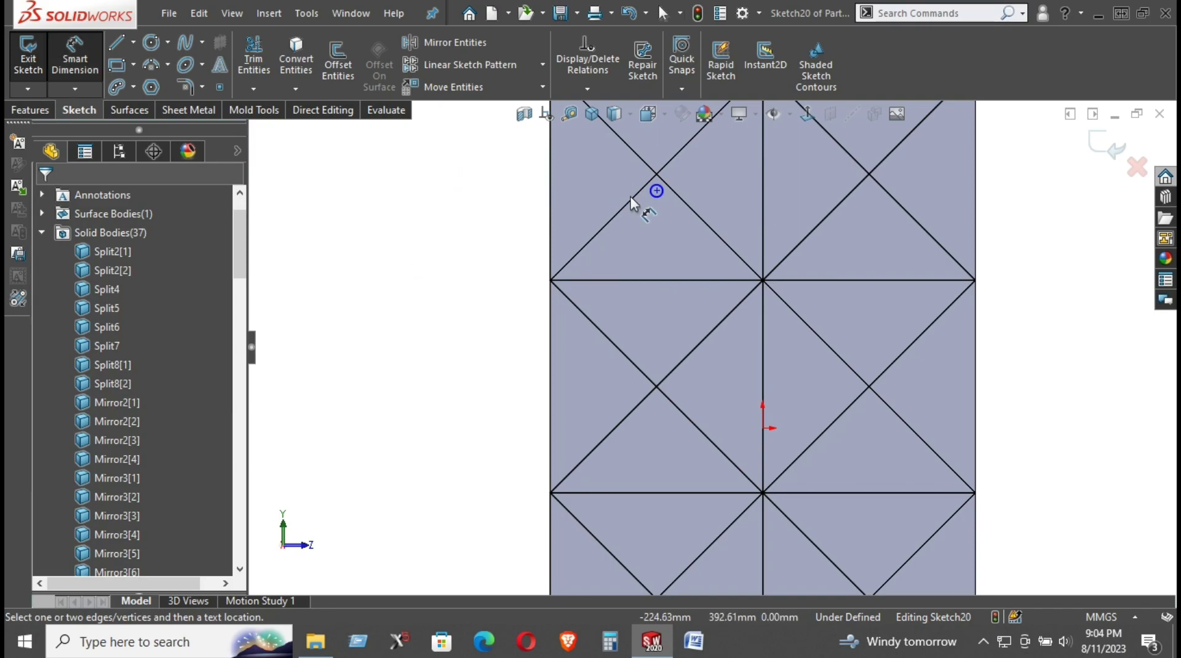
pyautogui.click(657, 190)
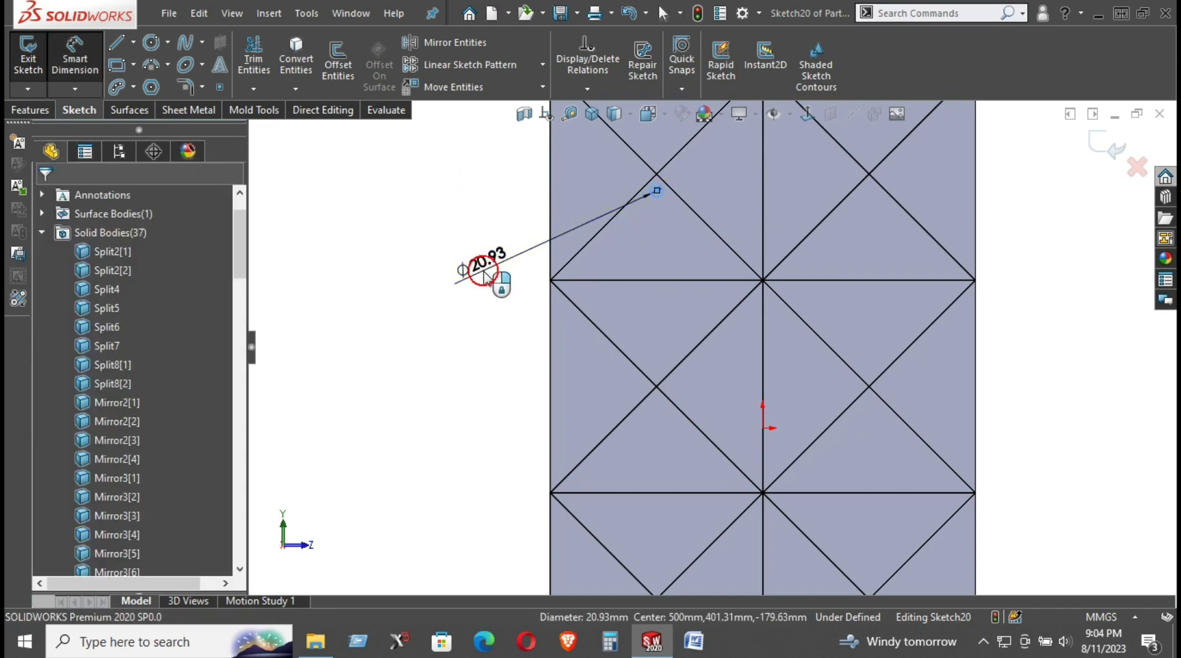
pyautogui.click(483, 275)
pyautogui.write('10')
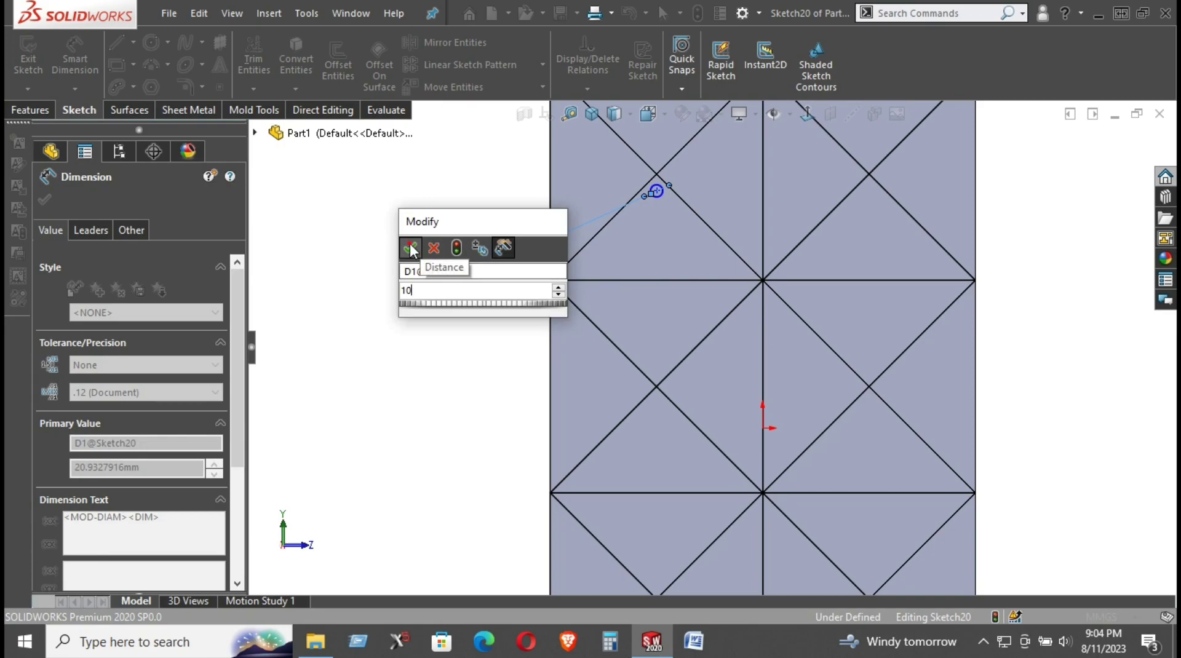
pyautogui.click(410, 247)
pyautogui.click(448, 192)
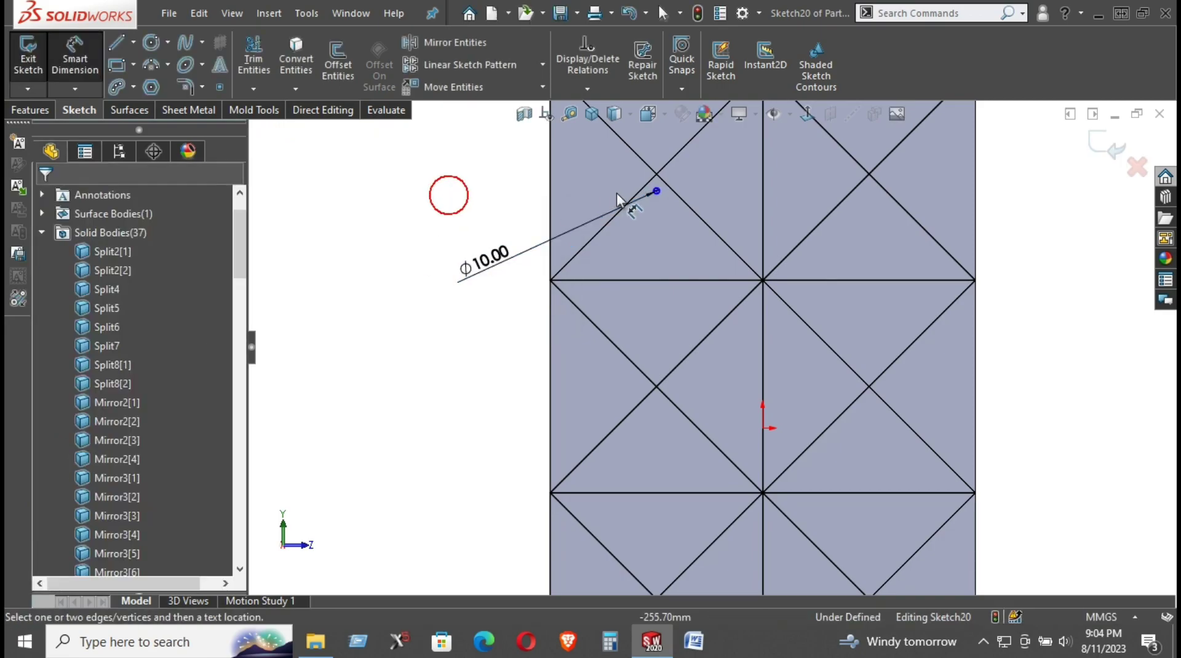
# Return to selection mode and delete the small circle.
pyautogui.scroll(-3, 615, 184)
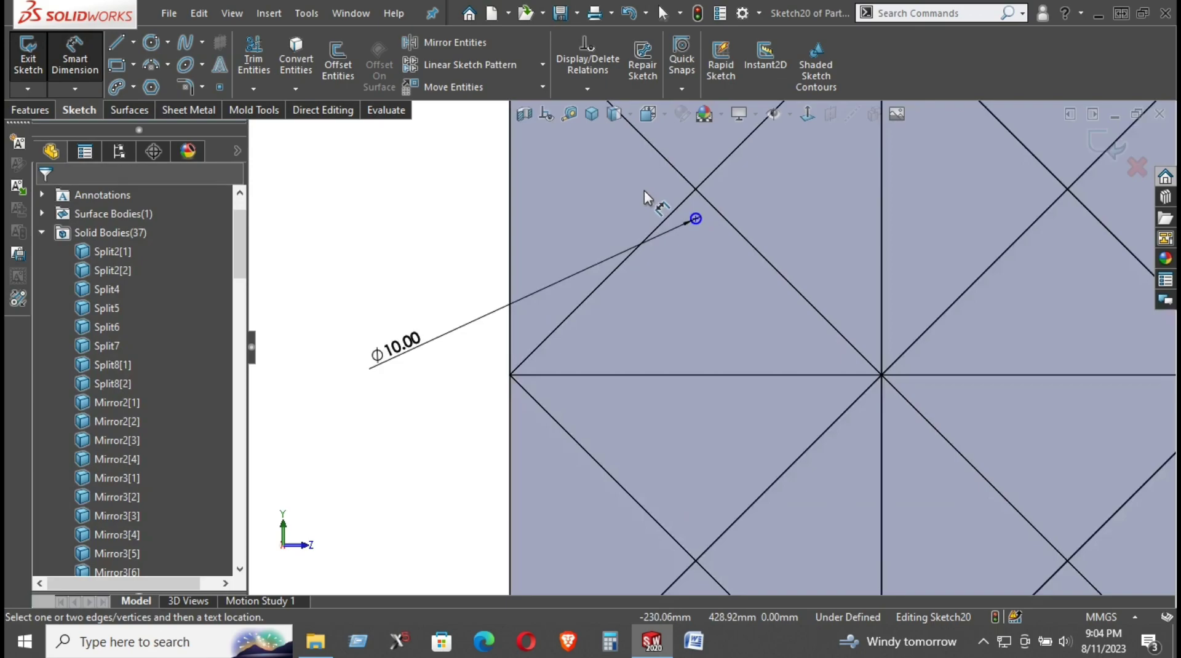
pyautogui.scroll(-3, 714, 216)
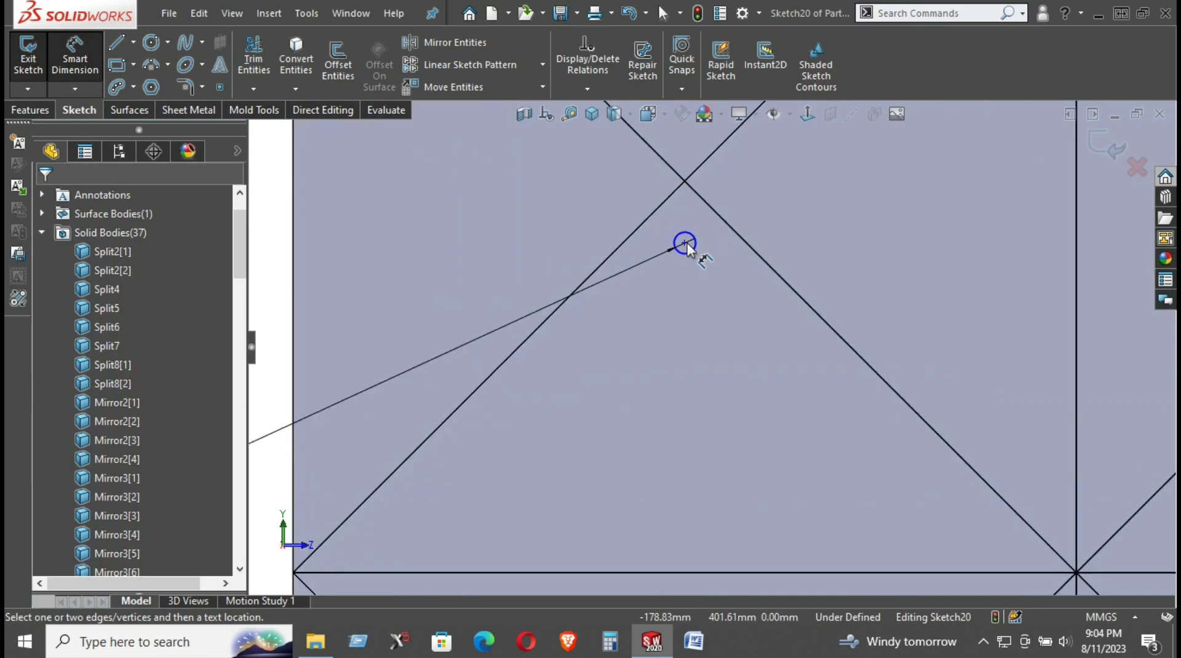
pyautogui.rightClick(686, 245)
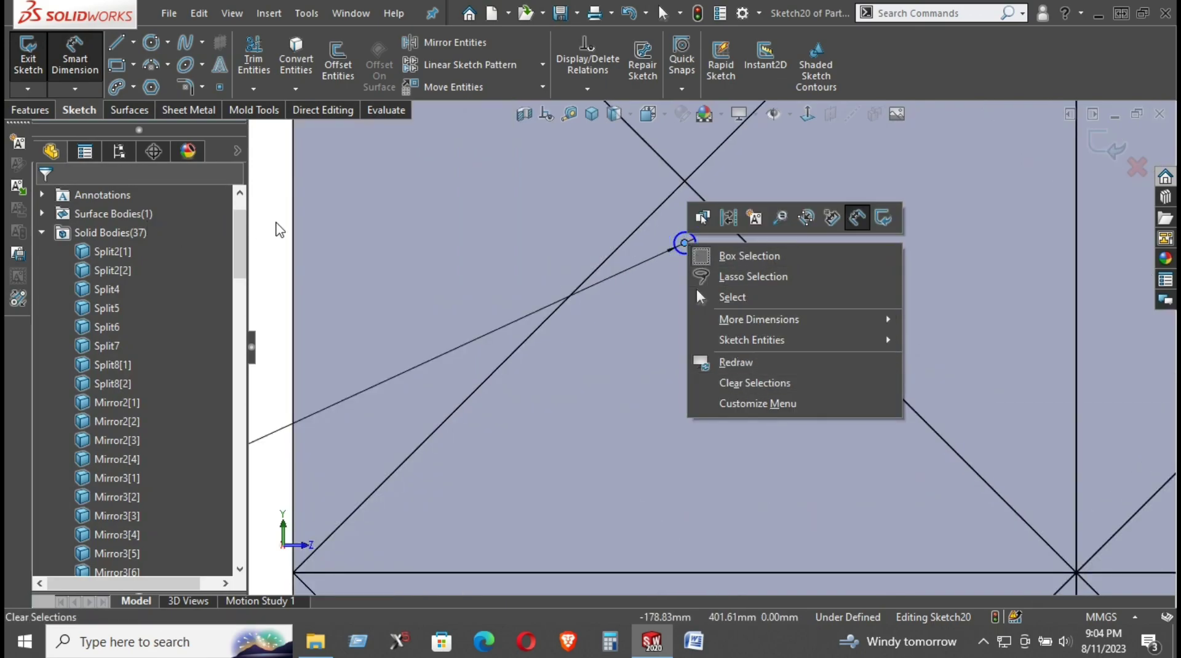
pyautogui.click(280, 231)
pyautogui.rightClick(684, 256)
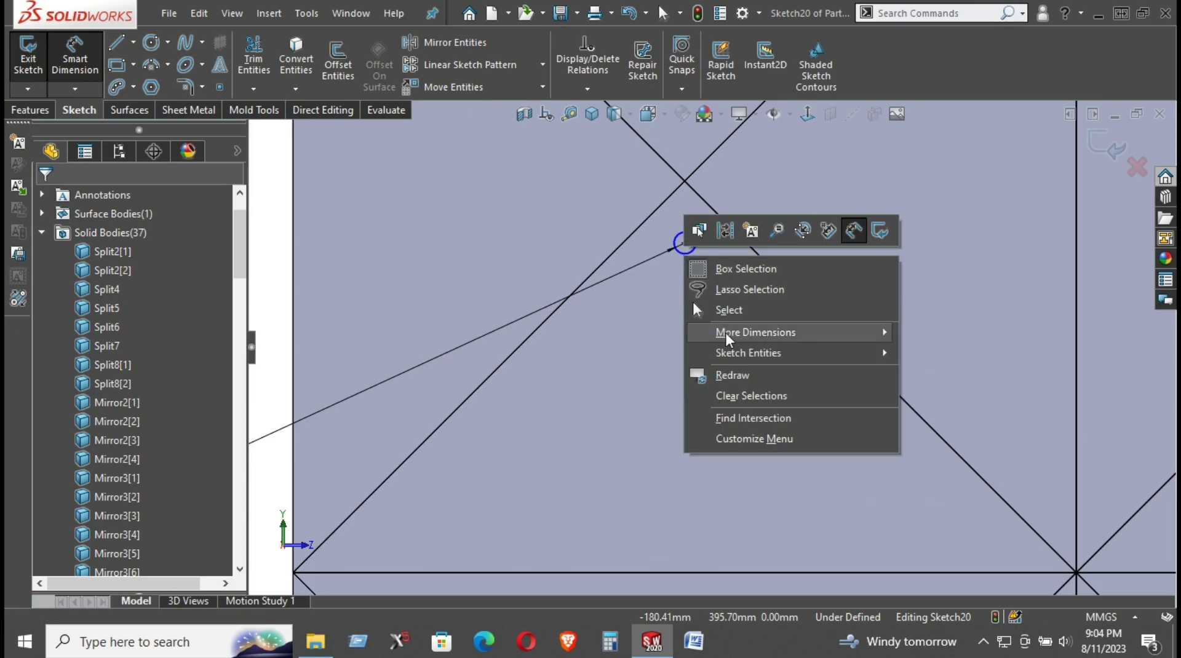
pyautogui.click(729, 316)
pyautogui.scroll(2, 730, 316)
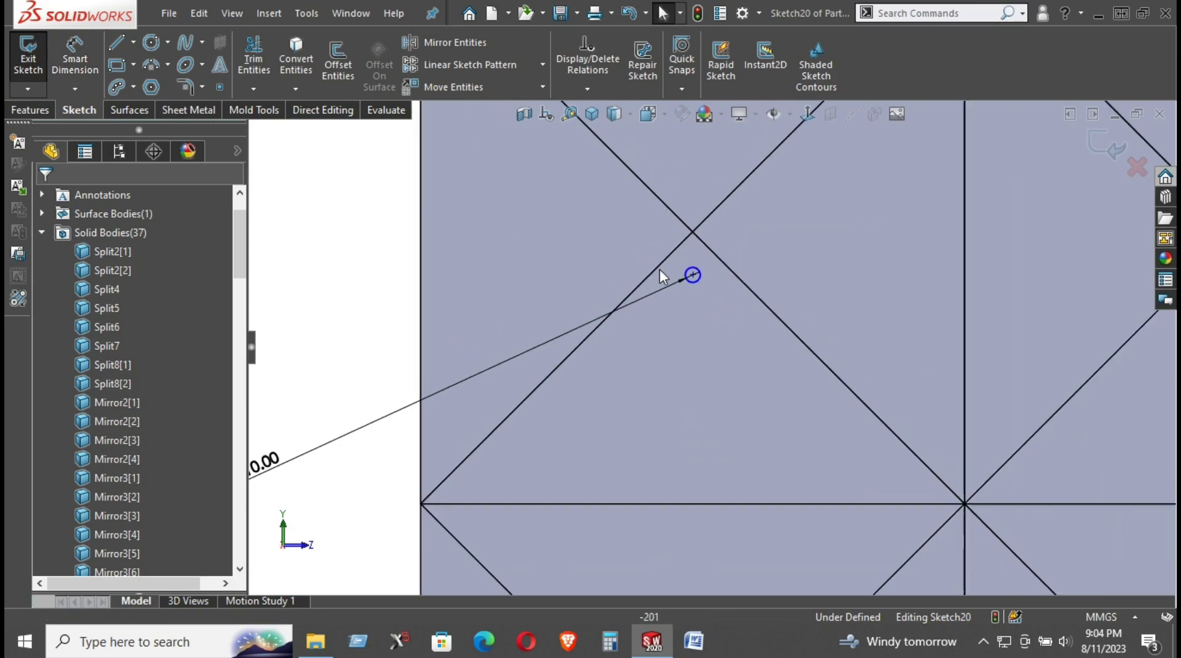
pyautogui.rightClick(695, 277)
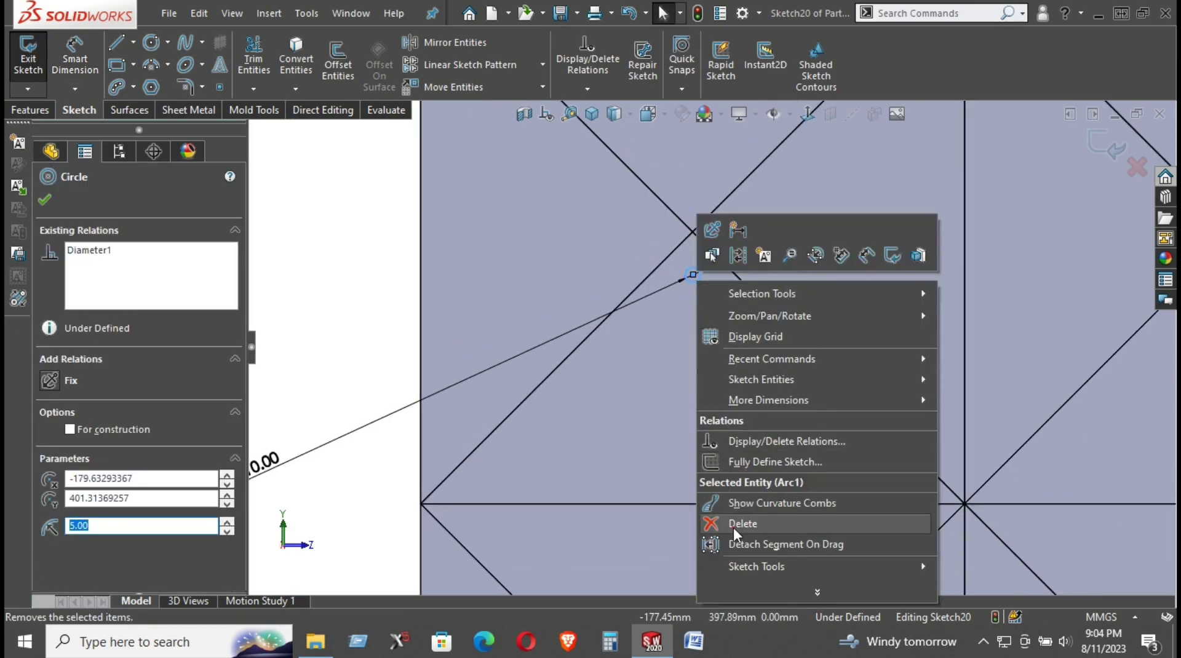
pyautogui.click(733, 527)
pyautogui.click(936, 149)
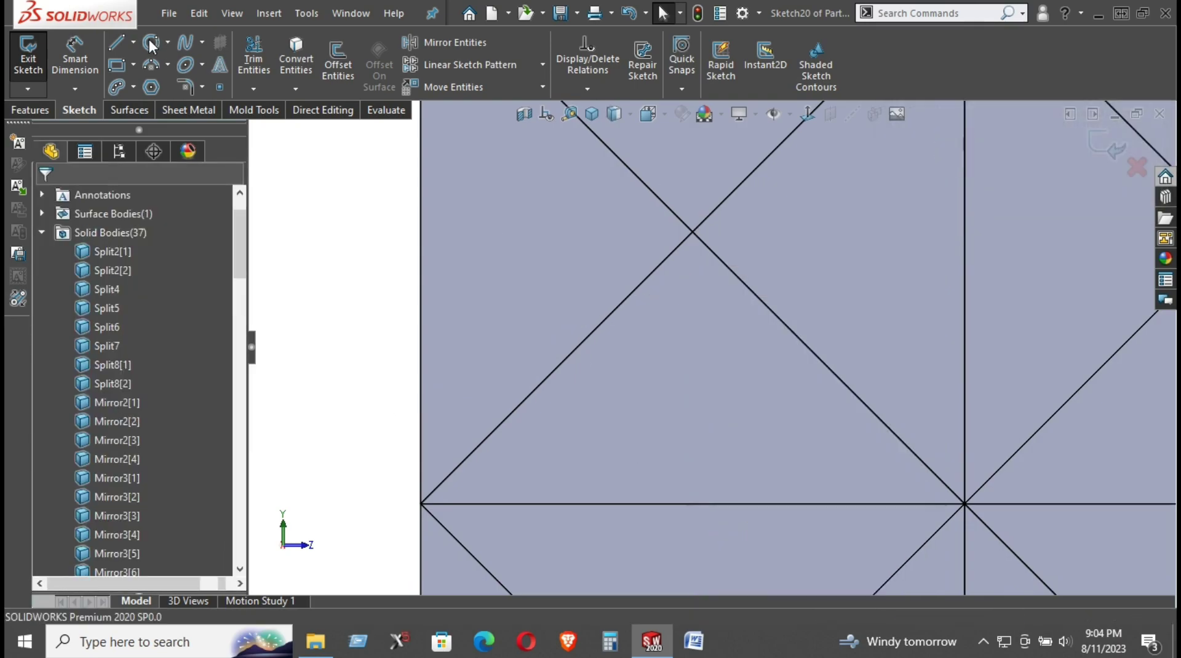
# Draw a six-sided polygon just below the diagonal crossing.
pyautogui.click(151, 87)
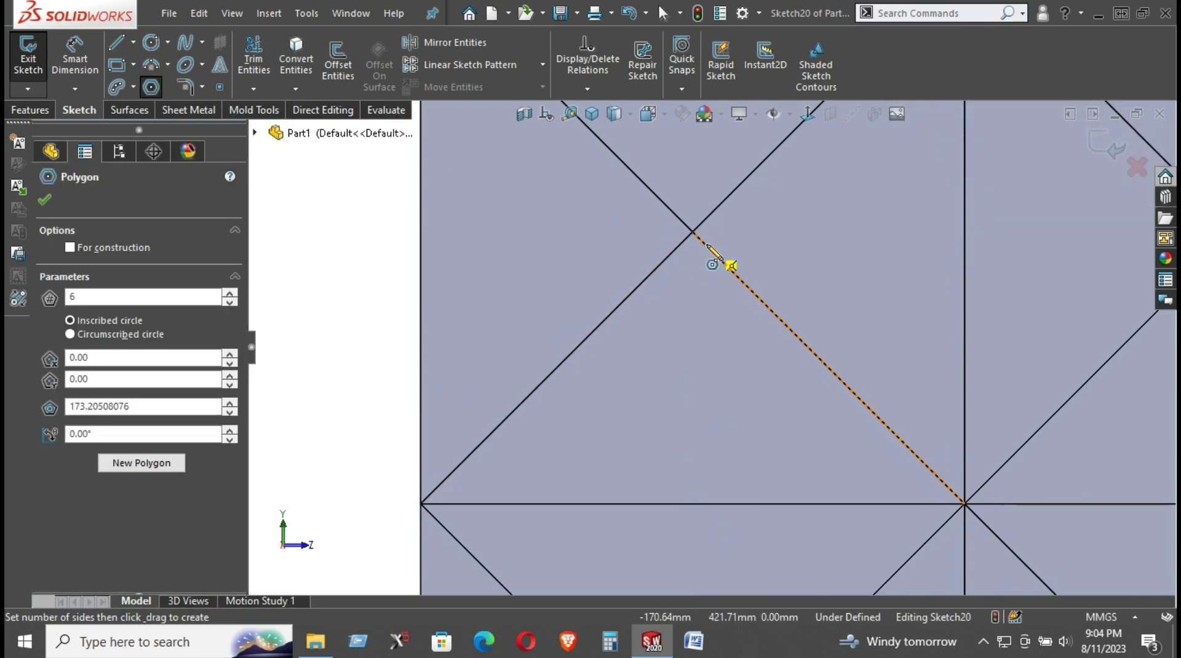
pyautogui.moveTo(698, 258); pyautogui.dragTo(717, 273)
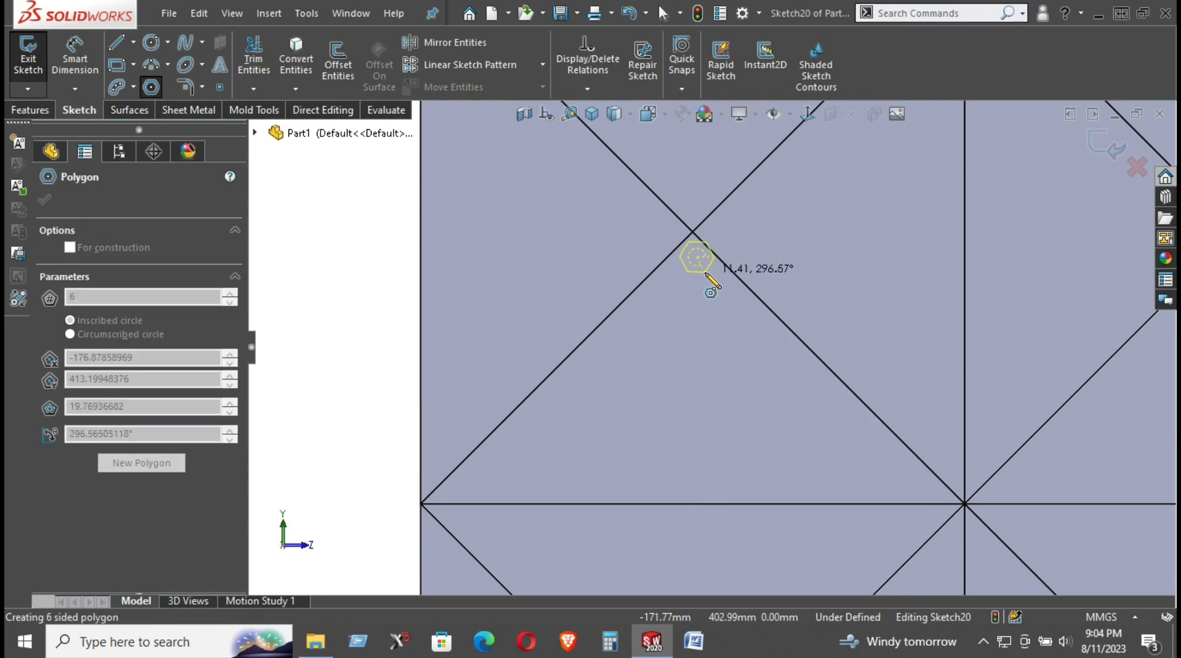
pyautogui.moveTo(715, 272); pyautogui.dragTo(698, 281)
pyautogui.moveTo(708, 316); pyautogui.dragTo(681, 256, button='right')
pyautogui.scroll(-2, 681, 256)
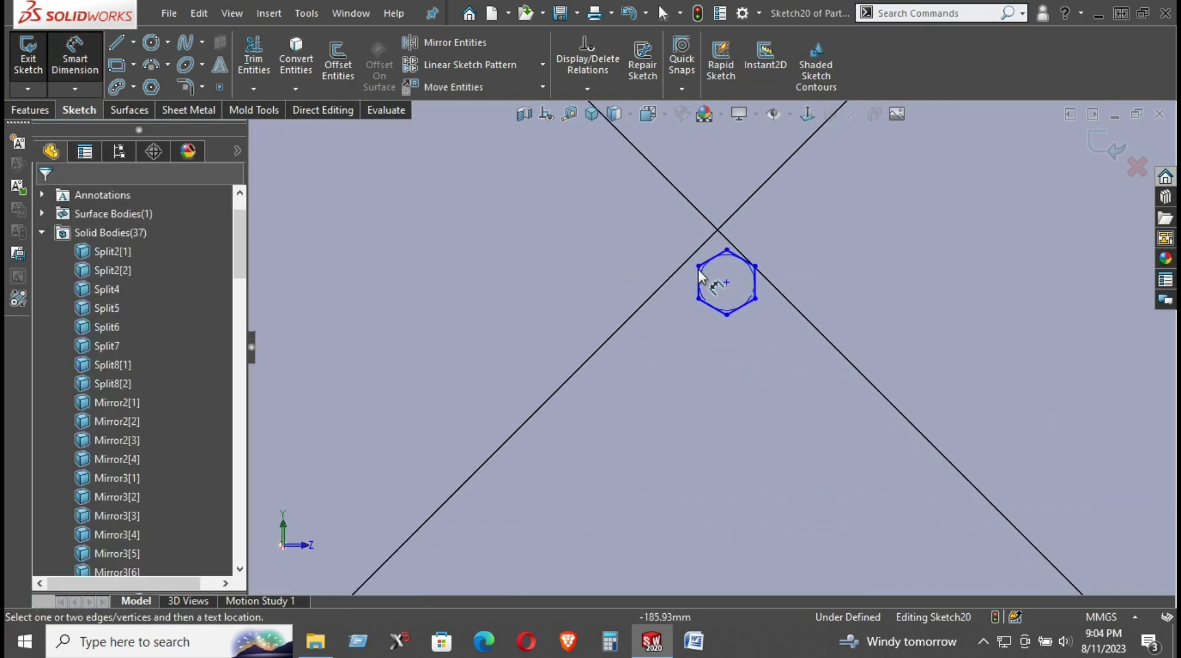
# Dimension the hexagon's vertical side to 10 mm.
pyautogui.click(661, 284)
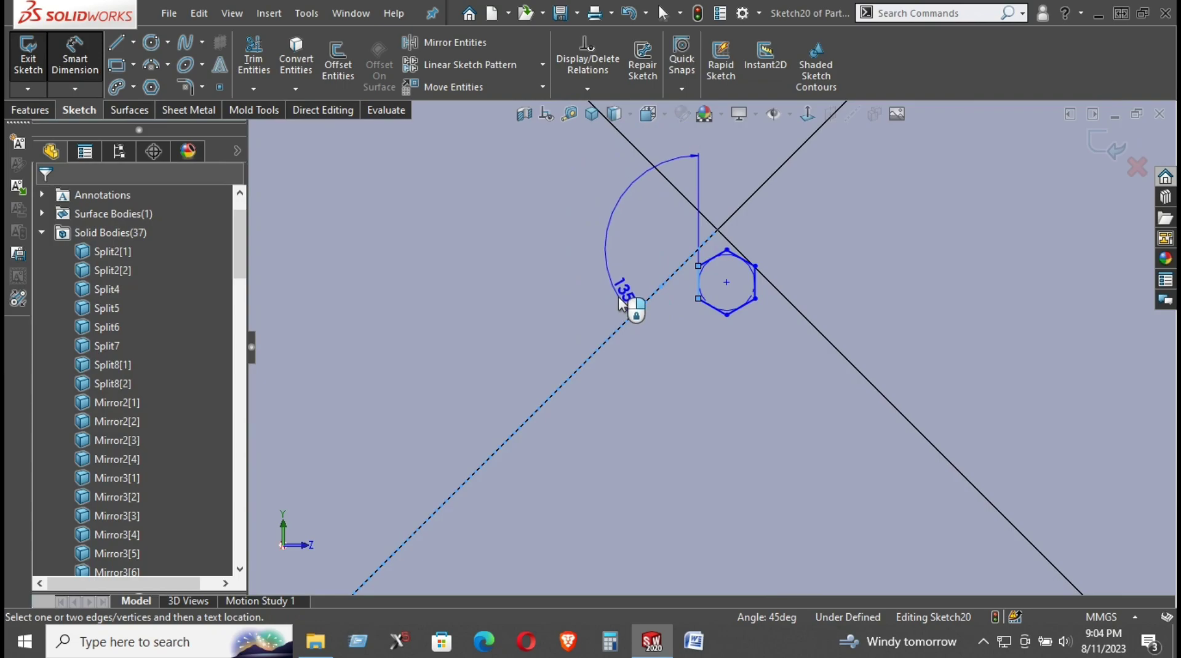
pyautogui.click(527, 308)
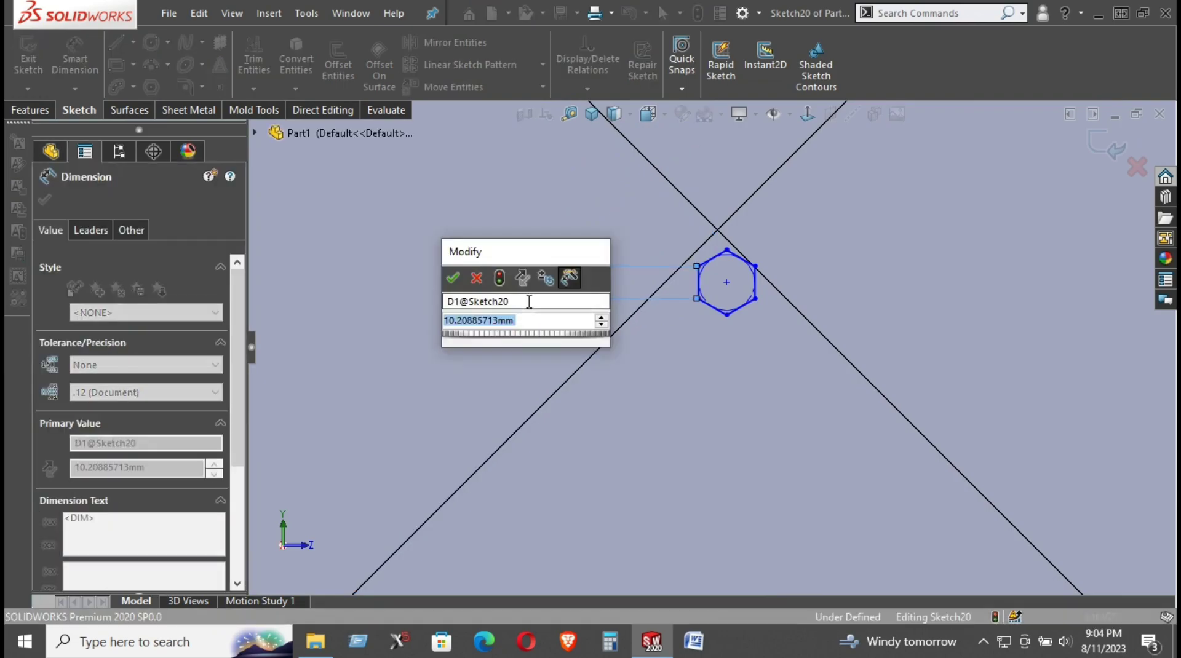
pyautogui.write('10')
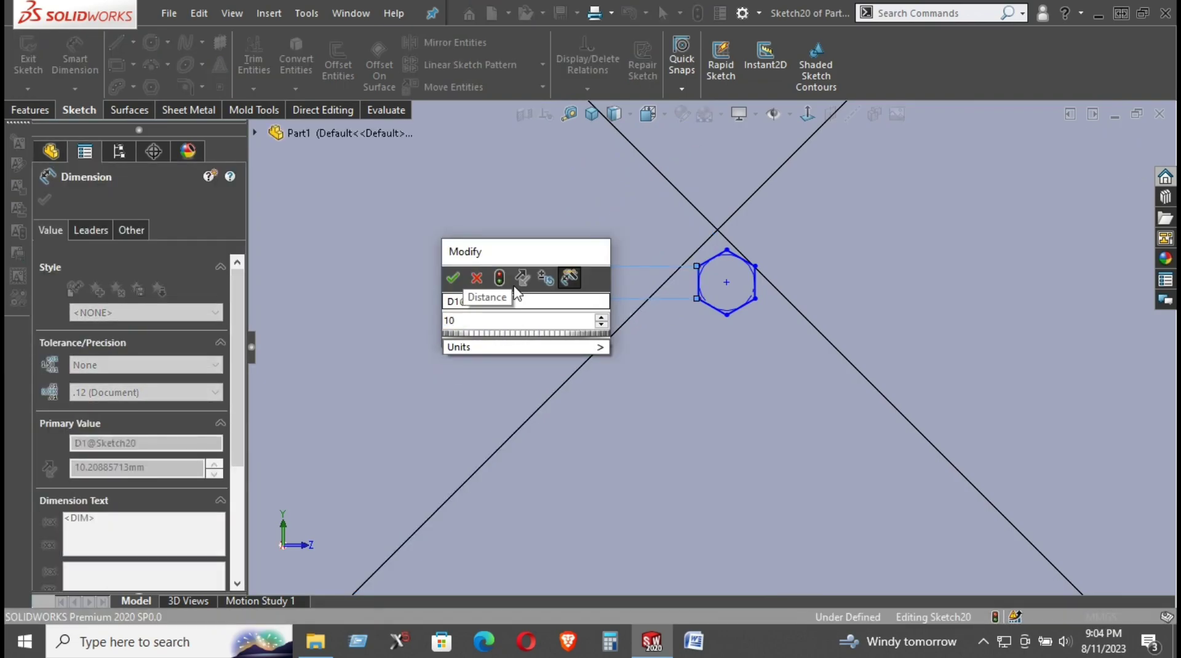
pyautogui.click(453, 277)
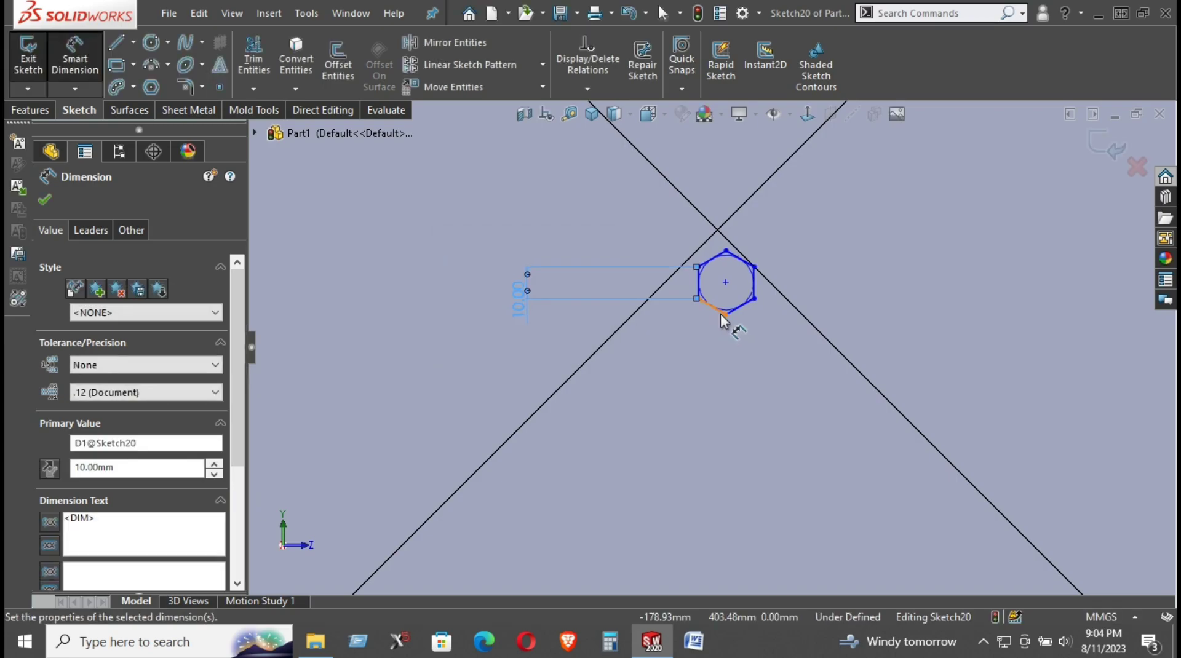
# Make the hexagon's top vertex vertical with the diagonals' crossing point.
pyautogui.rightClick(652, 180)
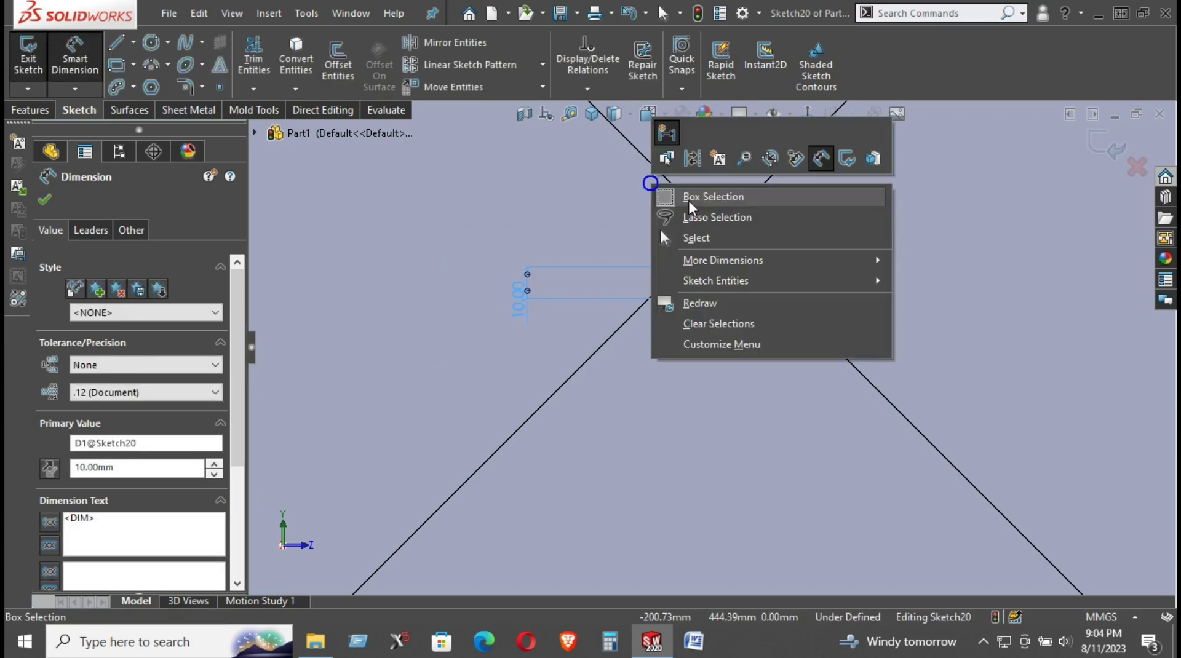
pyautogui.click(700, 238)
pyautogui.click(726, 251)
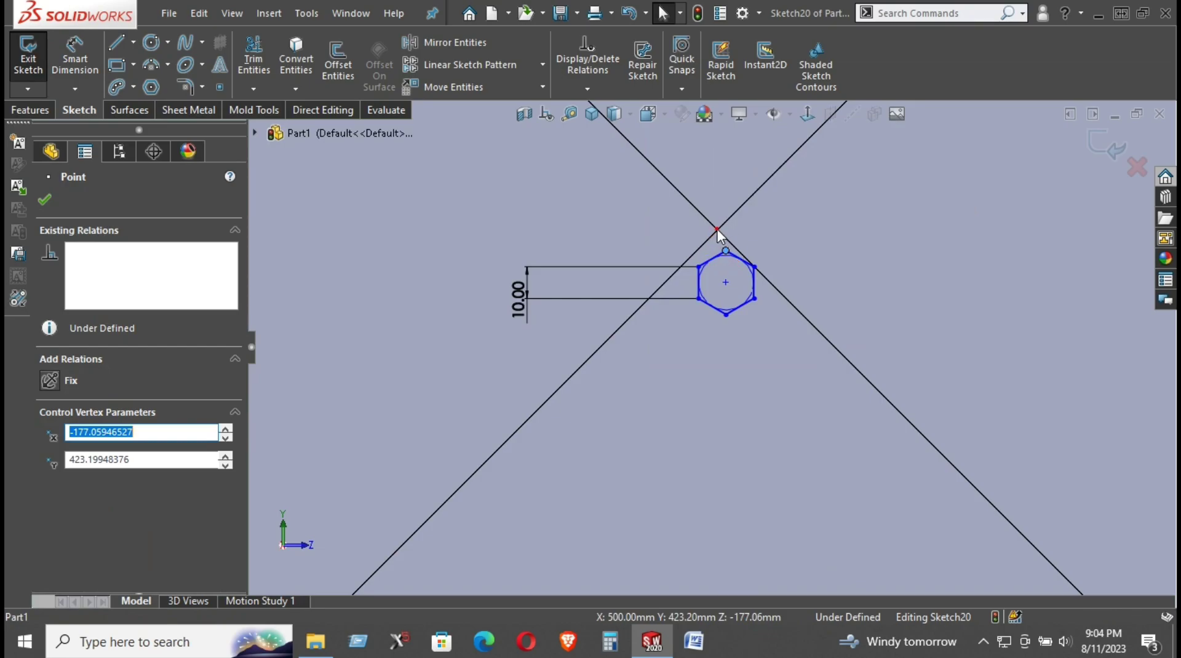
pyautogui.keyDown('ctrl'); pyautogui.click(717, 229); pyautogui.keyUp('ctrl')
pyautogui.click(793, 152)
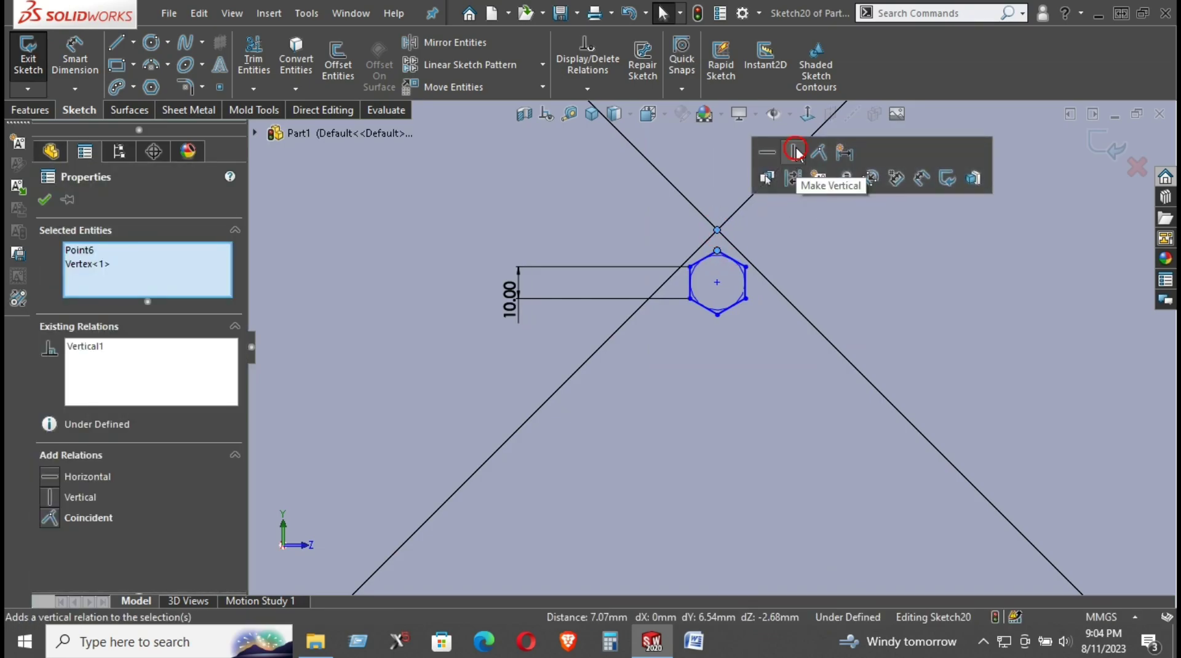
pyautogui.click(675, 172)
# Dimension the vertical distance from the diagonal crossing to the hexagon's top.
pyautogui.scroll(5, 640, 246)
pyautogui.click(454, 275)
pyautogui.scroll(-2, 656, 313)
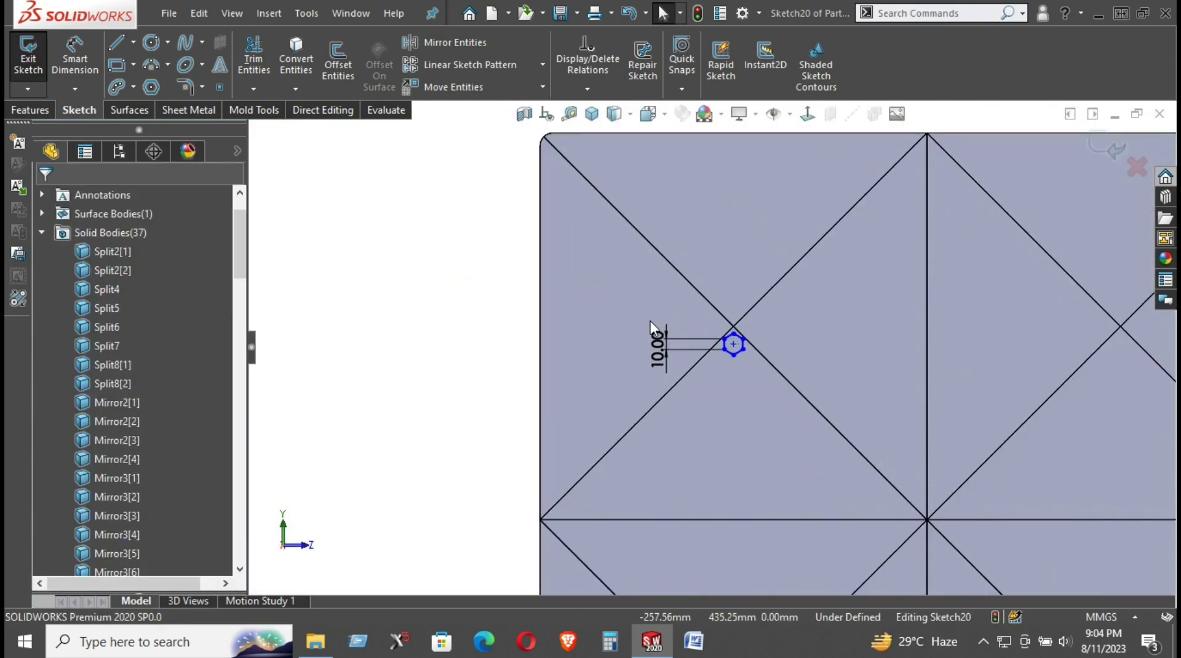
pyautogui.moveTo(452, 358); pyautogui.dragTo(454, 296, button='right')
pyautogui.scroll(-3, 759, 341)
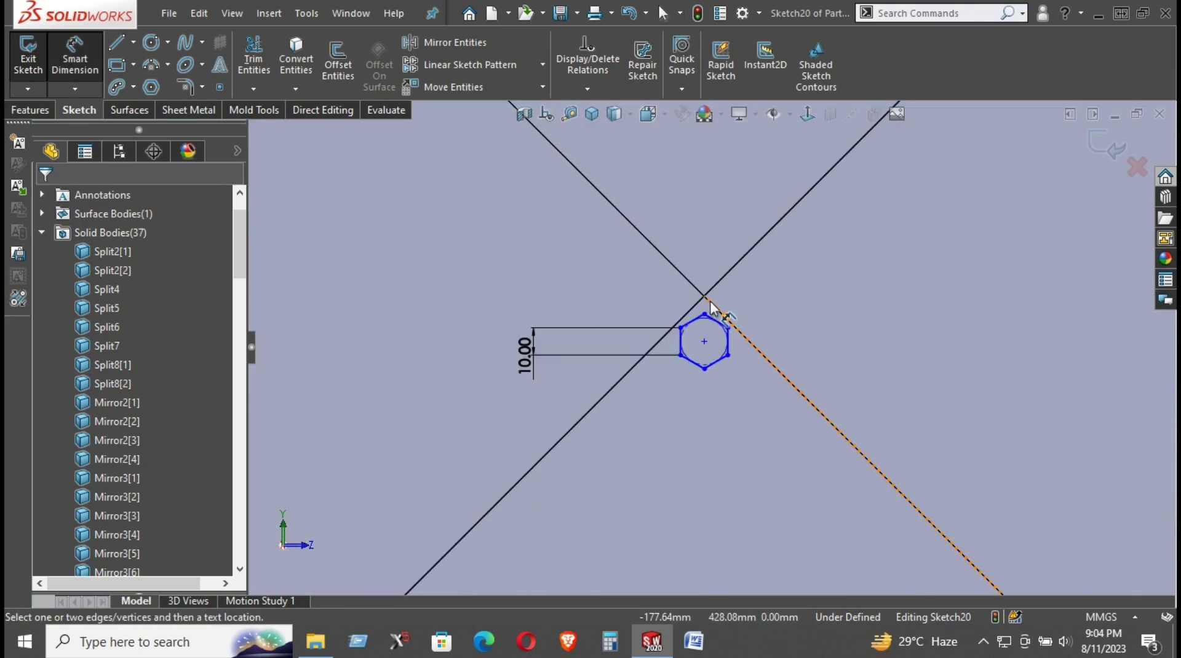
pyautogui.click(705, 296)
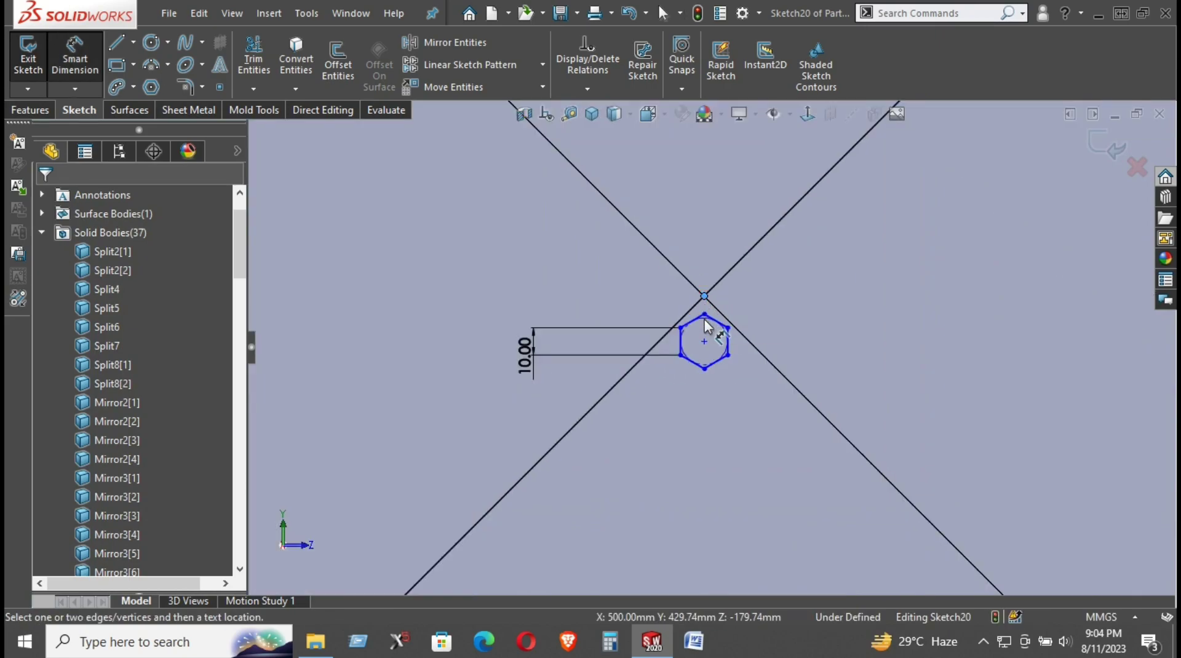
pyautogui.click(705, 314)
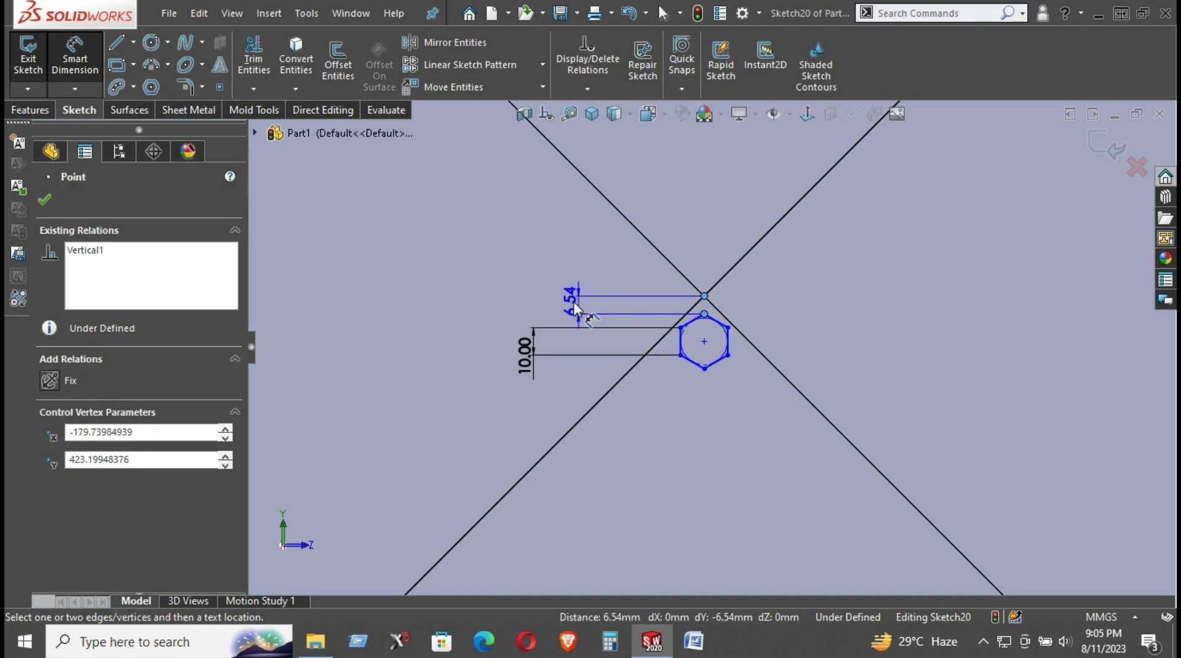
pyautogui.click(552, 302)
pyautogui.write('6')
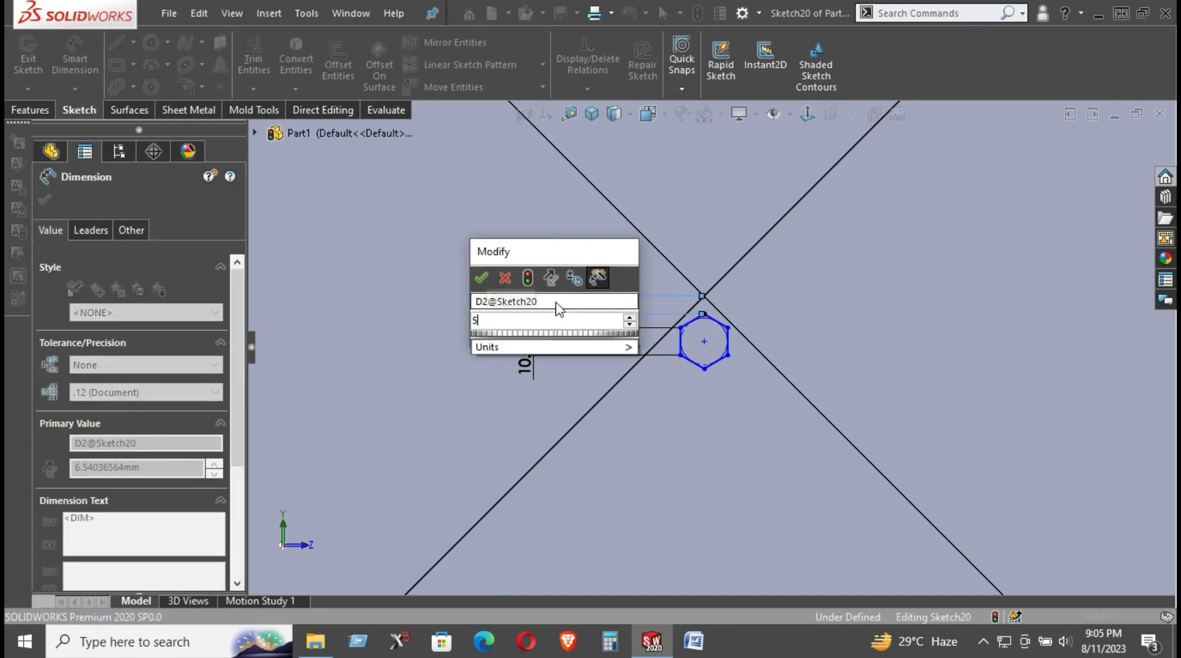
pyautogui.press('Return')
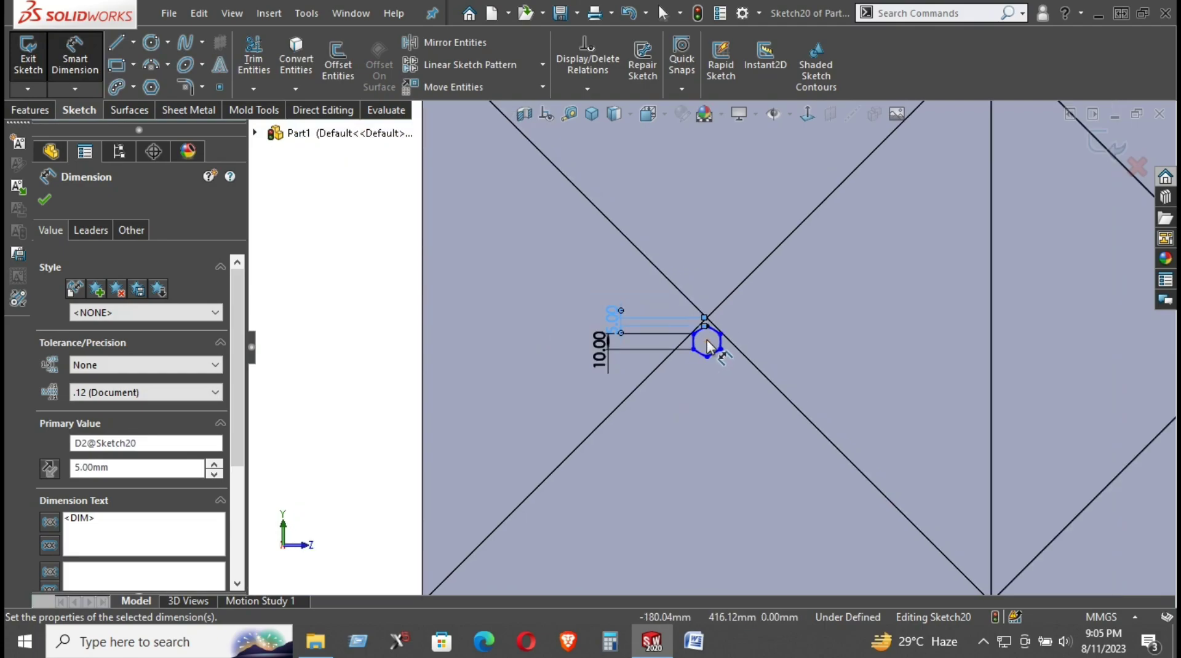
# Make two hexagon vertices vertical so the sketch becomes fully defined.
pyautogui.click(707, 341)
pyautogui.scroll(3, 707, 342)
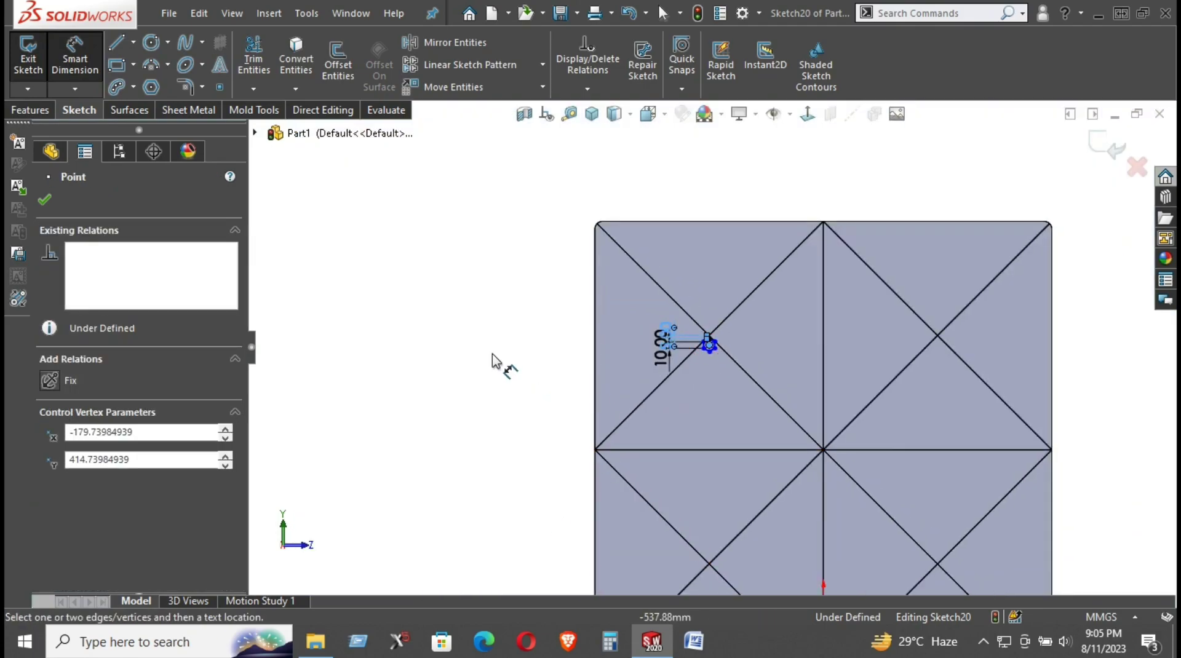
pyautogui.rightClick(403, 284)
pyautogui.click(459, 333)
pyautogui.scroll(5, 582, 391)
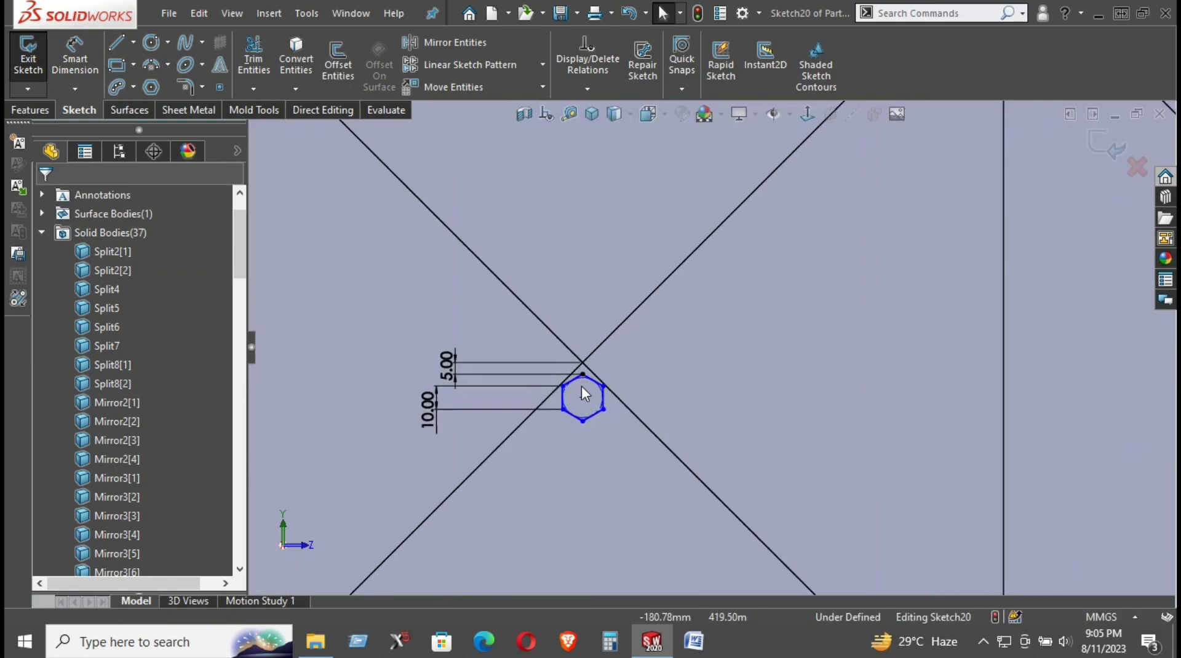
pyautogui.click(582, 397)
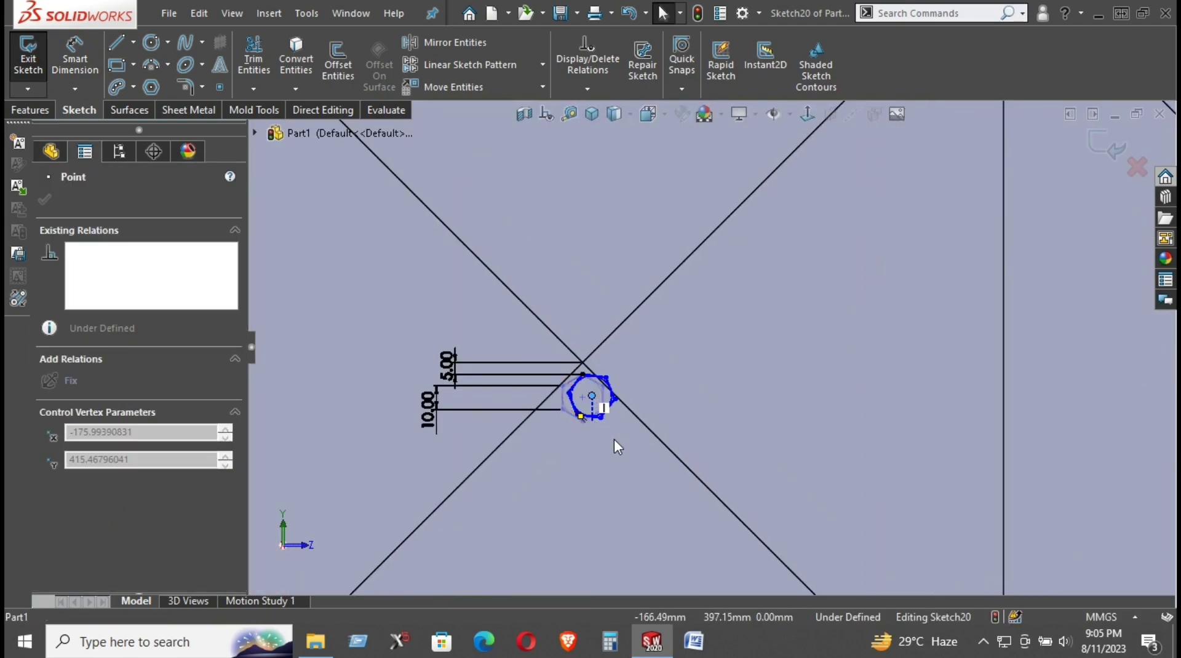
pyautogui.moveTo(613, 439); pyautogui.dragTo(608, 430)
pyautogui.keyDown('ctrl'); pyautogui.click(600, 418); pyautogui.keyUp('ctrl')
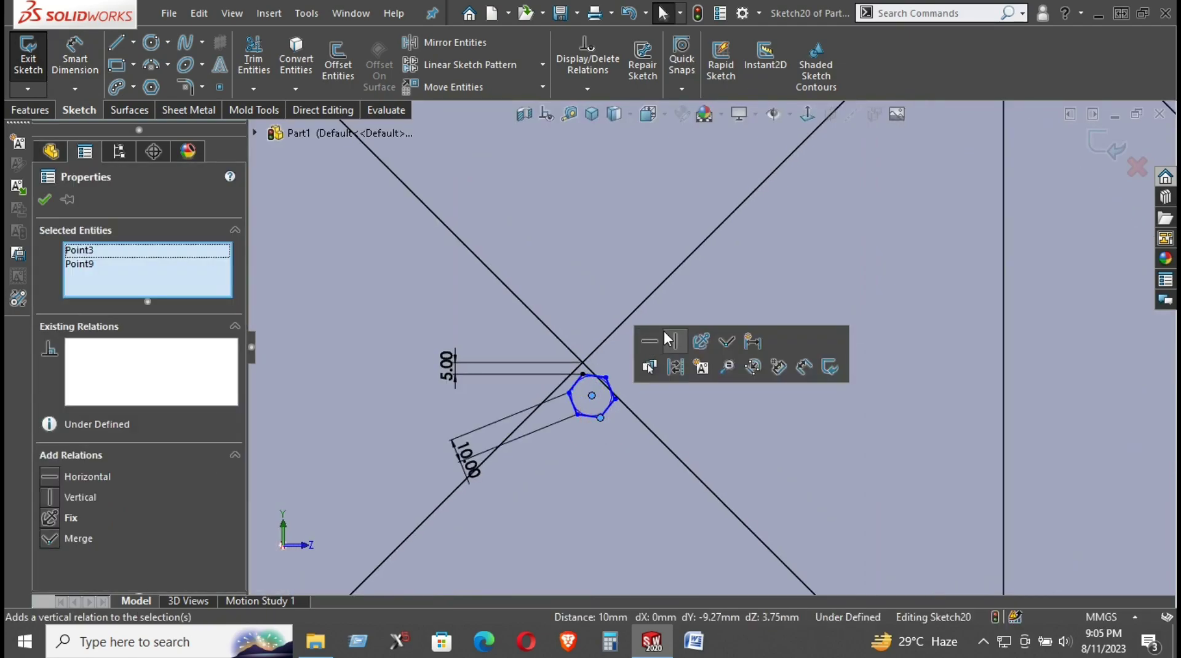
pyautogui.click(675, 341)
pyautogui.scroll(-3, 512, 300)
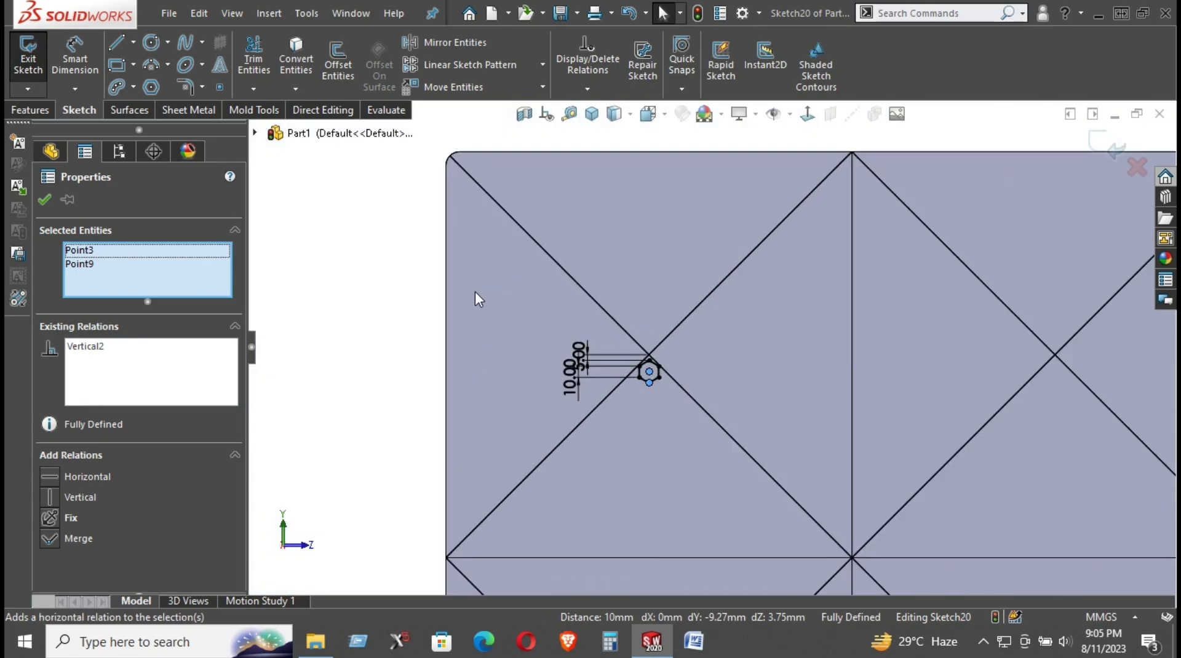
pyautogui.click(396, 297)
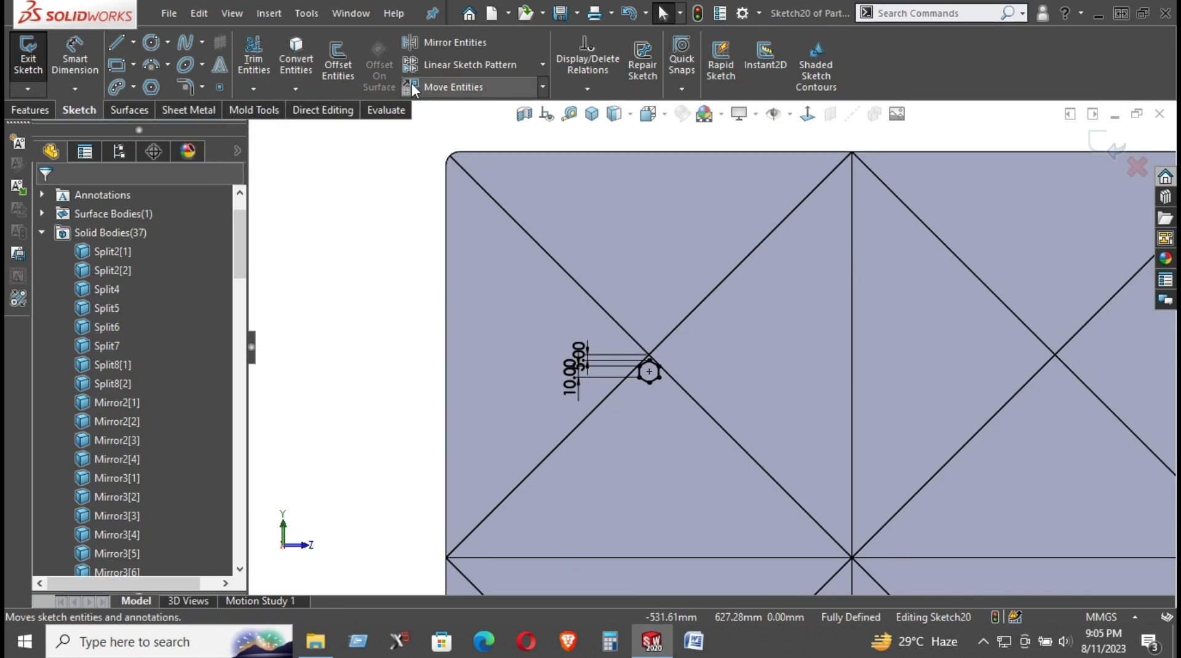
# Start a Linear Sketch Pattern, cancelling the circular pattern begun by mistake.
pyautogui.click(543, 62)
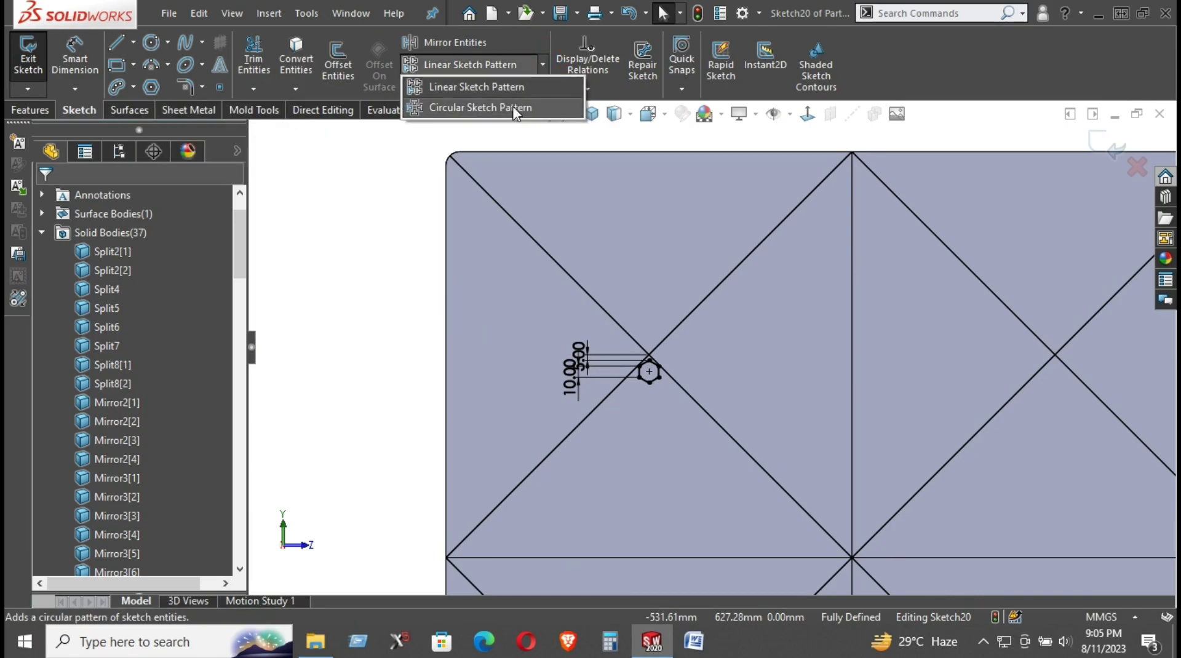
pyautogui.click(493, 107)
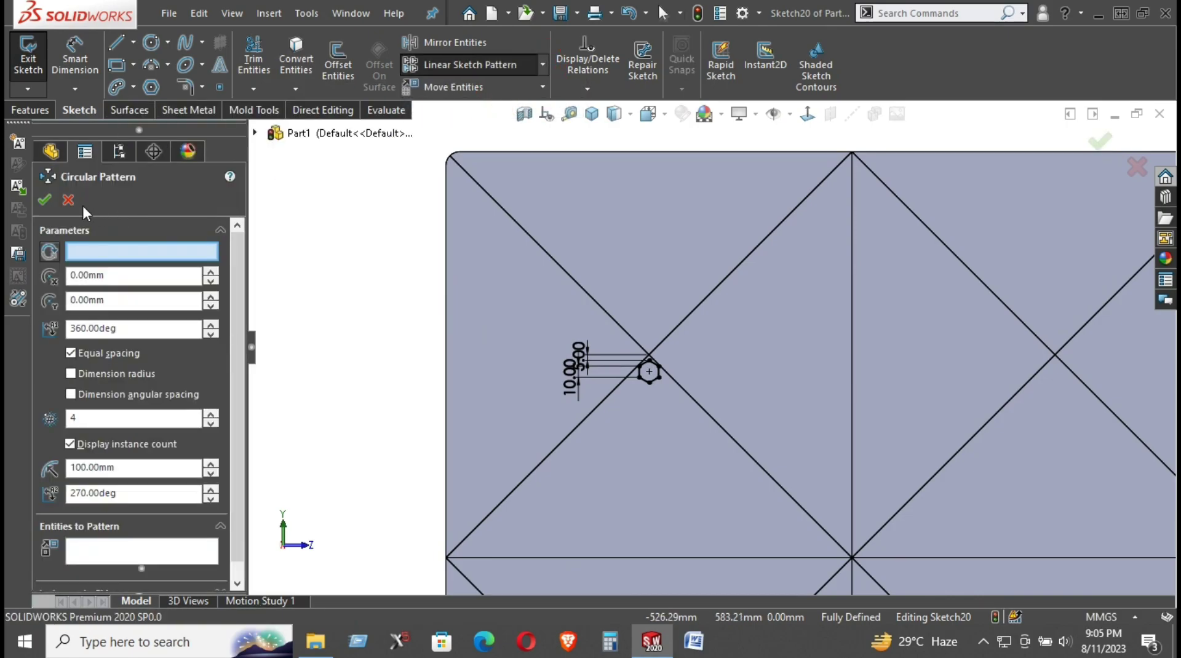
pyautogui.click(67, 200)
pyautogui.click(478, 67)
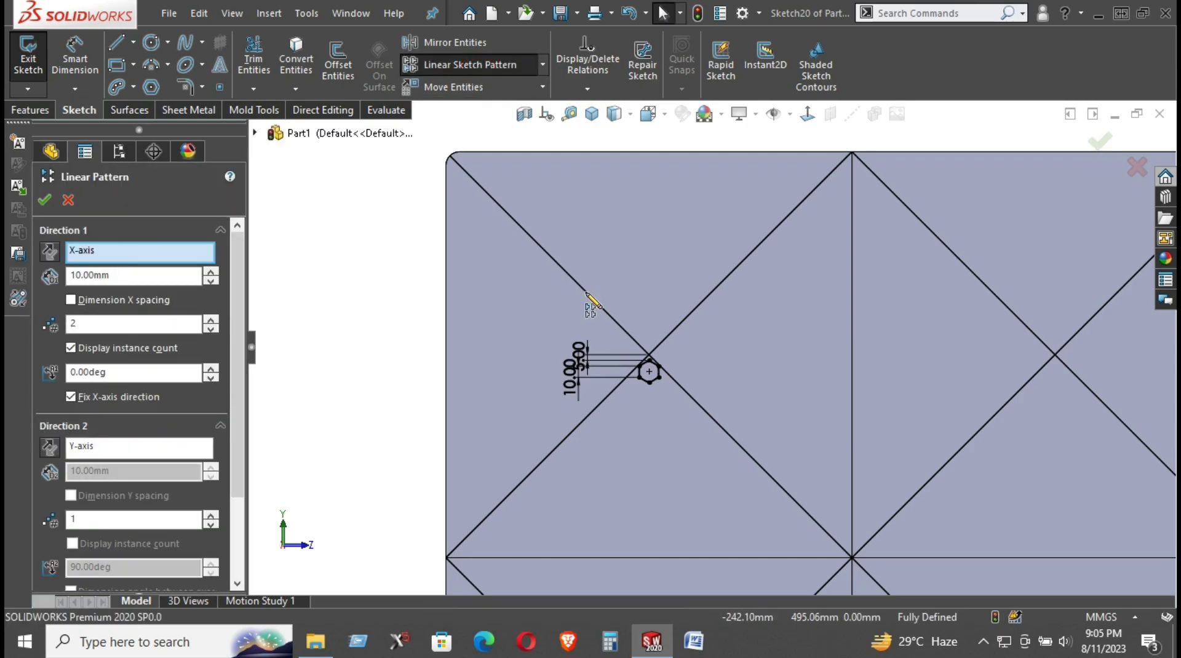
# Select the hexagon's bottom, upper-right, right and lower-right edges to pattern.
pyautogui.scroll(-2, 655, 397)
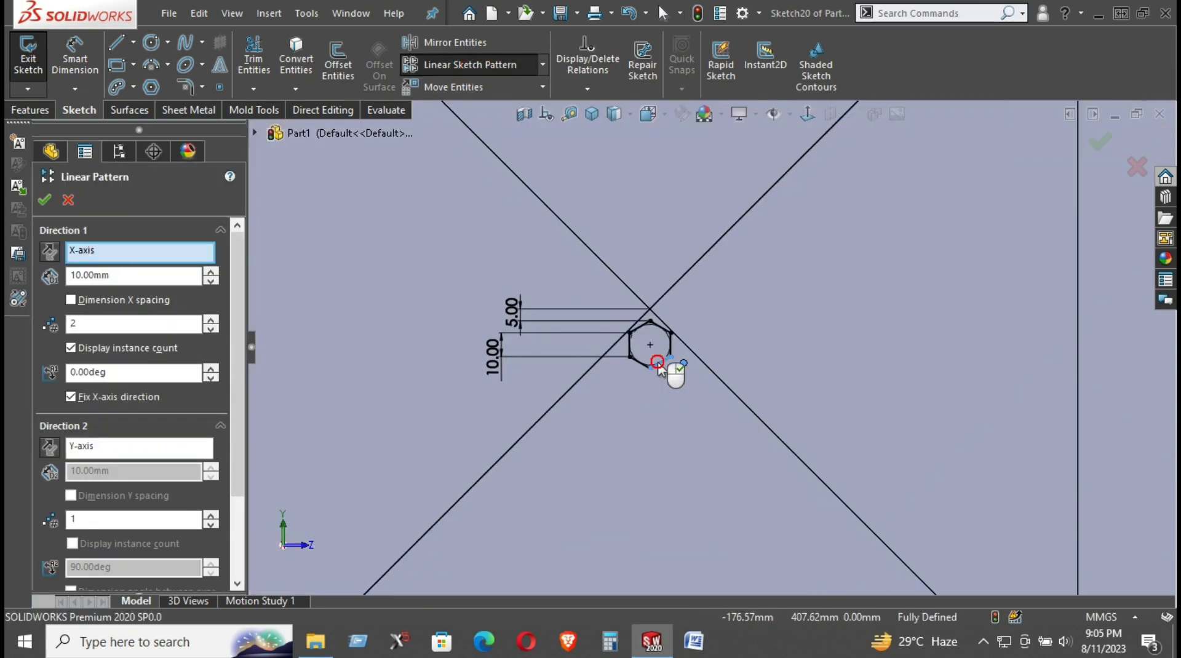
pyautogui.click(657, 363)
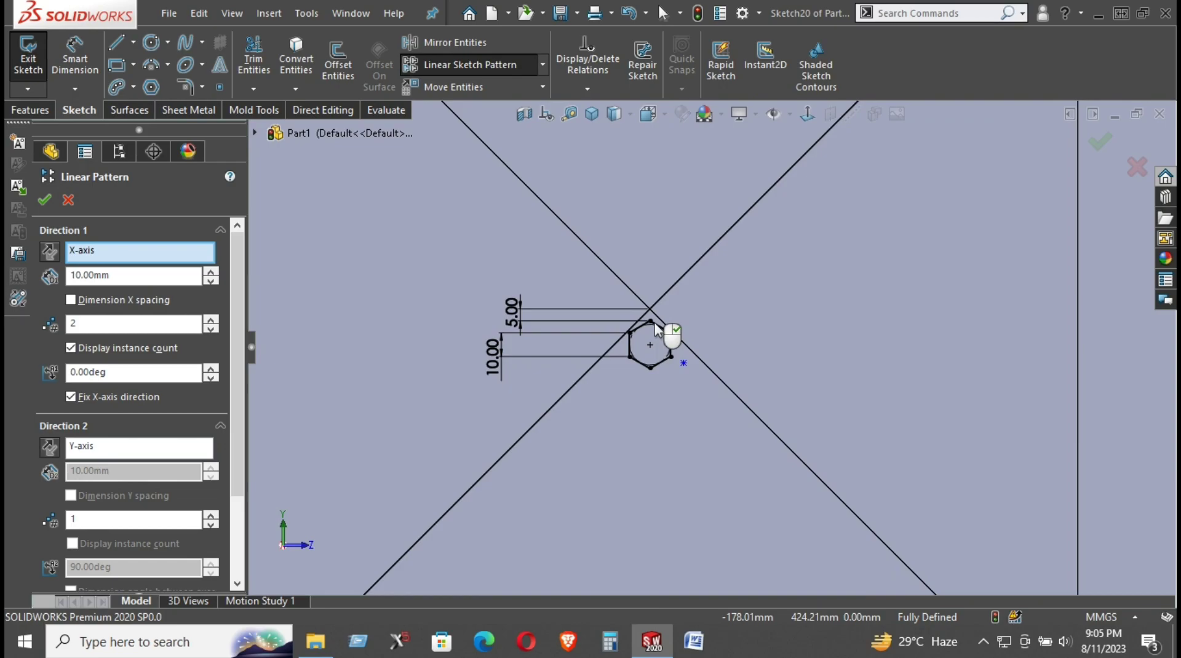
pyautogui.scroll(-3, 657, 338)
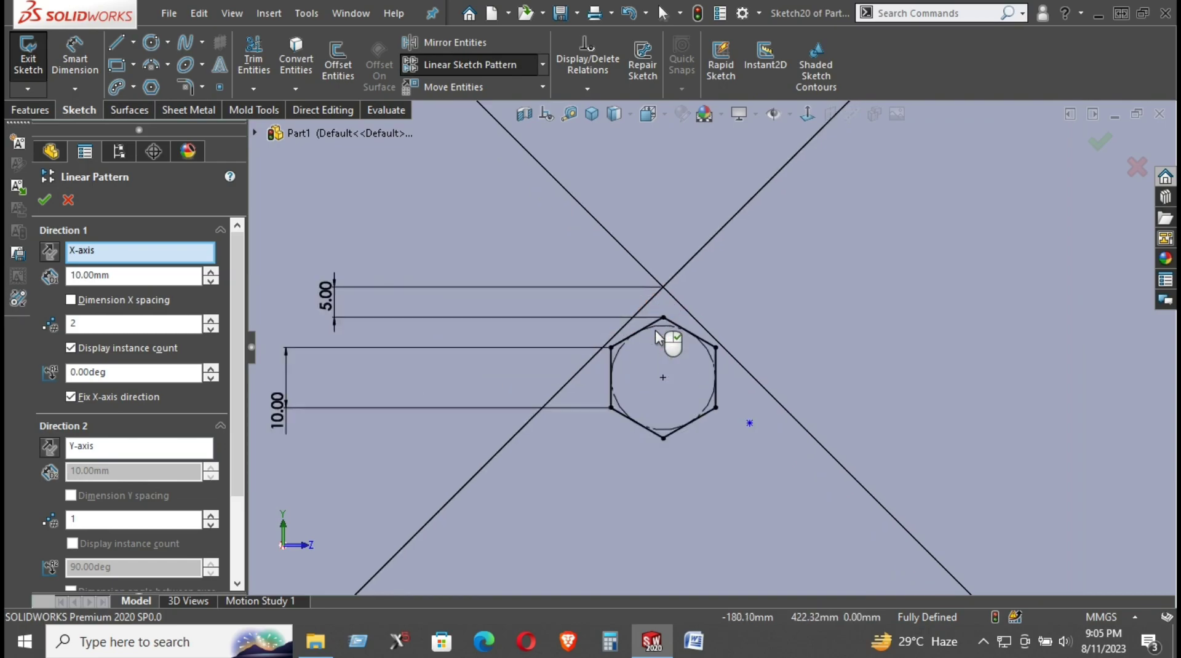
pyautogui.click(692, 336)
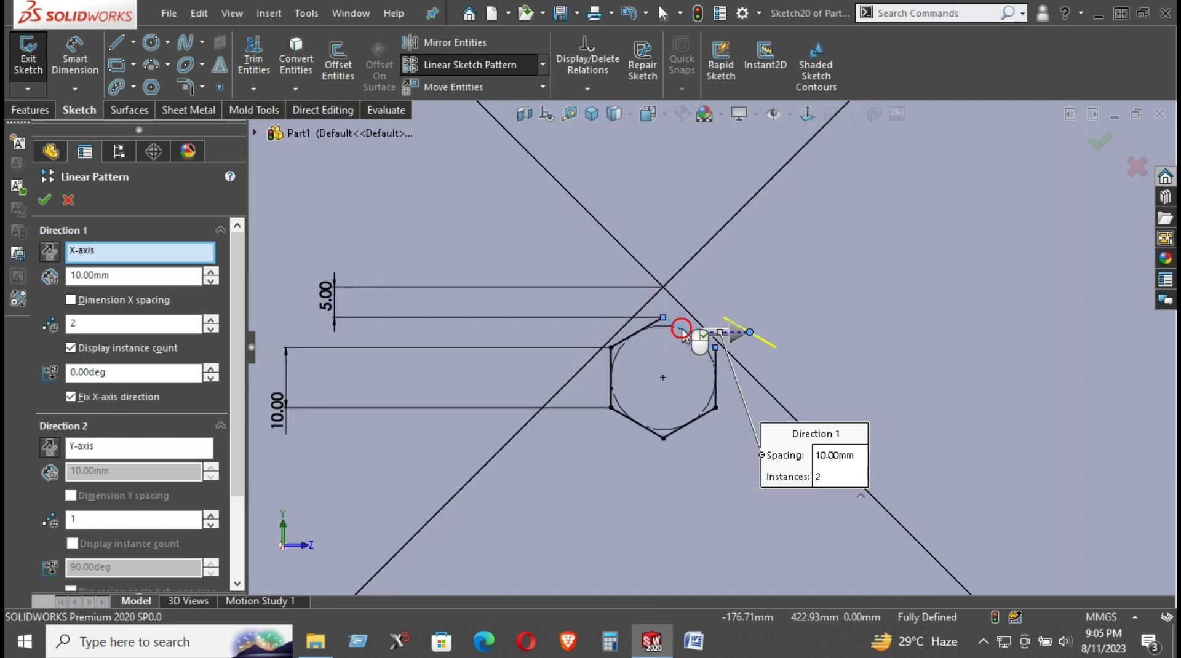
pyautogui.click(717, 382)
pyautogui.click(698, 418)
# Add the lower-left, left and upper-left hexagon edges to the pattern.
pyautogui.click(649, 431)
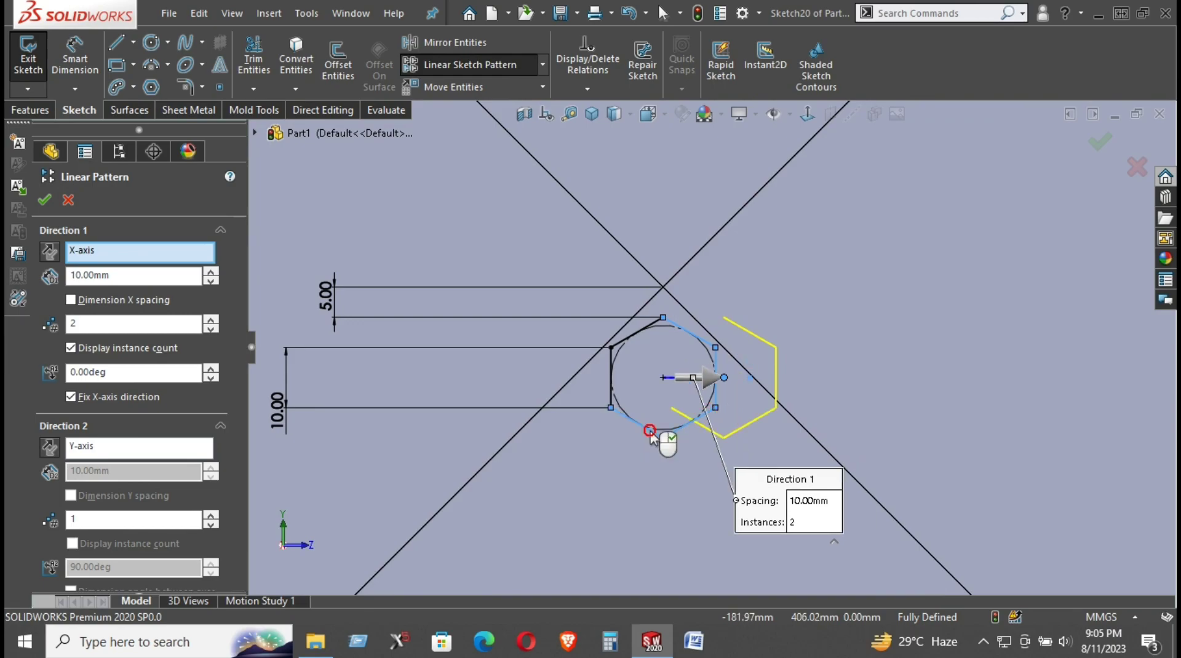
pyautogui.click(611, 385)
pyautogui.click(634, 332)
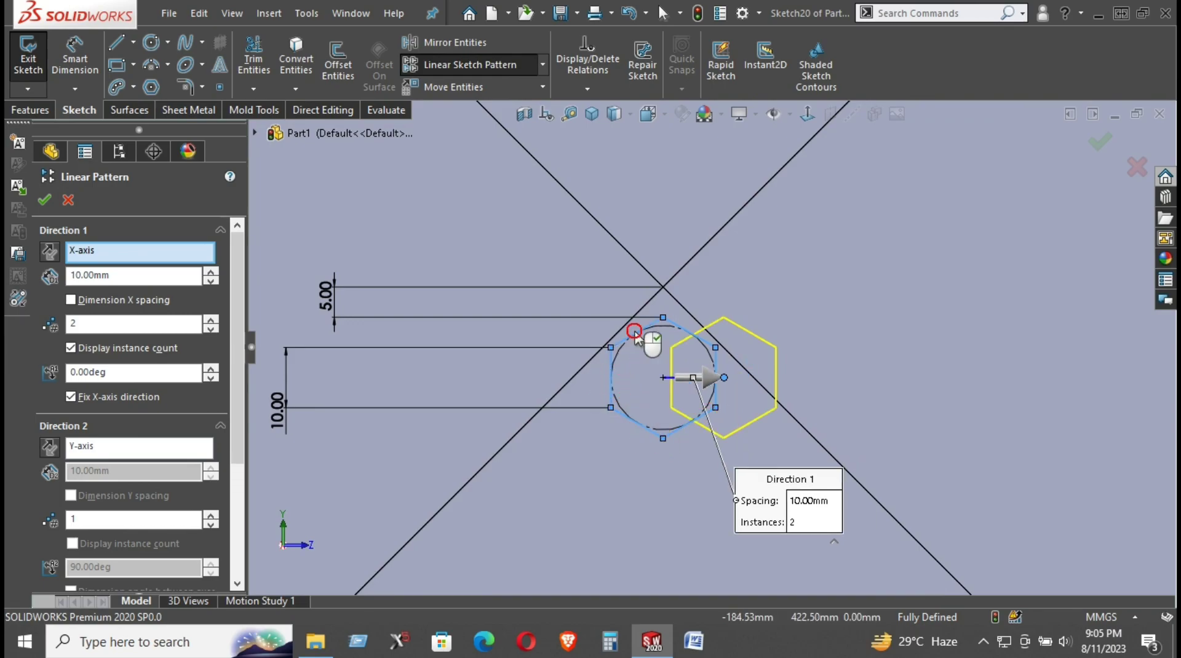
pyautogui.scroll(3, 646, 351)
pyautogui.scroll(2, 664, 371)
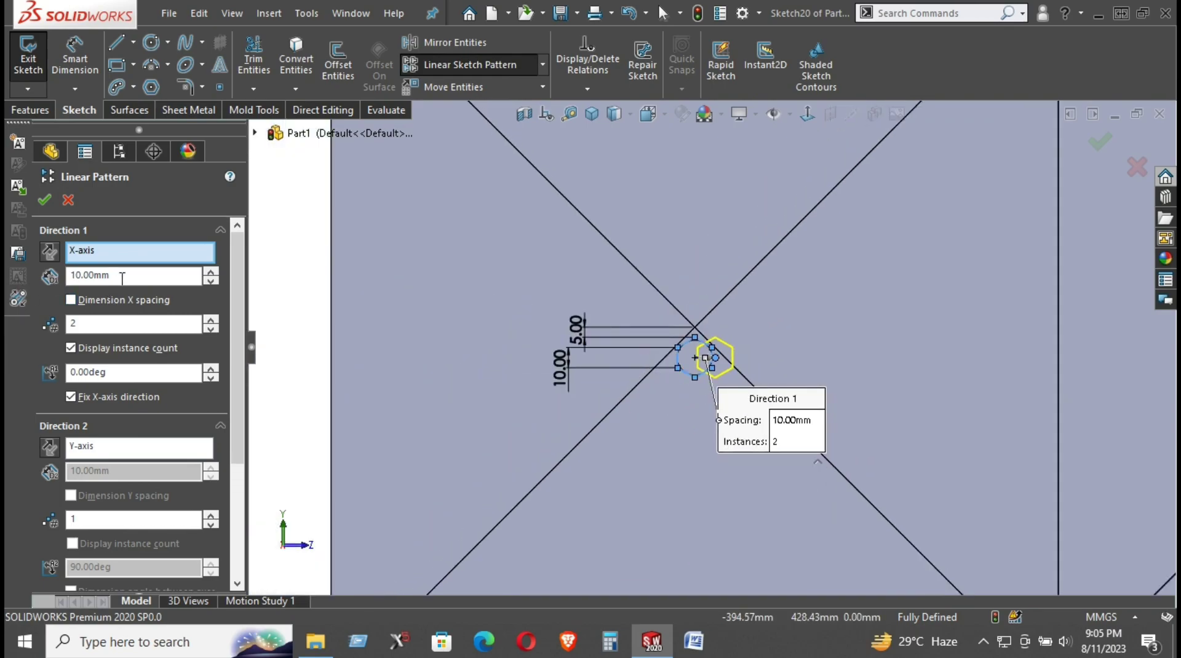
# Set Direction 1 along the diagonal facet edge with 30 mm spacing and 8 instances.
pyautogui.rightClick(122, 249)
pyautogui.click(167, 282)
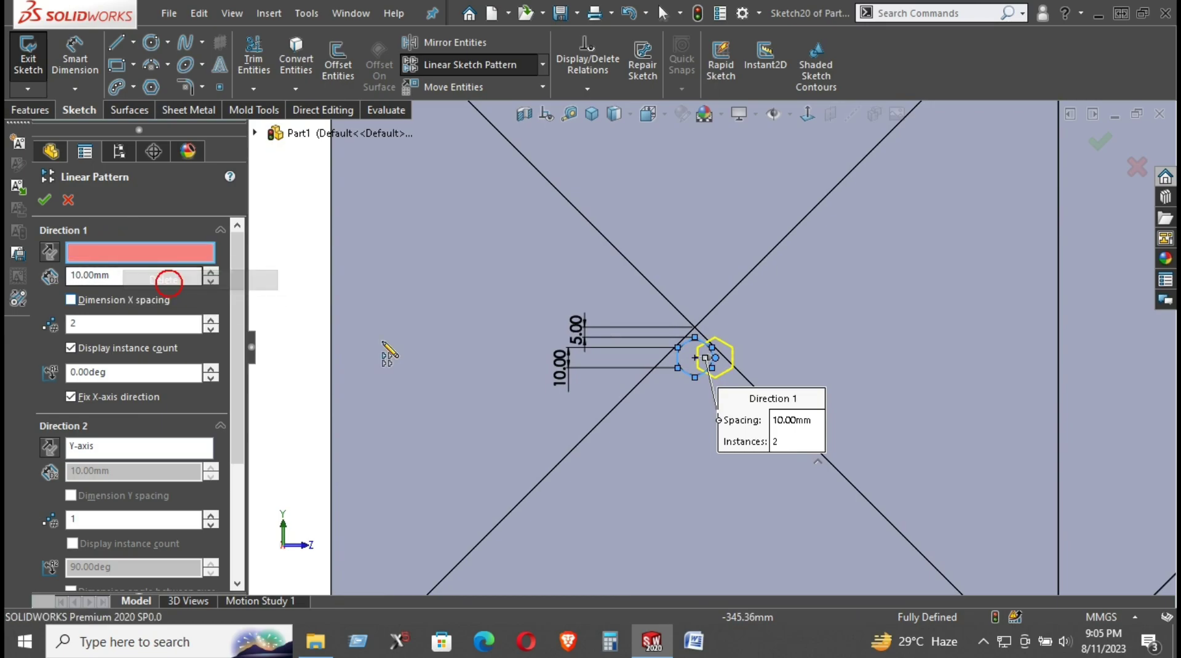
pyautogui.click(603, 423)
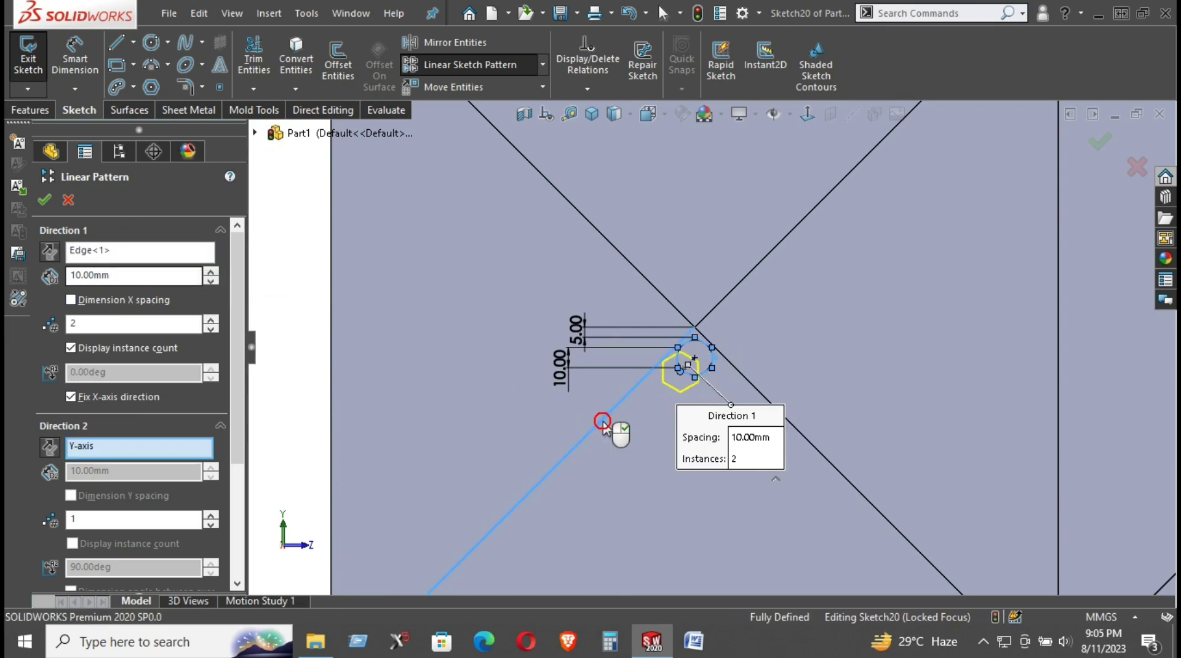
pyautogui.scroll(3, 602, 424)
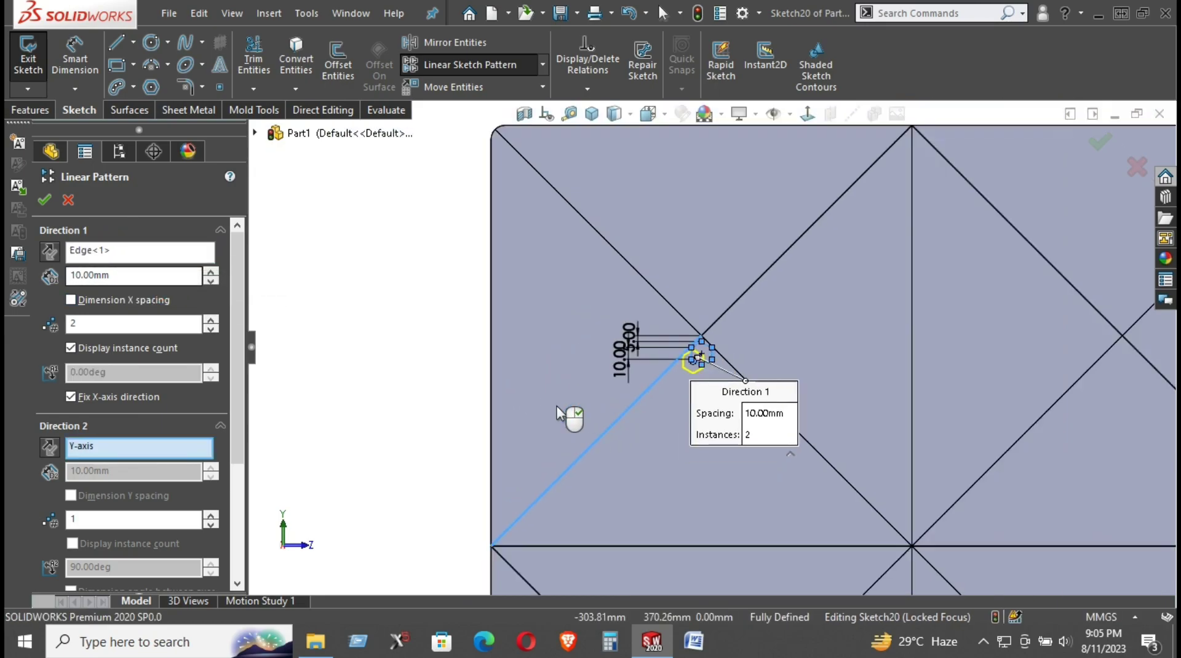
pyautogui.click(211, 320)
pyautogui.click(211, 322)
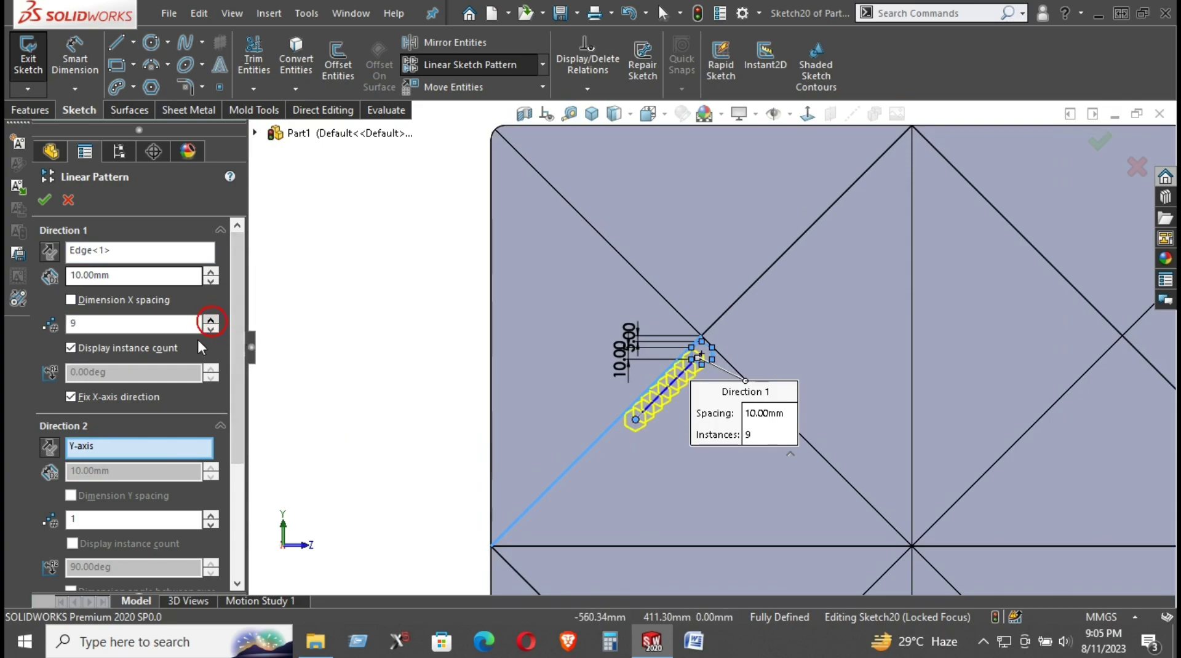
pyautogui.click(210, 271)
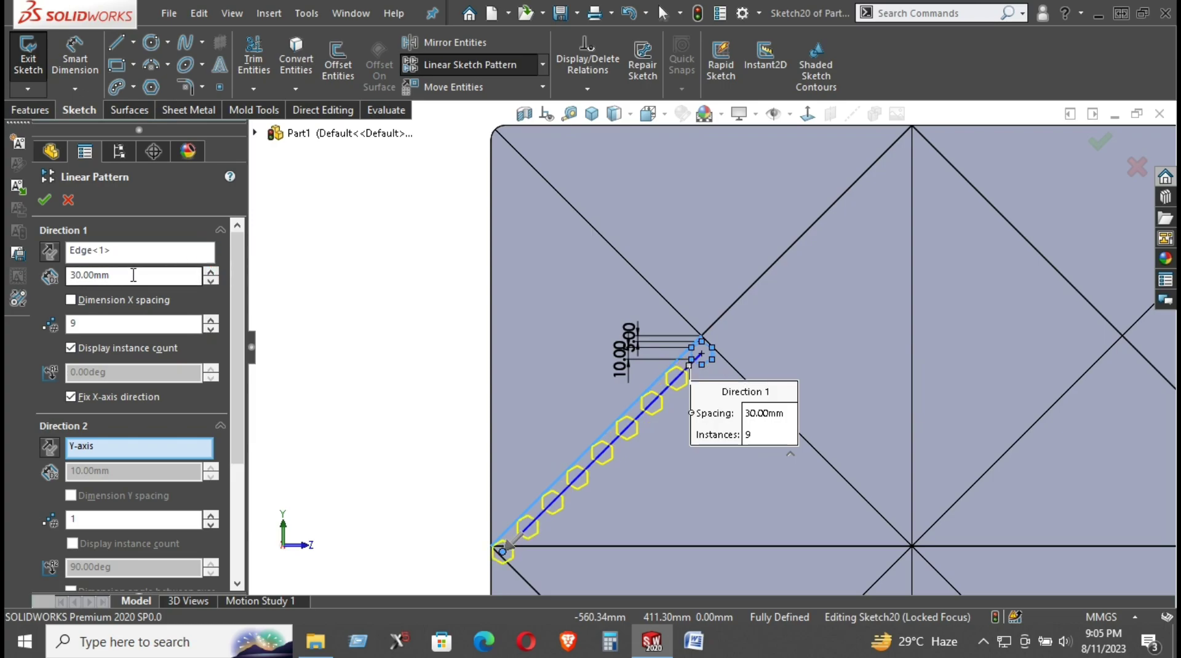
pyautogui.click(211, 331)
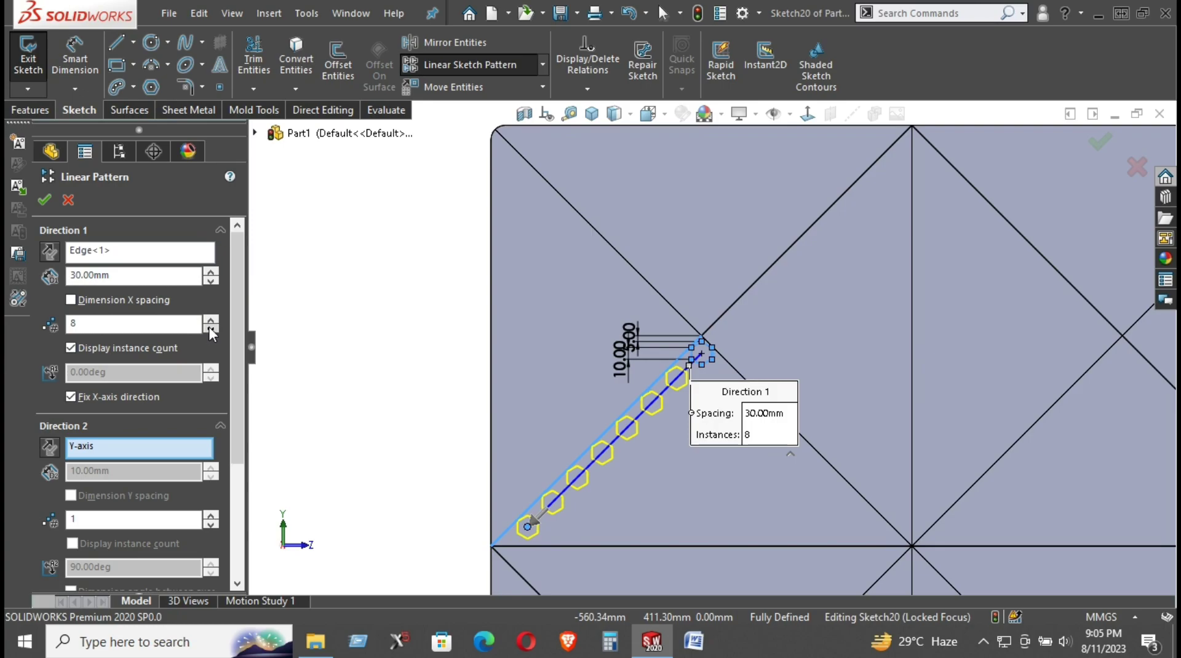
pyautogui.scroll(-4, 572, 542)
pyautogui.scroll(3, 572, 541)
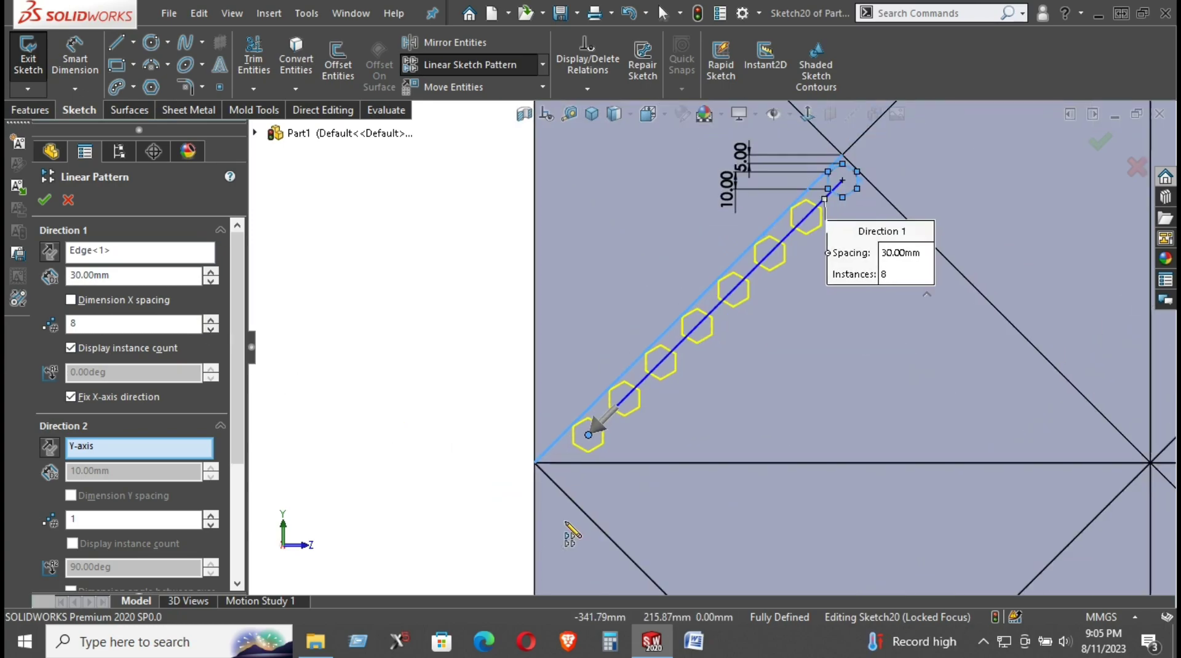
pyautogui.scroll(-3, 794, 257)
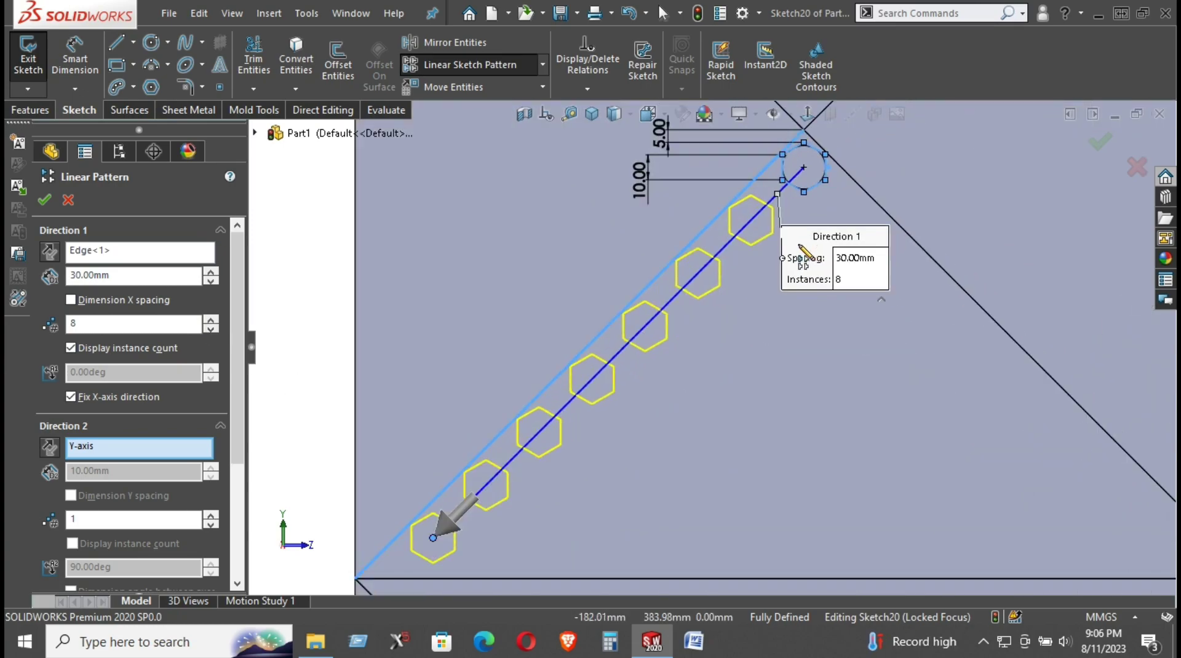
pyautogui.scroll(1, 708, 308)
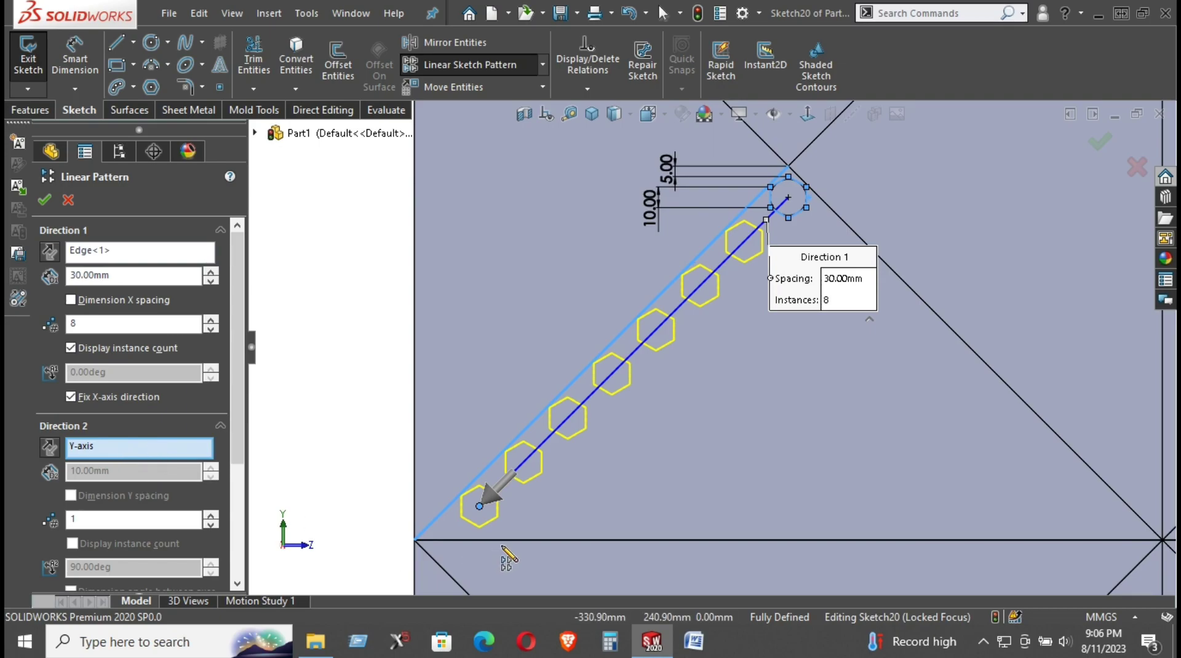
# Set Direction 2 along the horizontal facet edge, reversed to 270°, at 30 mm spacing.
pyautogui.rightClick(113, 455)
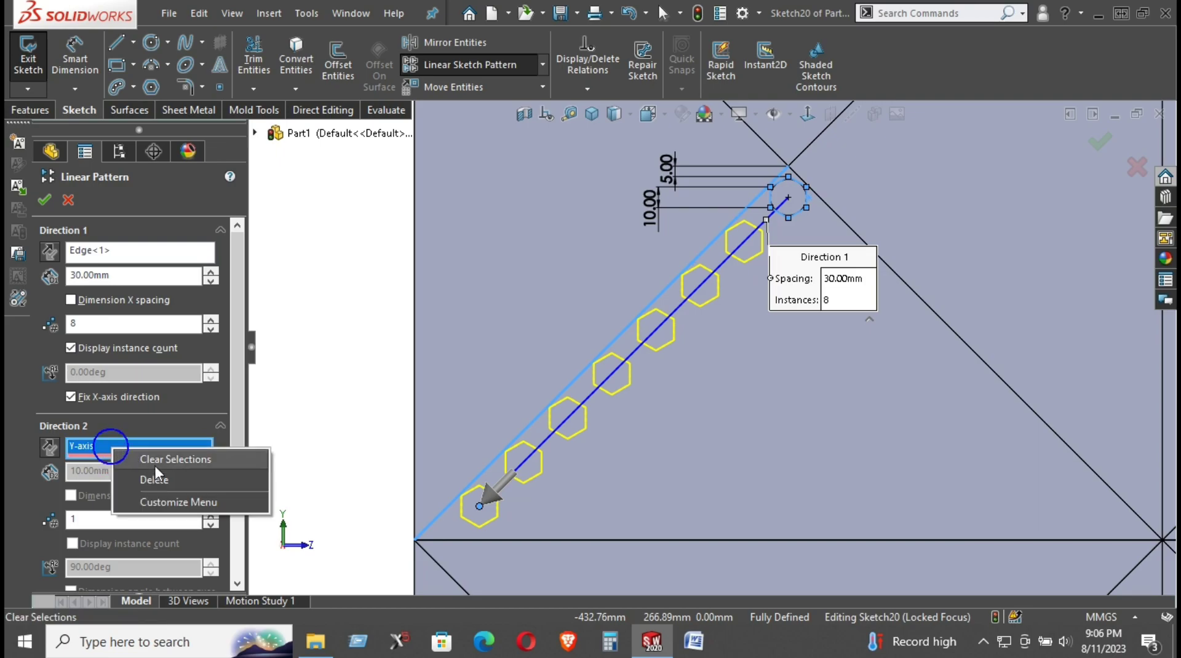
pyautogui.click(162, 478)
pyautogui.click(540, 540)
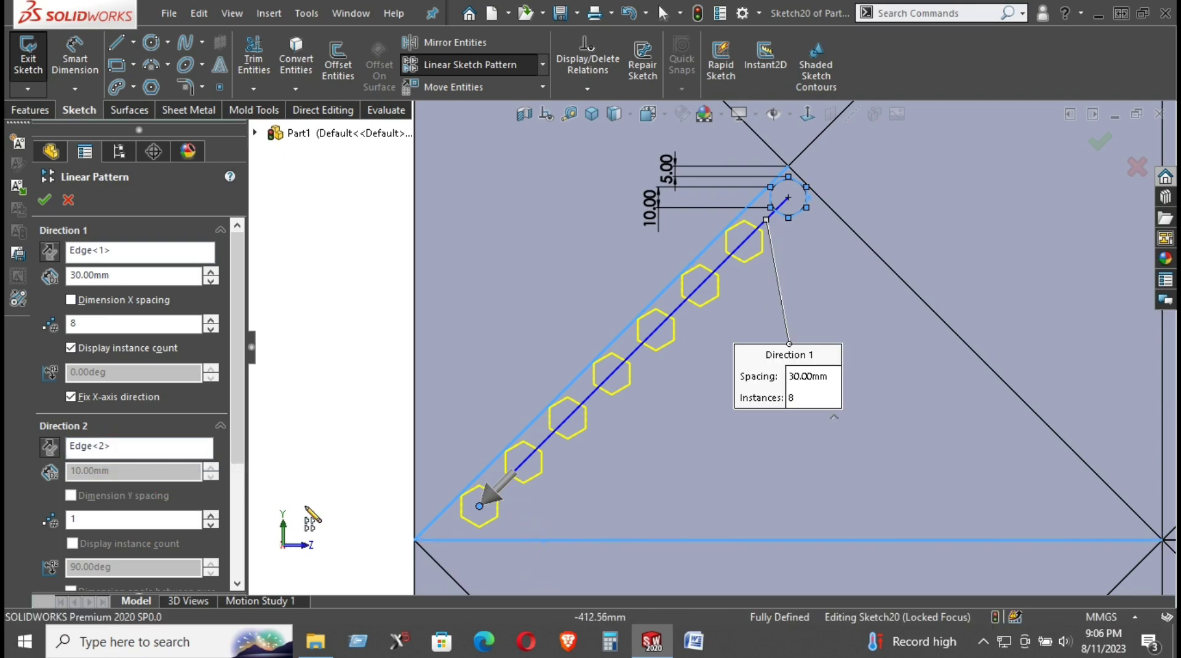
pyautogui.click(210, 516)
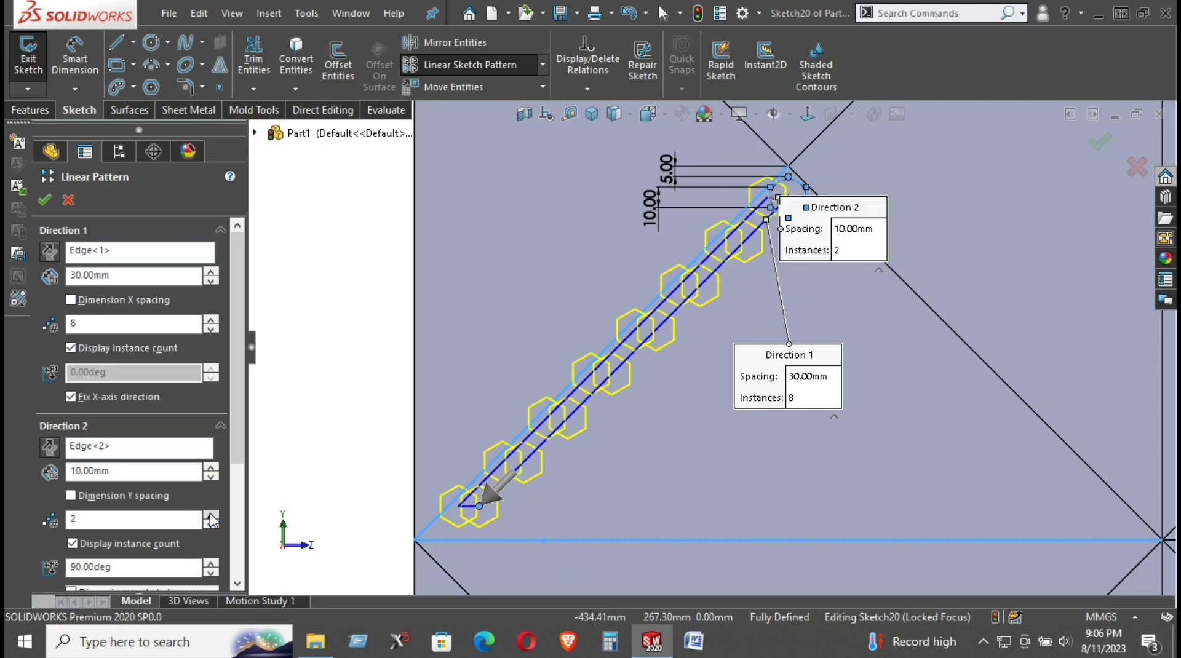
pyautogui.click(48, 449)
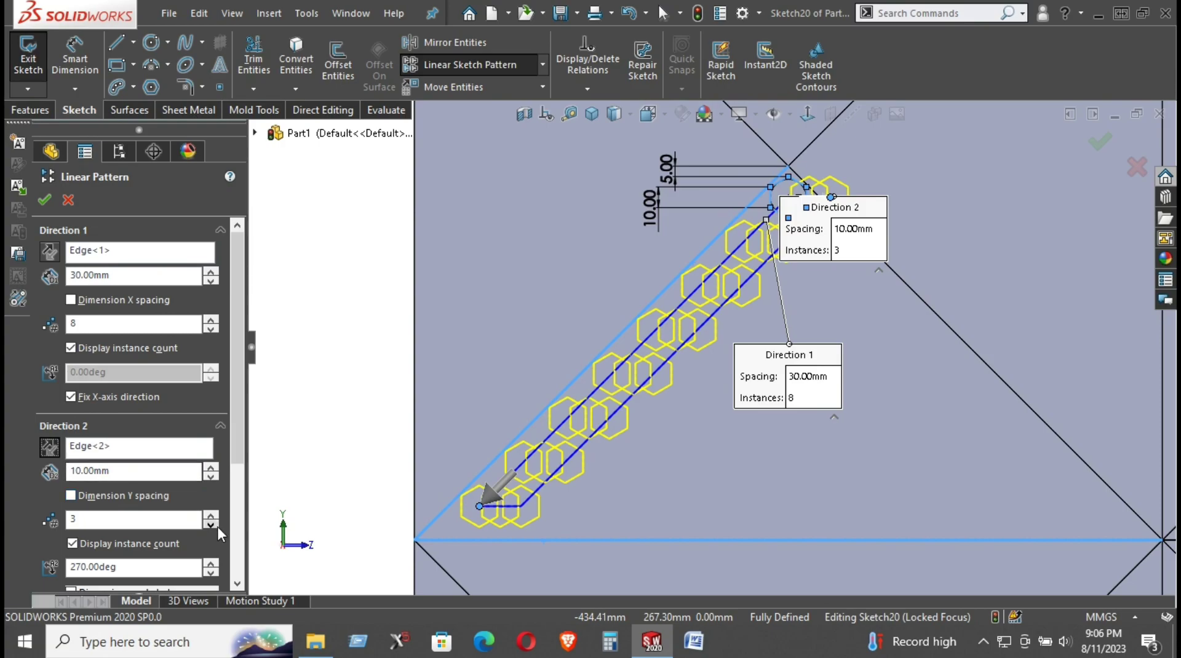
pyautogui.click(211, 468)
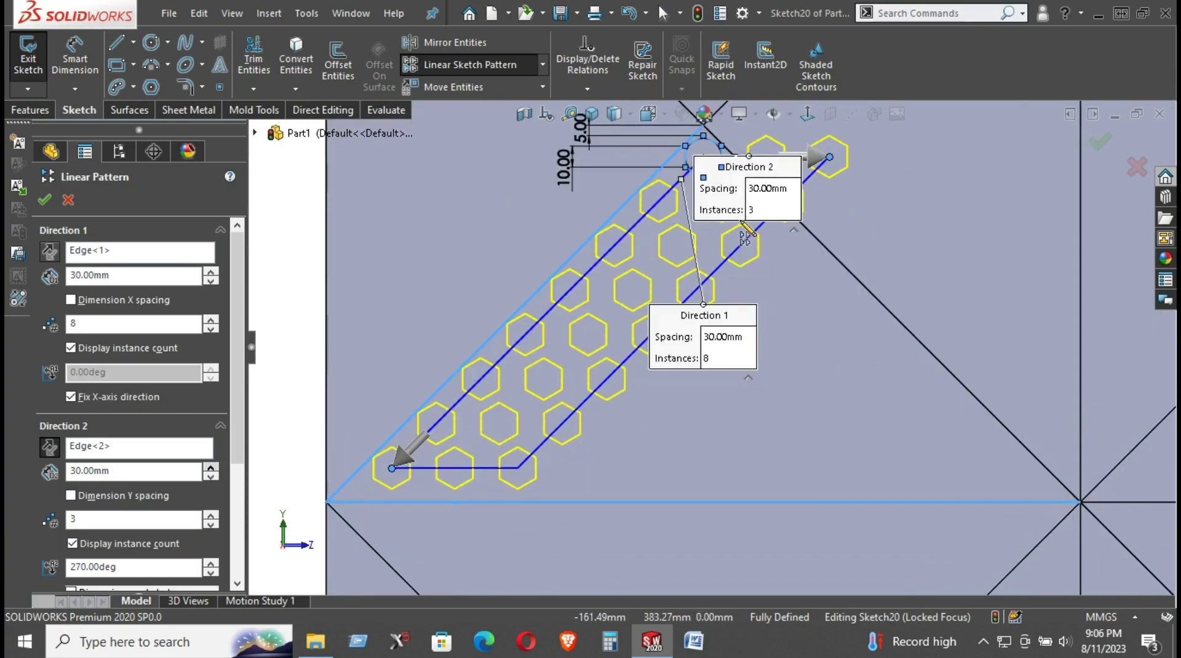
pyautogui.moveTo(711, 185); pyautogui.dragTo(357, 163)
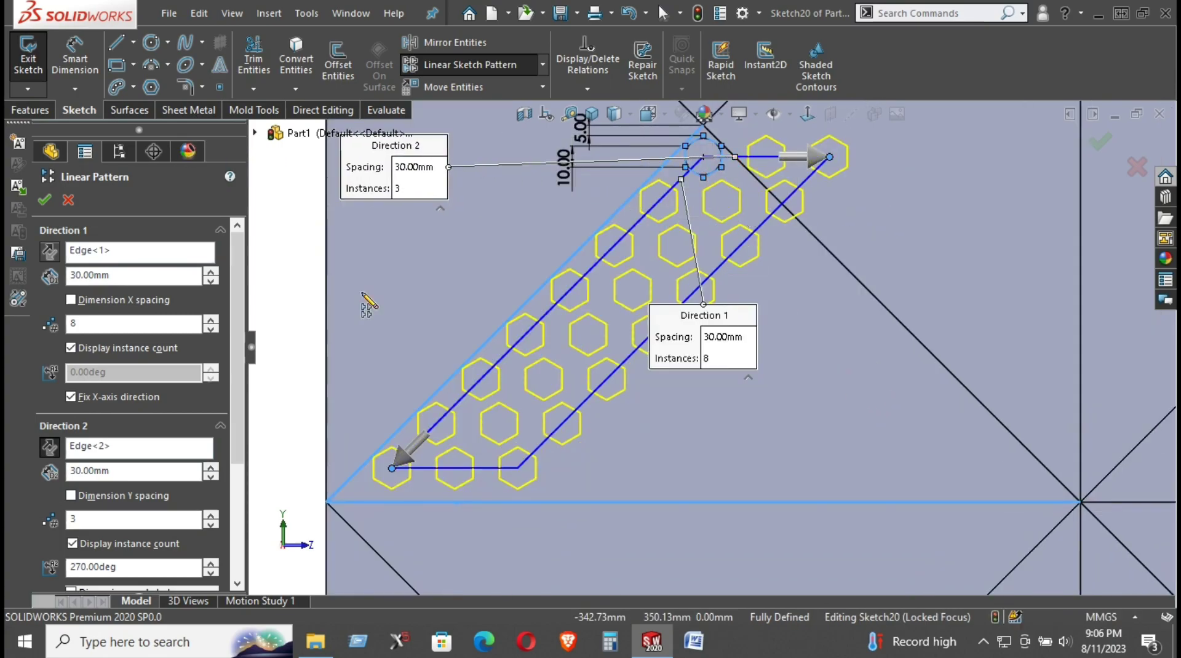
pyautogui.click(211, 468)
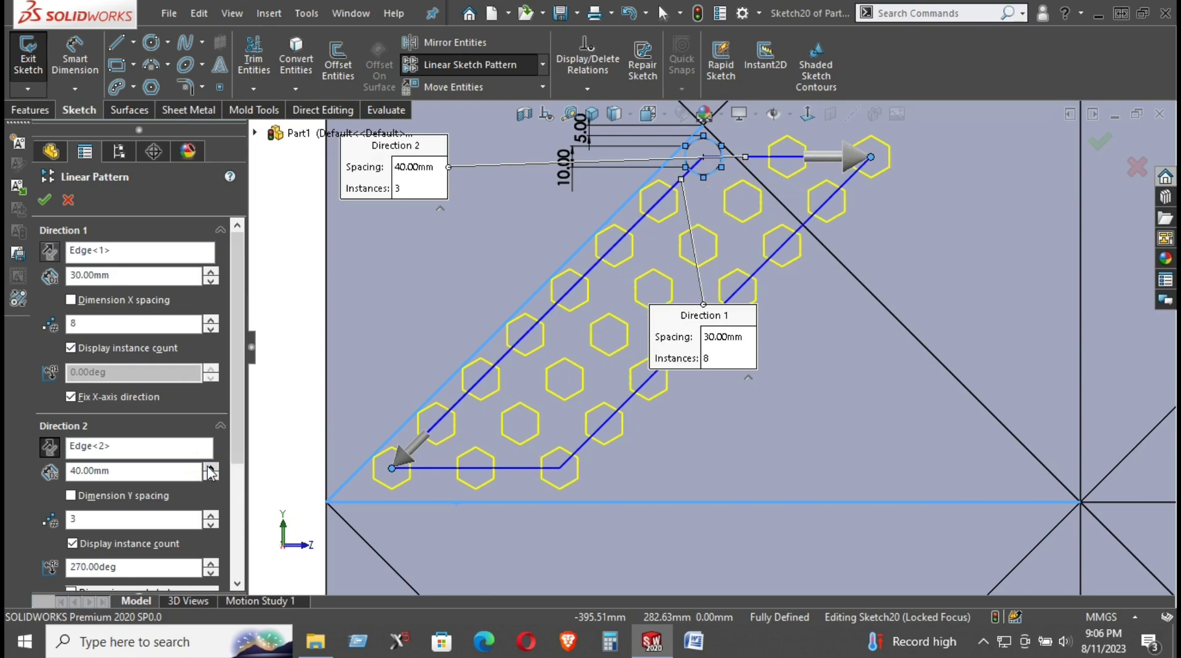
pyautogui.click(212, 477)
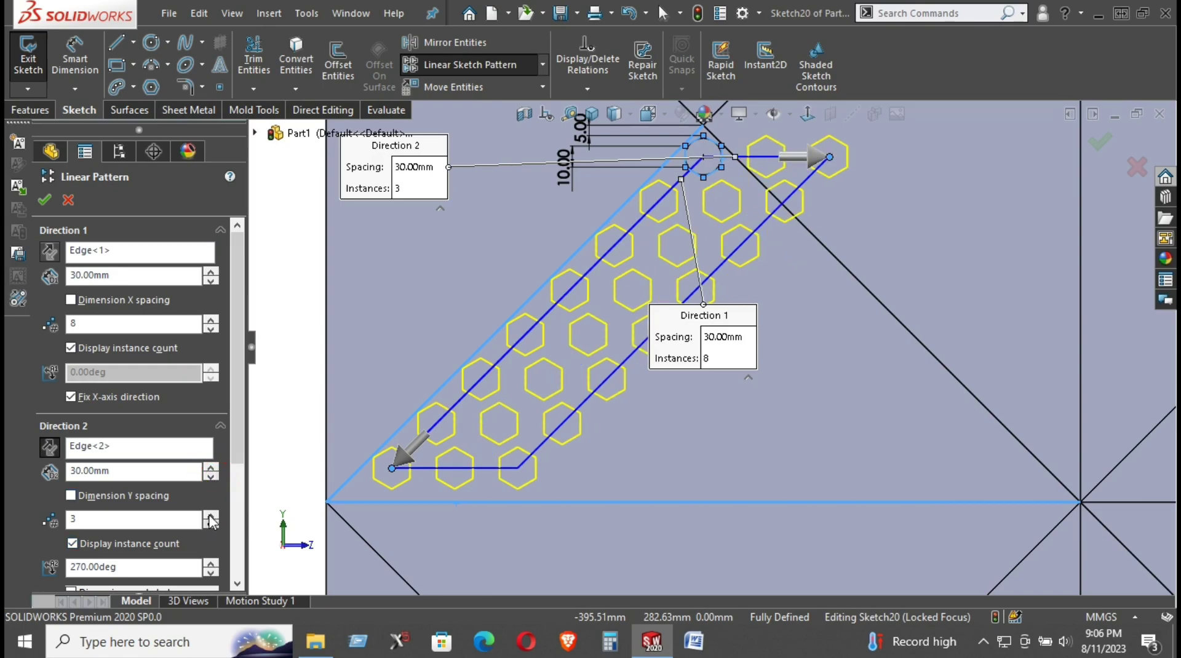
# Raise Direction 2 to 11 instances for an 8-by-11 hexagon grid.
pyautogui.click(210, 515)
pyautogui.click(210, 515)
pyautogui.click(211, 516)
pyautogui.click(211, 515)
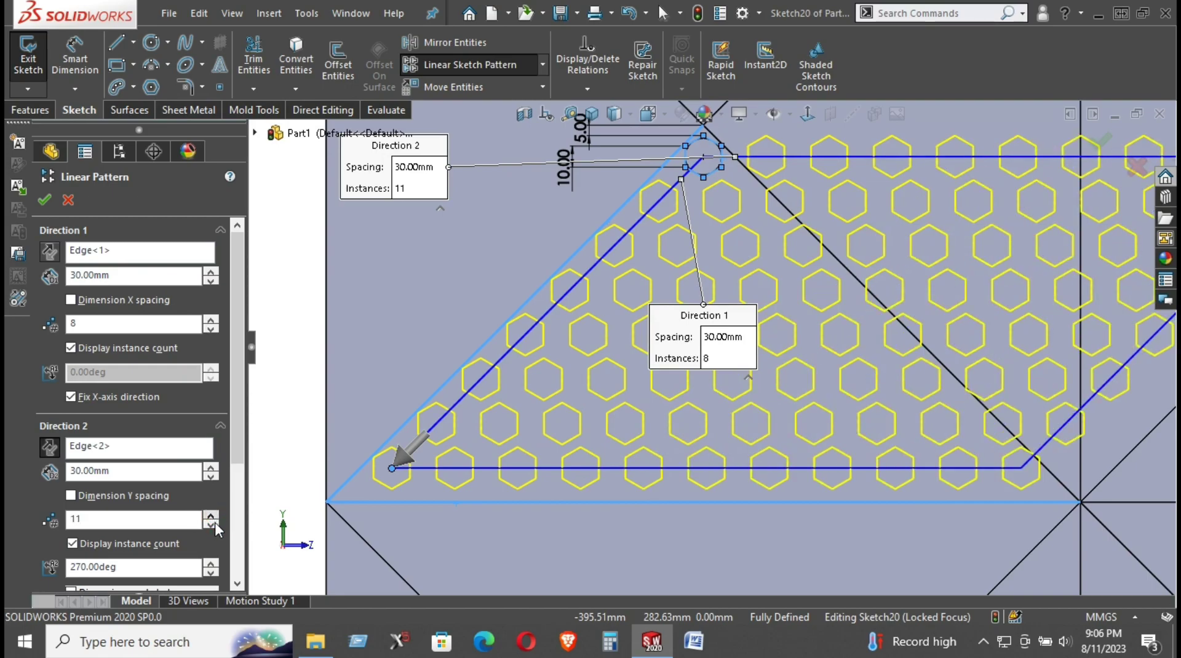
pyautogui.click(211, 525)
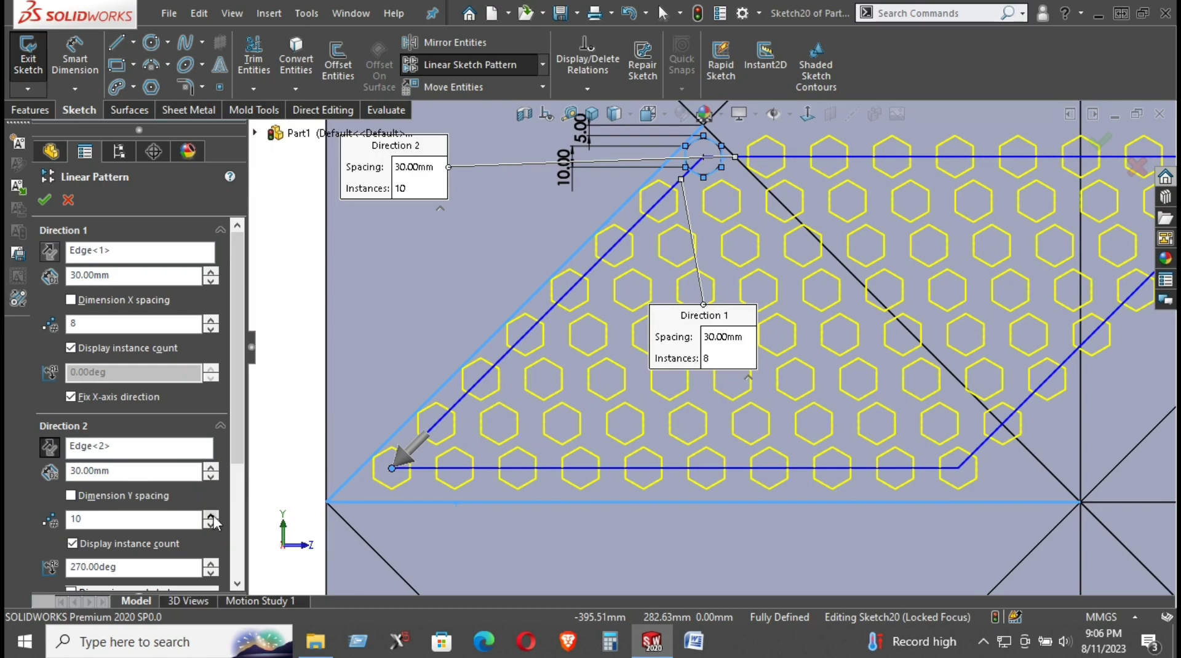
pyautogui.click(211, 515)
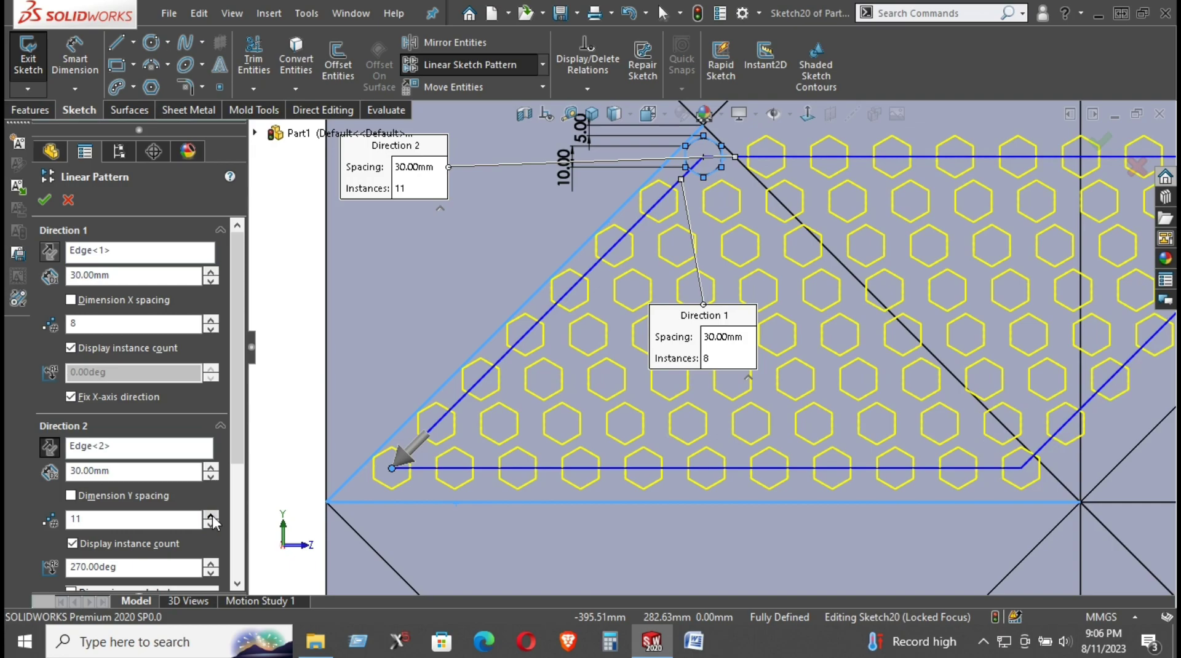
pyautogui.scroll(-3, 752, 176)
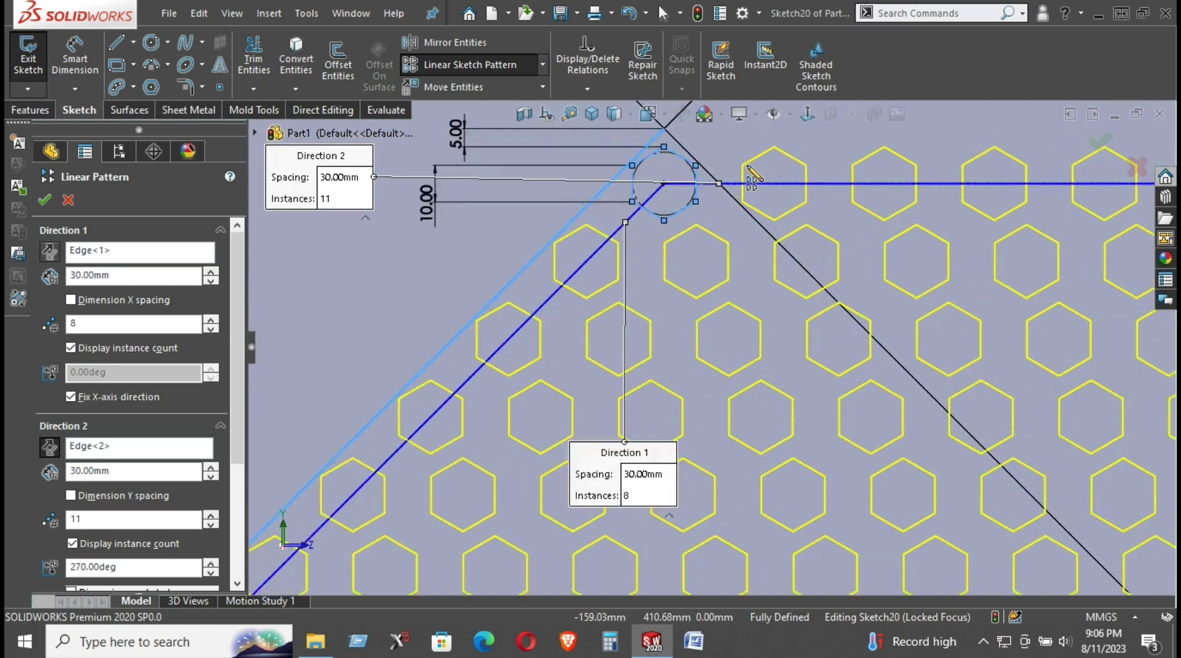
pyautogui.scroll(3, 713, 345)
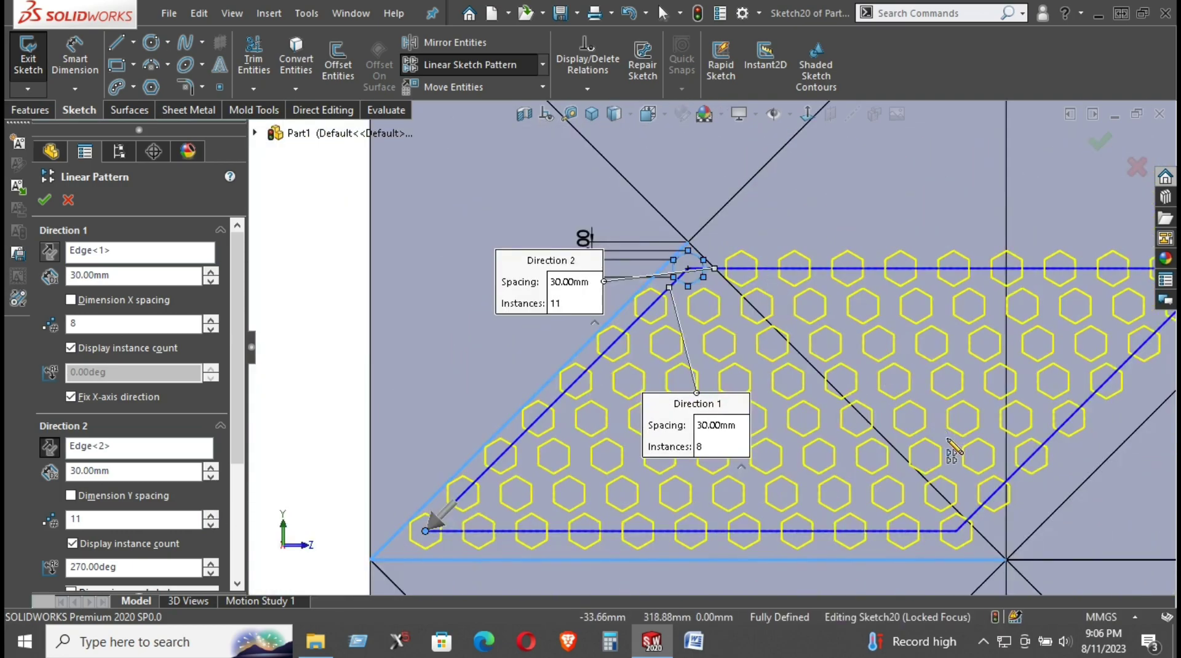
pyautogui.scroll(2, 952, 452)
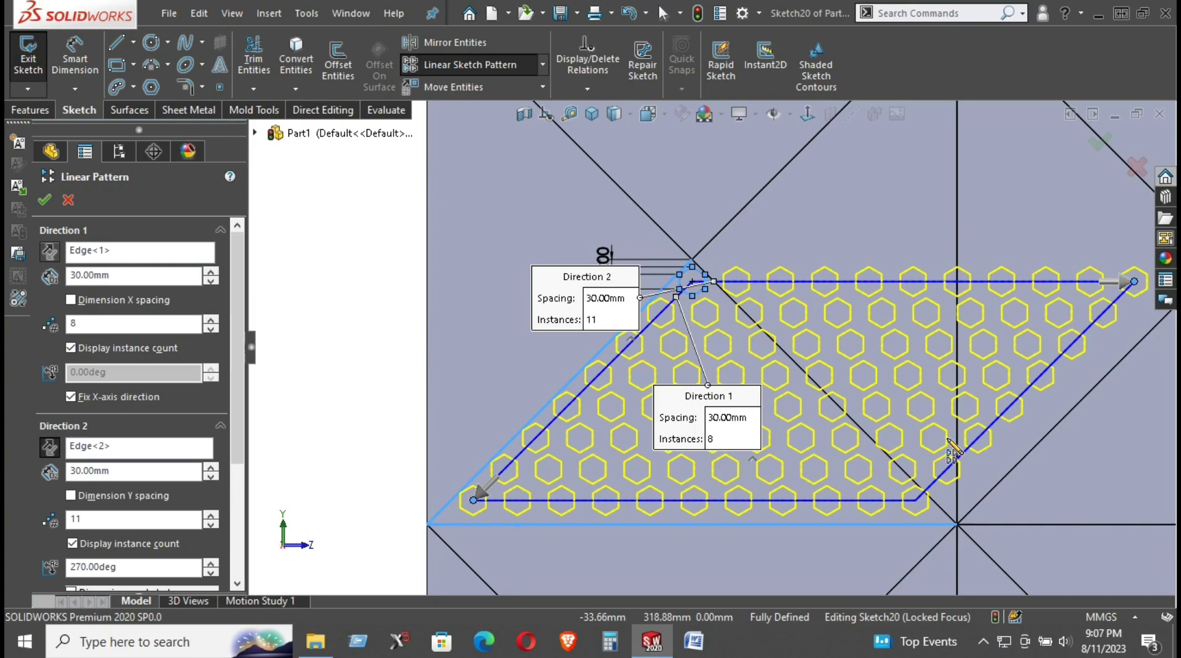
pyautogui.scroll(-3, 204, 552)
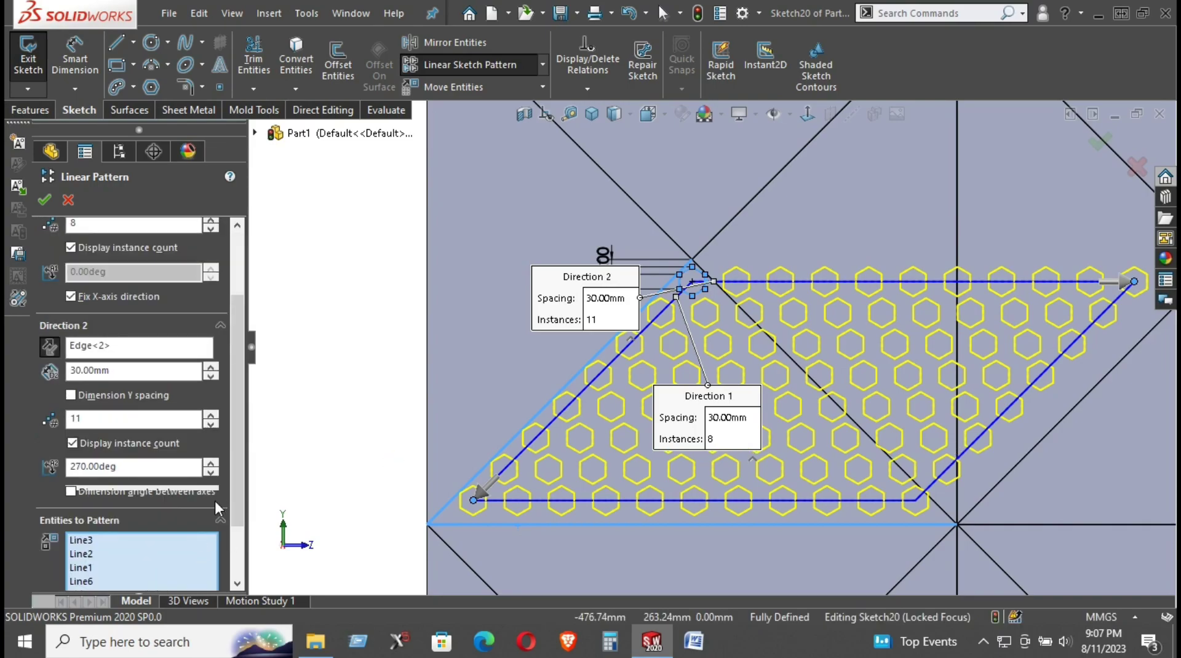
# Expand Instances to Skip in the Linear Pattern and begin picking instances.
pyautogui.click(237, 479)
pyautogui.click(128, 582)
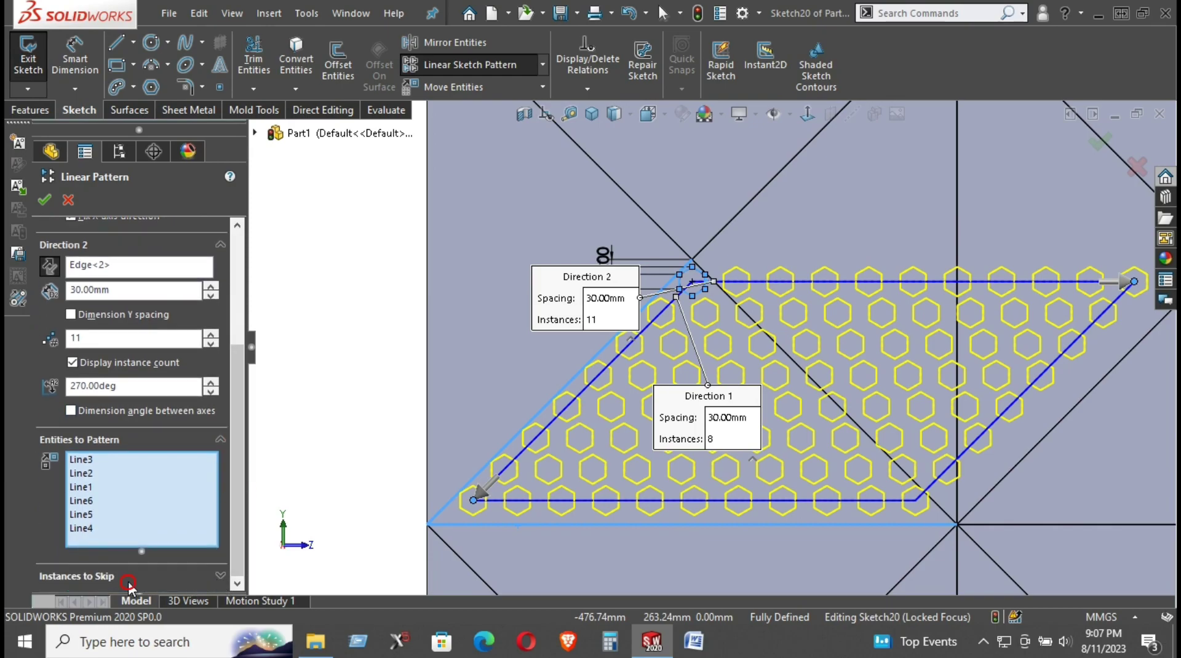
pyautogui.click(168, 583)
pyautogui.click(170, 568)
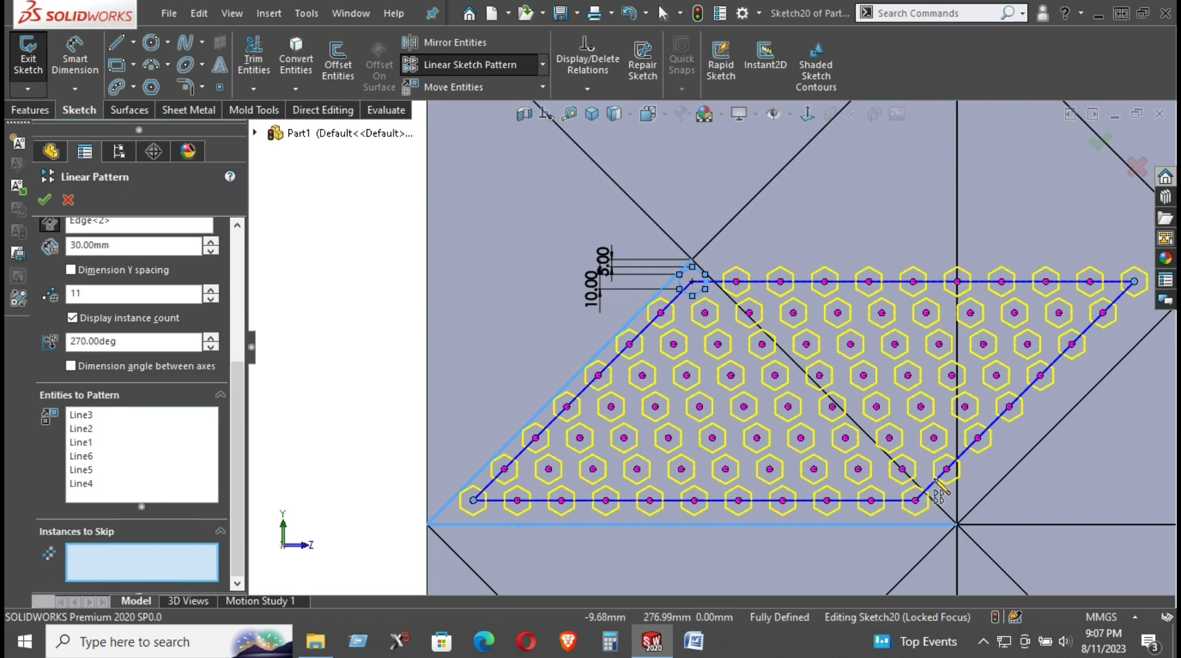
pyautogui.scroll(-3, 939, 491)
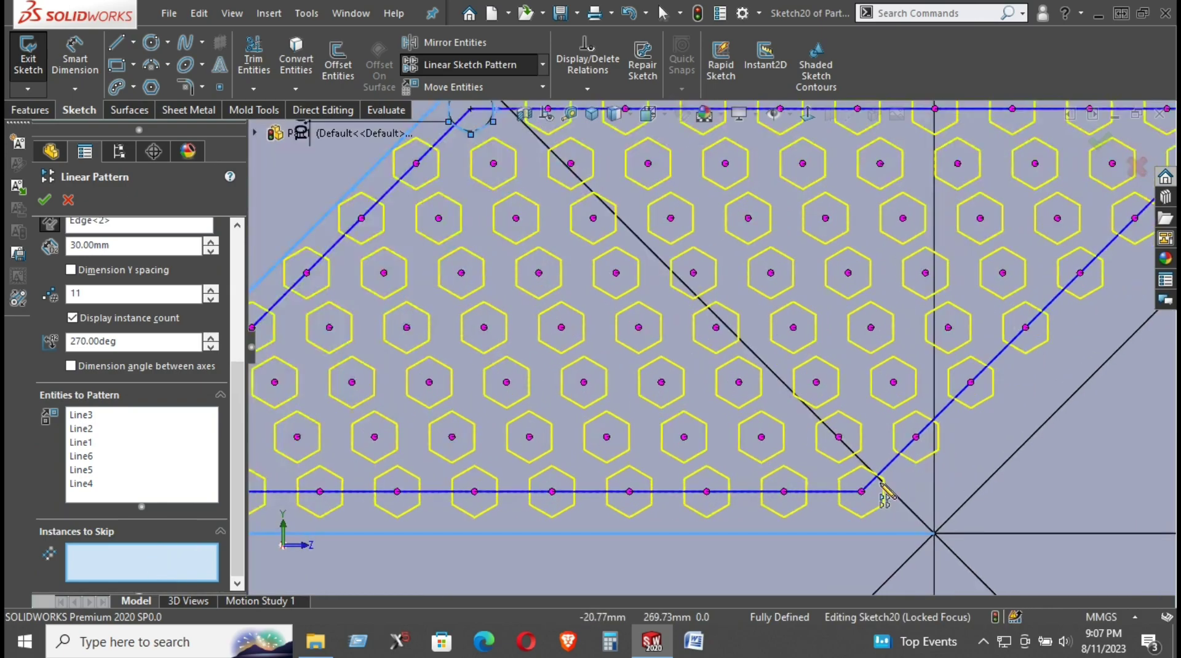
# Skip the hexagon instances straddling the diagonal facet line, from bottom to top.
pyautogui.click(916, 437)
pyautogui.click(839, 436)
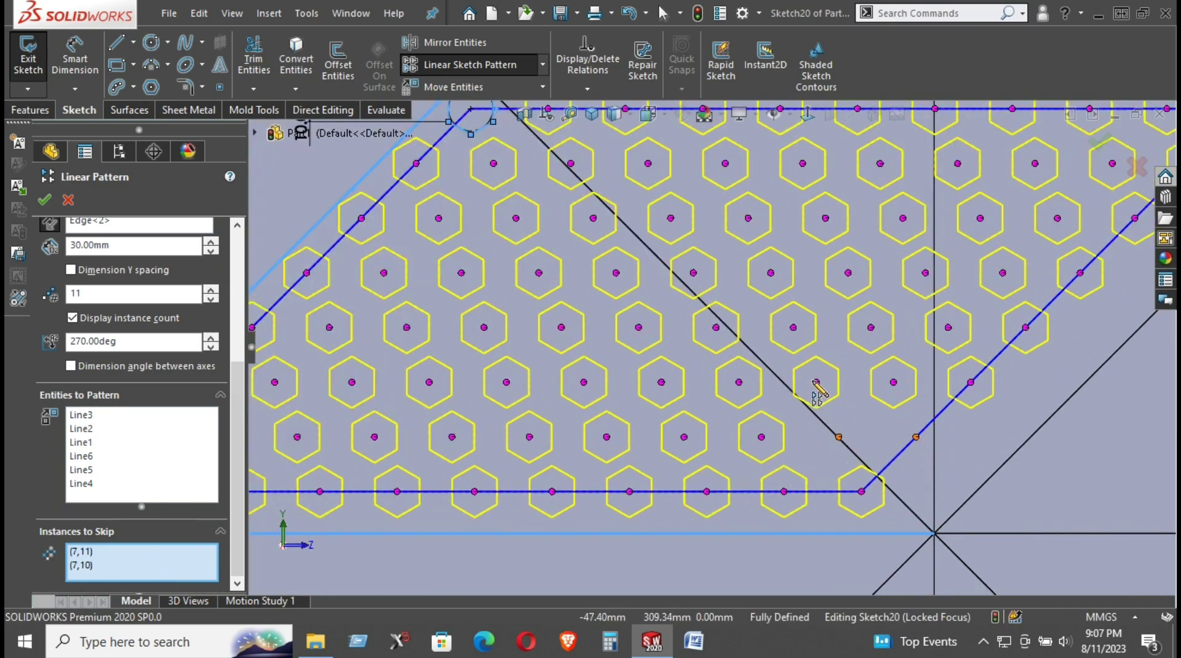
pyautogui.click(816, 382)
pyautogui.click(793, 327)
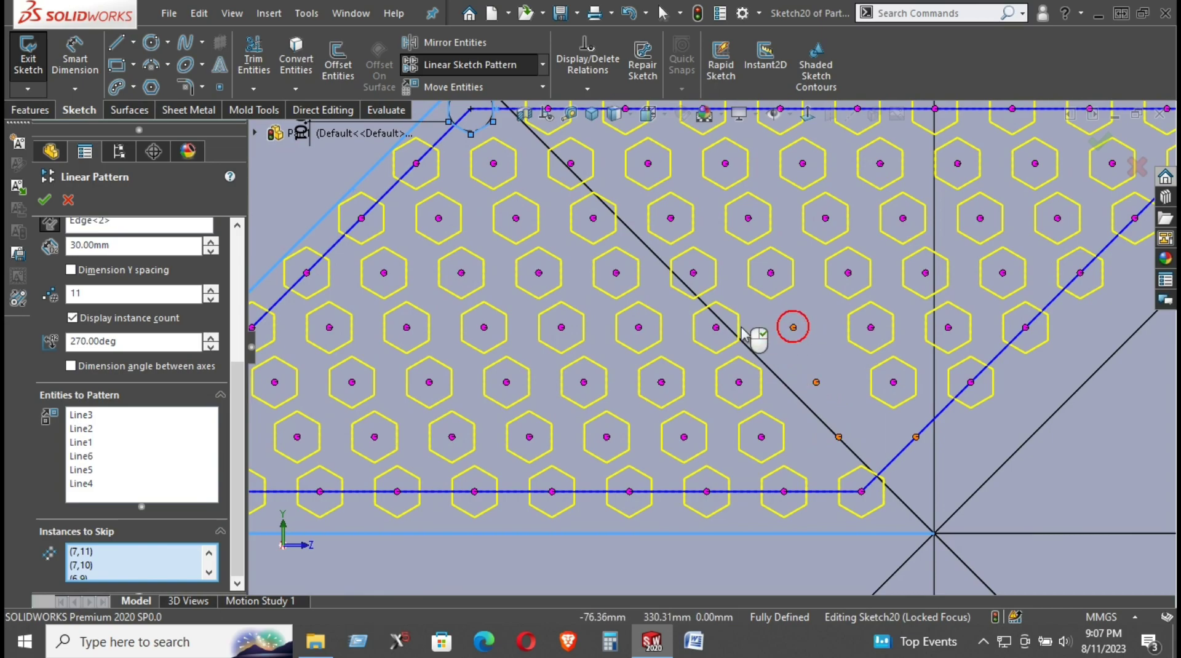
pyautogui.click(717, 328)
pyautogui.click(692, 273)
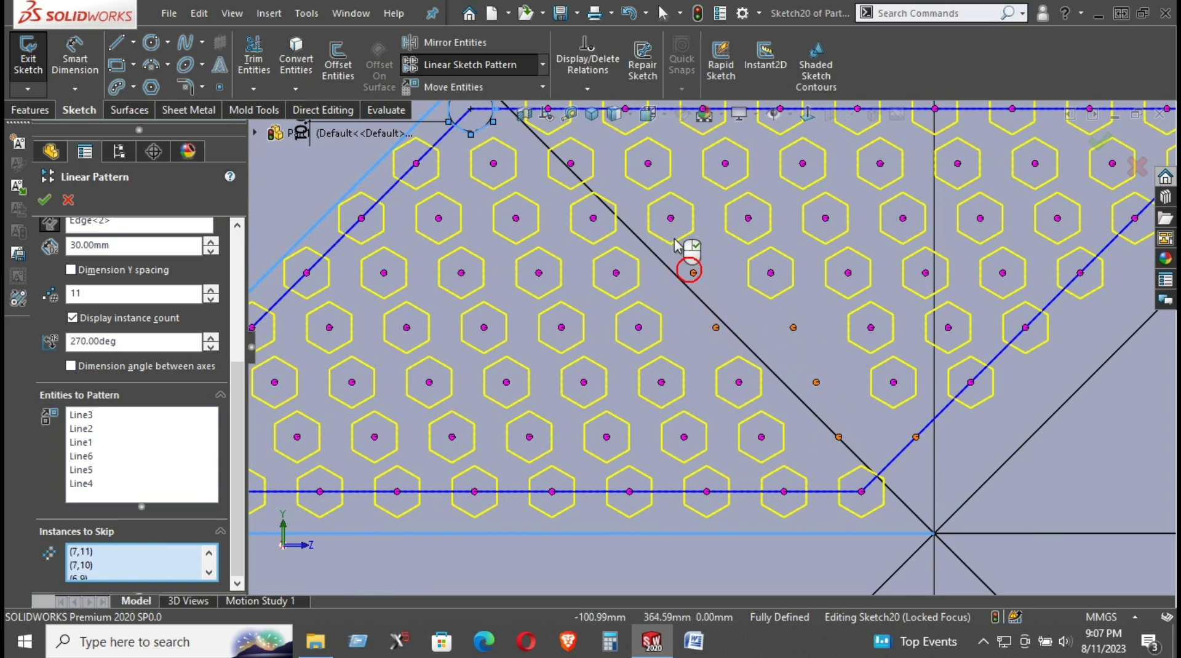
pyautogui.click(648, 165)
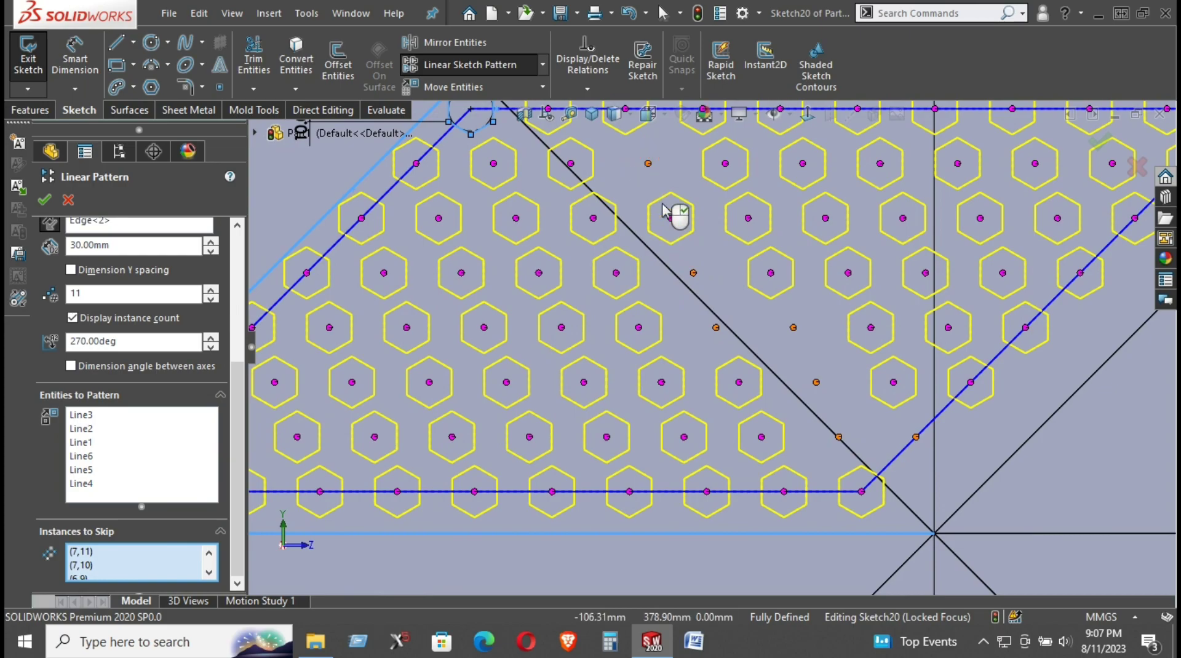
pyautogui.scroll(5, 674, 215)
pyautogui.scroll(-4, 671, 218)
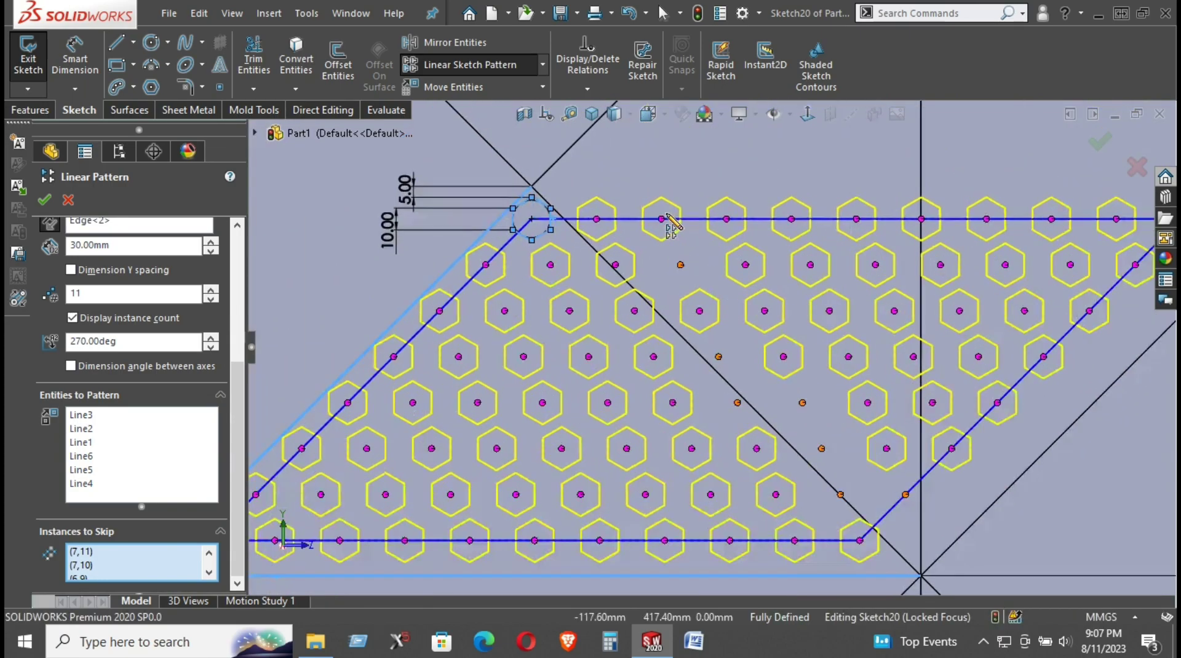
pyautogui.click(596, 220)
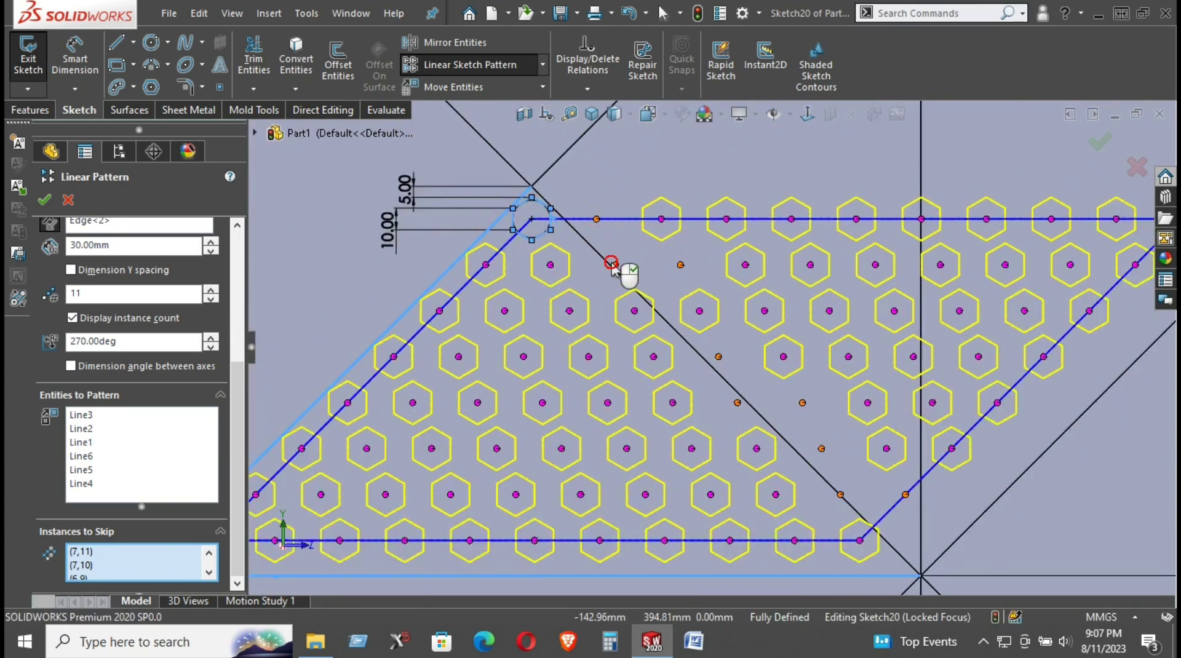
# Skip the hexagon instances inside the adjacent triangular facet.
pyautogui.click(661, 220)
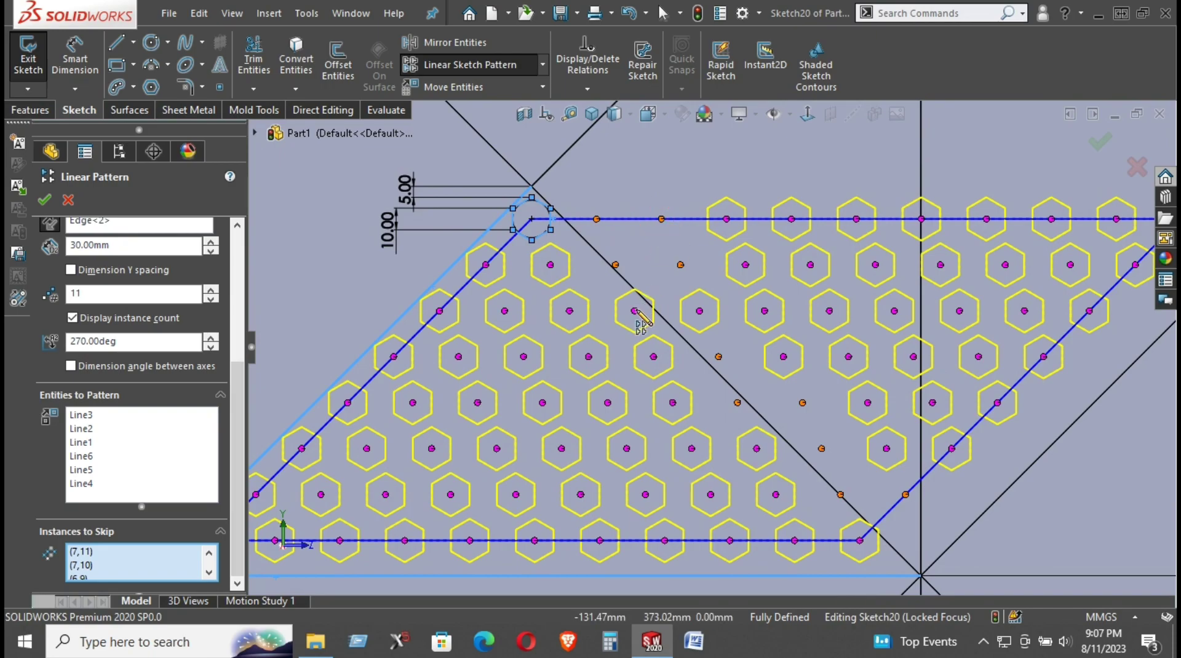
pyautogui.click(635, 311)
pyautogui.click(700, 310)
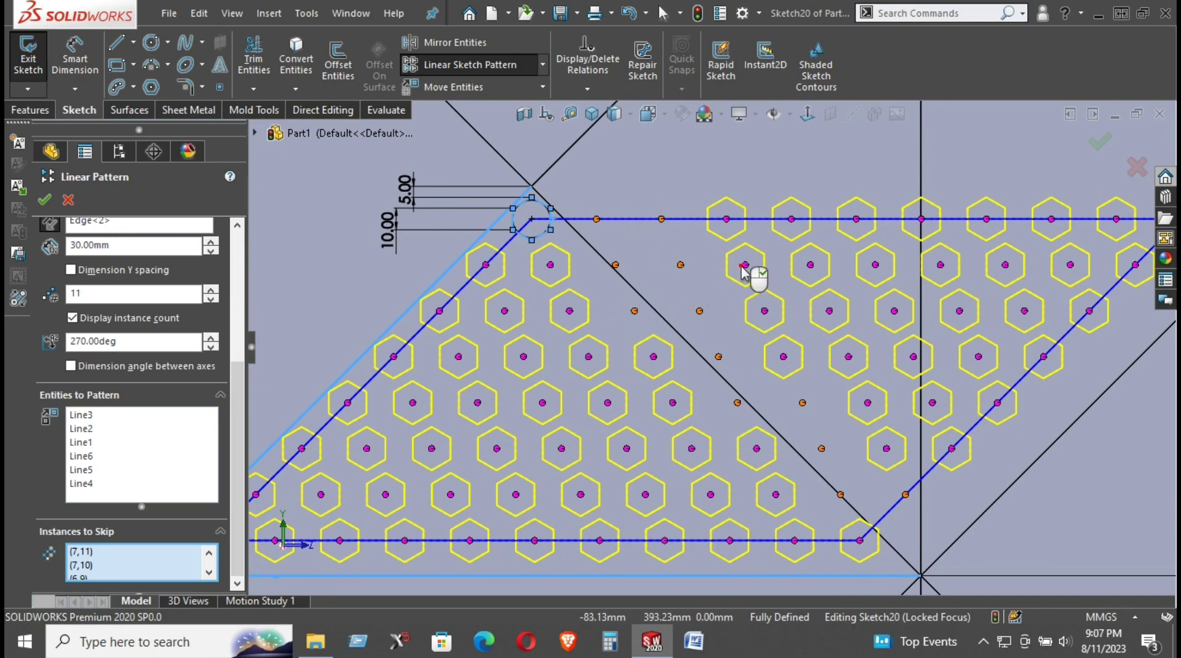
pyautogui.click(747, 265)
pyautogui.click(727, 219)
pyautogui.click(792, 220)
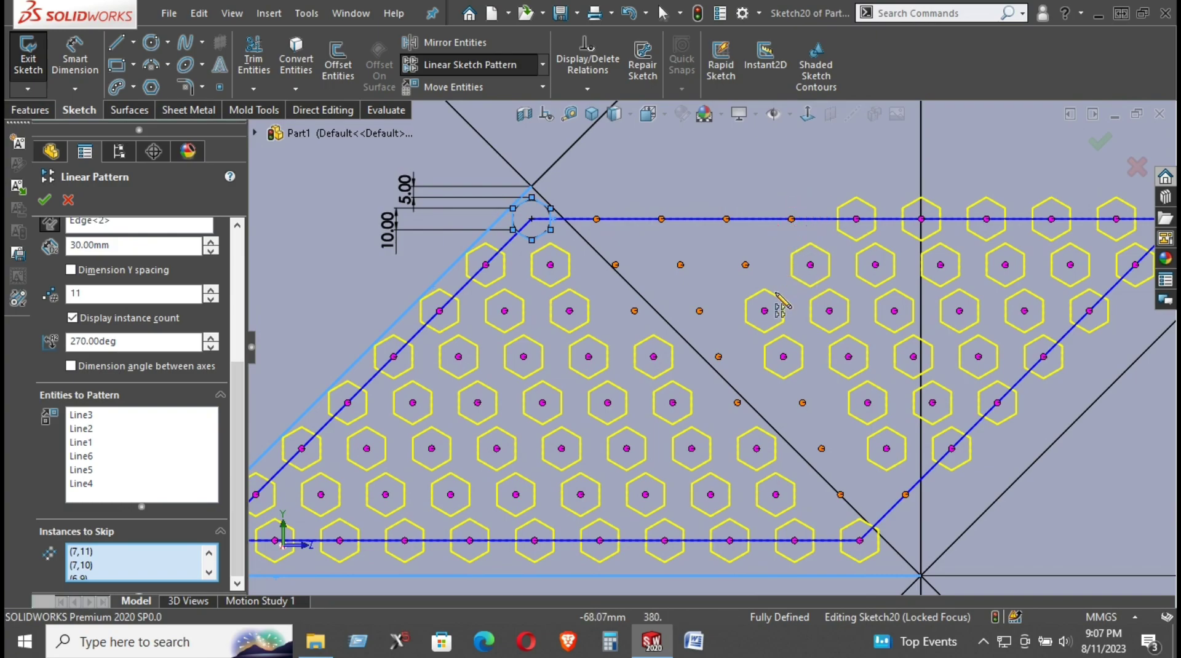
pyautogui.click(810, 265)
pyautogui.click(765, 312)
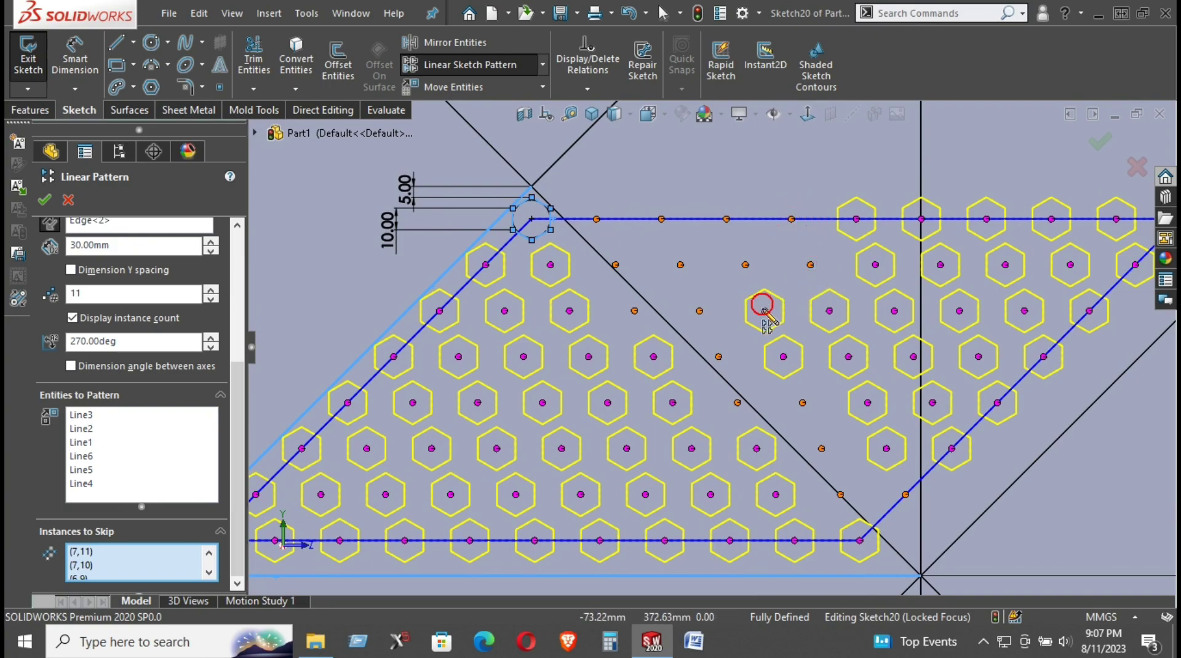
pyautogui.click(783, 358)
pyautogui.click(848, 357)
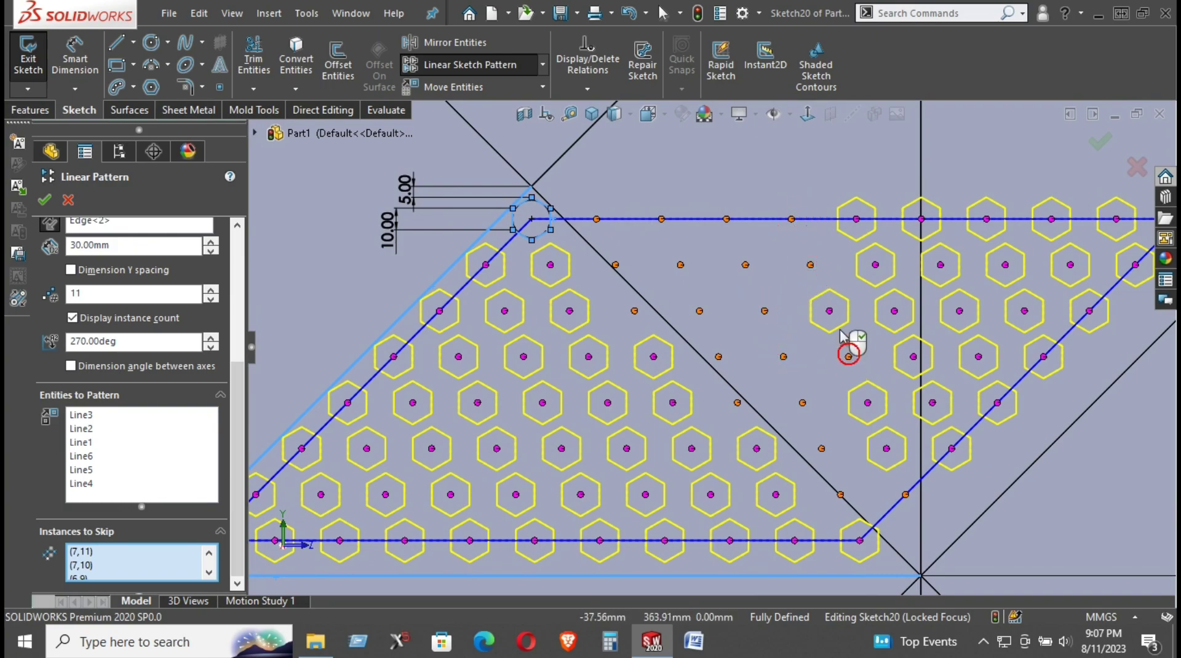
pyautogui.click(829, 312)
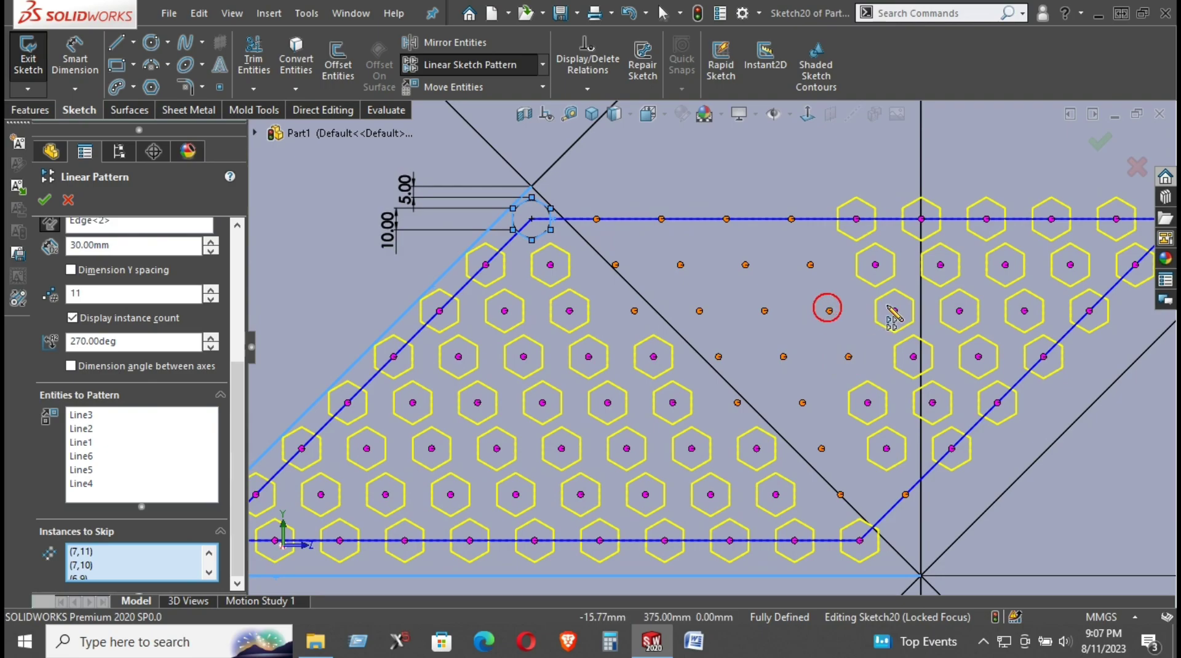
# Skip the remaining hexagons near the vertical facet line.
pyautogui.click(957, 312)
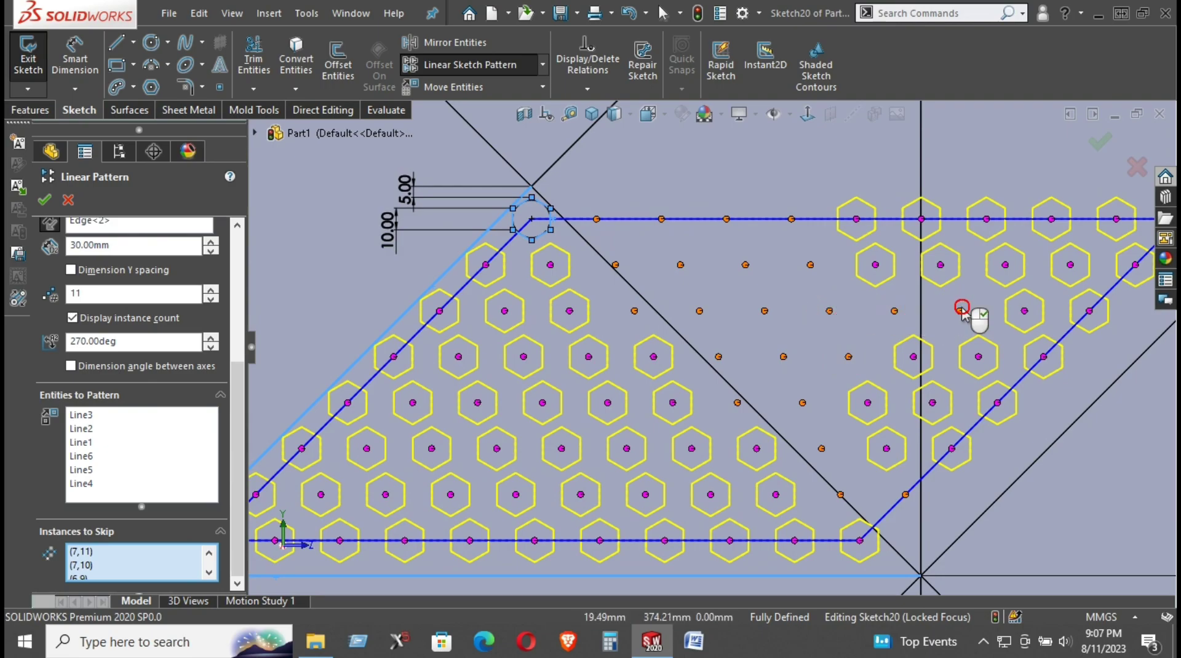
pyautogui.click(869, 404)
pyautogui.click(914, 358)
pyautogui.click(932, 404)
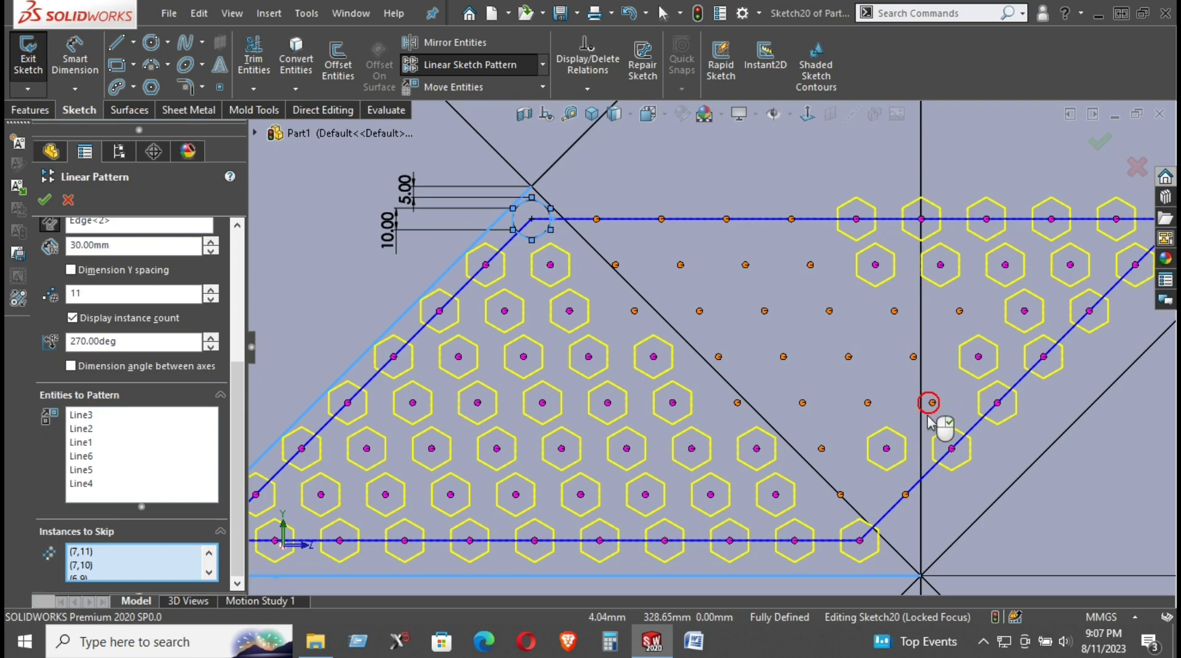
# Skip the pattern instances in the lower and upper-right region outside the triangle.
pyautogui.click(886, 449)
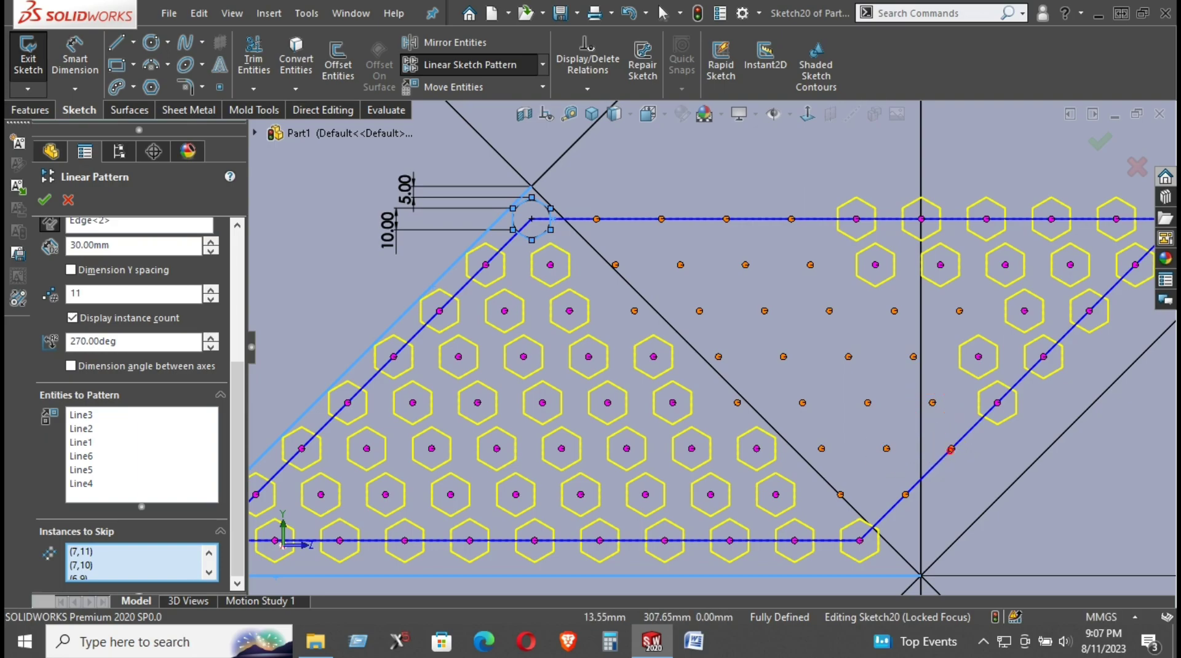
pyautogui.click(997, 403)
pyautogui.click(1044, 357)
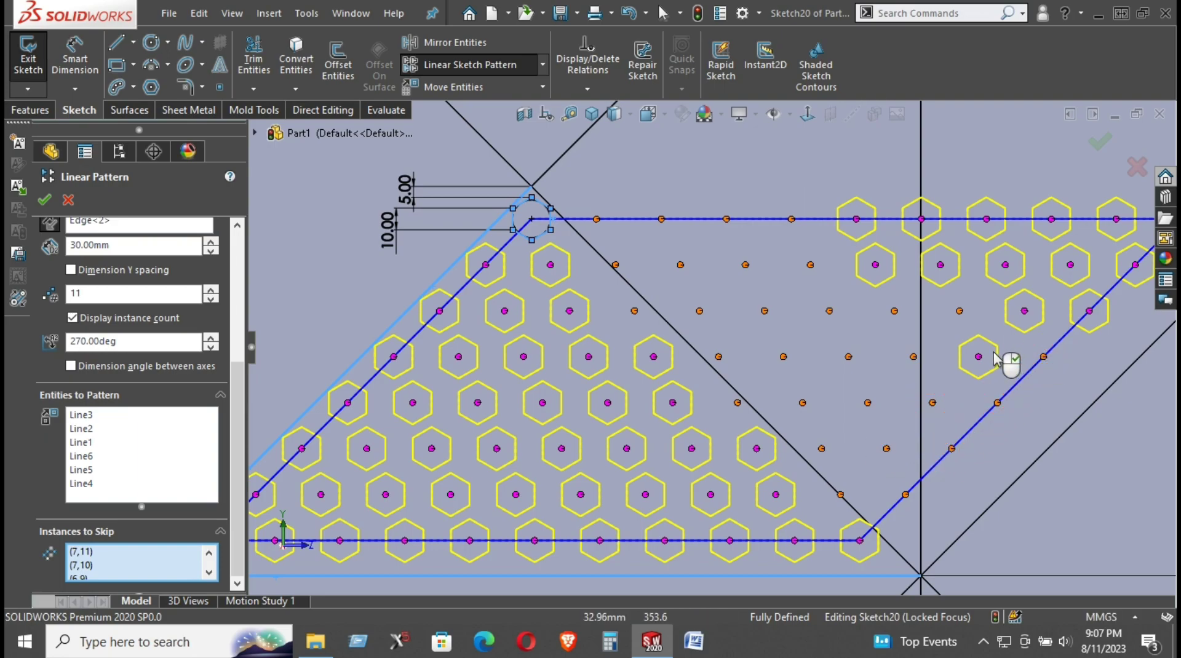
pyautogui.click(978, 356)
pyautogui.click(1089, 311)
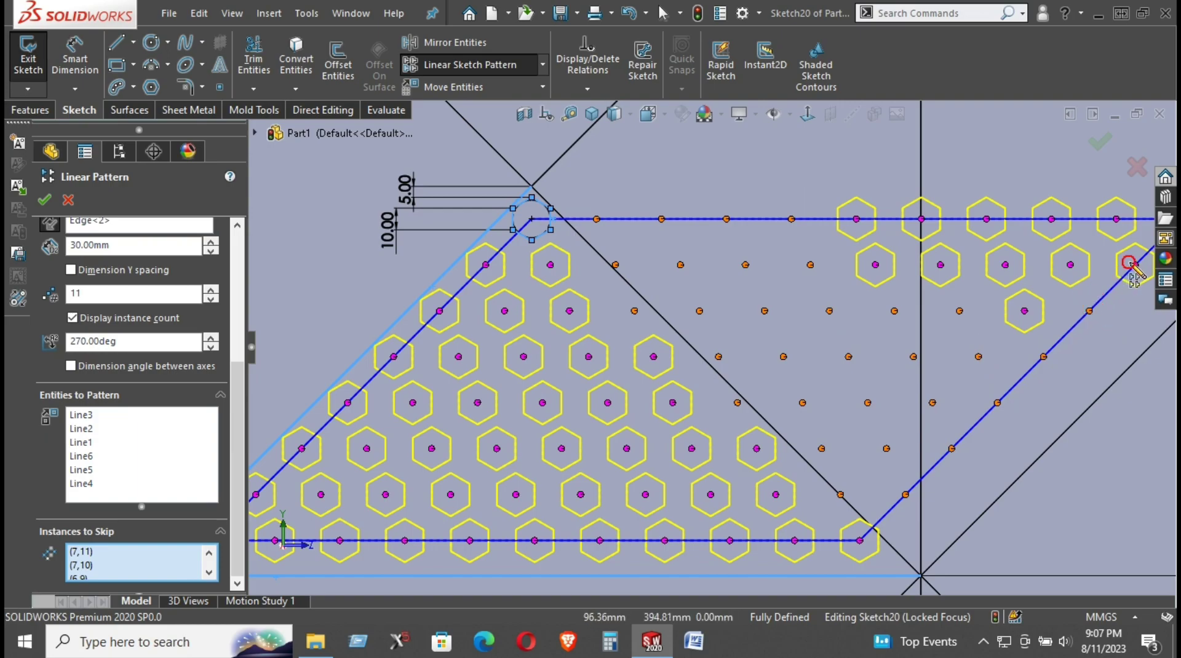
pyautogui.click(1135, 264)
pyautogui.click(1117, 219)
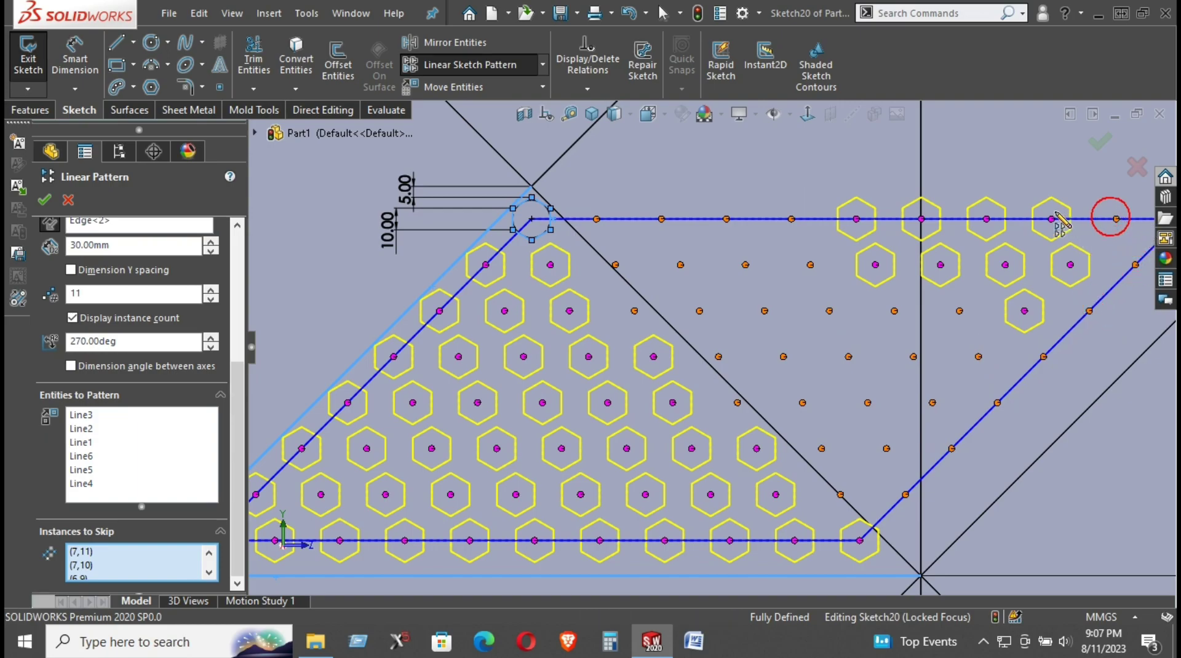
pyautogui.click(1052, 219)
# Skip the last right-region and top-row instances, then confirm the trimmed pattern.
pyautogui.click(1071, 264)
pyautogui.click(1024, 311)
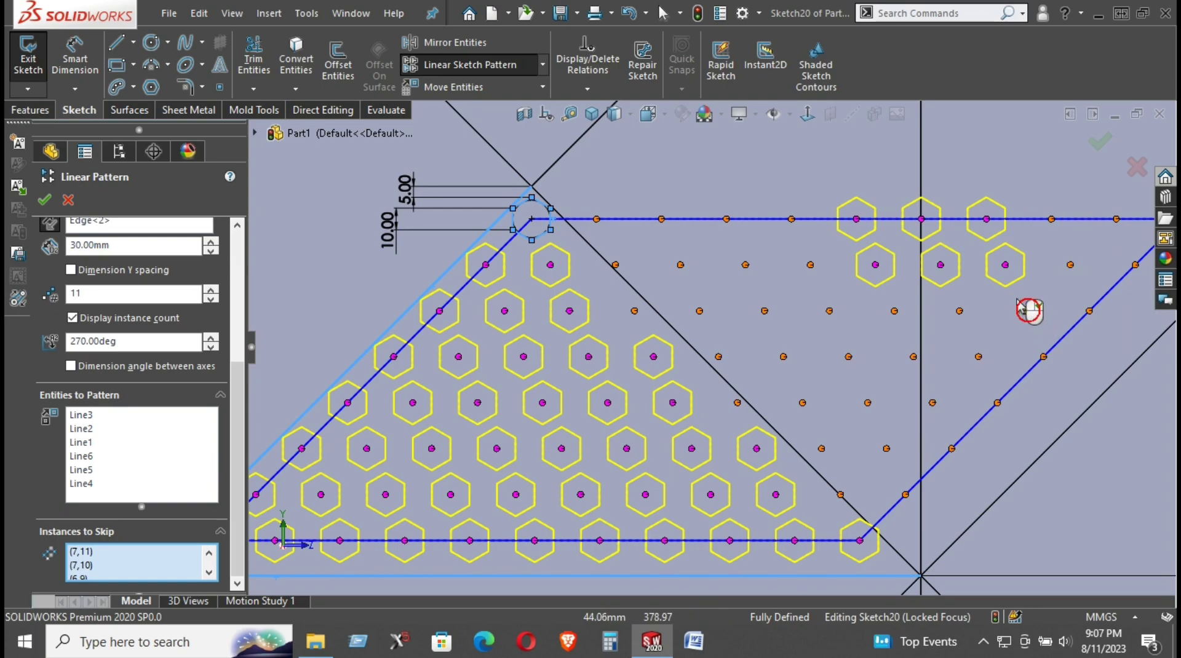
pyautogui.click(1005, 264)
pyautogui.click(940, 264)
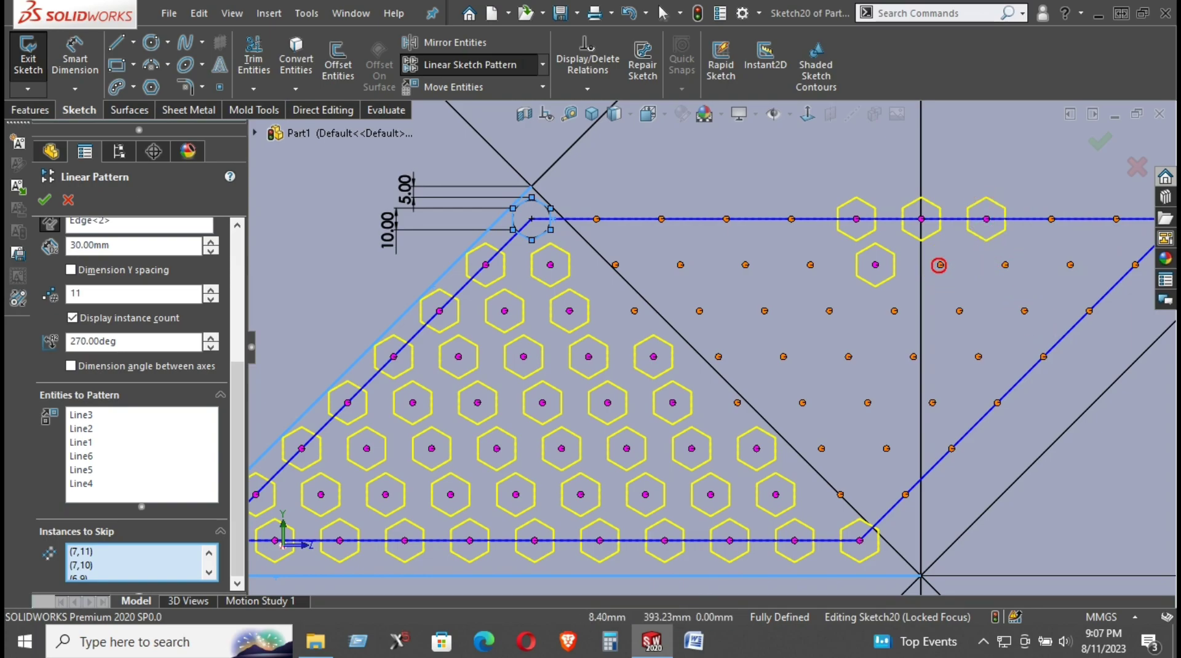
pyautogui.click(986, 219)
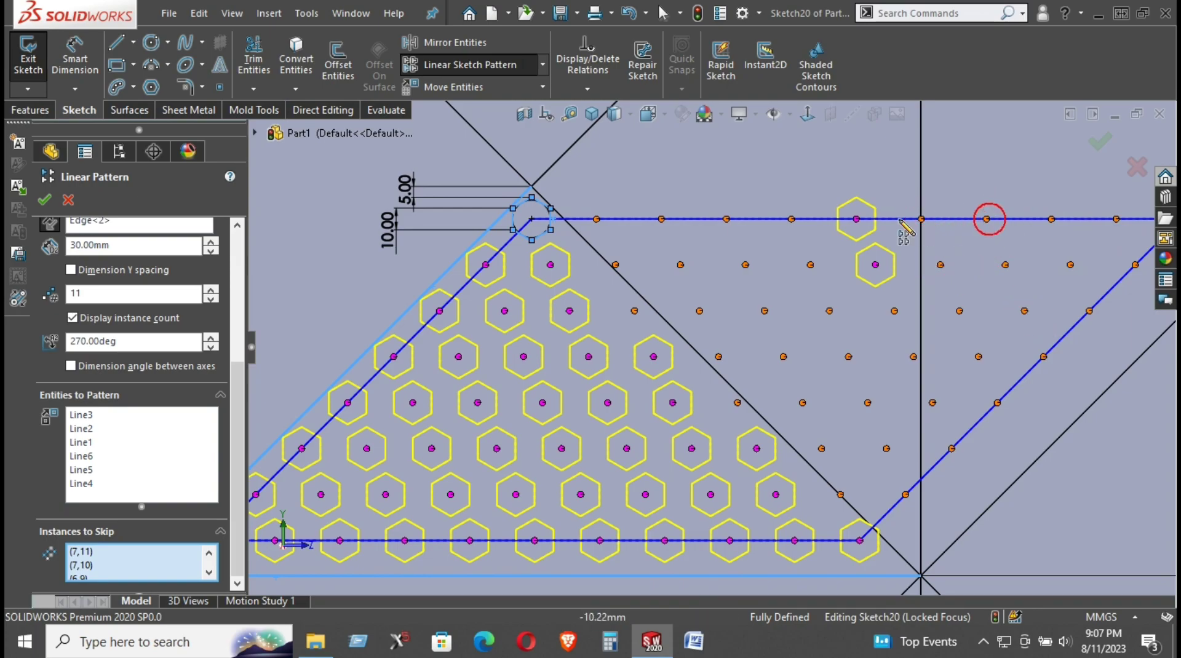
pyautogui.click(857, 219)
pyautogui.click(876, 264)
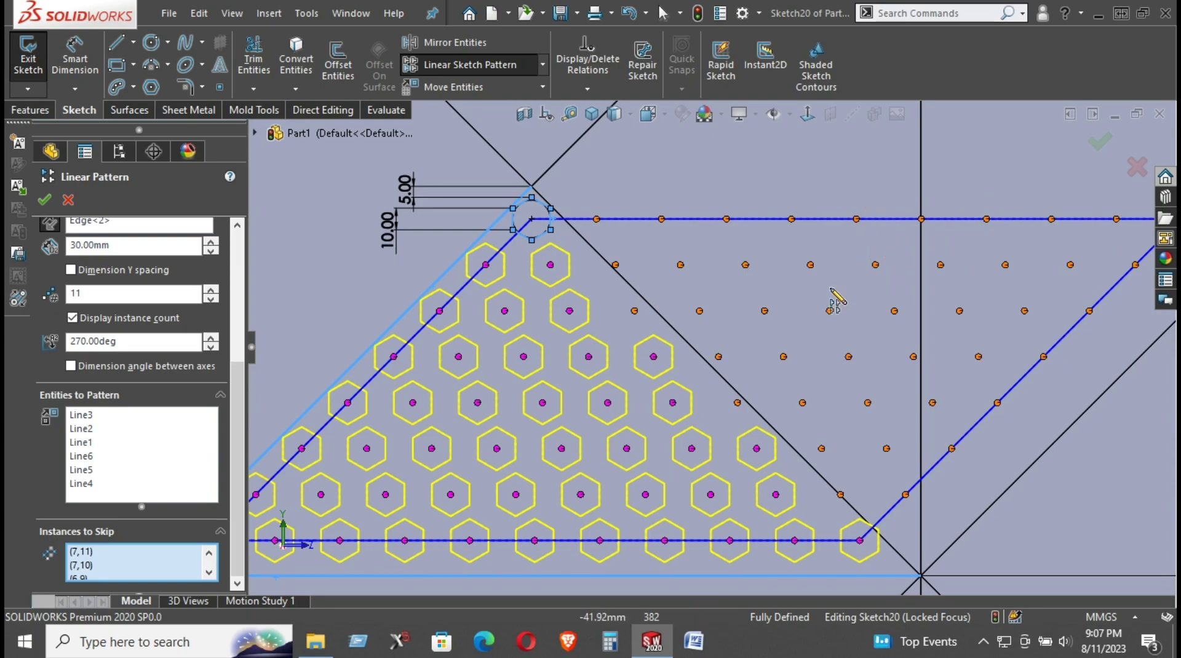
pyautogui.scroll(3, 831, 344)
pyautogui.scroll(-1, 827, 354)
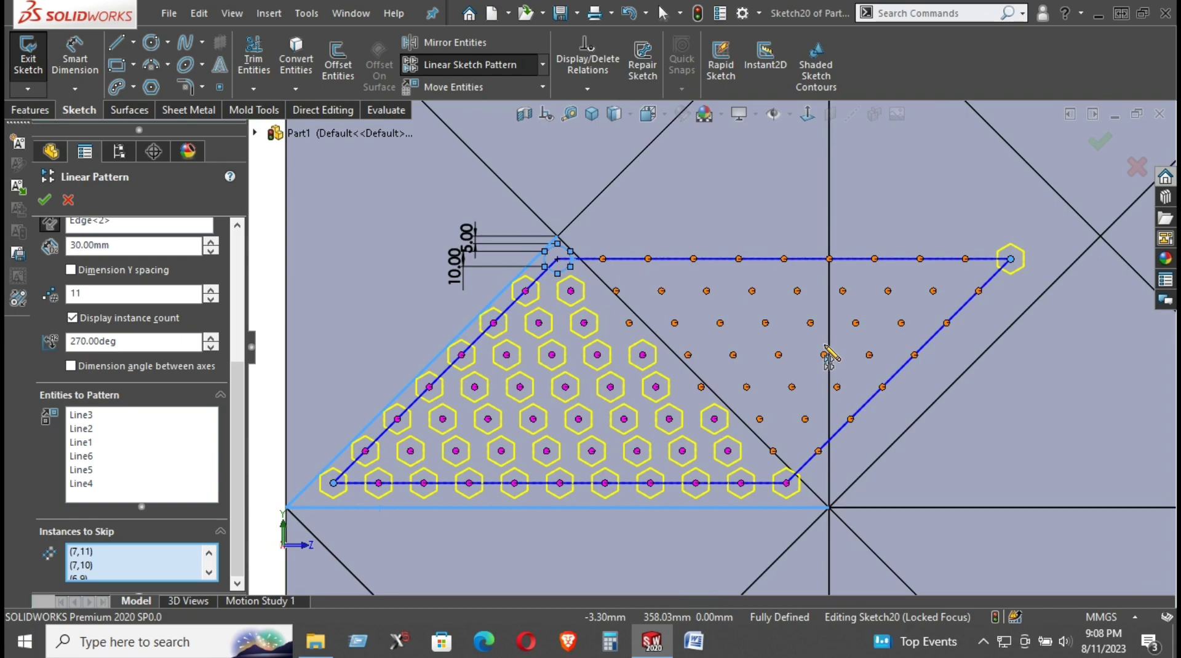
pyautogui.click(45, 200)
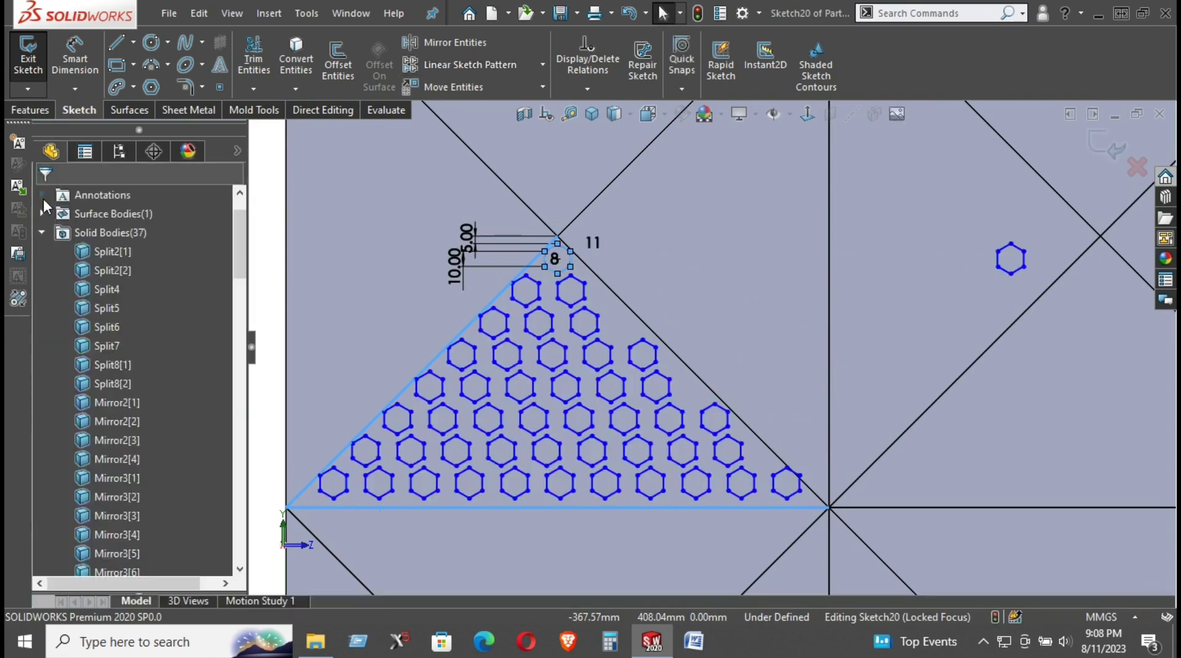
# Delete the stray lone hexagon and sketch three new polygon hexagons in gaps along the sloped edge.
pyautogui.moveTo(971, 232); pyautogui.dragTo(1053, 278)
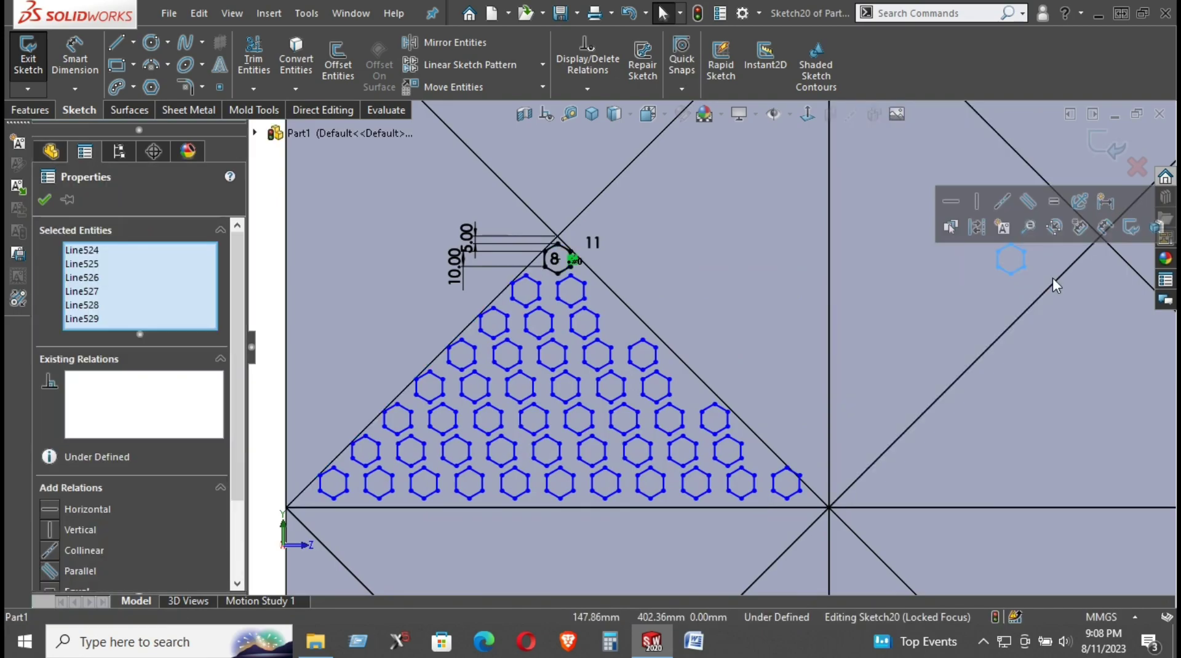
pyautogui.press('Delete')
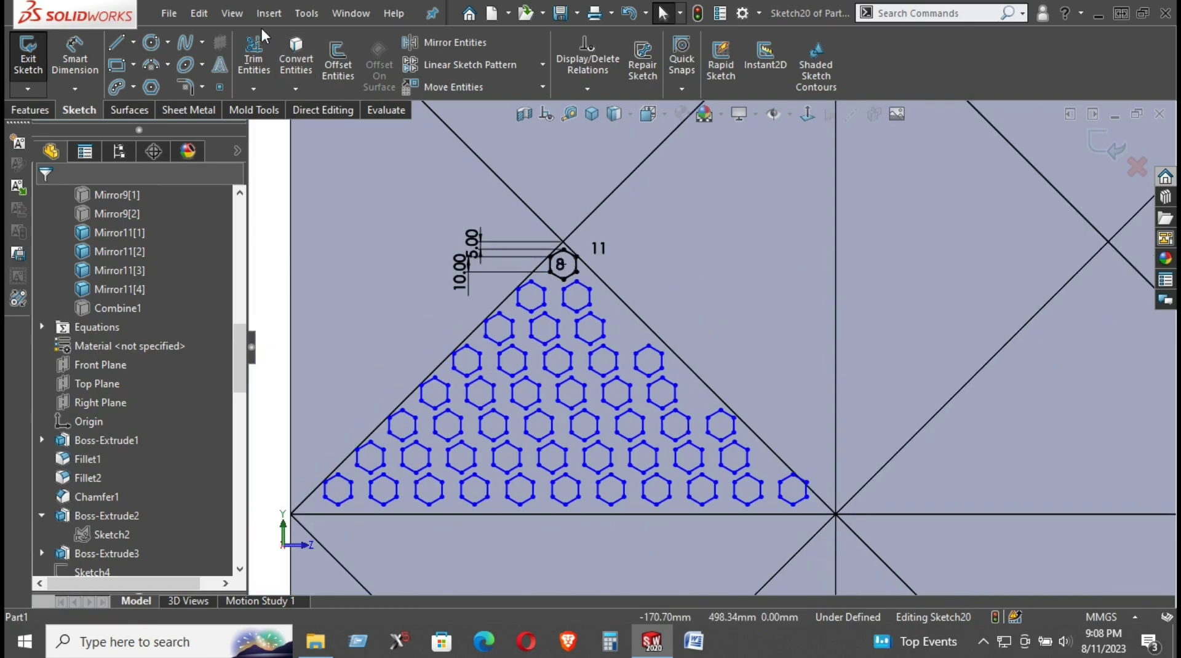
pyautogui.click(150, 87)
pyautogui.scroll(-4, 633, 326)
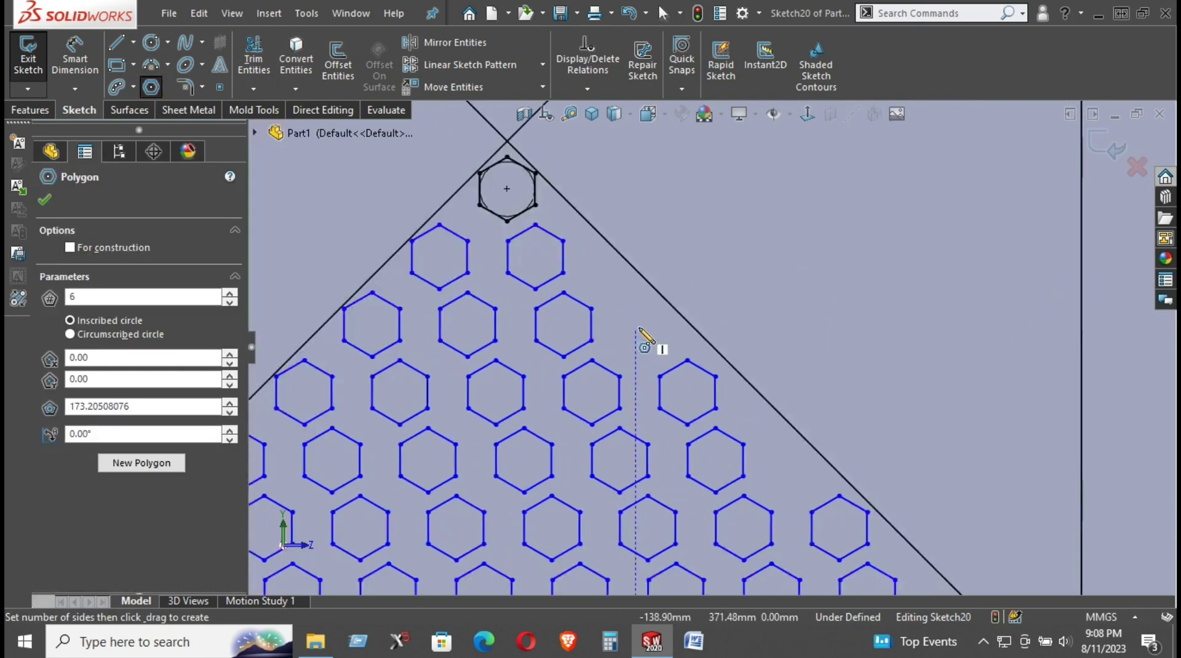
pyautogui.moveTo(630, 315); pyautogui.dragTo(656, 332)
pyautogui.moveTo(780, 477); pyautogui.dragTo(808, 498)
pyautogui.press('z')
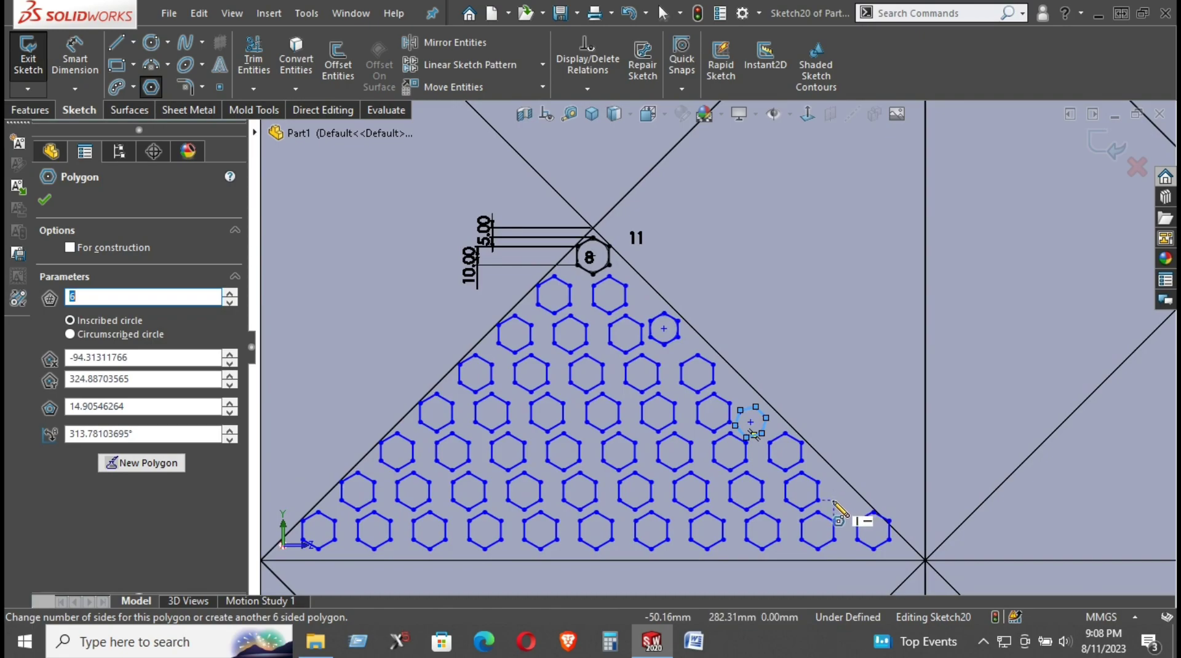
pyautogui.scroll(-2, 840, 508)
pyautogui.moveTo(825, 482); pyautogui.dragTo(838, 496)
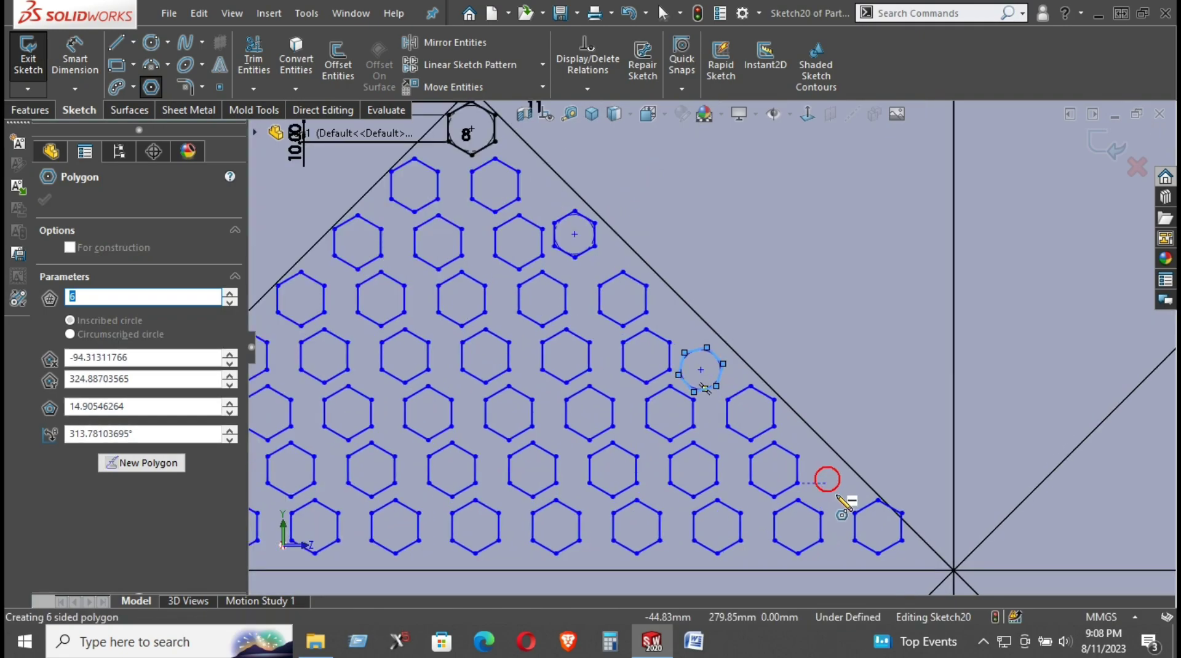
pyautogui.rightClick(838, 339)
pyautogui.click(866, 363)
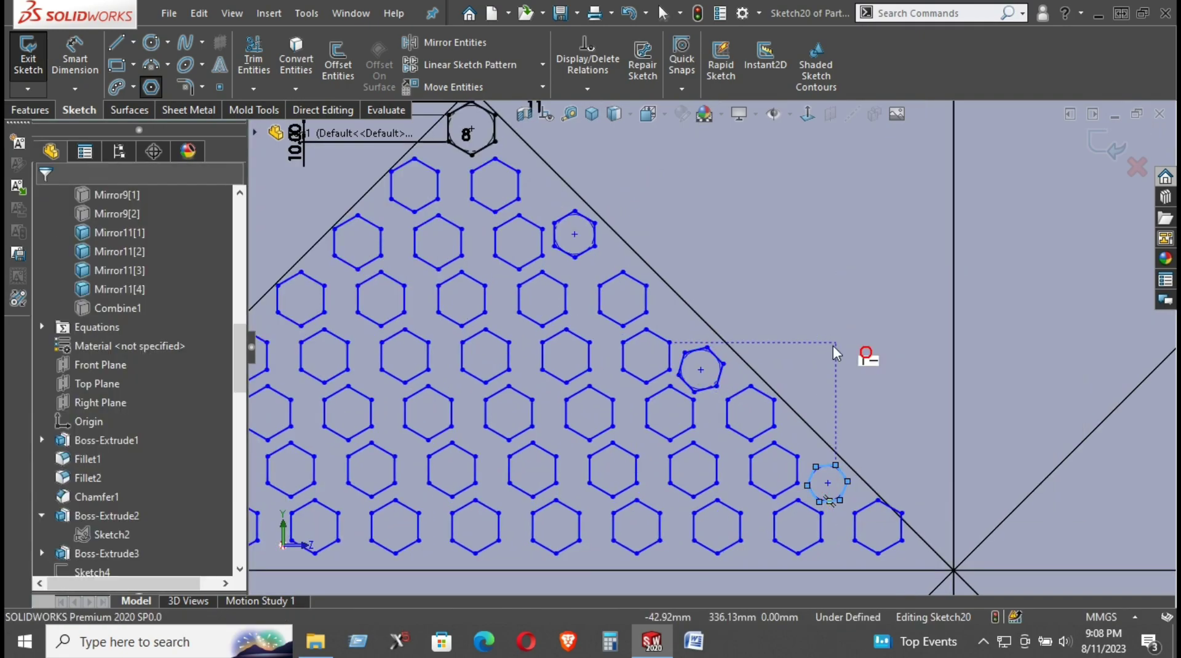
# Make the new hexagon's edge equal to its neighbour's and its top and bottom vertices vertical.
pyautogui.scroll(-2, 560, 219)
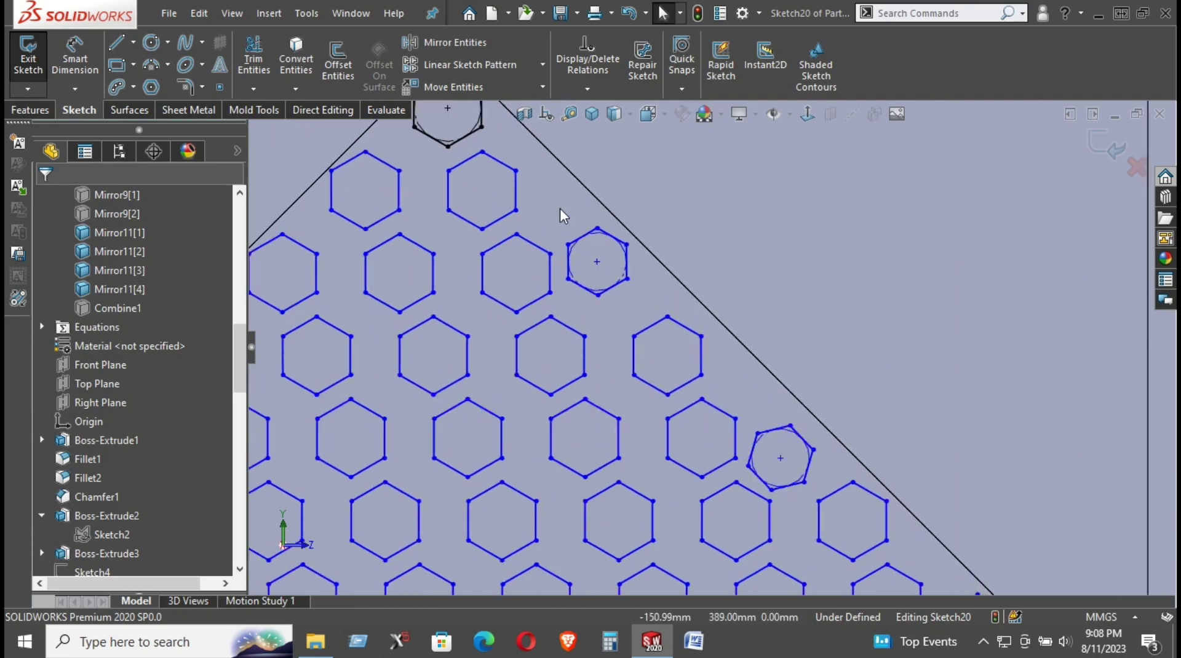
pyautogui.click(582, 232)
pyautogui.keyDown('ctrl'); pyautogui.click(599, 207); pyautogui.keyUp('ctrl')
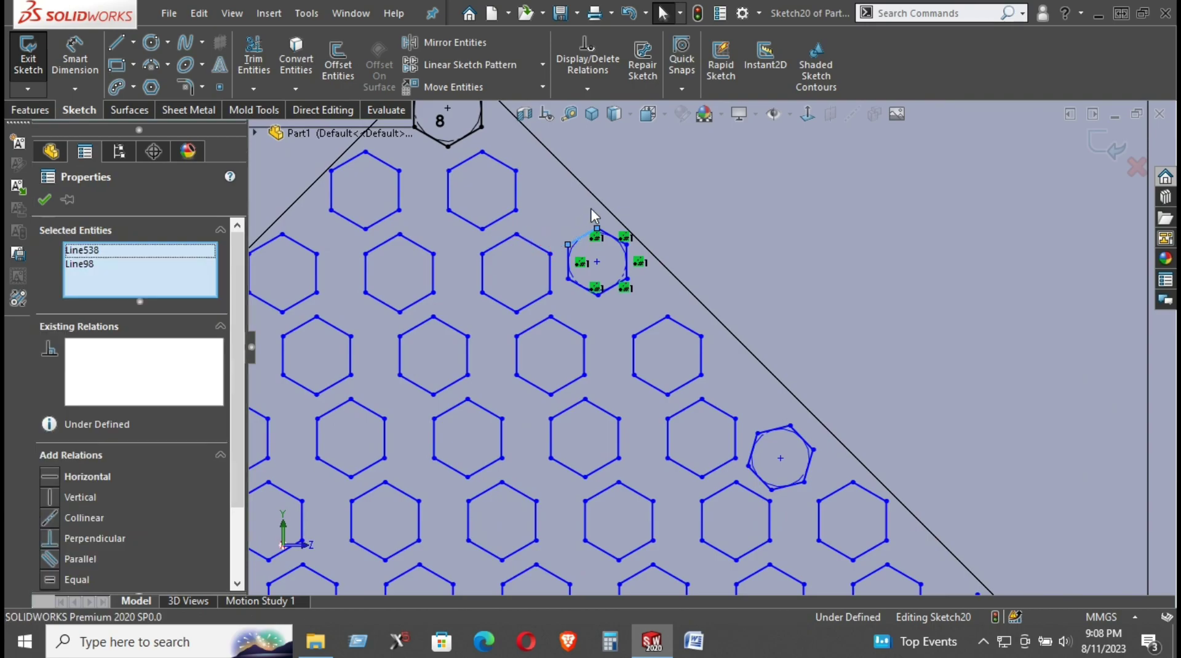
pyautogui.click(716, 170)
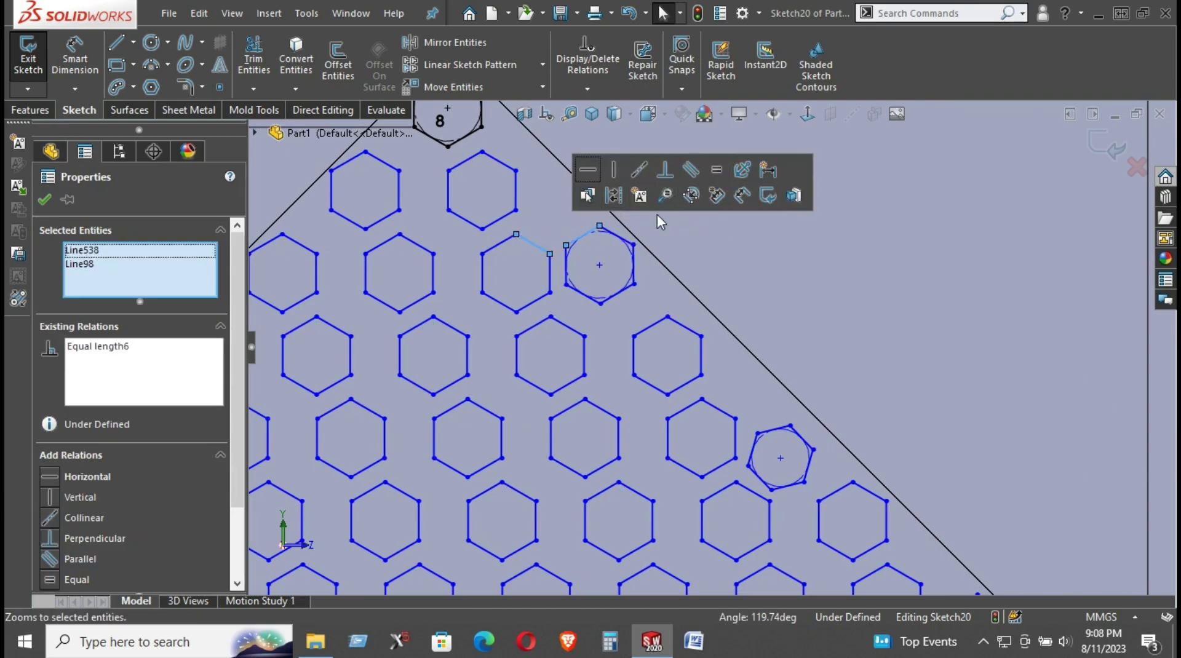
pyautogui.click(600, 227)
pyautogui.keyDown('ctrl'); pyautogui.click(600, 303); pyautogui.keyUp('ctrl')
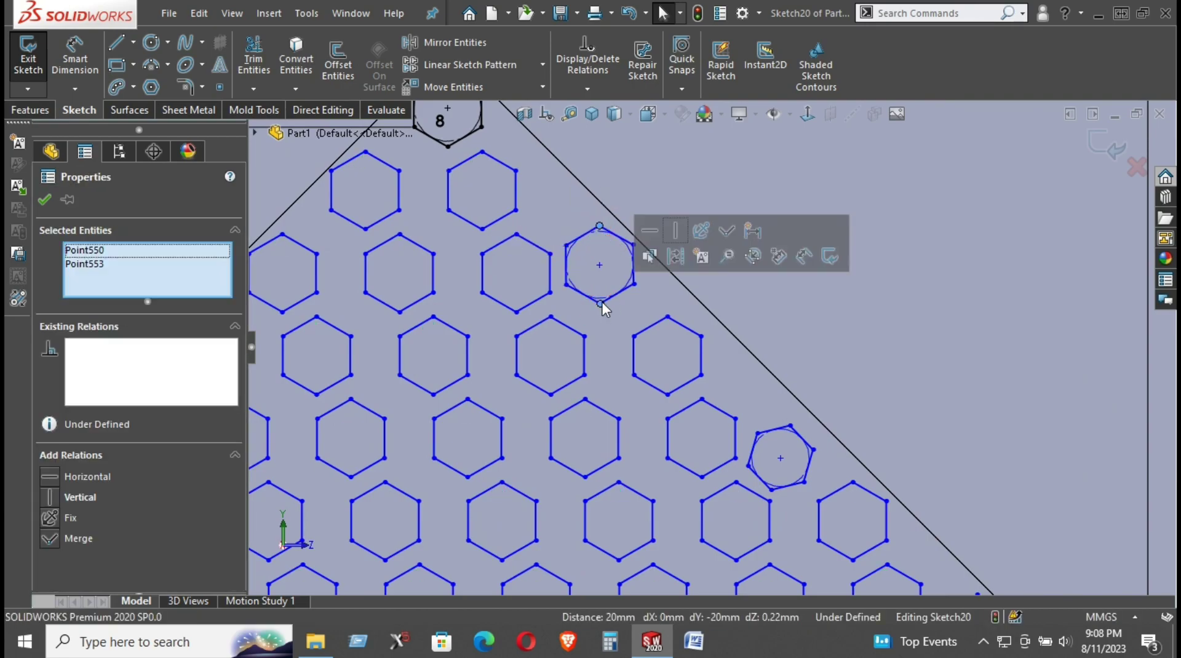
pyautogui.click(675, 240)
pyautogui.click(551, 186)
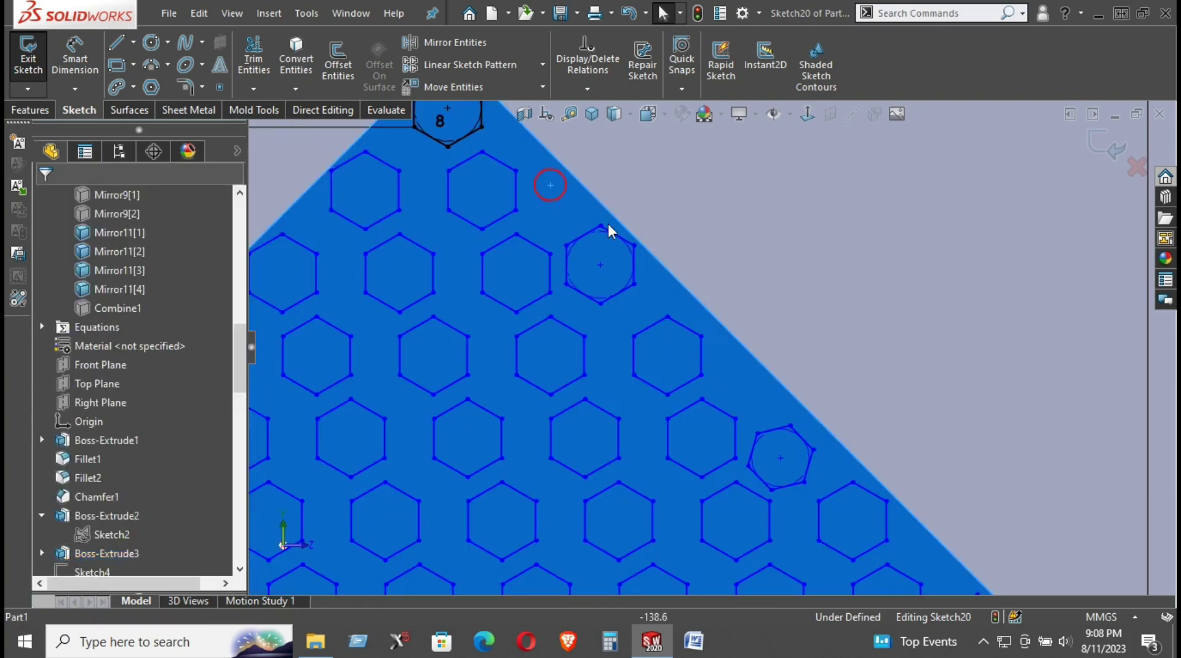
# Make the small hexagon's edge equal to a full-size hexagon's edge.
pyautogui.scroll(3, 727, 264)
pyautogui.scroll(-2, 846, 458)
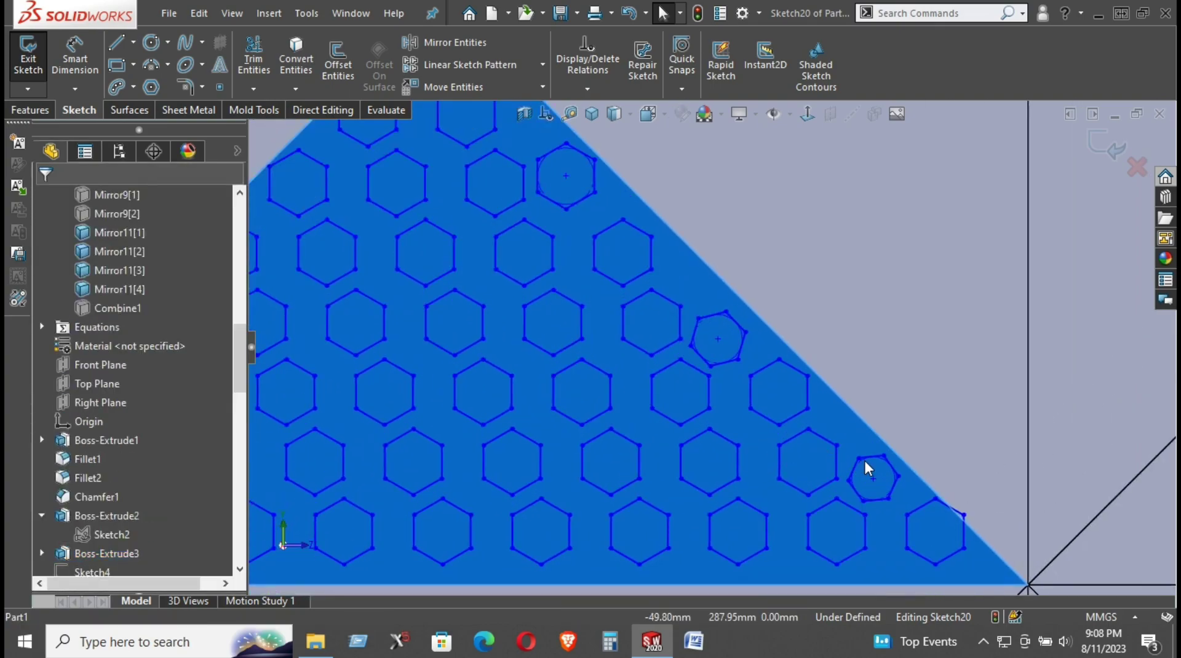
pyautogui.scroll(-4, 864, 459)
pyautogui.click(832, 407)
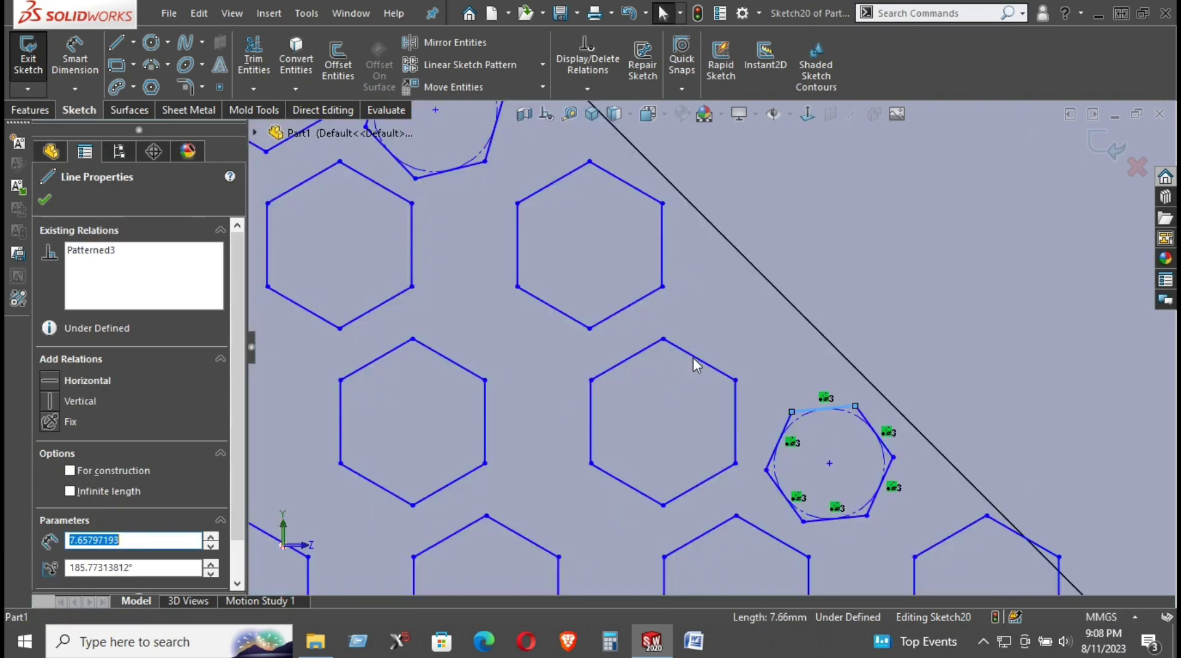
pyautogui.keyDown('ctrl'); pyautogui.click(691, 354); pyautogui.keyUp('ctrl')
pyautogui.click(872, 281)
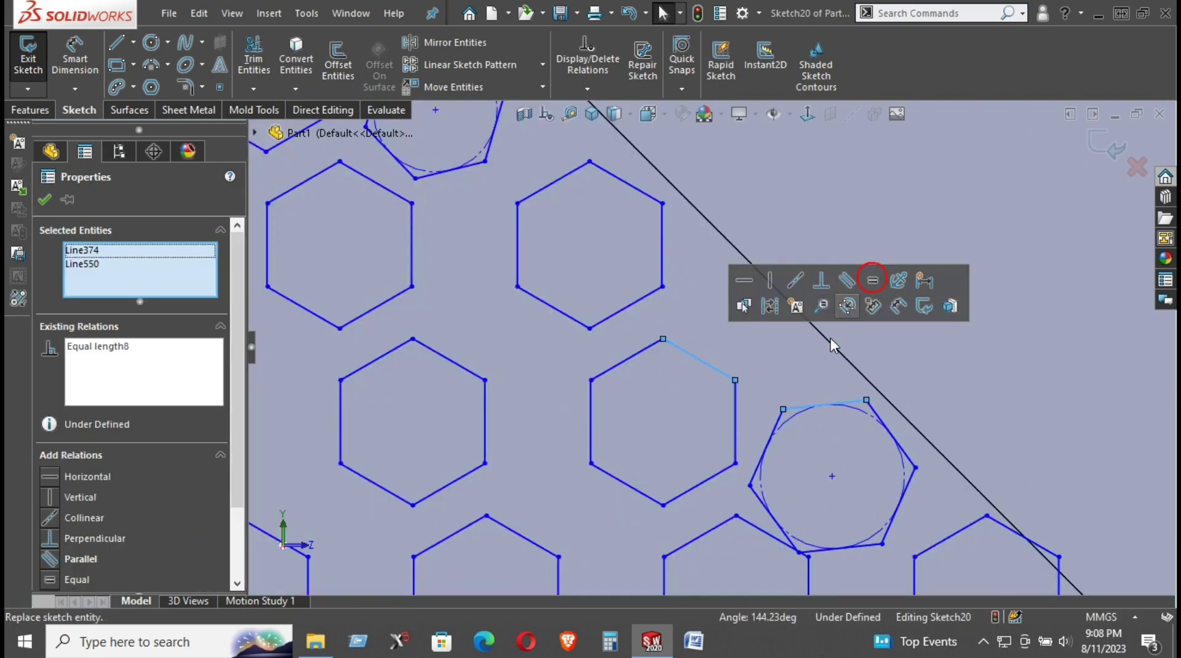
# Move the hexagon onto the diagonal edge and make two of its vertices vertical.
pyautogui.moveTo(867, 400); pyautogui.dragTo(887, 287)
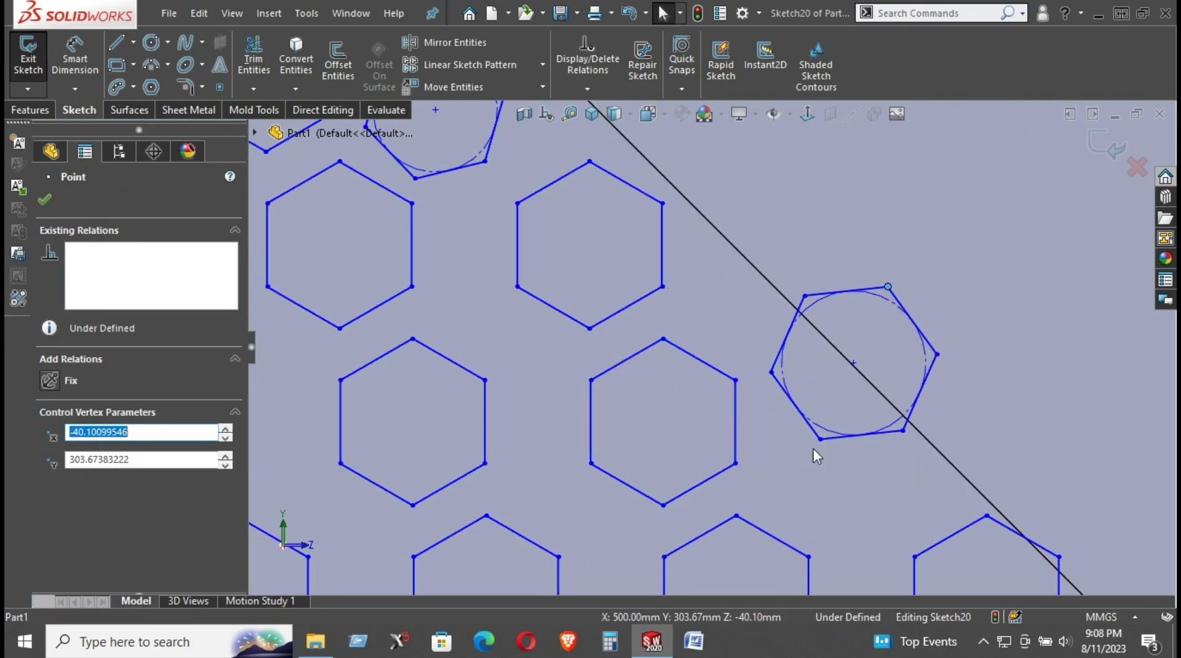
pyautogui.moveTo(833, 447); pyautogui.dragTo(861, 450)
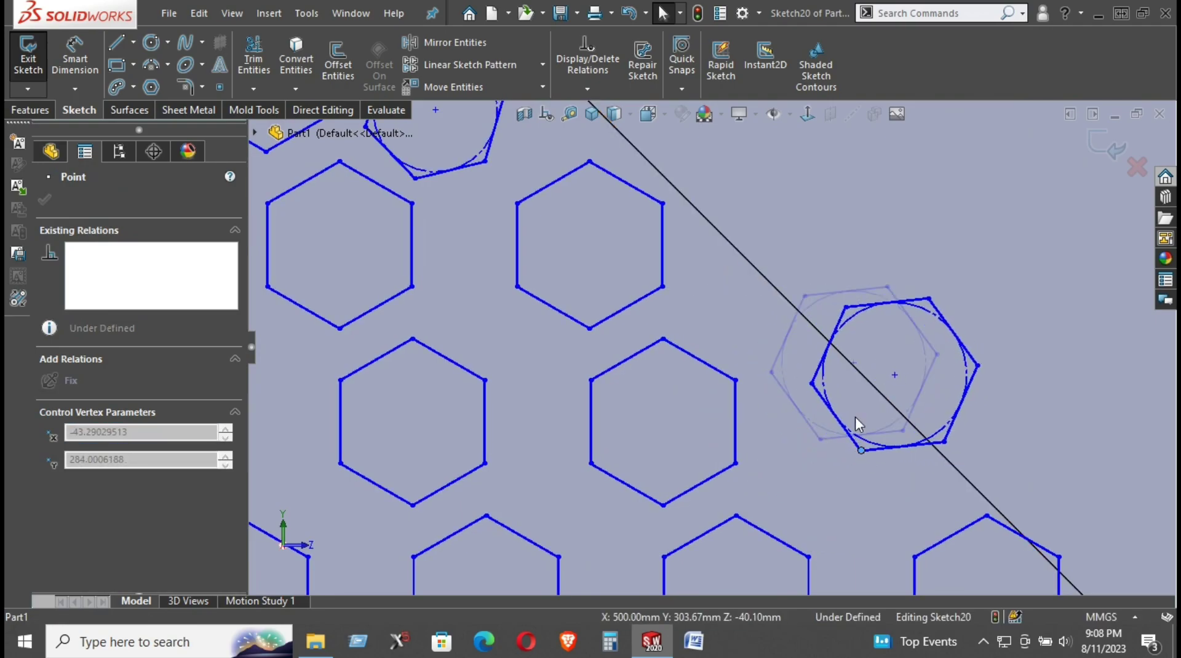
pyautogui.moveTo(844, 307); pyautogui.dragTo(825, 332)
pyautogui.scroll(1, 808, 446)
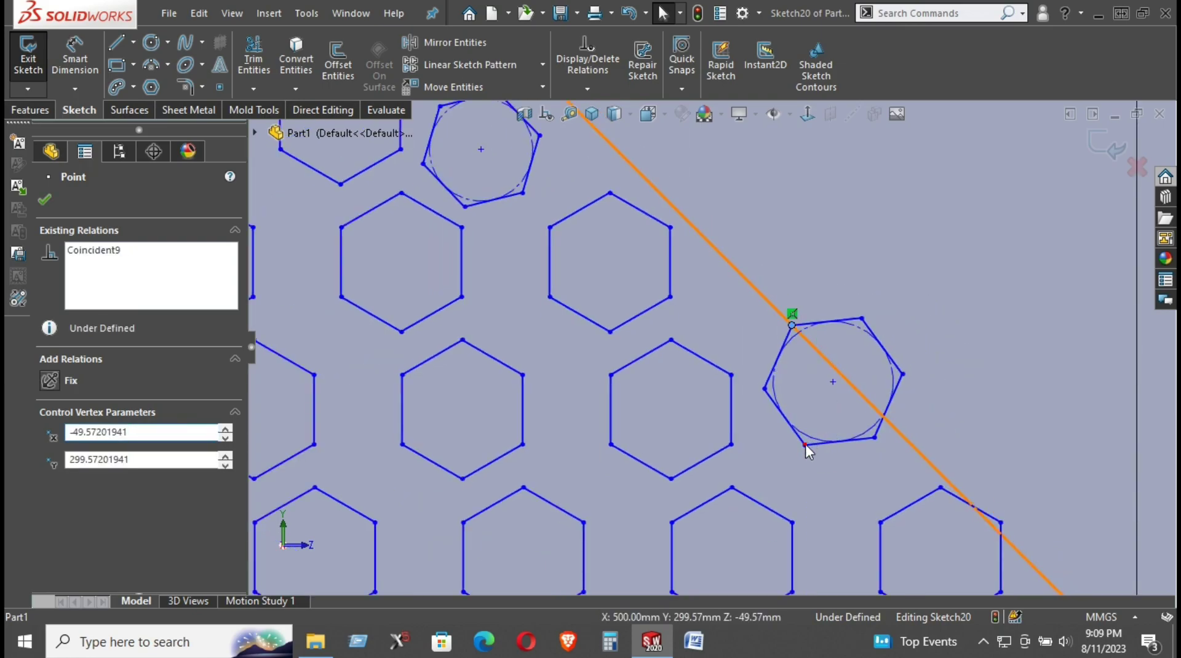
pyautogui.keyDown('ctrl'); pyautogui.click(805, 445); pyautogui.keyUp('ctrl')
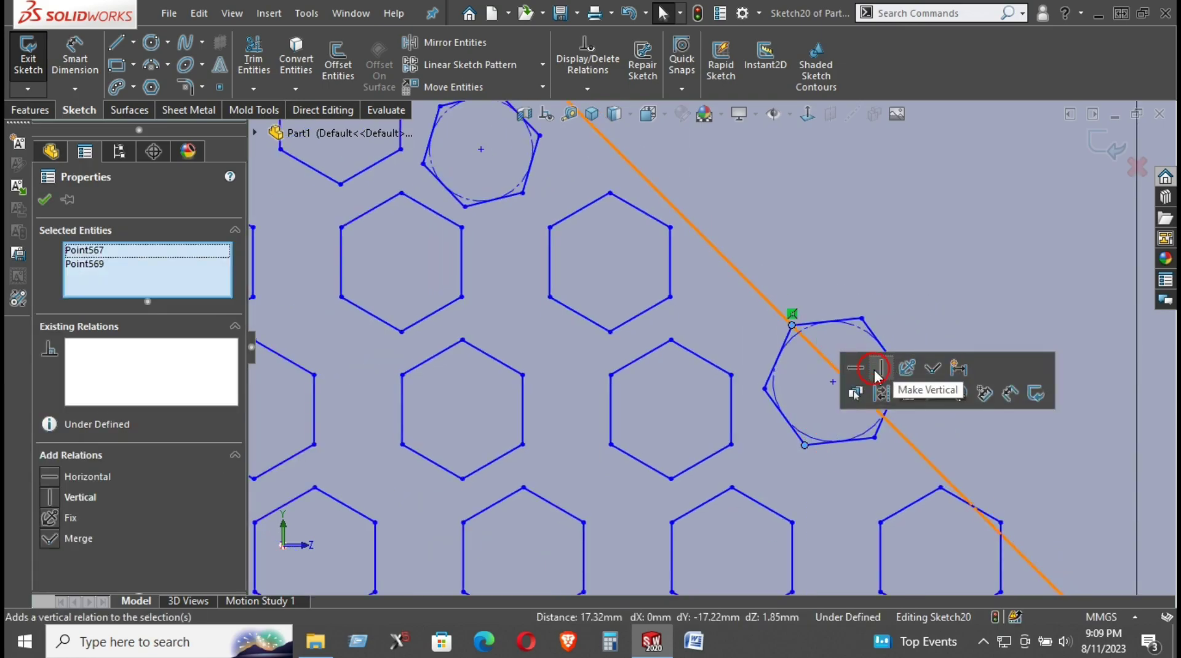
pyautogui.click(882, 370)
pyautogui.click(825, 289)
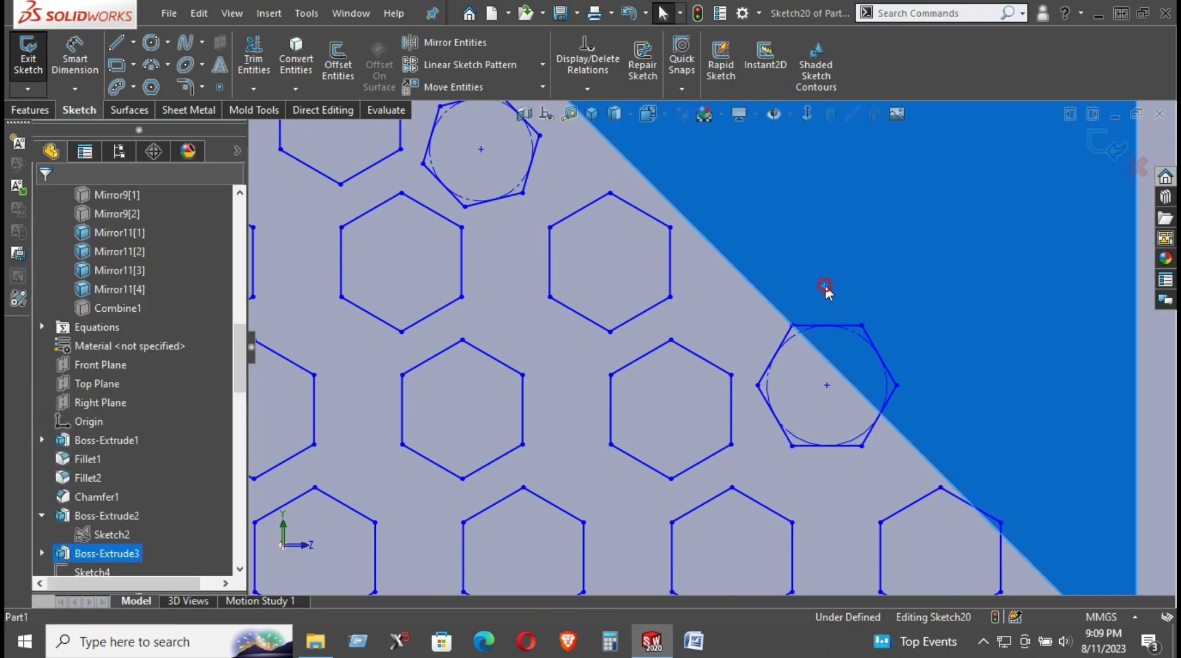
# Undo the rotation, make the edge hexagon's opposite vertices vertical, and select its centre point.
pyautogui.scroll(1, 846, 312)
pyautogui.scroll(1, 920, 350)
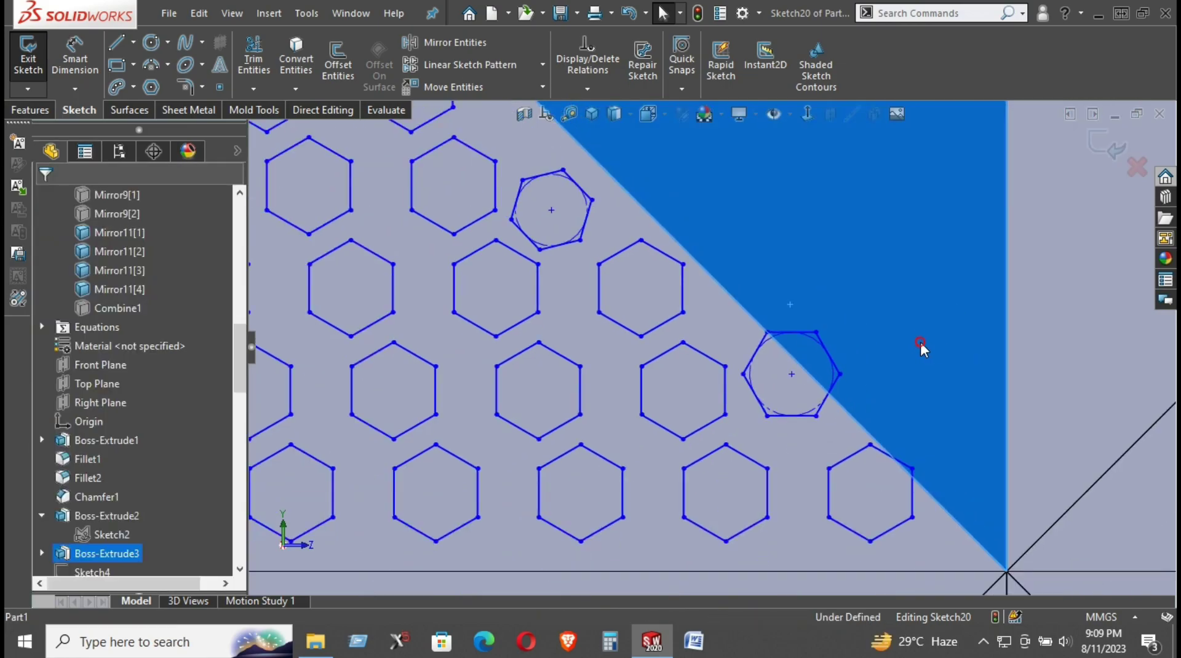
pyautogui.hotkey('ctrl', 'z')
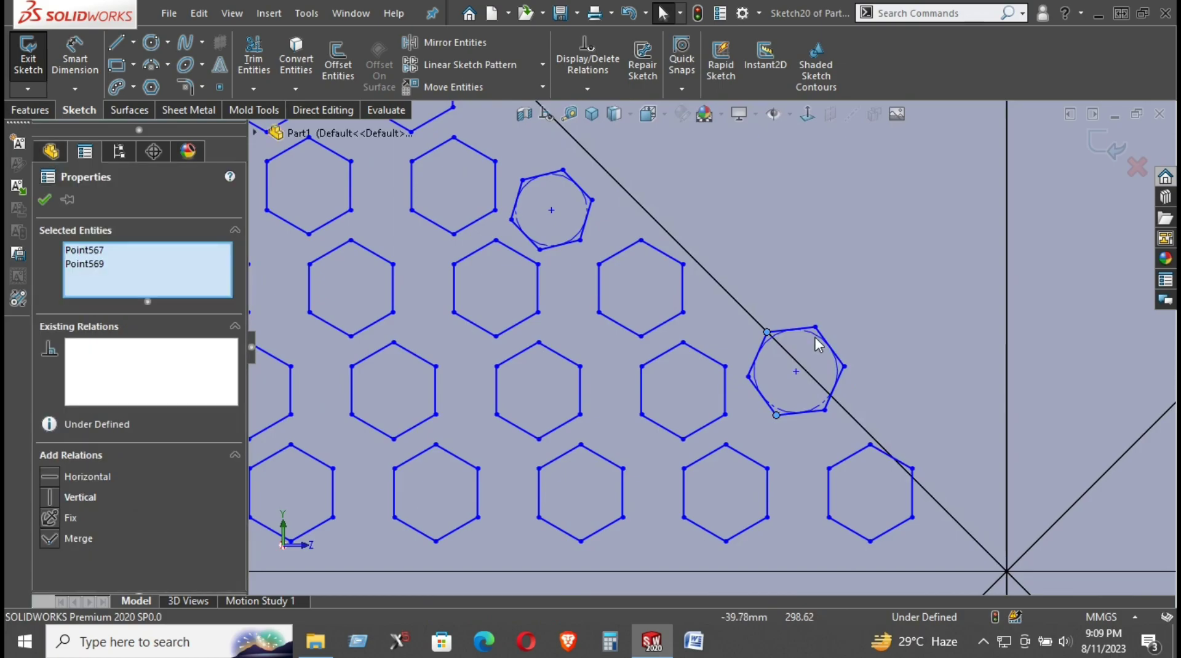
pyautogui.click(838, 320)
pyautogui.click(816, 327)
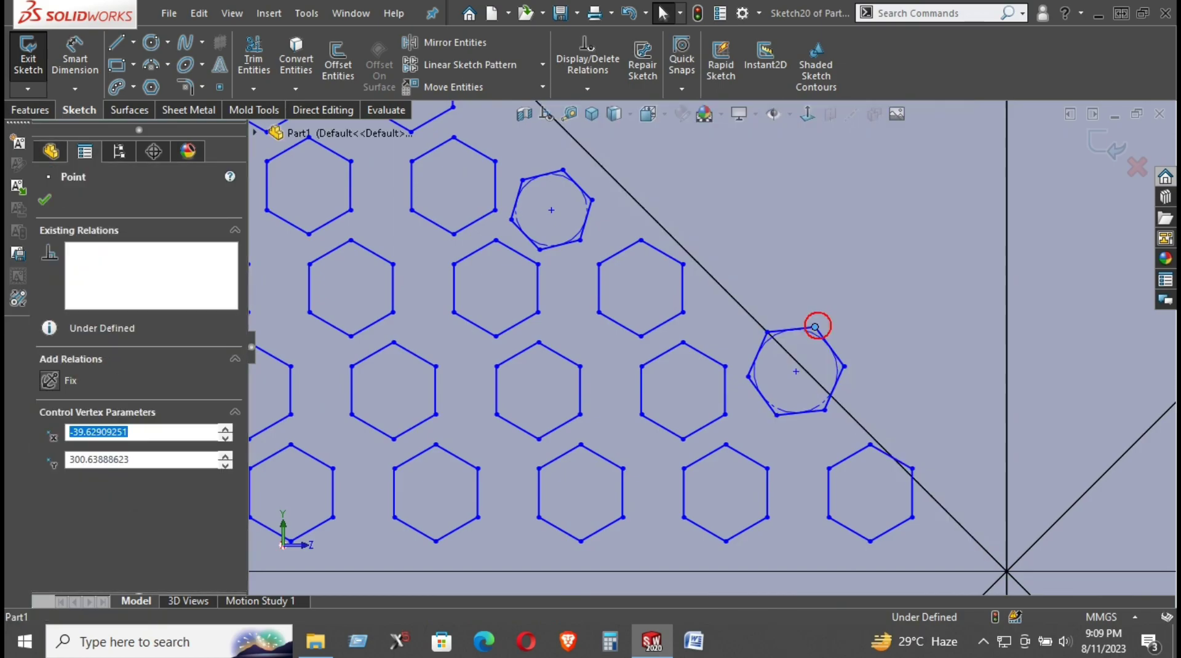
pyautogui.keyDown('ctrl'); pyautogui.click(777, 416); pyautogui.keyUp('ctrl')
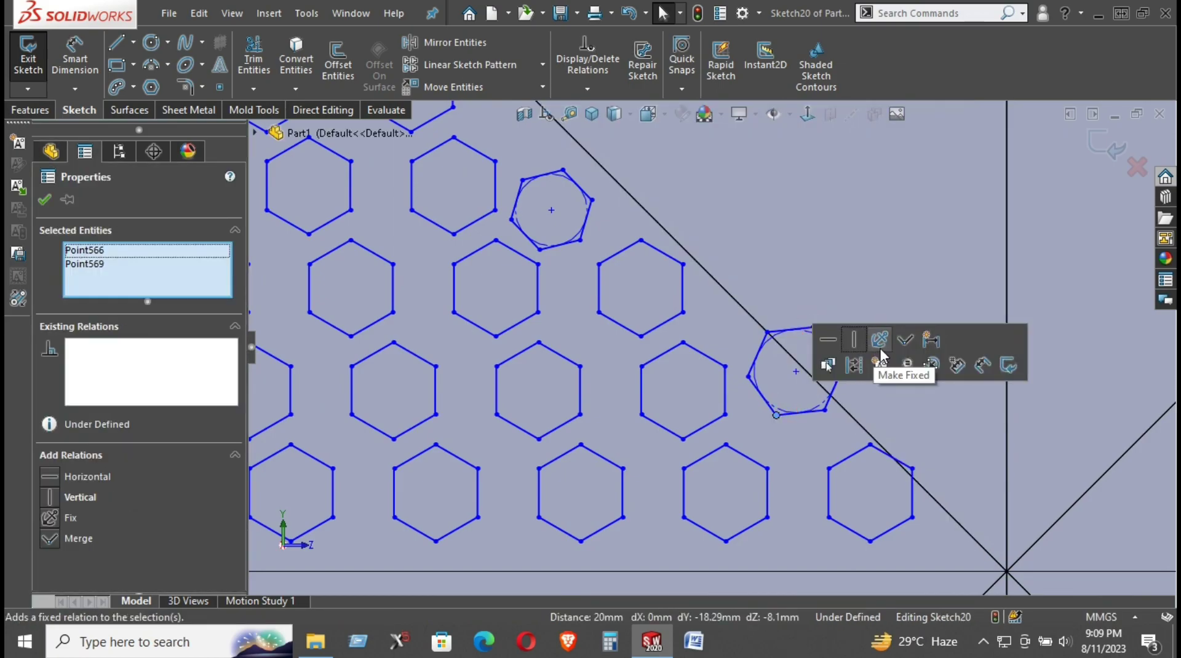
pyautogui.click(855, 340)
pyautogui.click(810, 267)
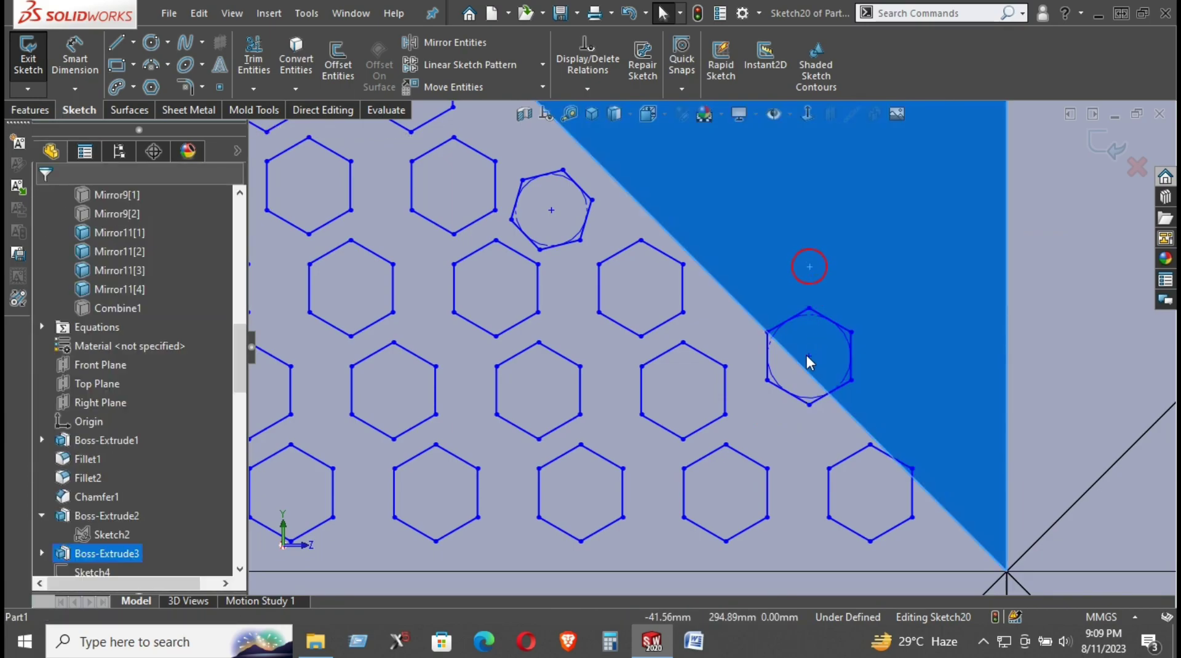
# Drag the edge hexagon's centre point so it settles onto the triangle's slanted edge.
pyautogui.moveTo(790, 429)
pyautogui.mouseDown()
pyautogui.moveTo(879, 334)
pyautogui.moveTo(869, 338)
pyautogui.mouseUp()
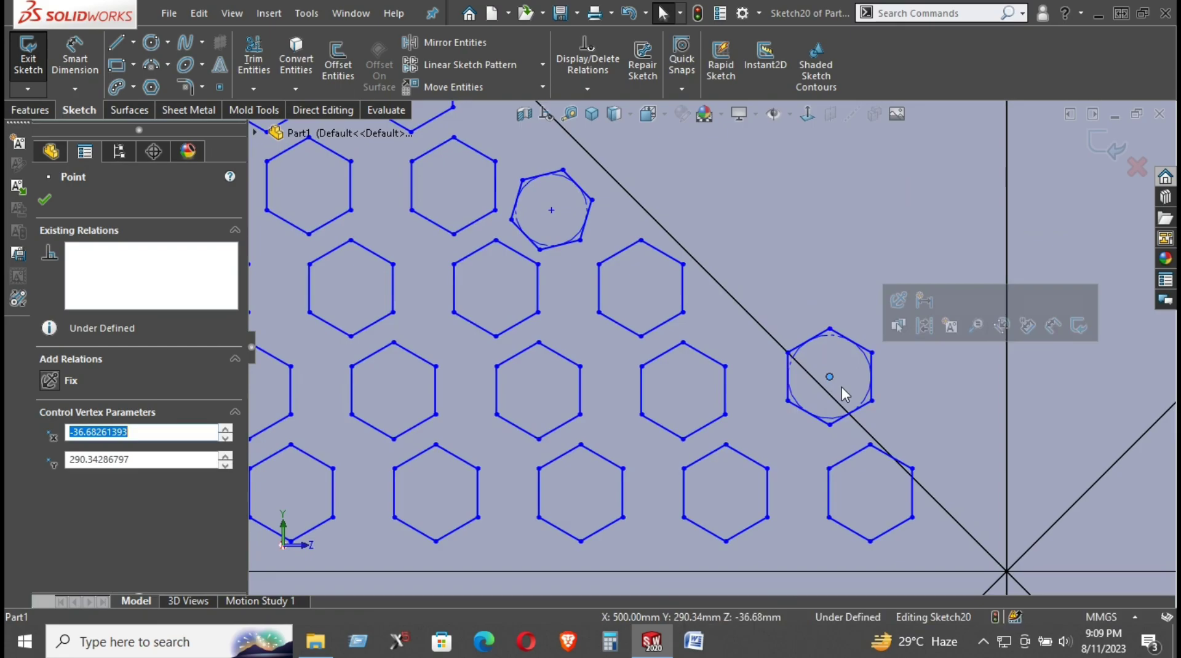
pyautogui.click(832, 375)
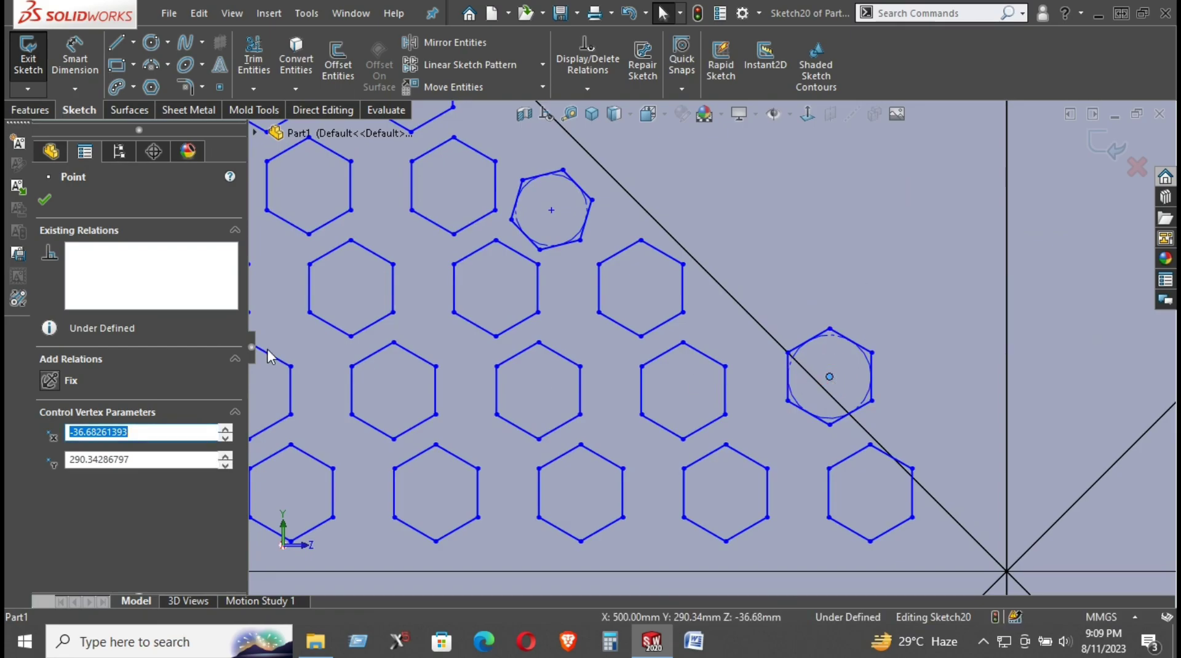
pyautogui.click(45, 200)
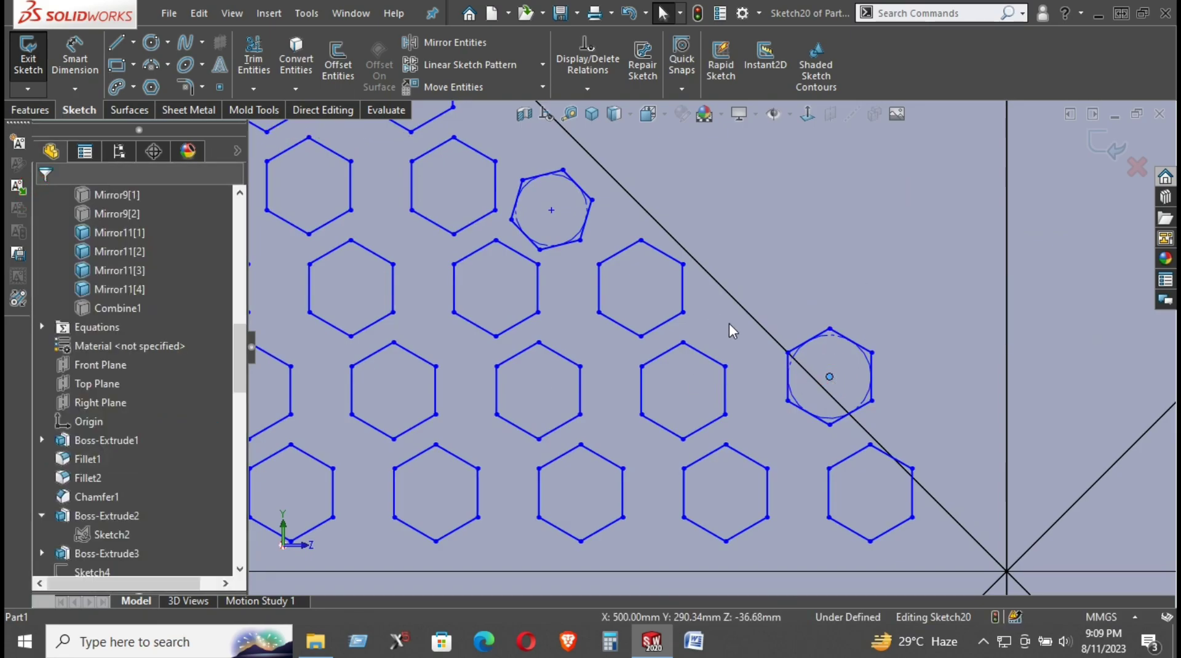
pyautogui.click(830, 377)
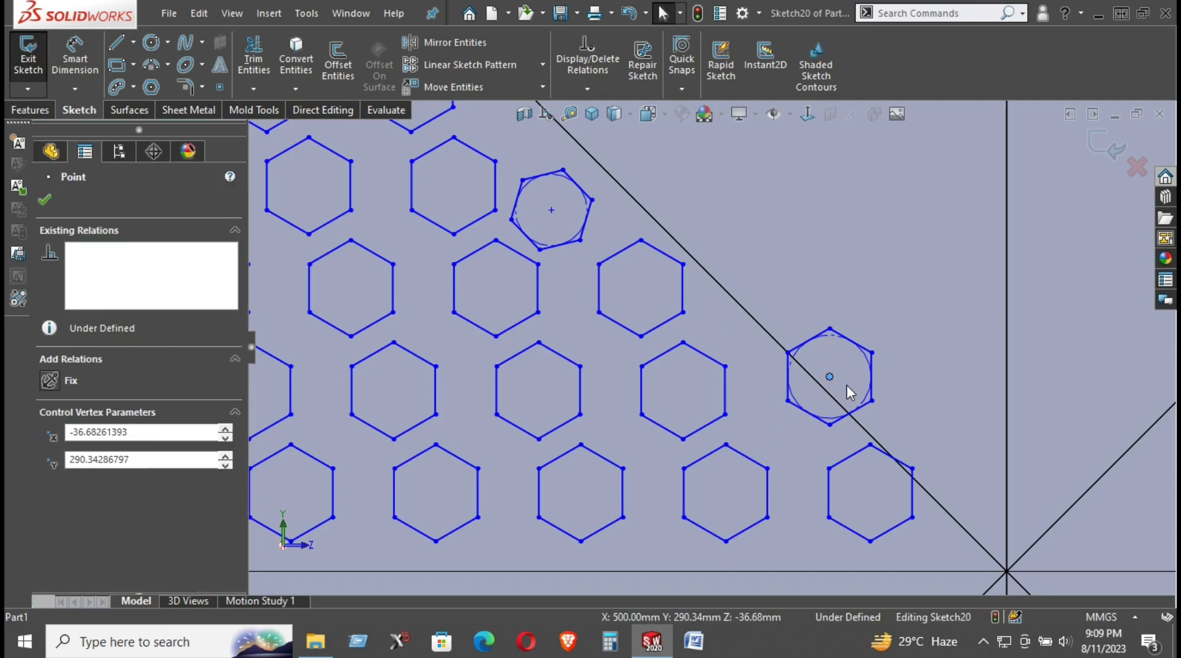
pyautogui.moveTo(824, 423)
pyautogui.mouseDown()
pyautogui.moveTo(728, 335)
pyautogui.moveTo(944, 279)
pyautogui.mouseUp()
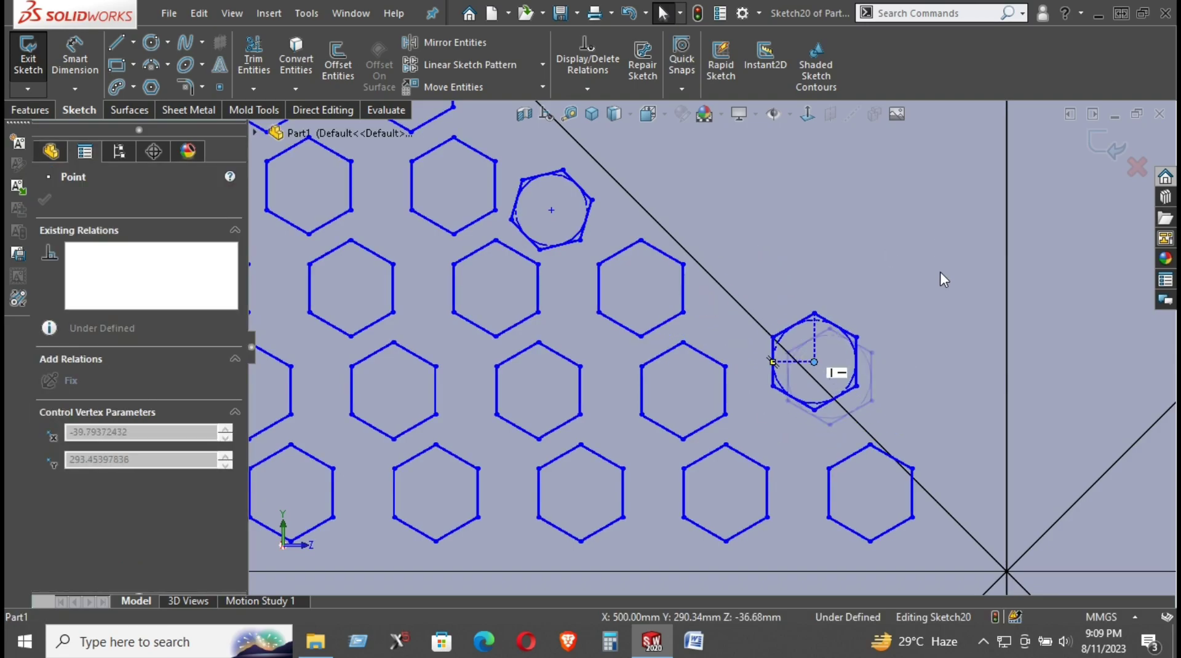
pyautogui.moveTo(943, 278); pyautogui.dragTo(825, 367)
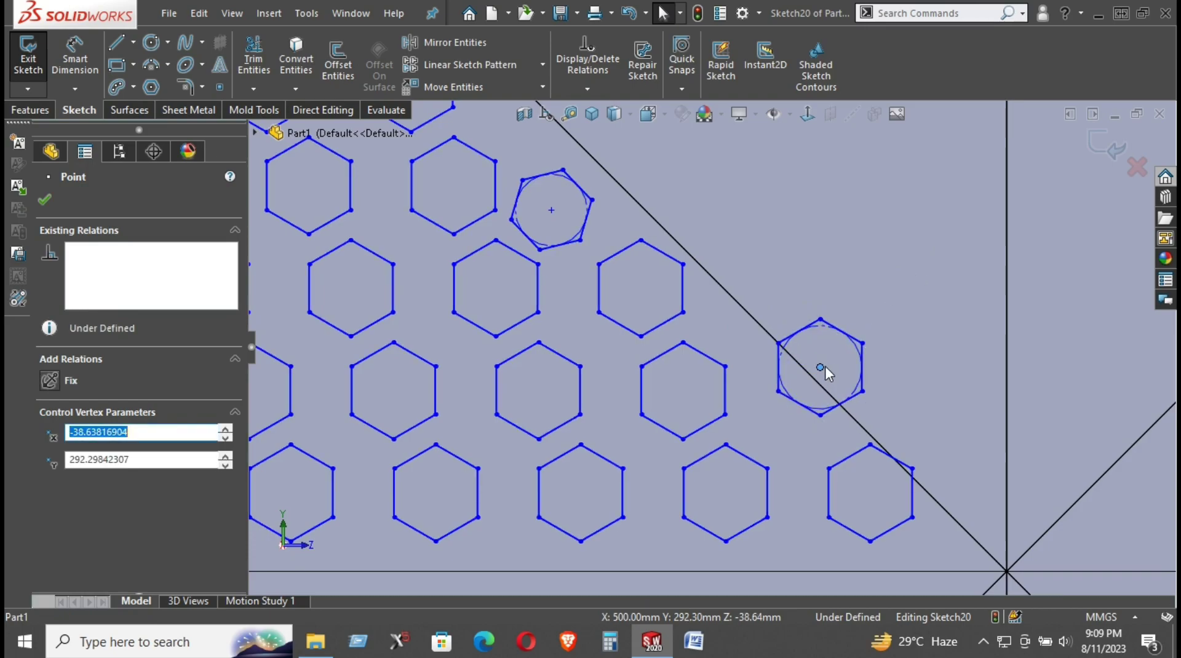
# Make two vertices of the upper edge hexagon vertical and shift it down-right.
pyautogui.scroll(3, 700, 336)
pyautogui.scroll(-3, 637, 268)
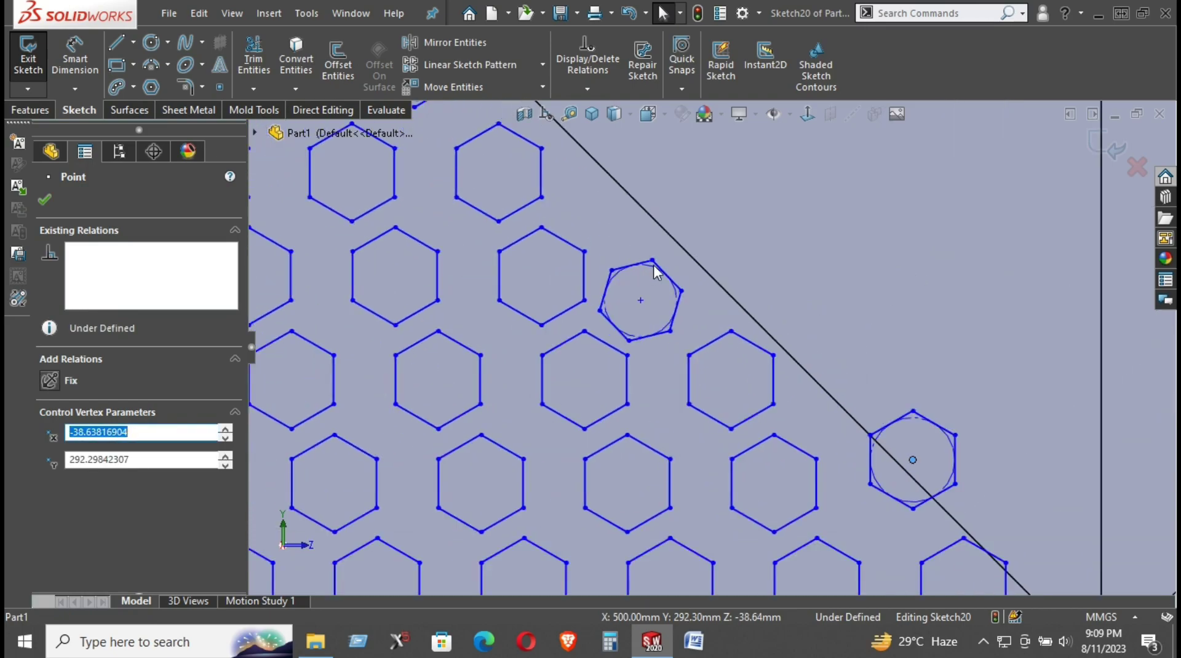
pyautogui.click(629, 340)
pyautogui.keyDown('ctrl'); pyautogui.click(652, 260); pyautogui.keyUp('ctrl')
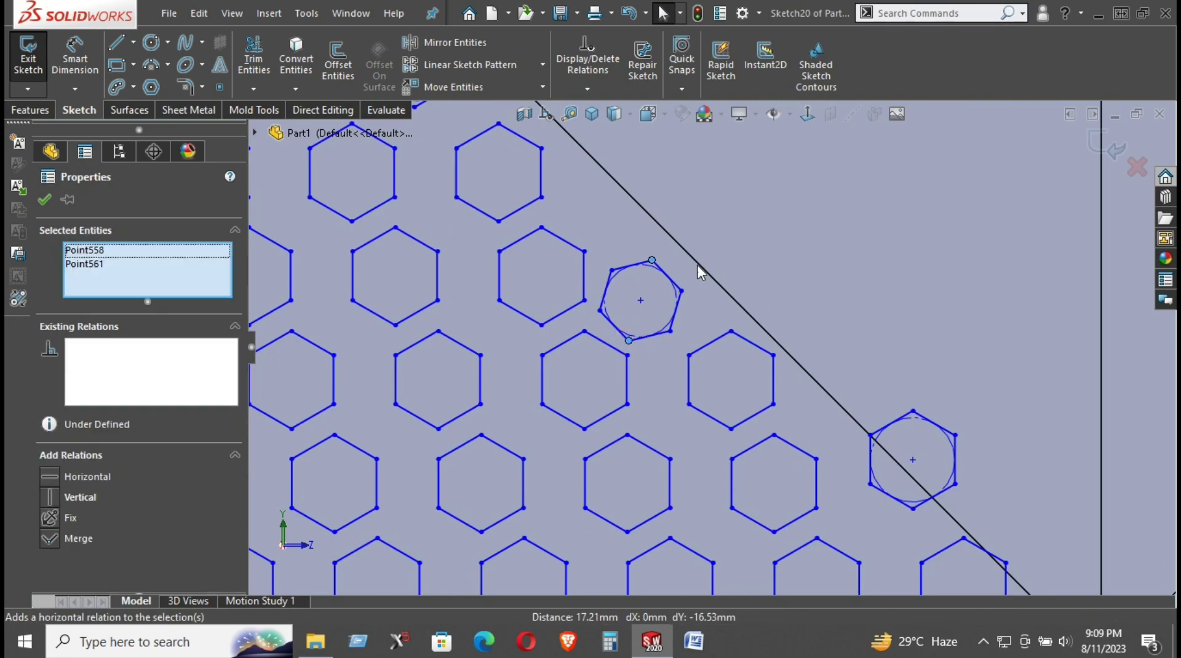
pyautogui.click(707, 266)
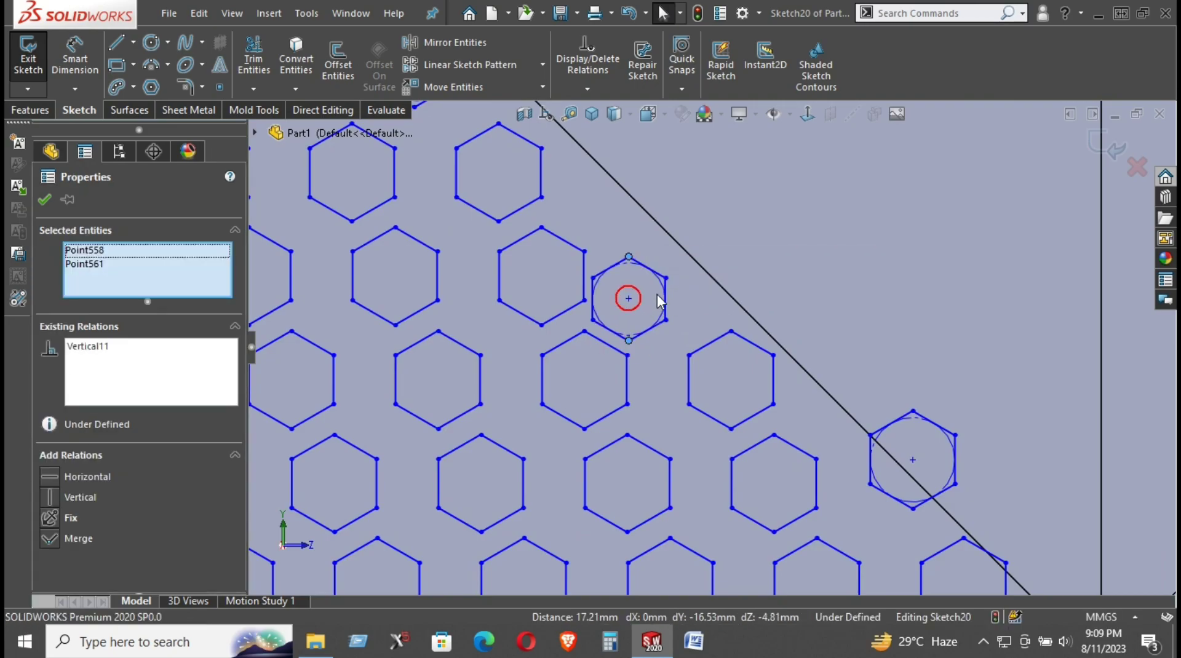
pyautogui.moveTo(629, 298)
pyautogui.mouseDown()
pyautogui.moveTo(647, 319)
pyautogui.moveTo(651, 295)
pyautogui.mouseUp()
# Reposition the upper edge hexagon by its centre point to a new spot along the edge.
pyautogui.scroll(3, 836, 312)
pyautogui.scroll(3, 855, 360)
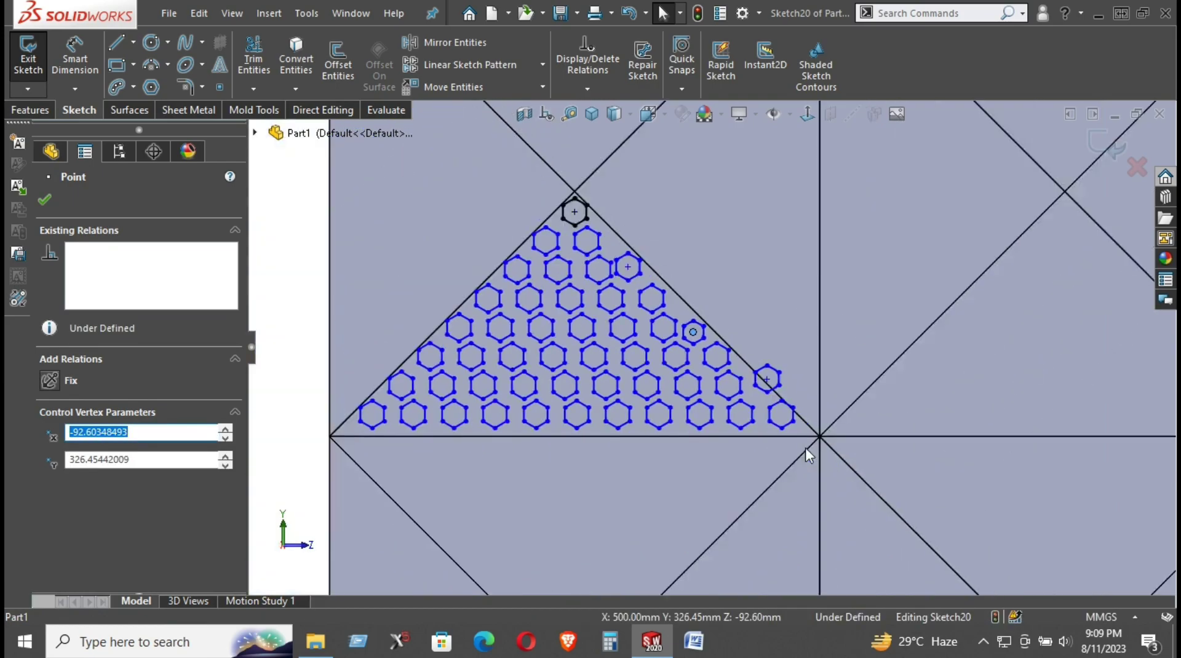
pyautogui.scroll(2, 794, 443)
pyautogui.scroll(2, 781, 435)
pyautogui.click(435, 308)
pyautogui.scroll(-4, 726, 345)
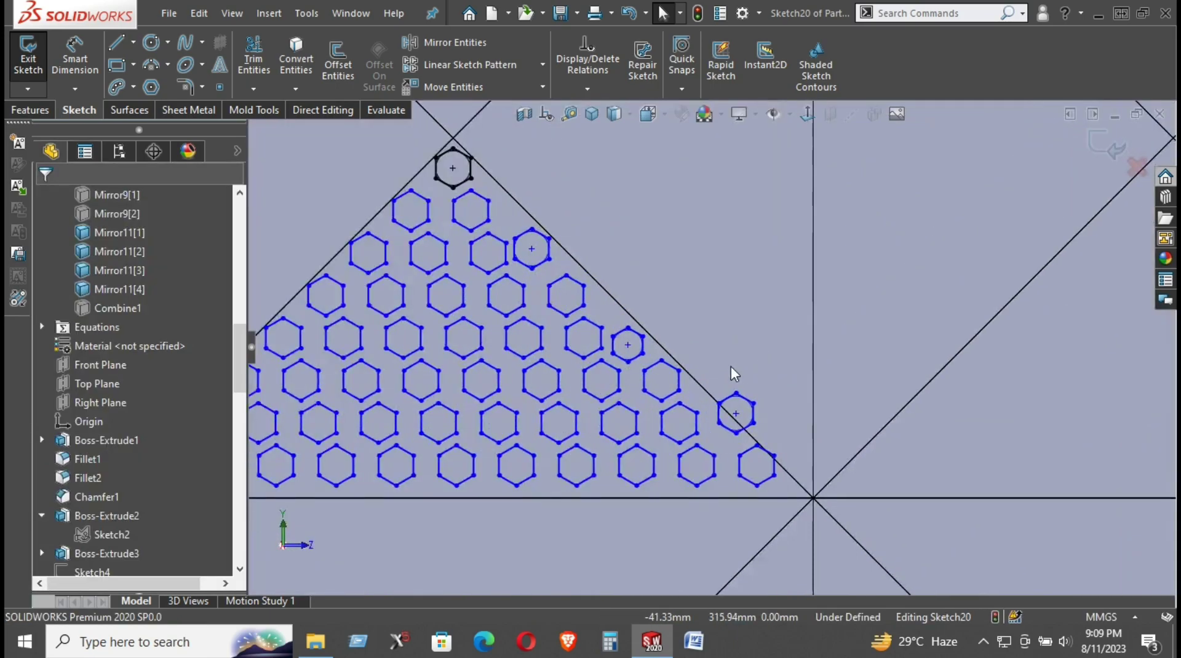
pyautogui.click(532, 249)
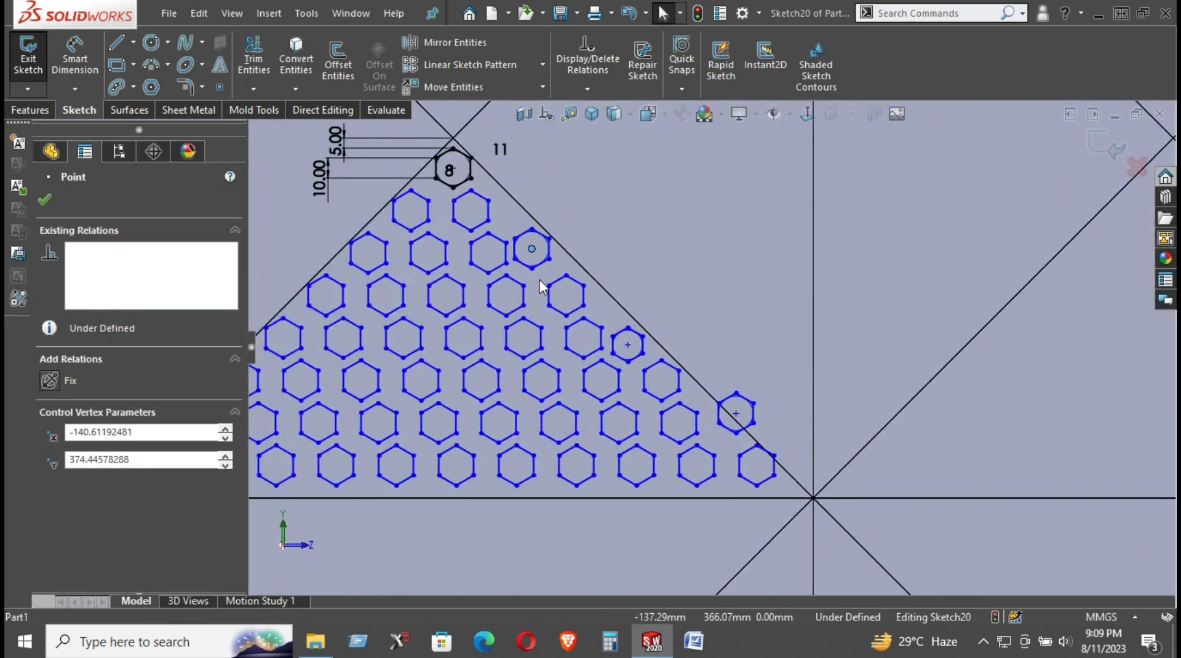
pyautogui.moveTo(531, 271); pyautogui.dragTo(537, 264)
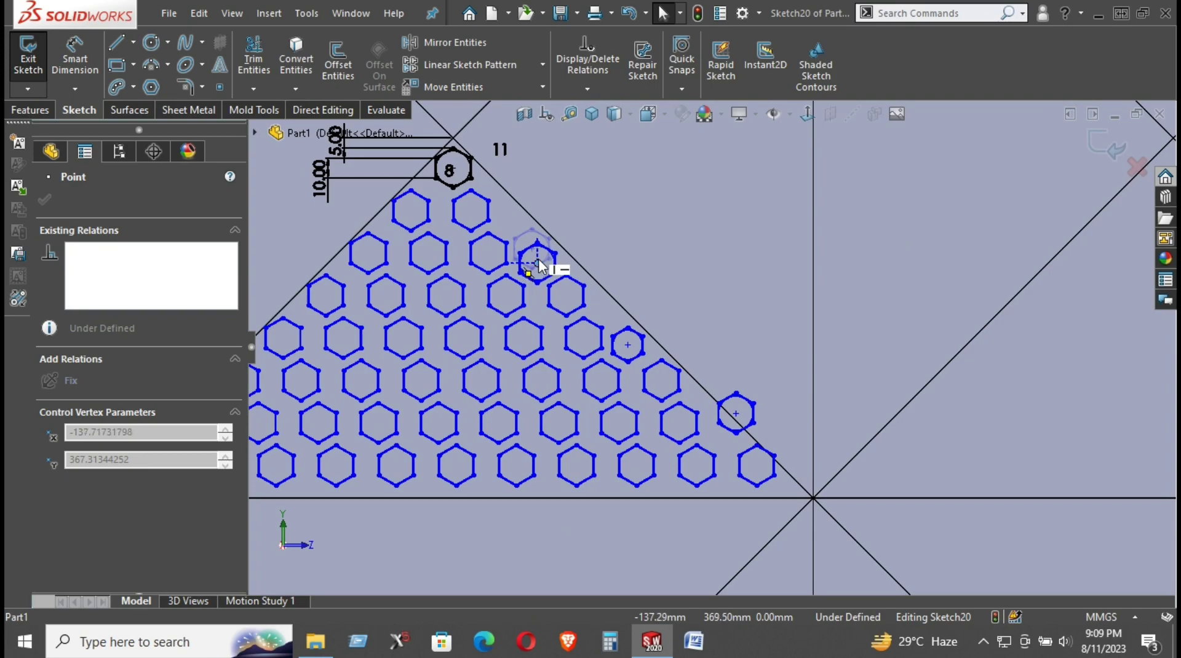
pyautogui.moveTo(538, 262); pyautogui.dragTo(538, 263)
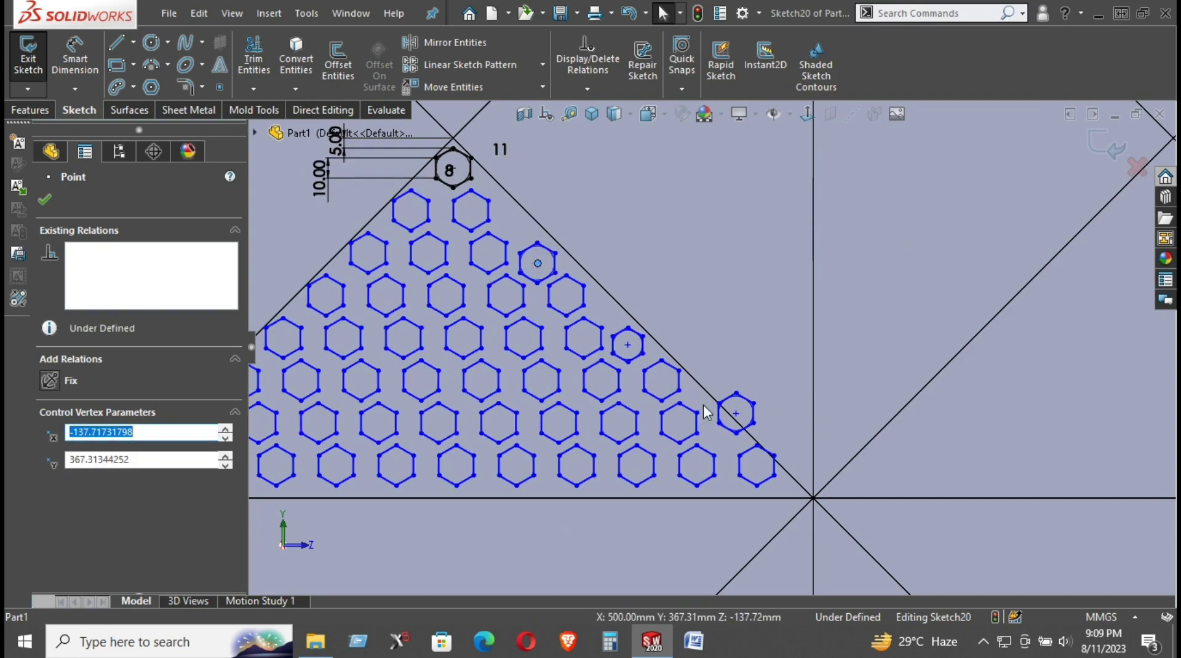
# Nudge the lower edge hexagon into line with the neighbouring pattern rows.
pyautogui.scroll(-3, 741, 426)
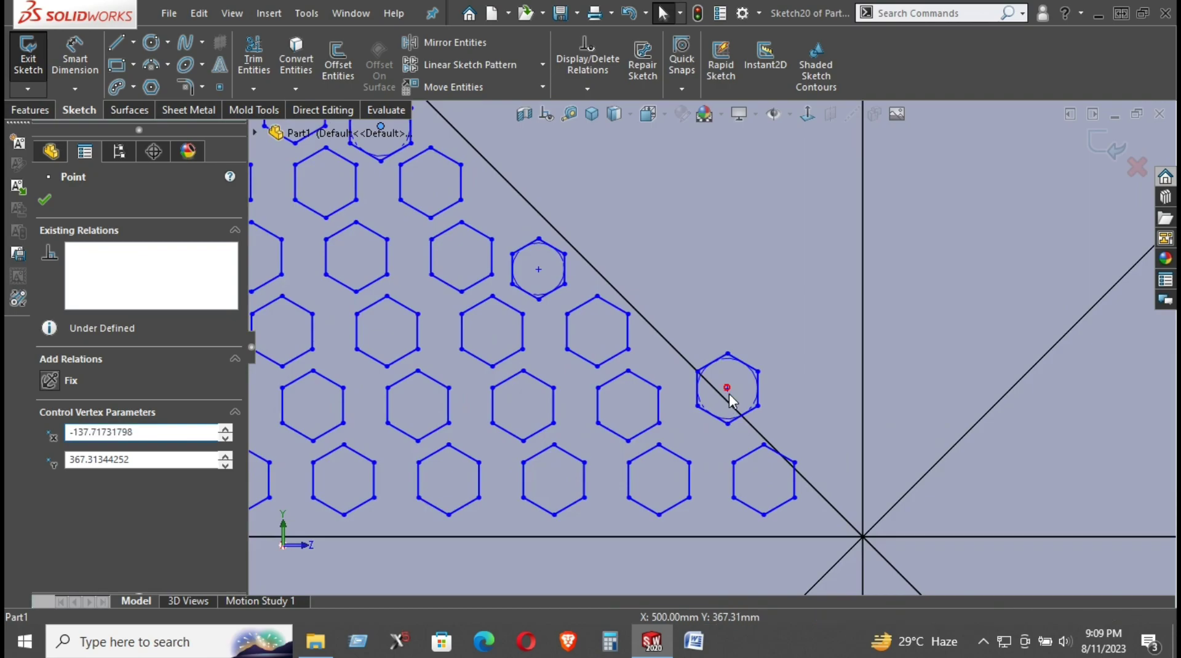
pyautogui.moveTo(726, 409)
pyautogui.mouseDown()
pyautogui.moveTo(715, 423)
pyautogui.moveTo(734, 412)
pyautogui.mouseUp()
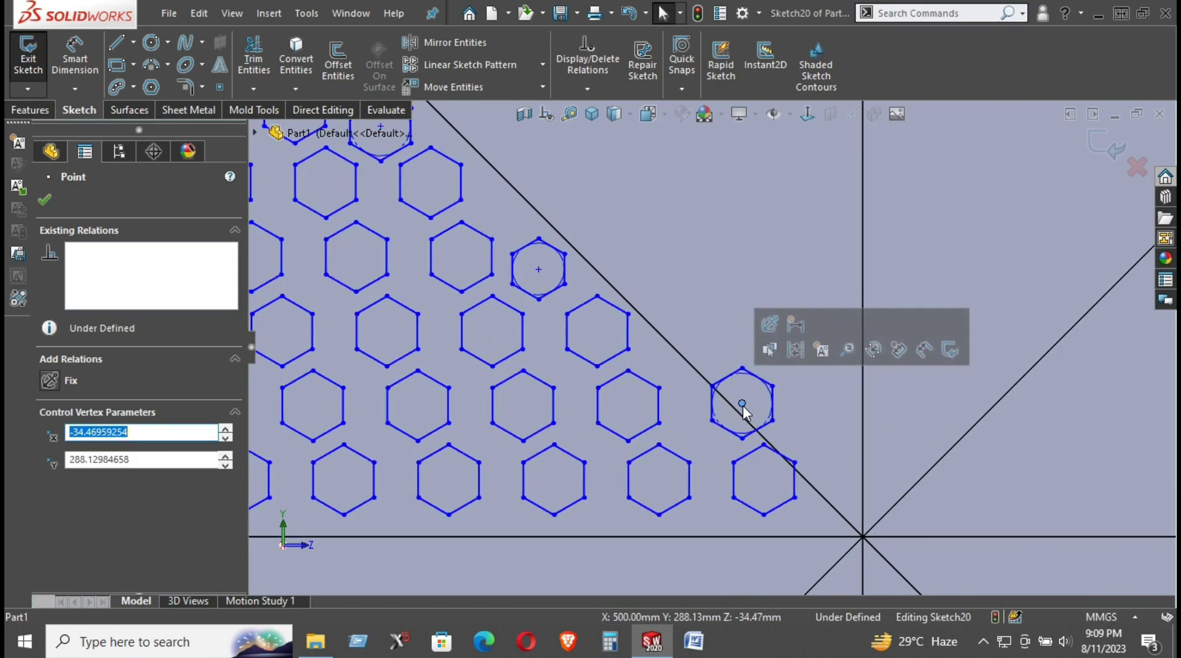
pyautogui.rightClick(744, 407)
pyautogui.scroll(3, 617, 220)
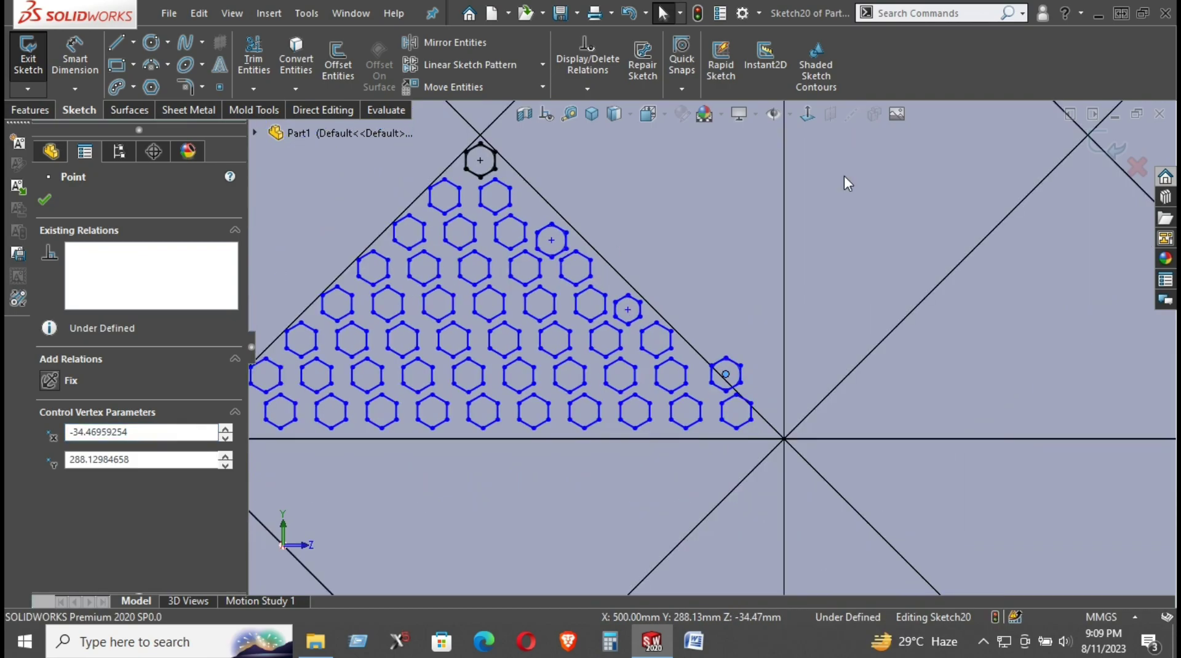
pyautogui.click(791, 252)
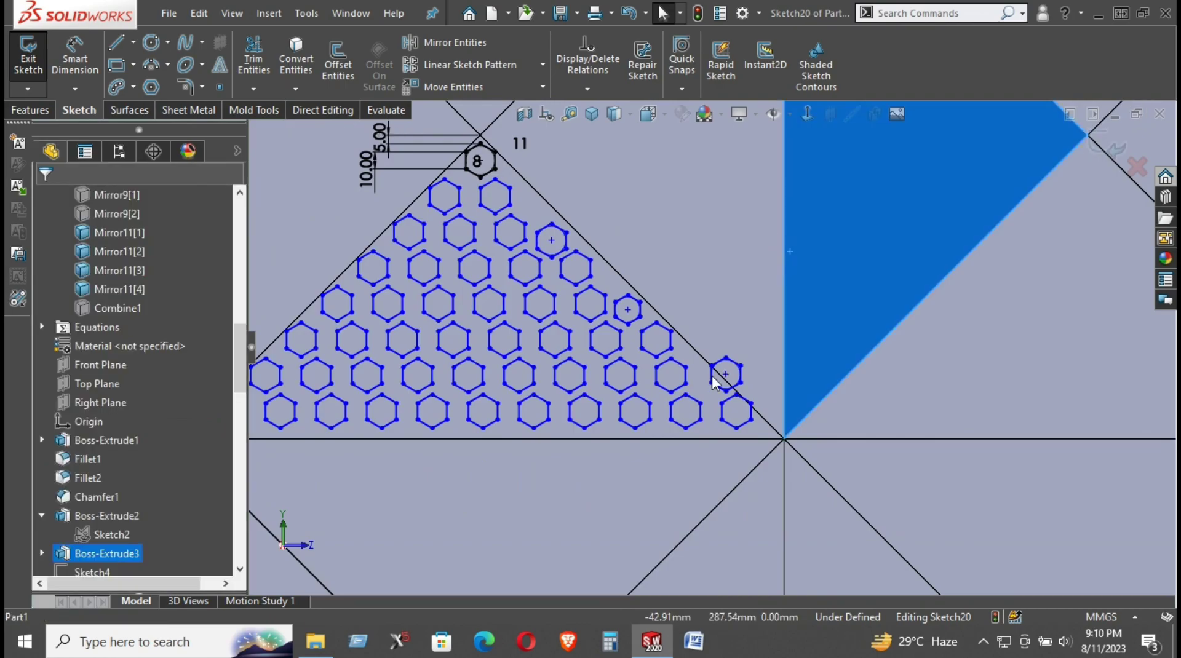
# Trim away the distorted leftover hexagon near the sloped edge's lower corner.
pyautogui.rightClick(732, 365)
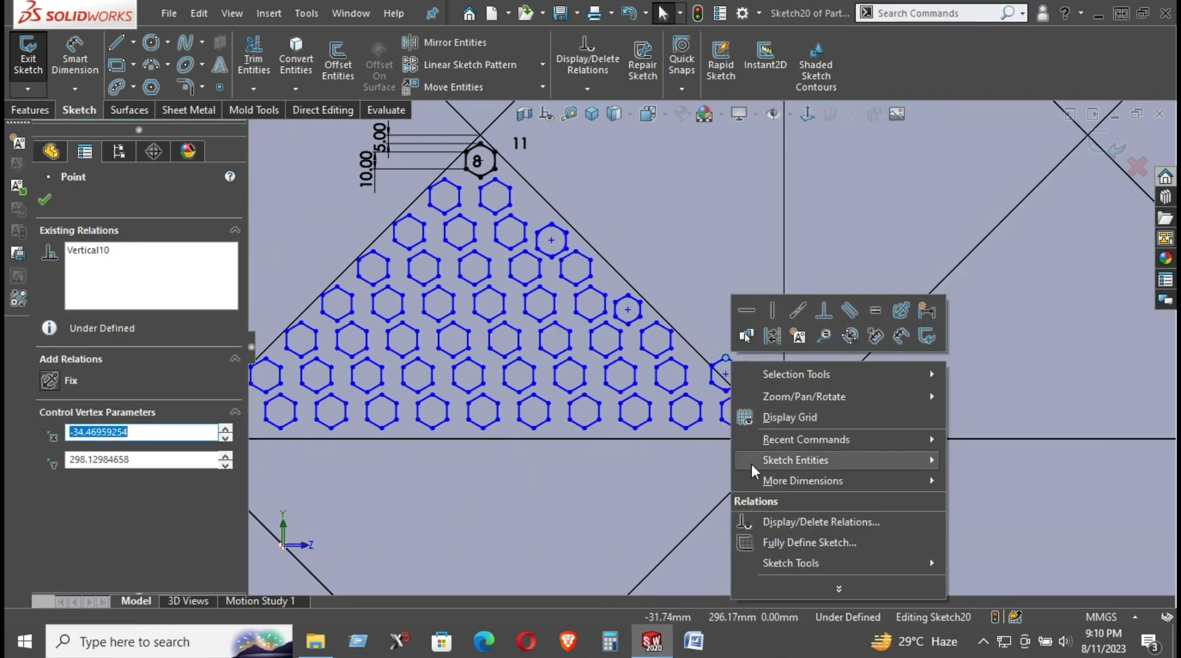
pyautogui.scroll(3, 695, 339)
pyautogui.click(253, 59)
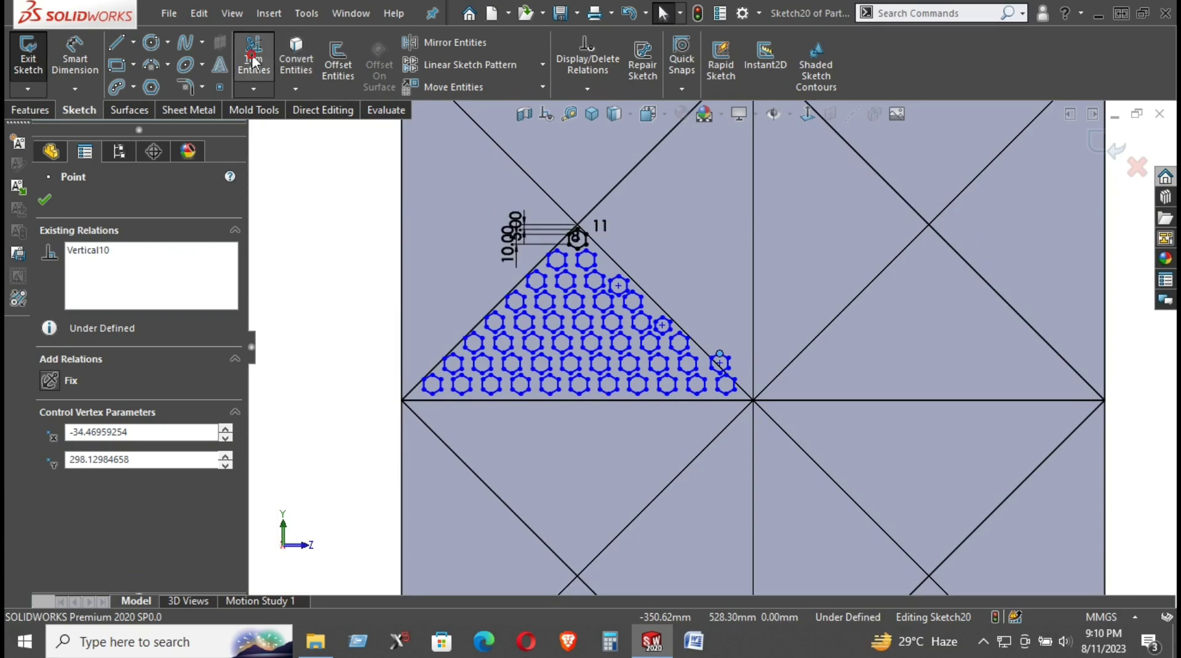
pyautogui.scroll(-5, 724, 296)
pyautogui.scroll(-2, 662, 472)
pyautogui.scroll(-3, 635, 524)
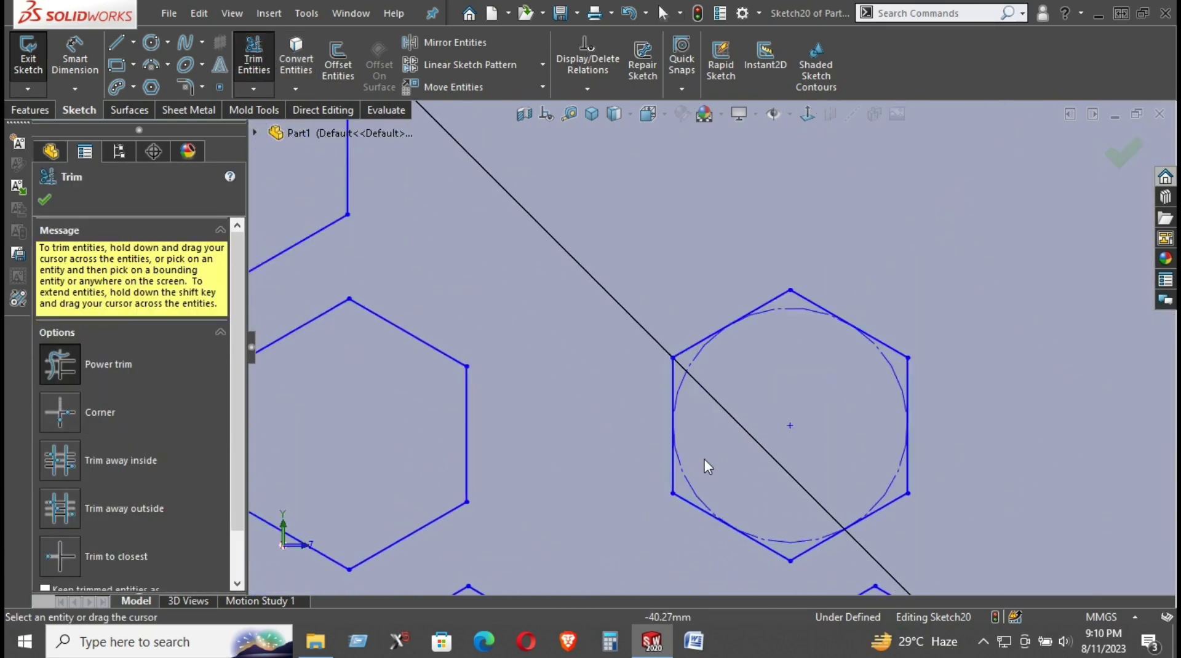
pyautogui.moveTo(890, 279); pyautogui.dragTo(832, 368)
pyautogui.moveTo(706, 329); pyautogui.dragTo(949, 432)
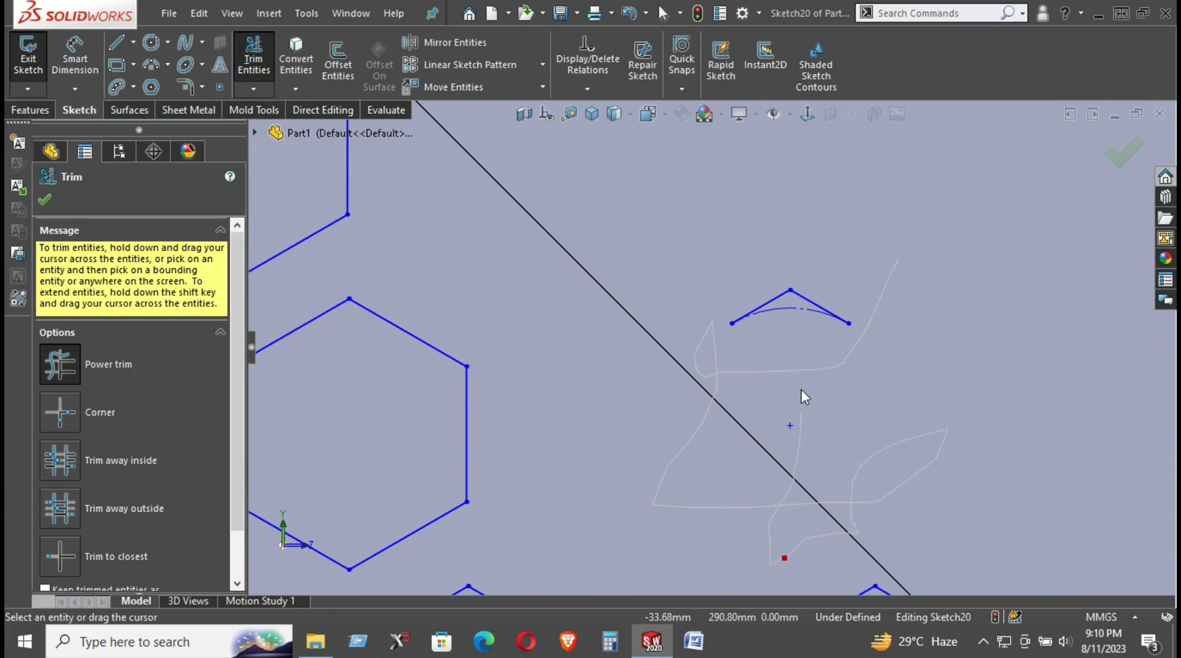
pyautogui.moveTo(801, 389); pyautogui.dragTo(791, 288)
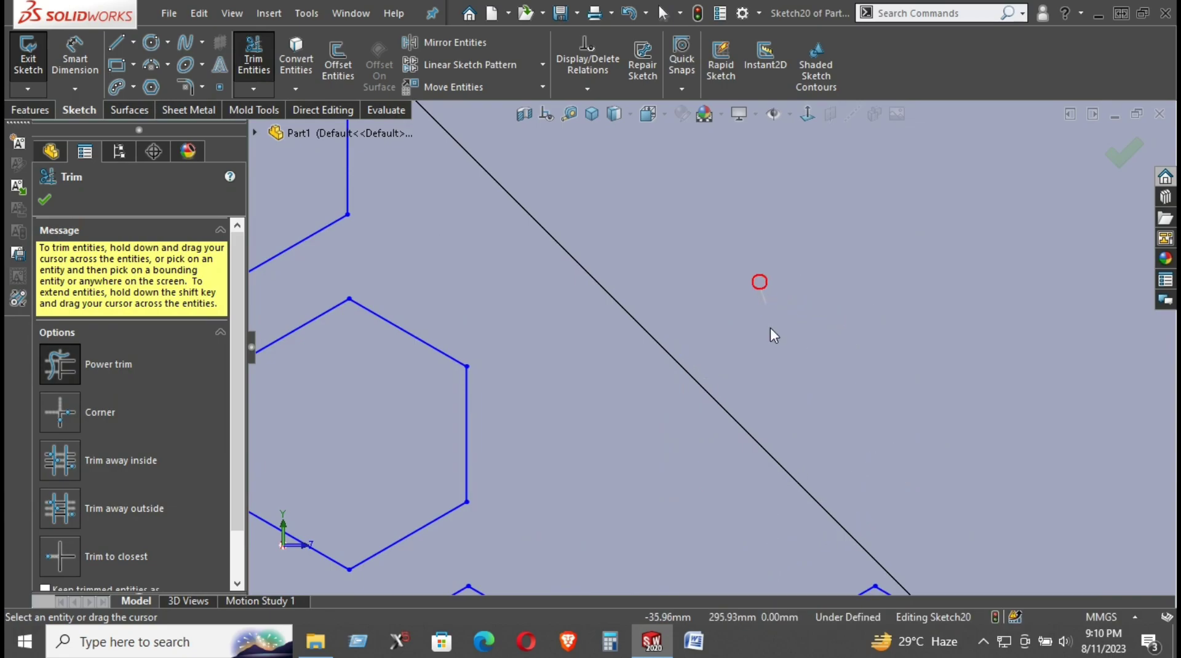
pyautogui.press('Escape')
# Zoom in on the pattern's right corner and highlight Boss-Extrude4 in the FeatureManager tree.
pyautogui.scroll(3, 719, 367)
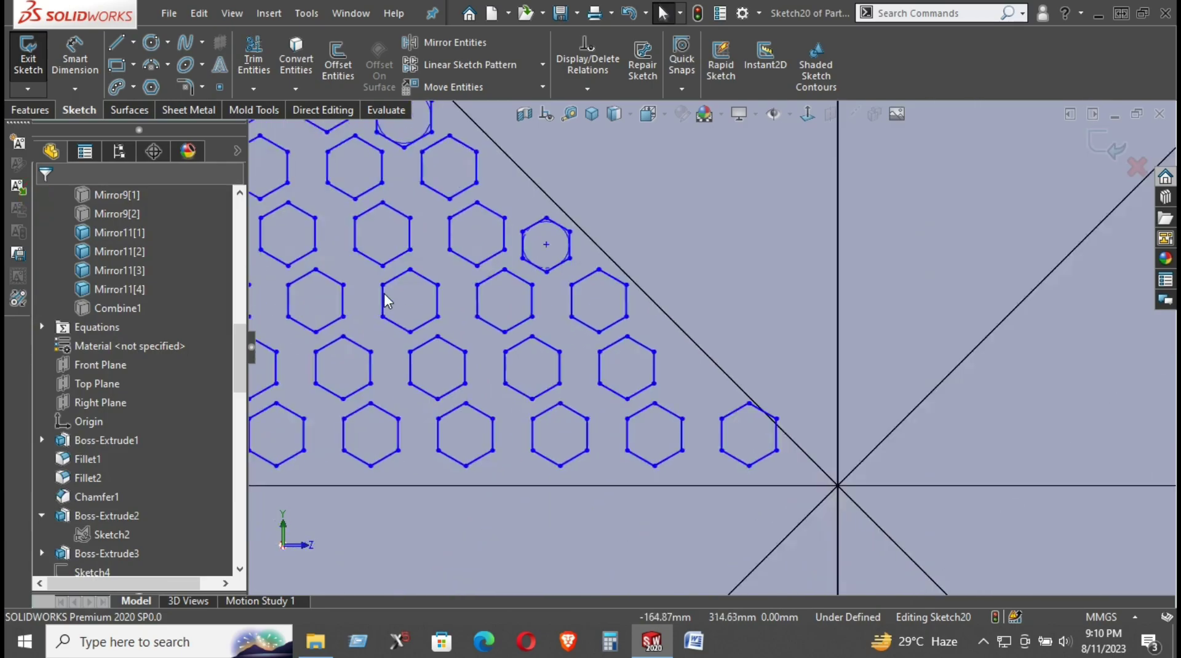
pyautogui.scroll(3, 718, 367)
pyautogui.scroll(2, 719, 367)
pyautogui.scroll(-5, 719, 367)
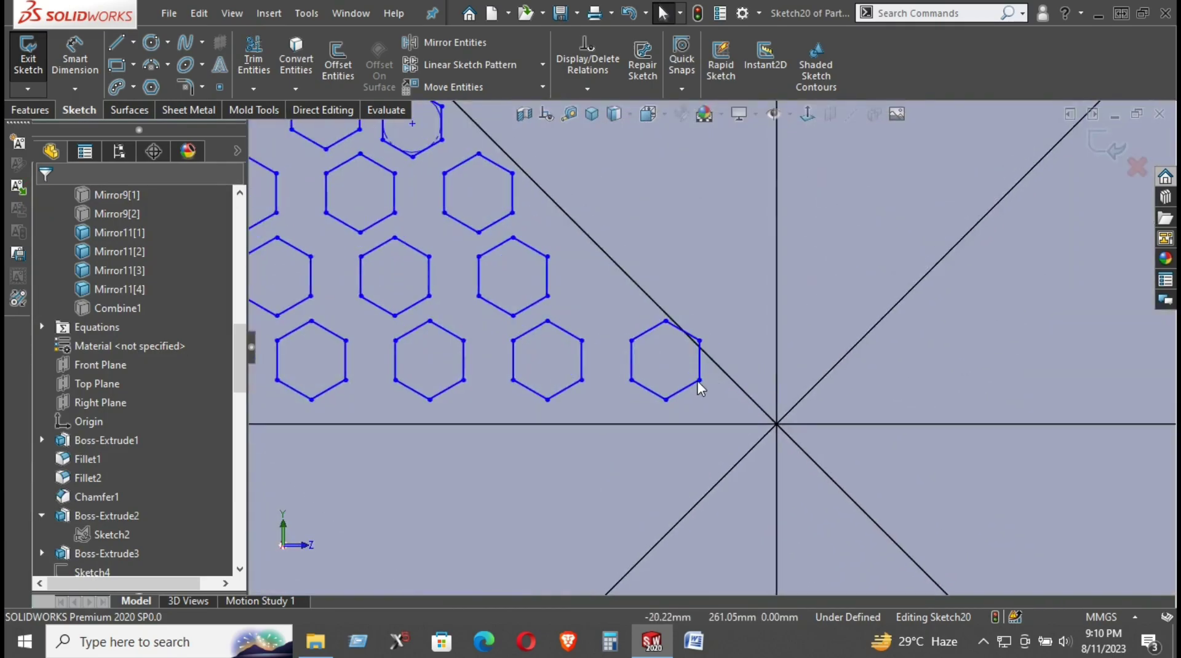
pyautogui.scroll(2, 504, 268)
pyautogui.scroll(-3, 649, 315)
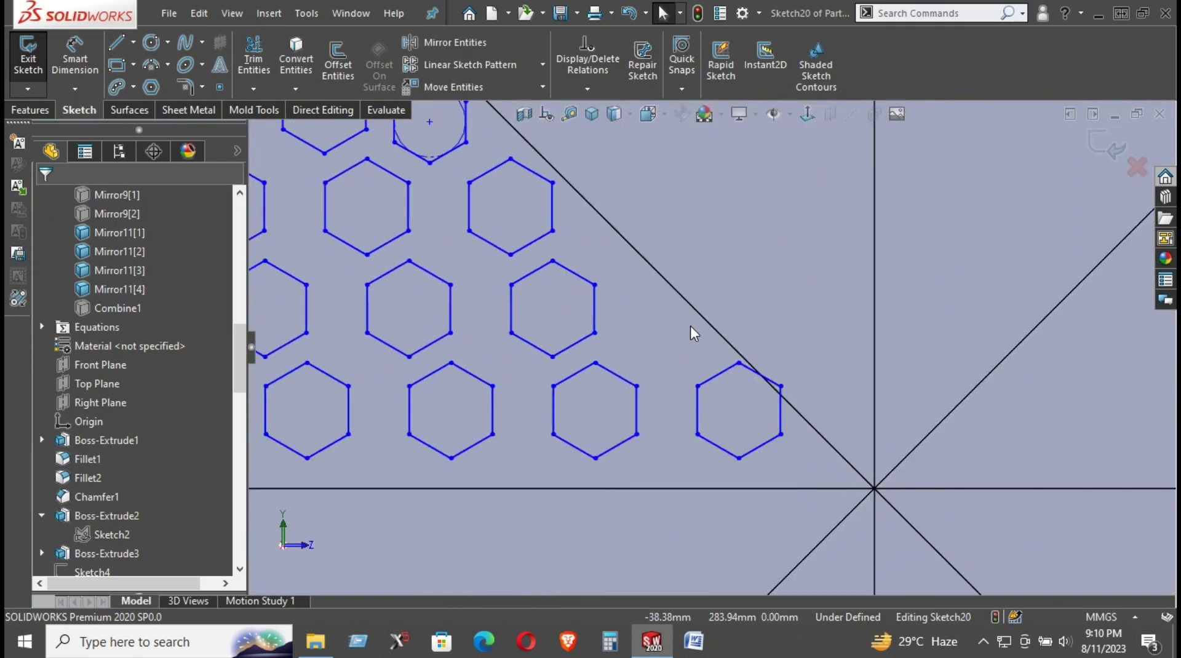
pyautogui.scroll(3, 804, 429)
pyautogui.scroll(2, 768, 422)
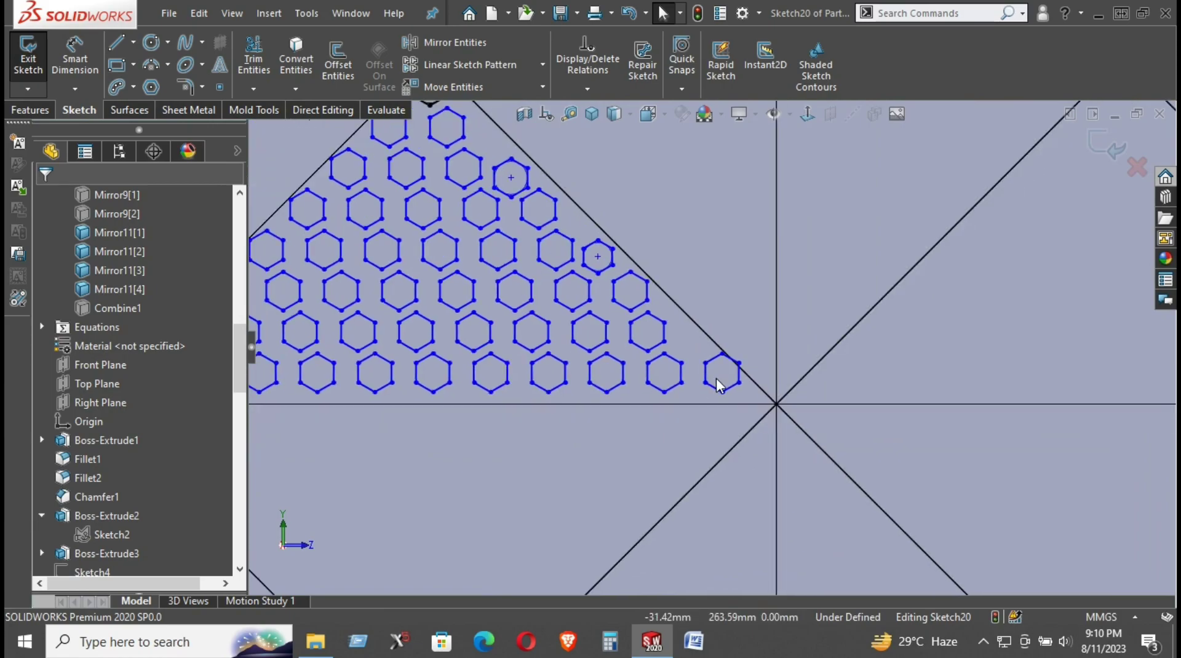
pyautogui.scroll(-2, 716, 379)
pyautogui.click(544, 266)
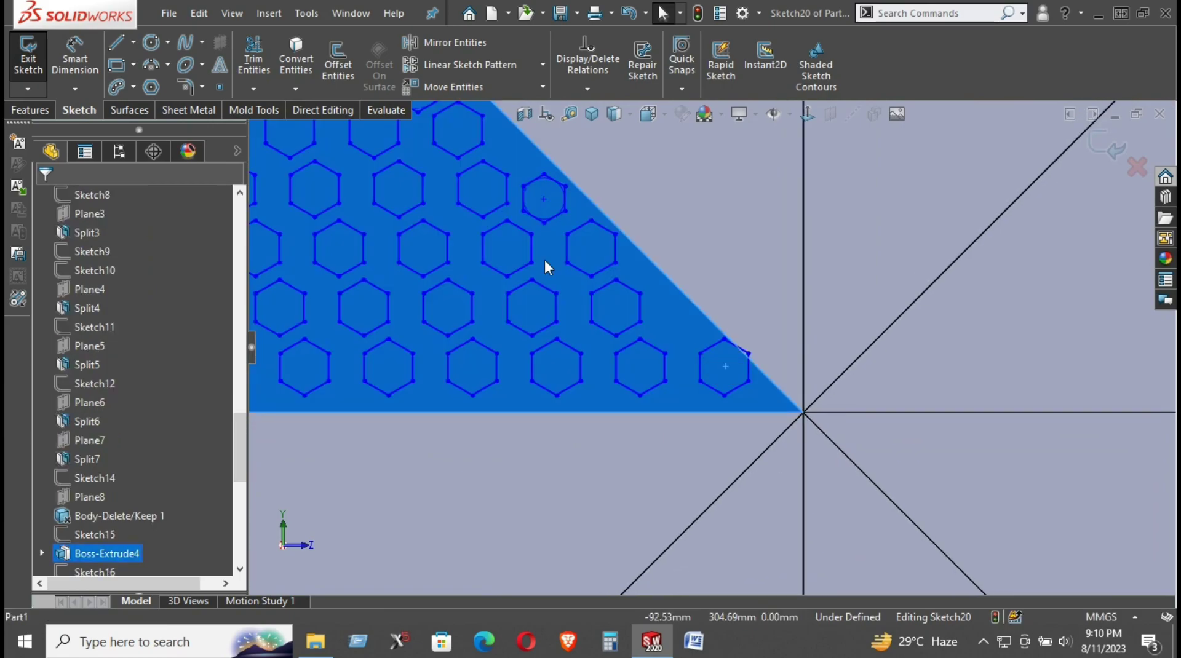
# Power-trim away the corner hexagon crossing the triangle's sloped edge.
pyautogui.click(263, 61)
pyautogui.moveTo(774, 310); pyautogui.dragTo(728, 403)
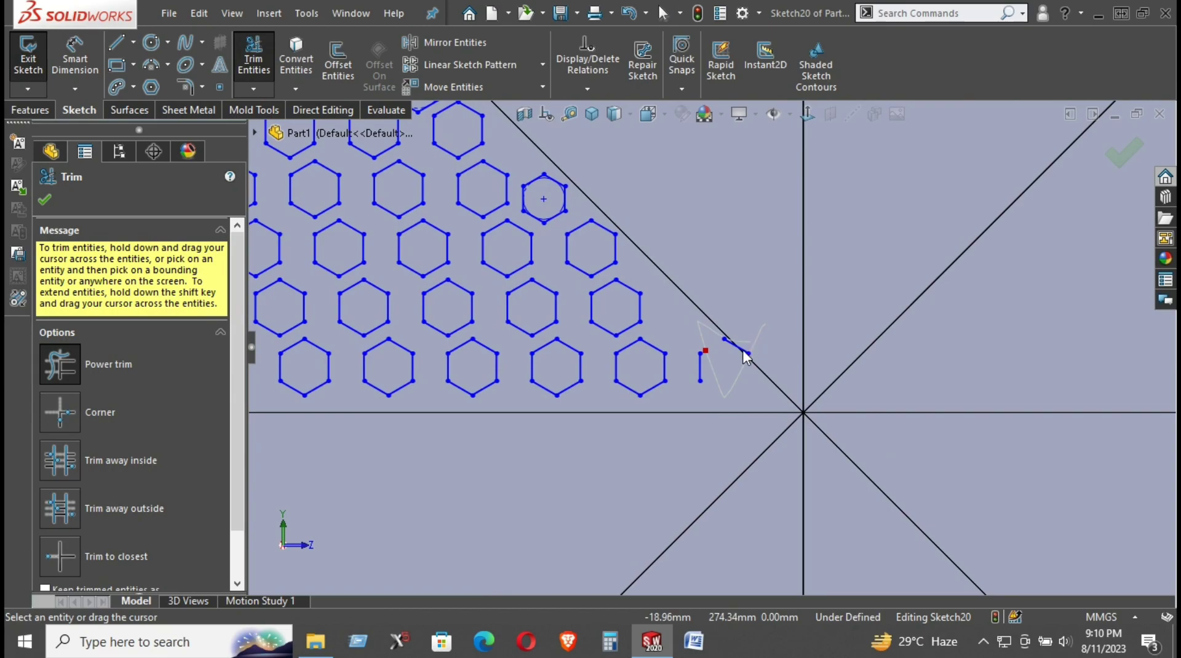
pyautogui.click(45, 200)
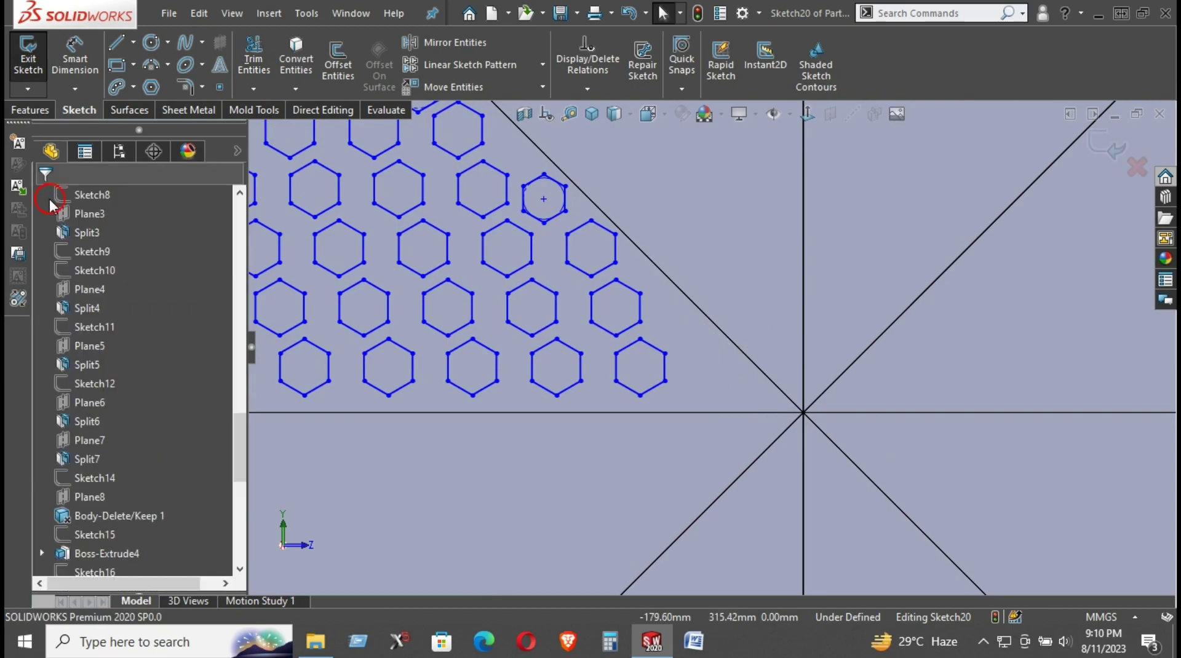
pyautogui.press('z')
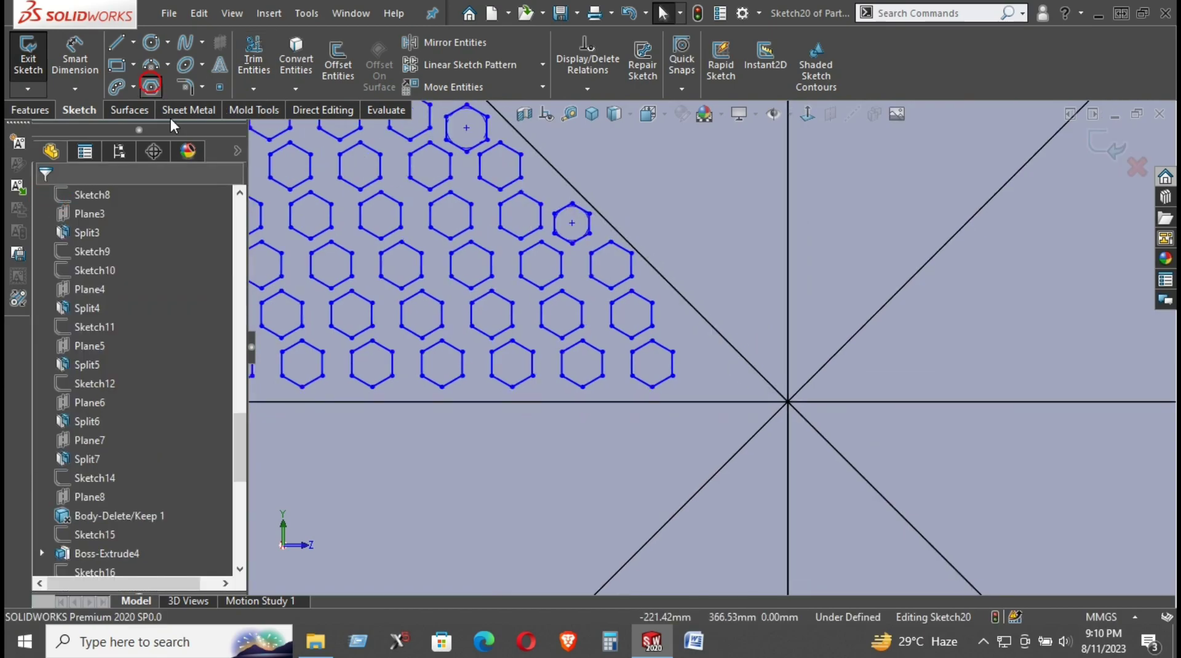
# Draw two small hexagons near the sloped edge's lower corner with the Polygon tool.
pyautogui.click(151, 86)
pyautogui.click(717, 377)
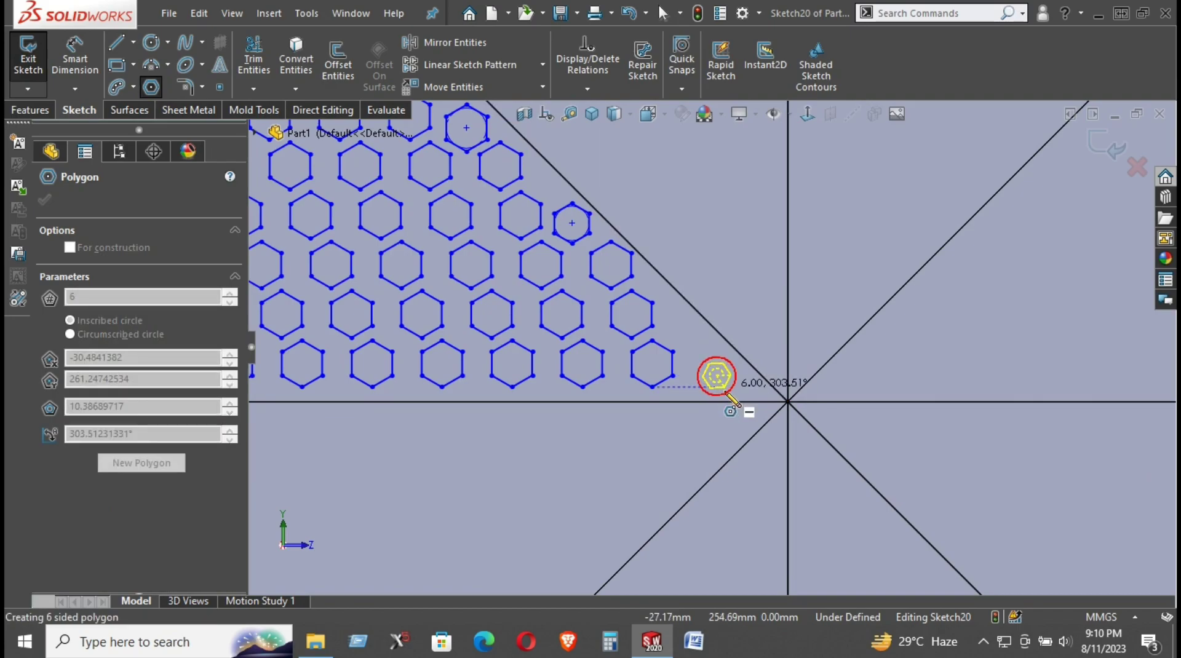
pyautogui.click(731, 393)
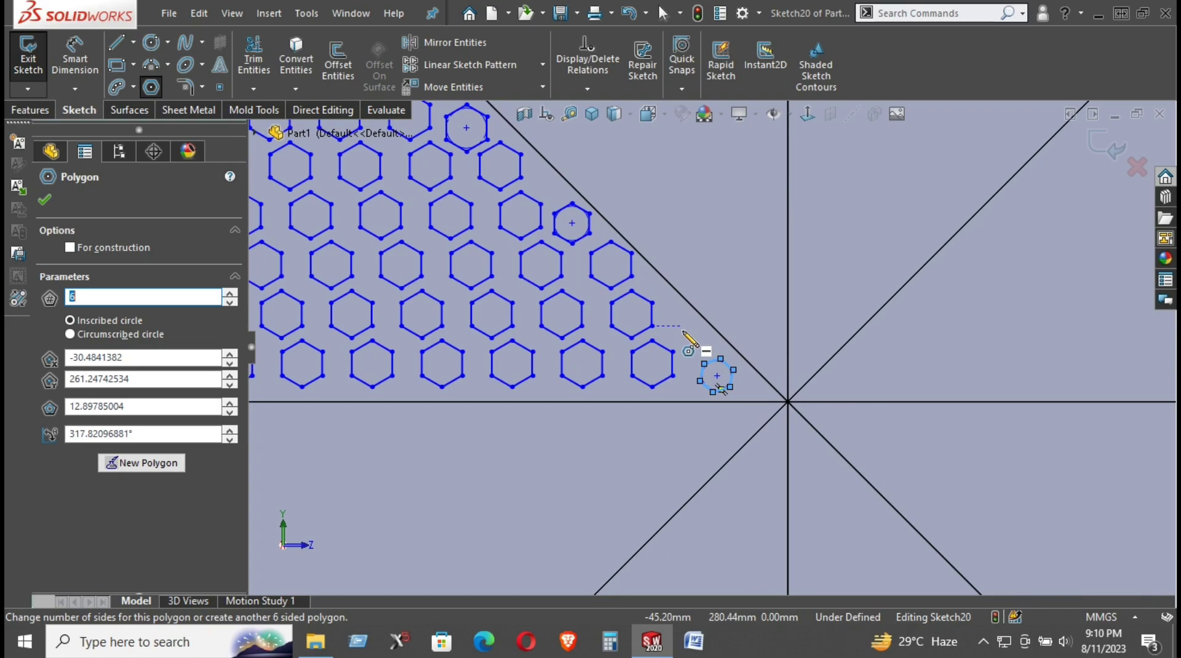
pyautogui.scroll(3, 686, 339)
pyautogui.scroll(-2, 683, 344)
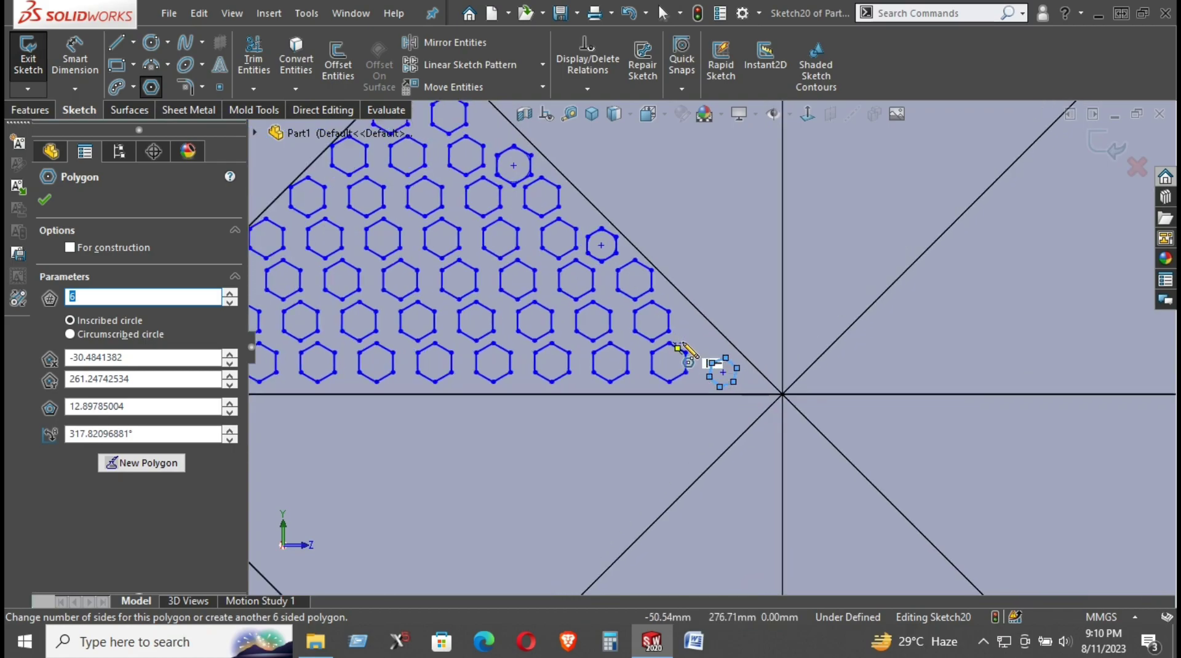
pyautogui.scroll(1, 677, 346)
pyautogui.scroll(1, 680, 343)
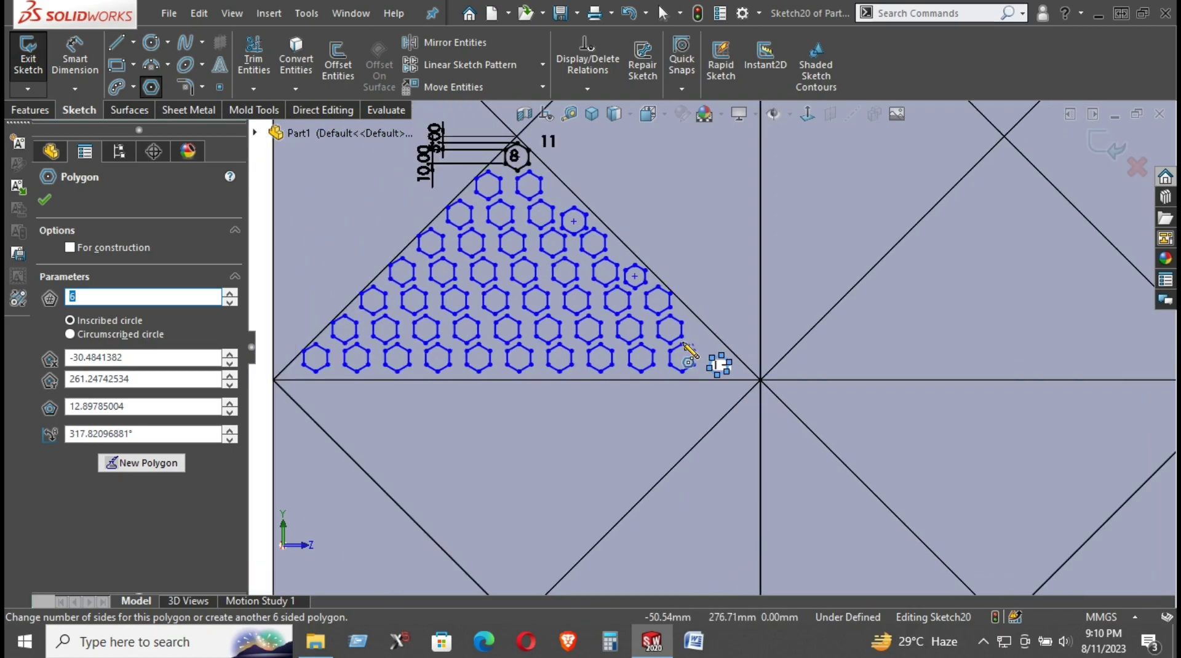
pyautogui.scroll(-2, 683, 346)
pyautogui.scroll(-2, 684, 345)
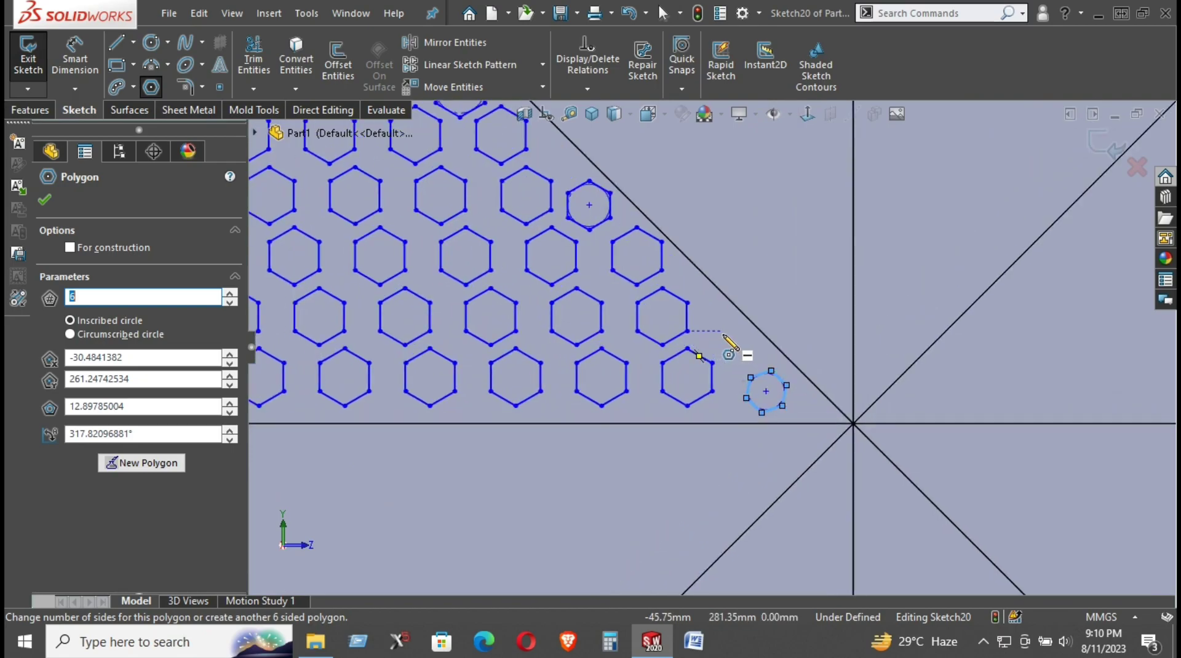
pyautogui.click(728, 336)
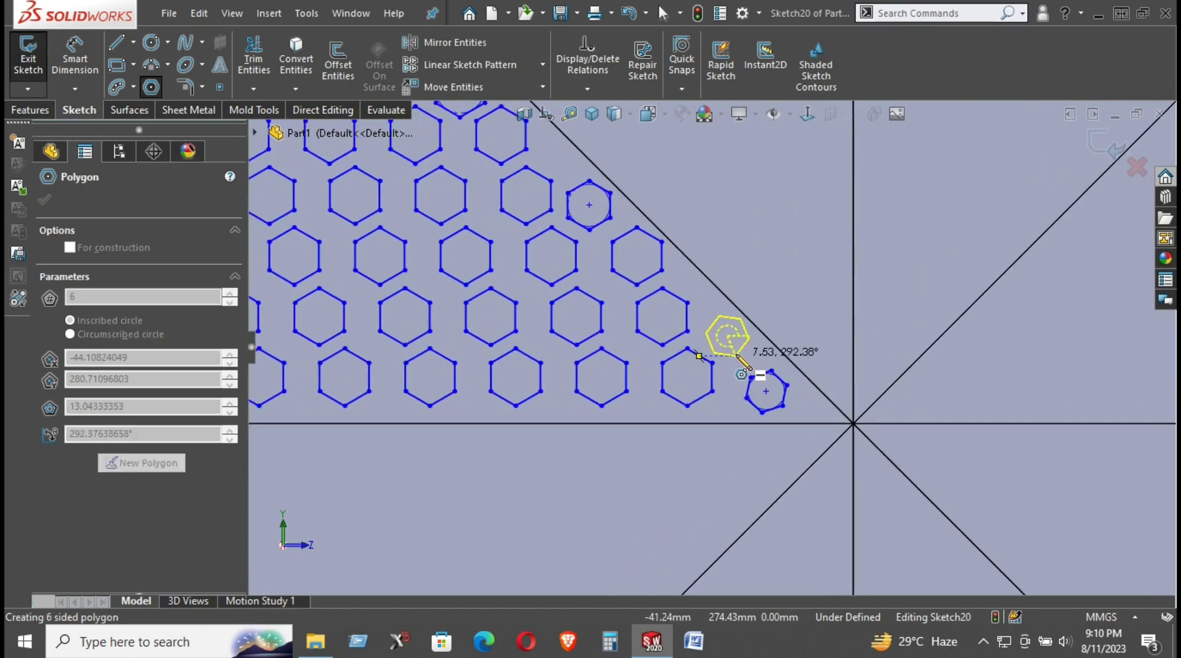
pyautogui.click(736, 352)
pyautogui.rightClick(771, 226)
pyautogui.click(803, 247)
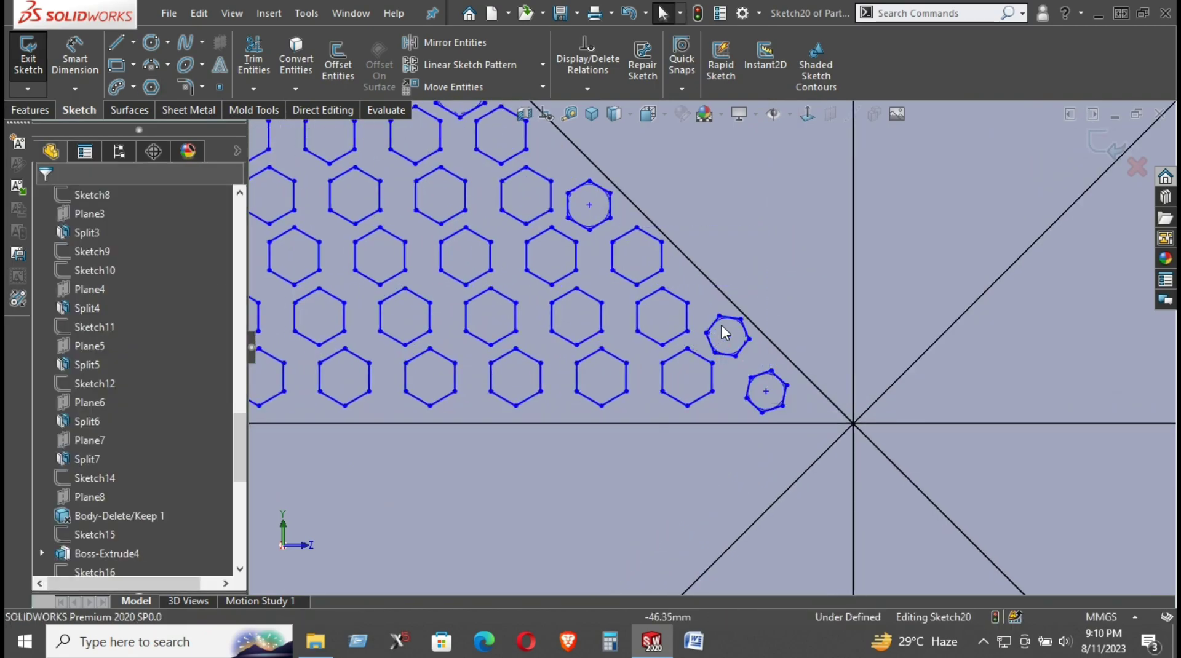
# Make both corner hexagons' edges equal to a pattern hexagon's edge.
pyautogui.click(731, 323)
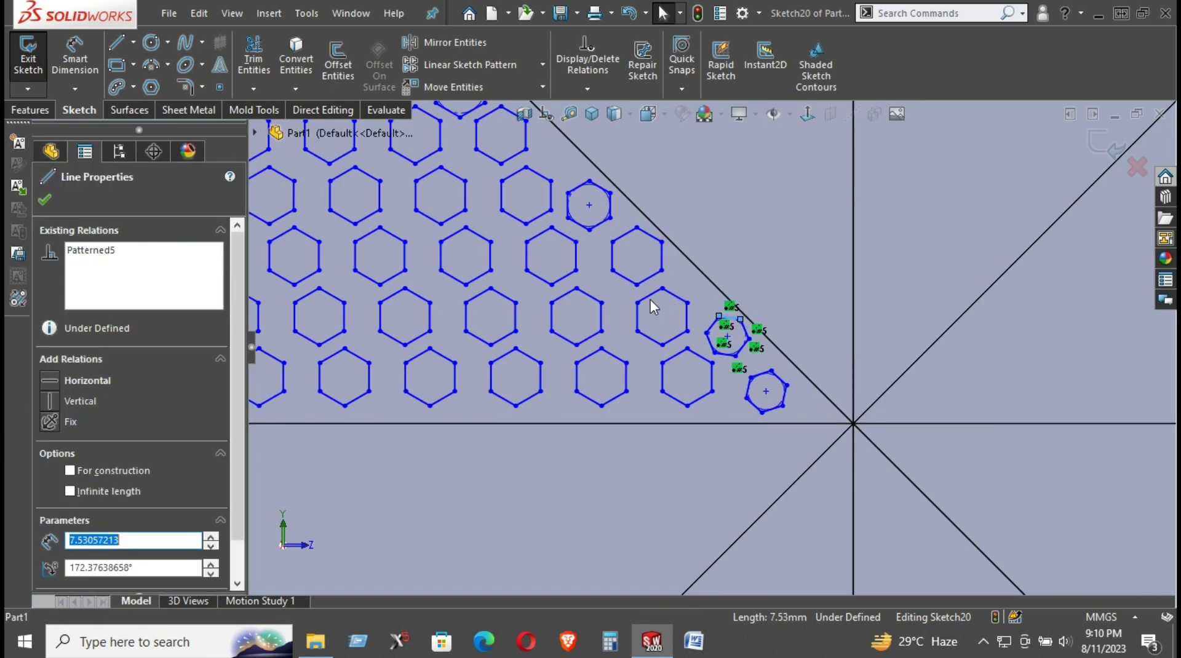
pyautogui.keyDown('ctrl'); pyautogui.click(652, 295); pyautogui.keyUp('ctrl')
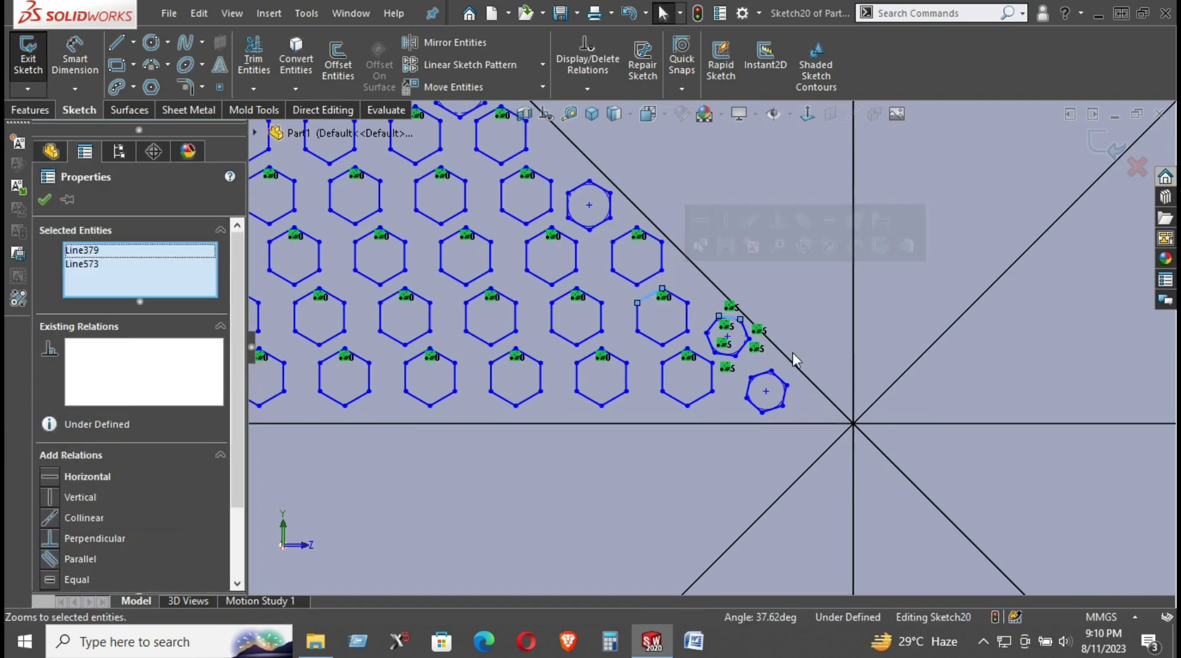
pyautogui.keyDown('ctrl'); pyautogui.click(781, 379); pyautogui.keyUp('ctrl')
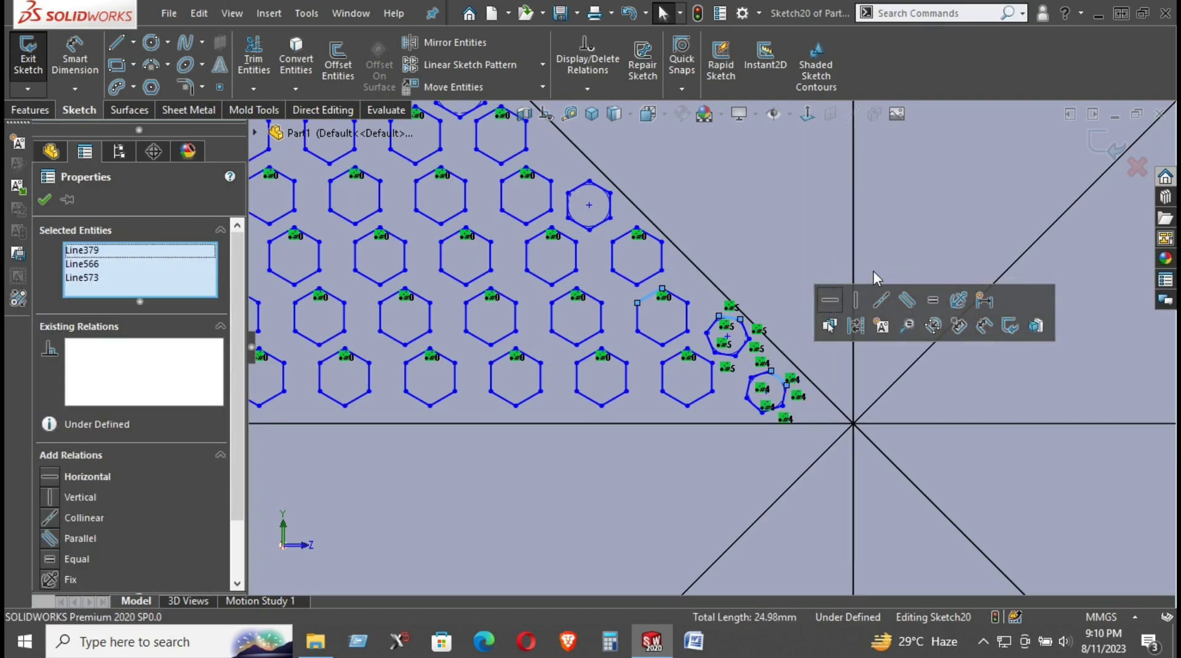
pyautogui.click(933, 300)
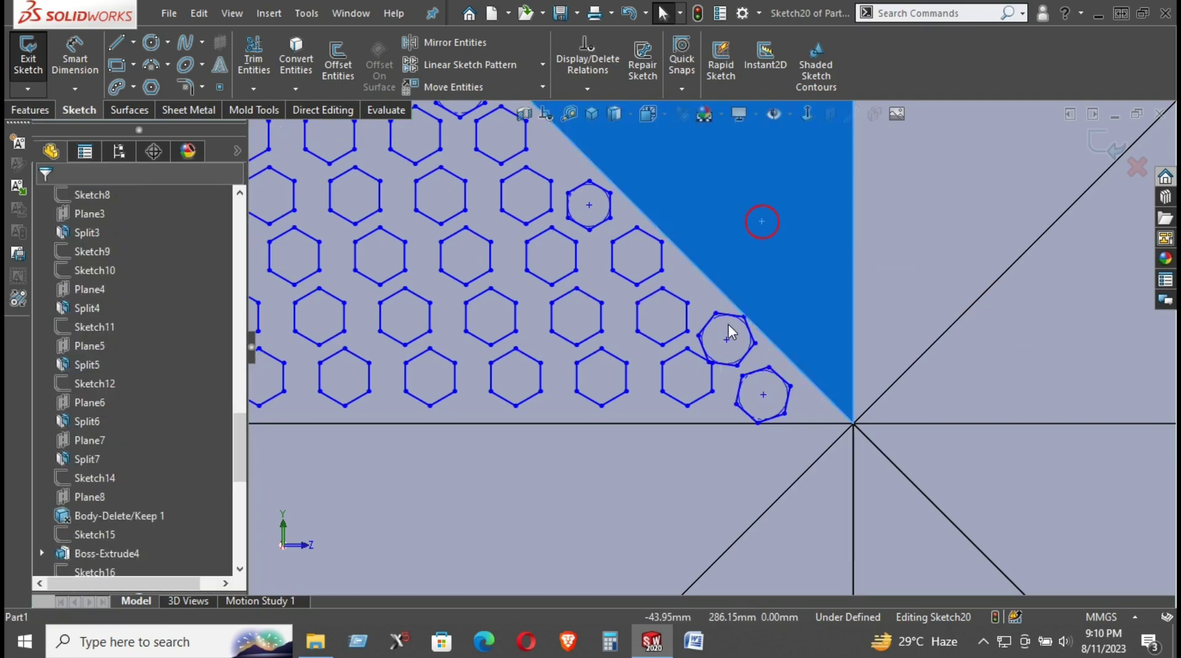
pyautogui.scroll(5, 720, 400)
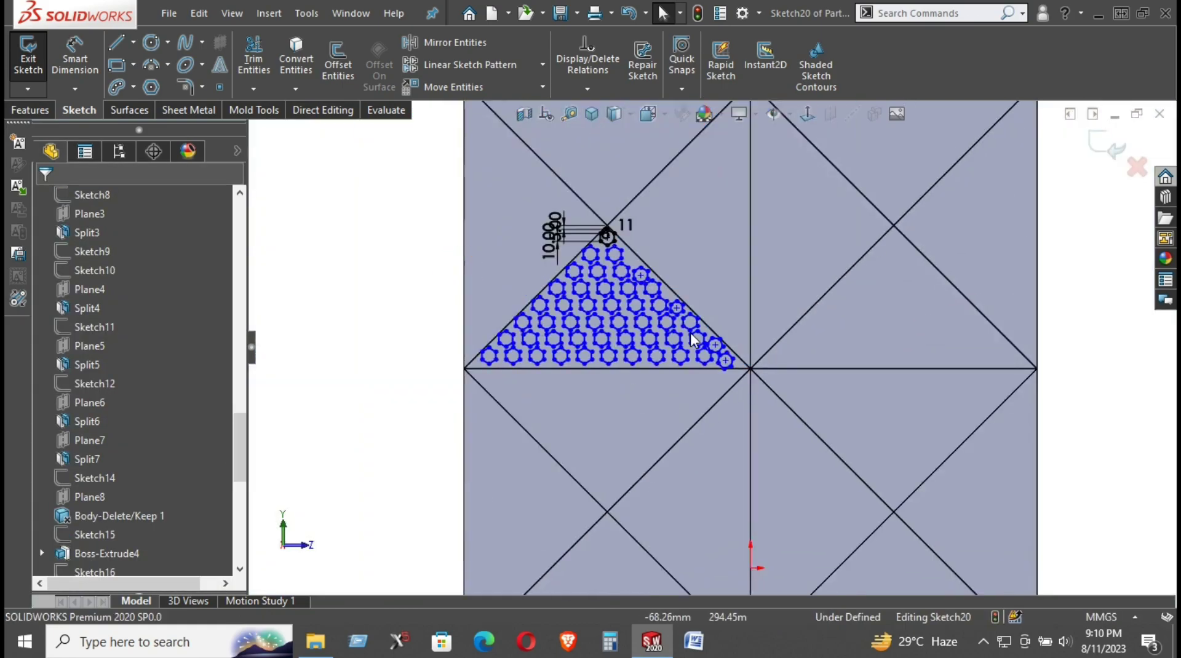
pyautogui.scroll(-5, 669, 383)
# Drag both corner hexagons' centre points closer to the pattern along the edge.
pyautogui.click(659, 364)
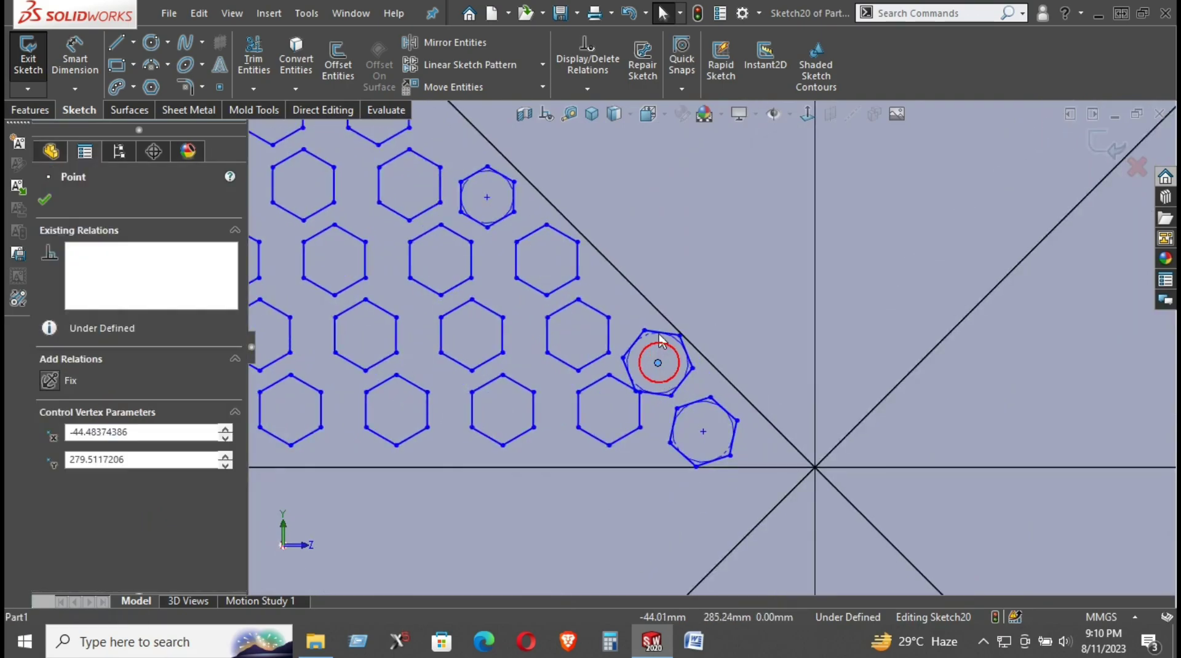
pyautogui.moveTo(657, 363); pyautogui.dragTo(657, 365)
pyautogui.click(702, 431)
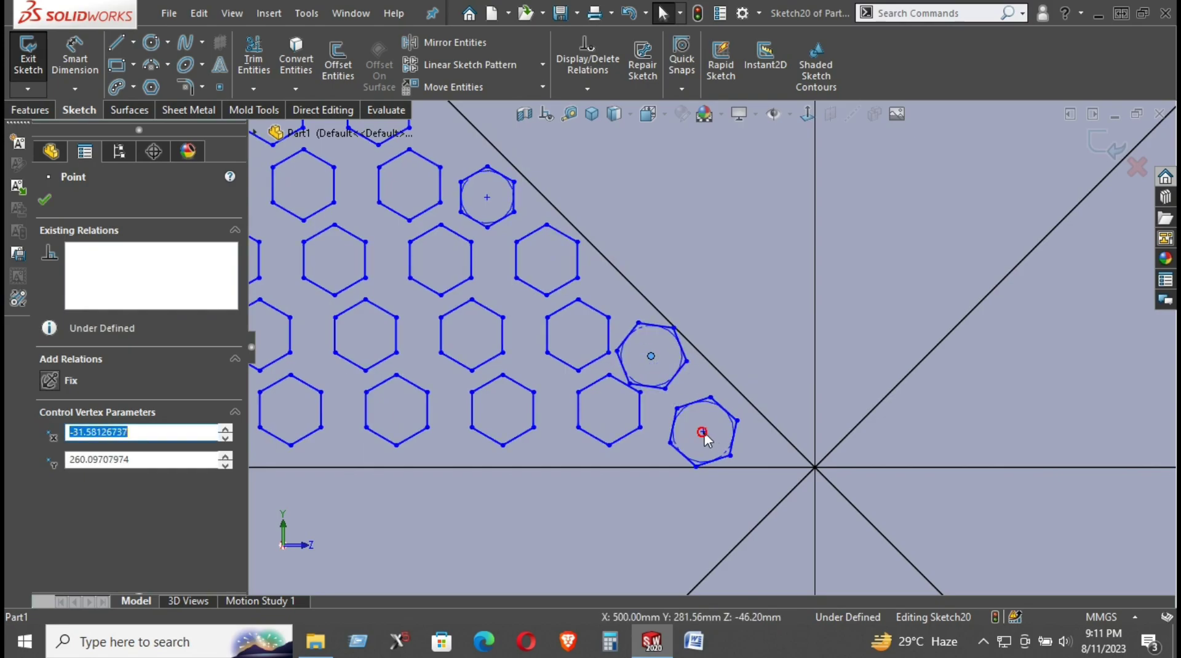
pyautogui.moveTo(741, 429)
pyautogui.mouseDown()
pyautogui.moveTo(754, 405)
pyautogui.moveTo(705, 428)
pyautogui.mouseUp()
pyautogui.scroll(2, 536, 392)
pyautogui.scroll(2, 537, 389)
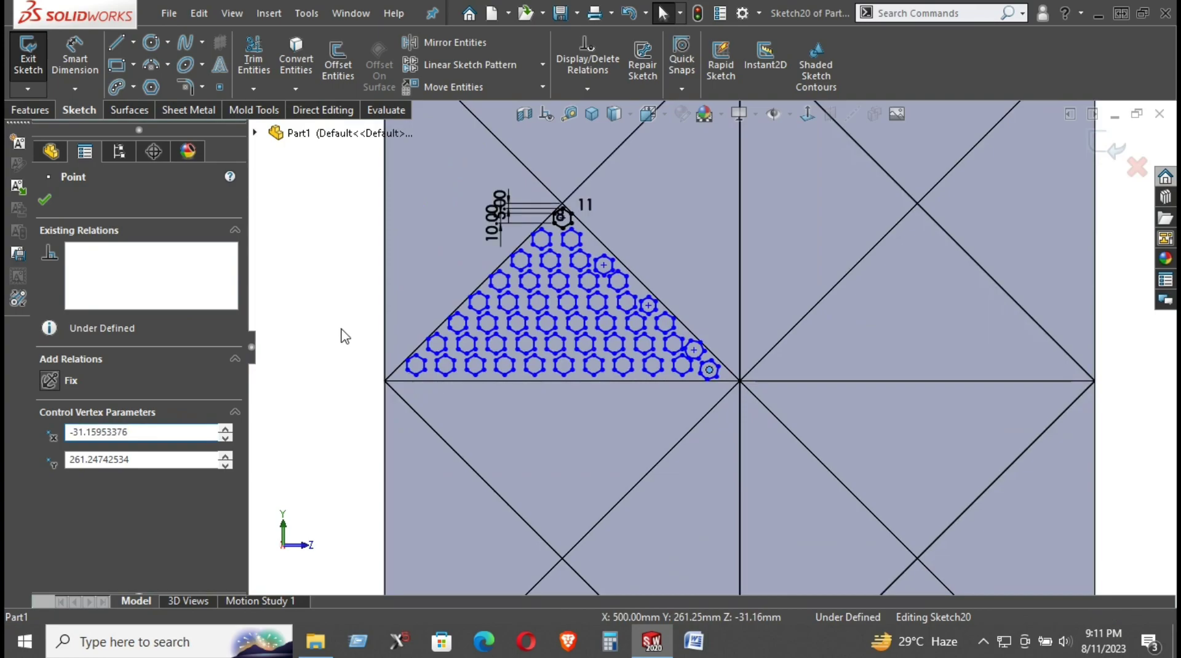
pyautogui.press('Escape')
pyautogui.scroll(-4, 738, 363)
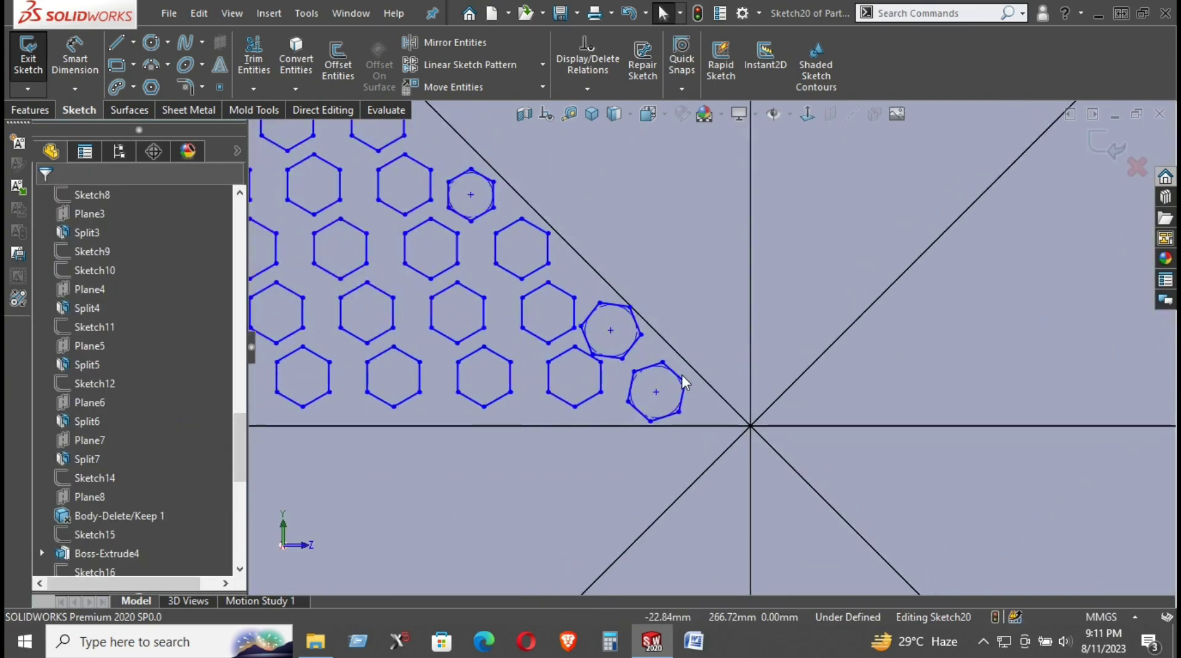
# Drag the upper corner hexagon's centre point around, dismissing the conflict warning.
pyautogui.click(655, 393)
pyautogui.moveTo(655, 392)
pyautogui.mouseDown()
pyautogui.moveTo(641, 384)
pyautogui.moveTo(655, 383)
pyautogui.mouseUp()
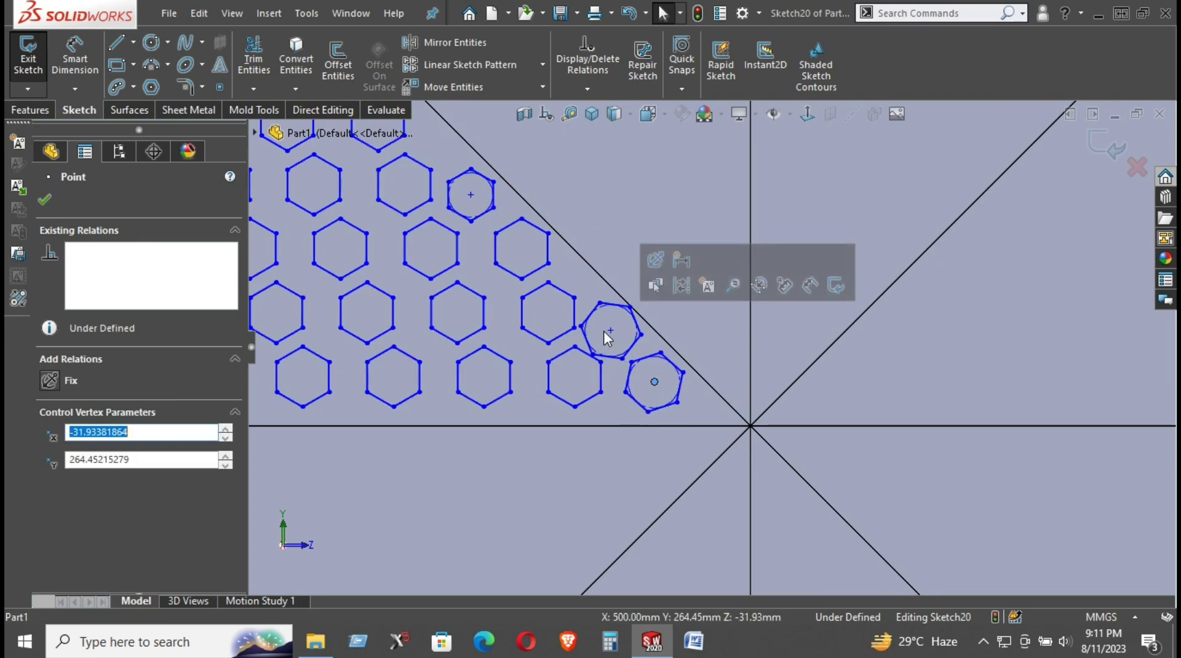
pyautogui.click(611, 331)
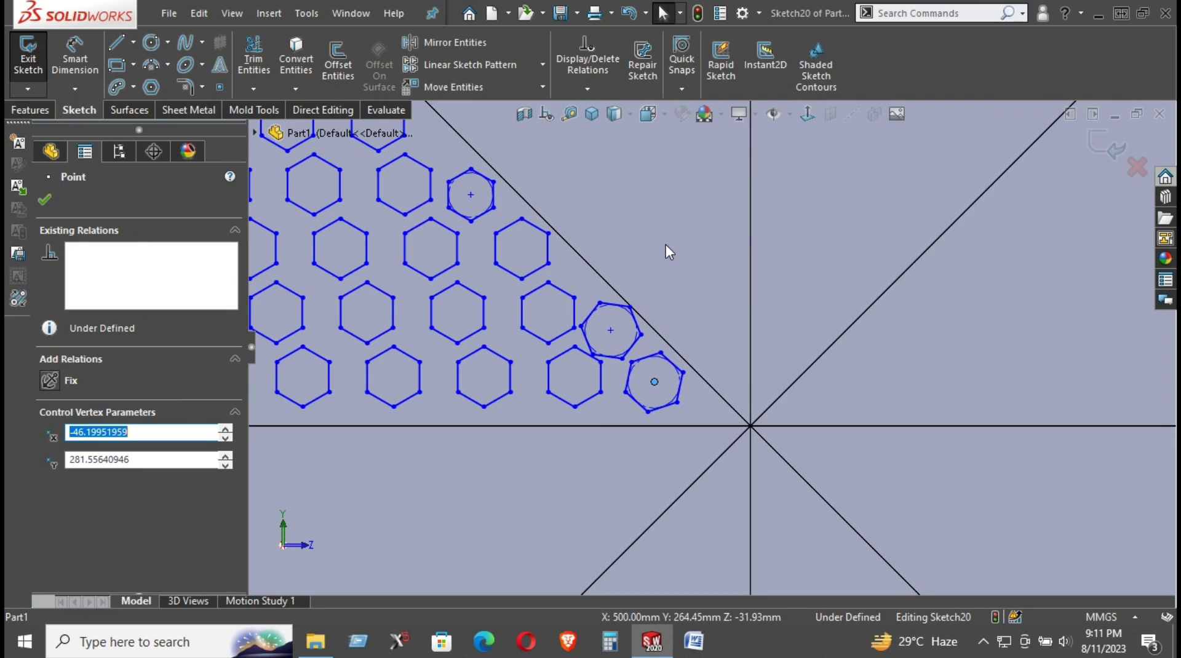
pyautogui.moveTo(669, 252); pyautogui.dragTo(618, 343)
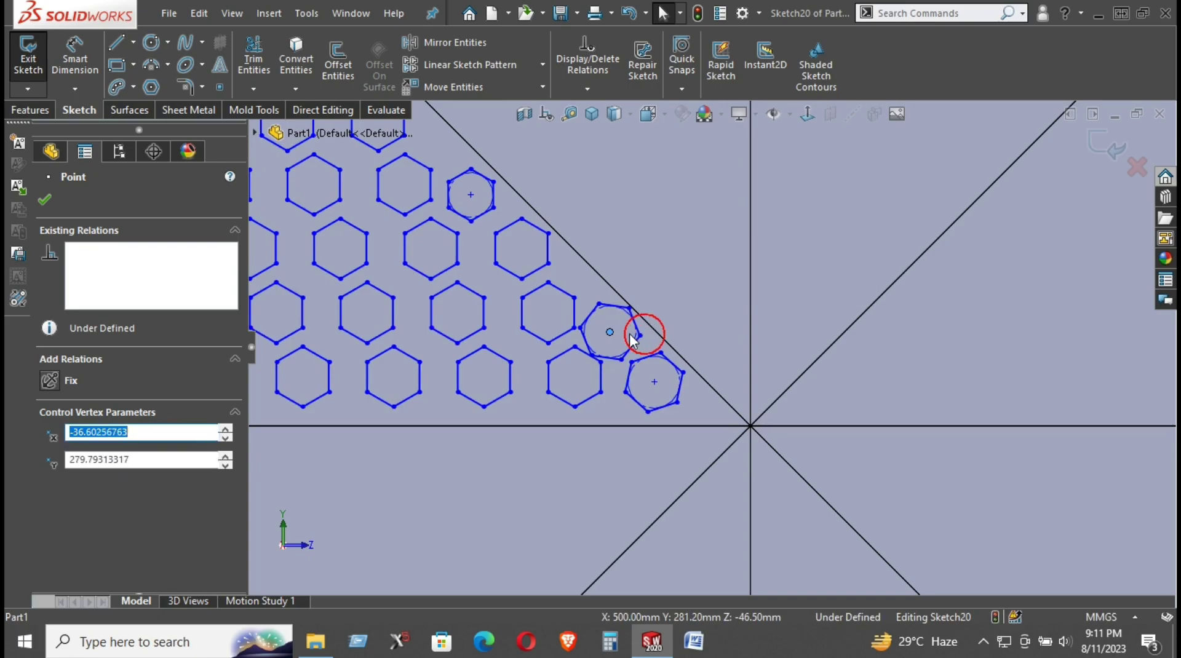
pyautogui.moveTo(638, 339); pyautogui.dragTo(706, 275)
pyautogui.click(721, 239)
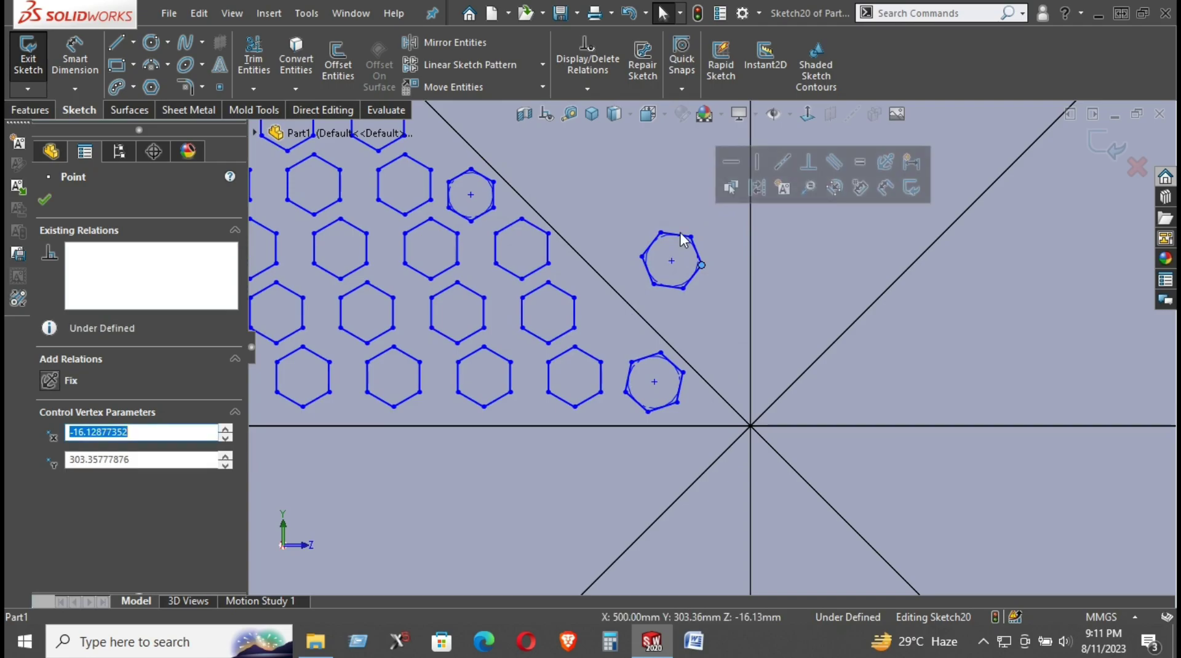
# Delete the upper hexagon's Equal length relation and drag it against the triangle's edge.
pyautogui.click(681, 237)
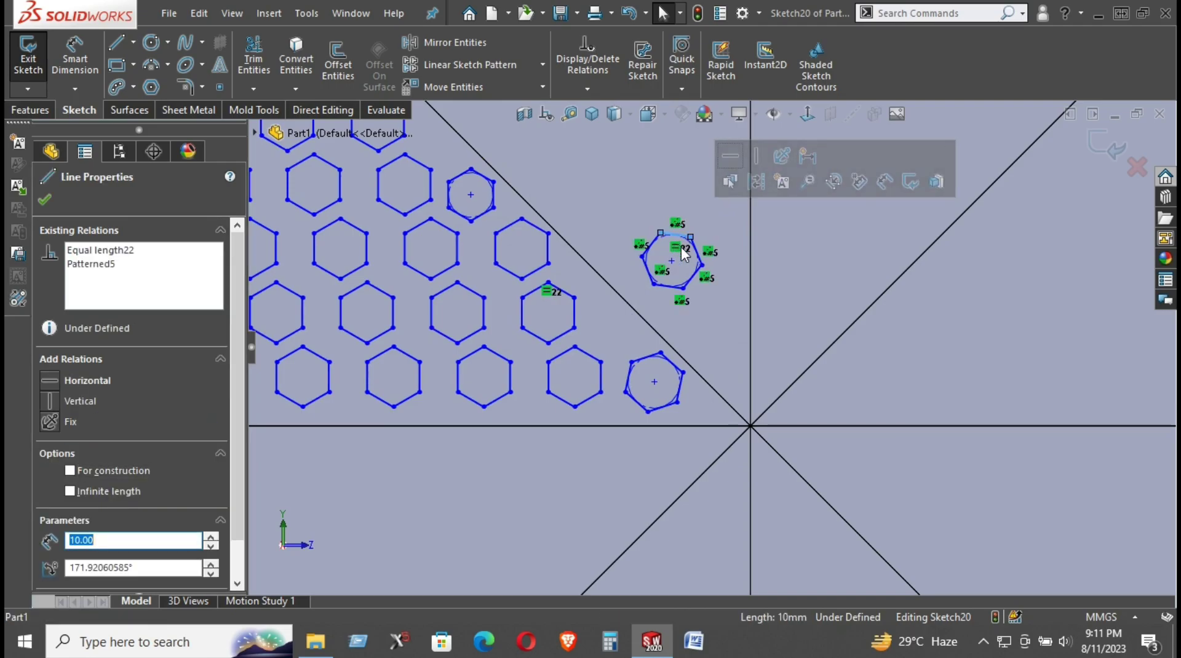
pyautogui.rightClick(685, 254)
pyautogui.click(714, 470)
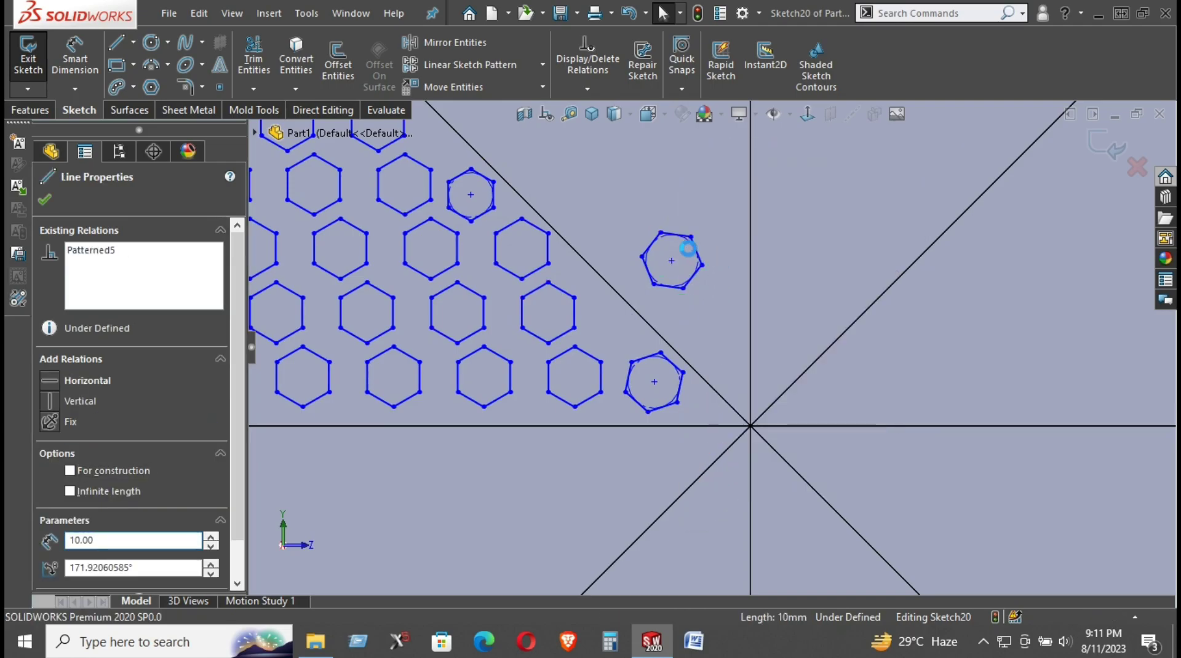
pyautogui.moveTo(691, 238); pyautogui.dragTo(644, 315)
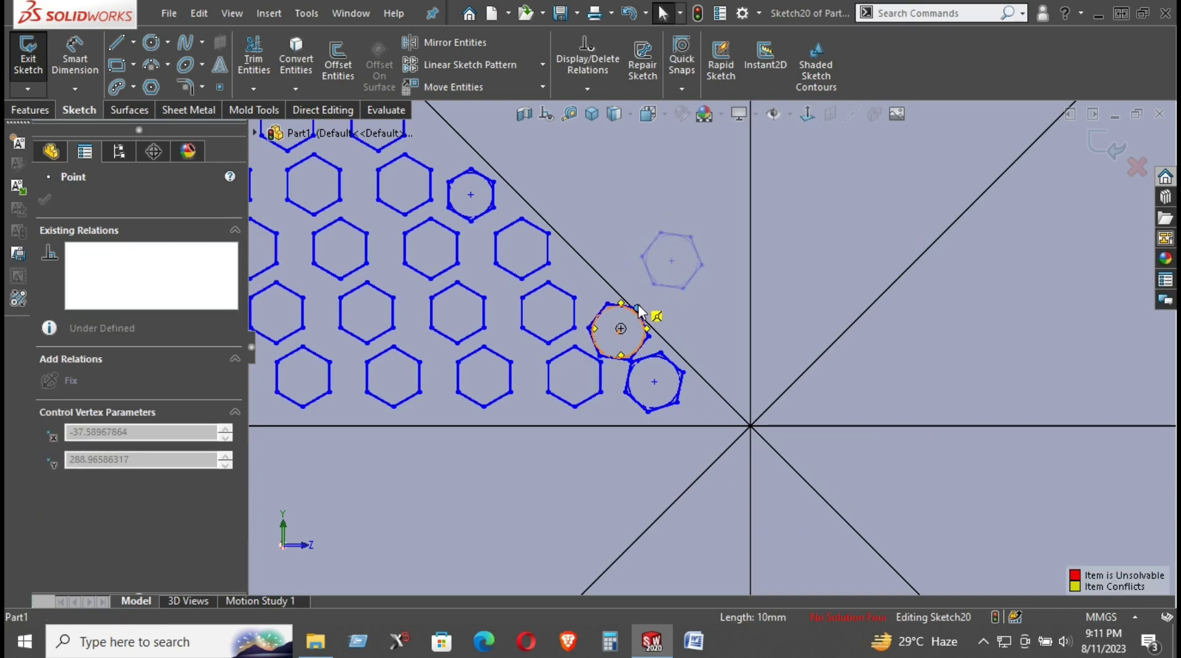
pyautogui.click(723, 239)
pyautogui.scroll(-2, 601, 334)
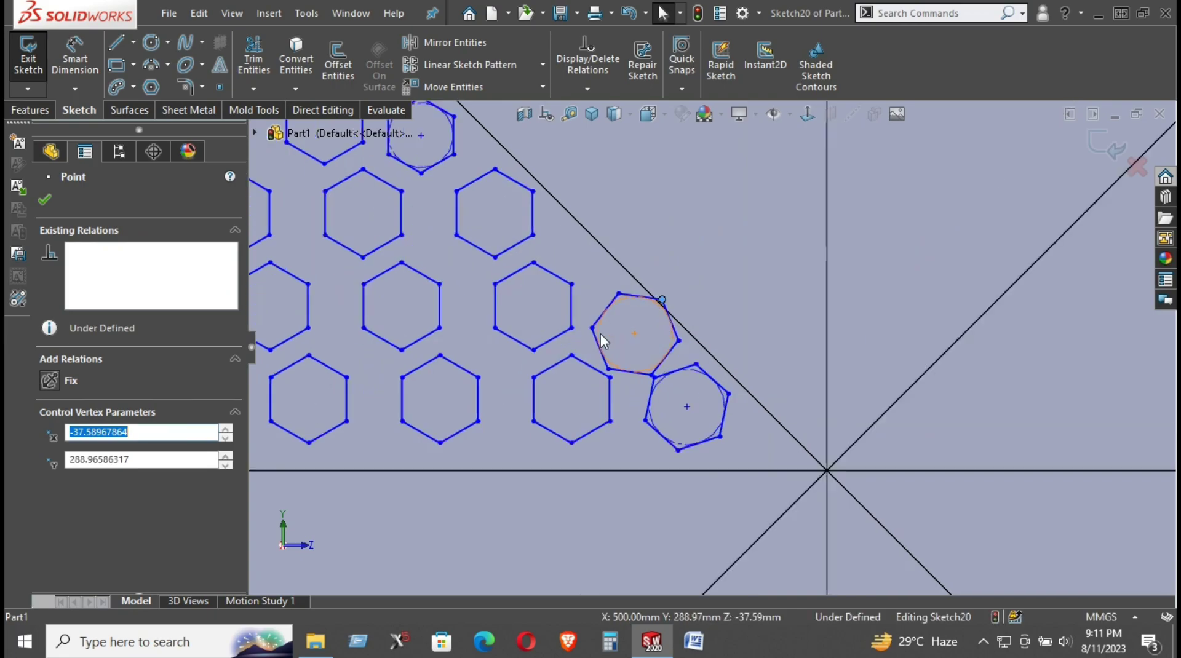
pyautogui.scroll(-4, 602, 336)
pyautogui.moveTo(712, 342); pyautogui.dragTo(652, 328)
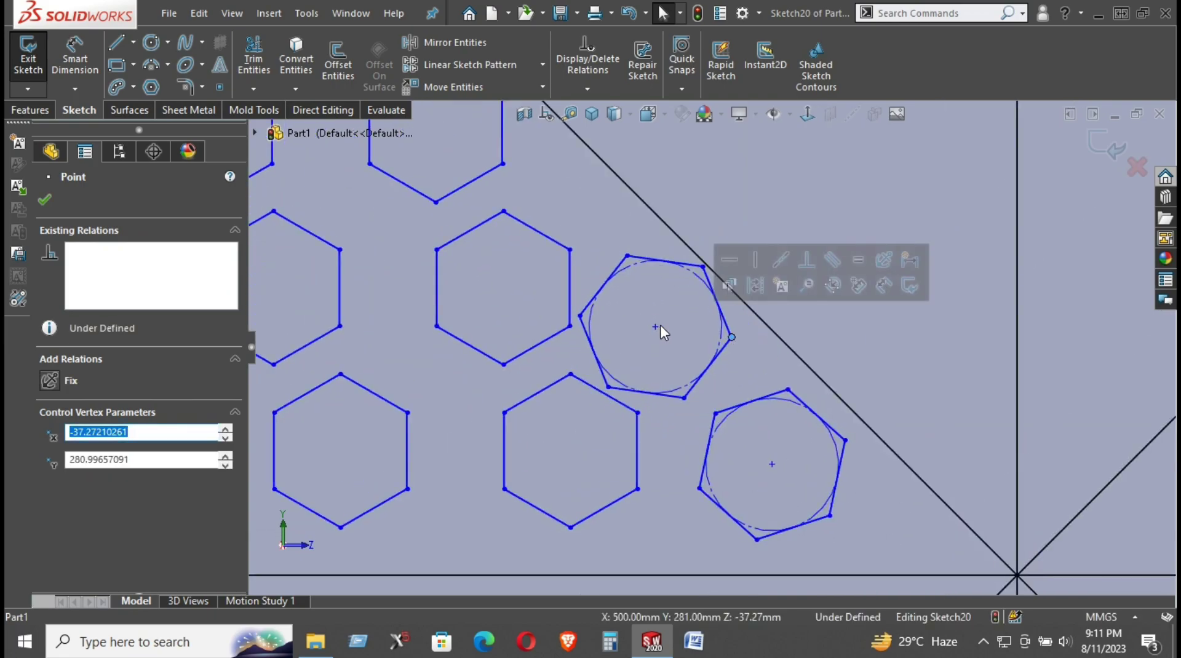
pyautogui.scroll(3, 667, 335)
pyautogui.scroll(3, 695, 360)
# Drag one hexagon's bottom corner point down-left to shift the hexagon rows within the triangle.
pyautogui.scroll(4, 707, 369)
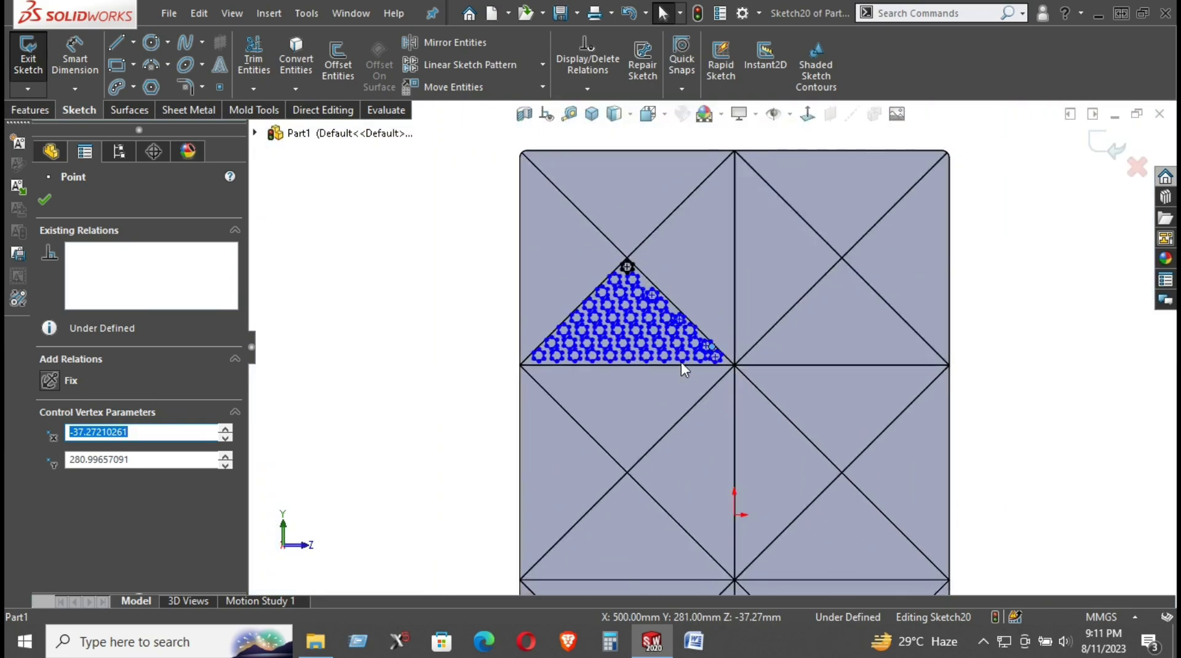
pyautogui.click(472, 355)
pyautogui.scroll(-4, 683, 317)
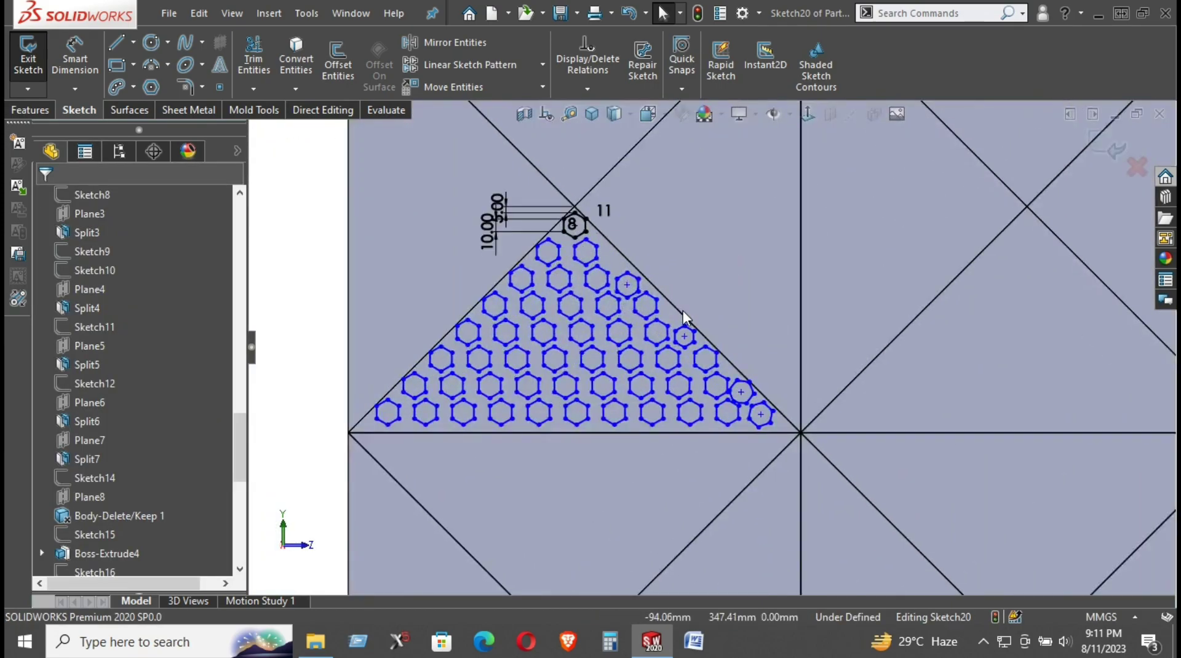
pyautogui.scroll(-2, 683, 312)
pyautogui.scroll(3, 683, 312)
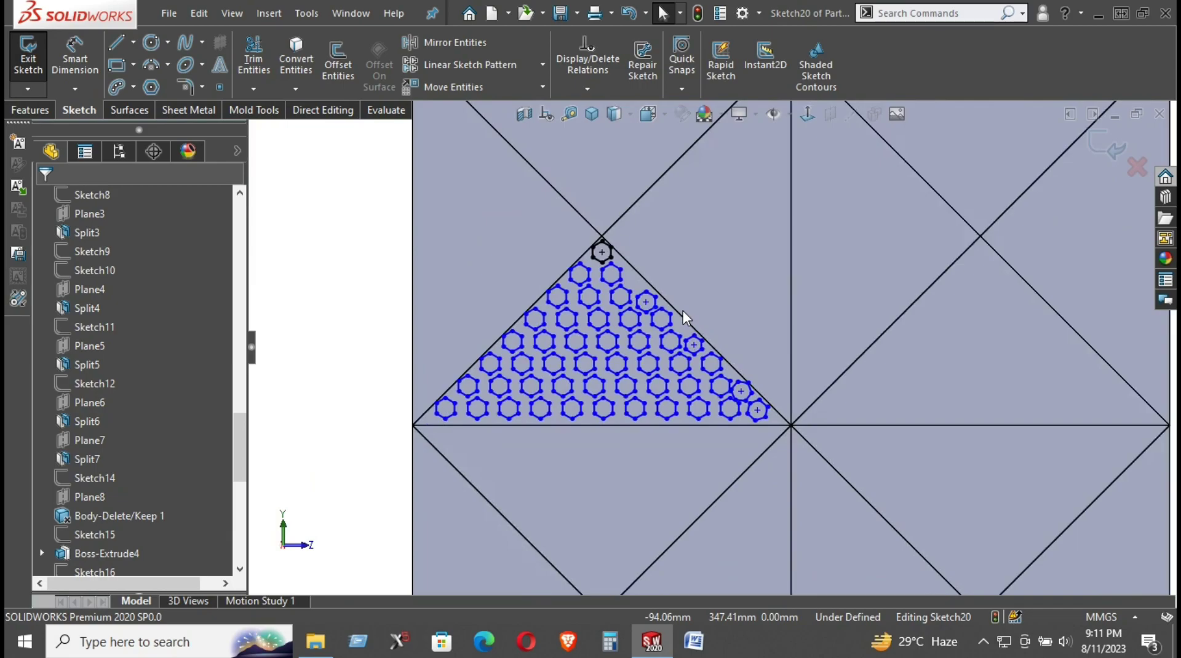
pyautogui.scroll(-1, 681, 310)
pyautogui.scroll(-2, 785, 400)
pyautogui.scroll(-2, 806, 510)
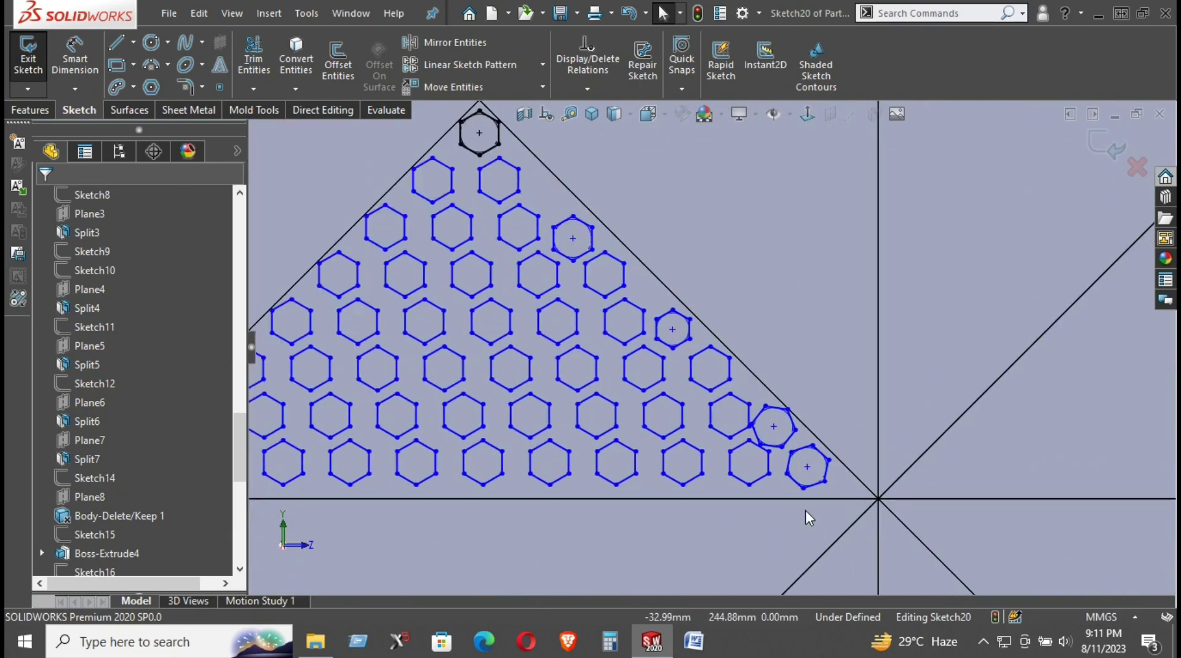
pyautogui.scroll(-2, 763, 391)
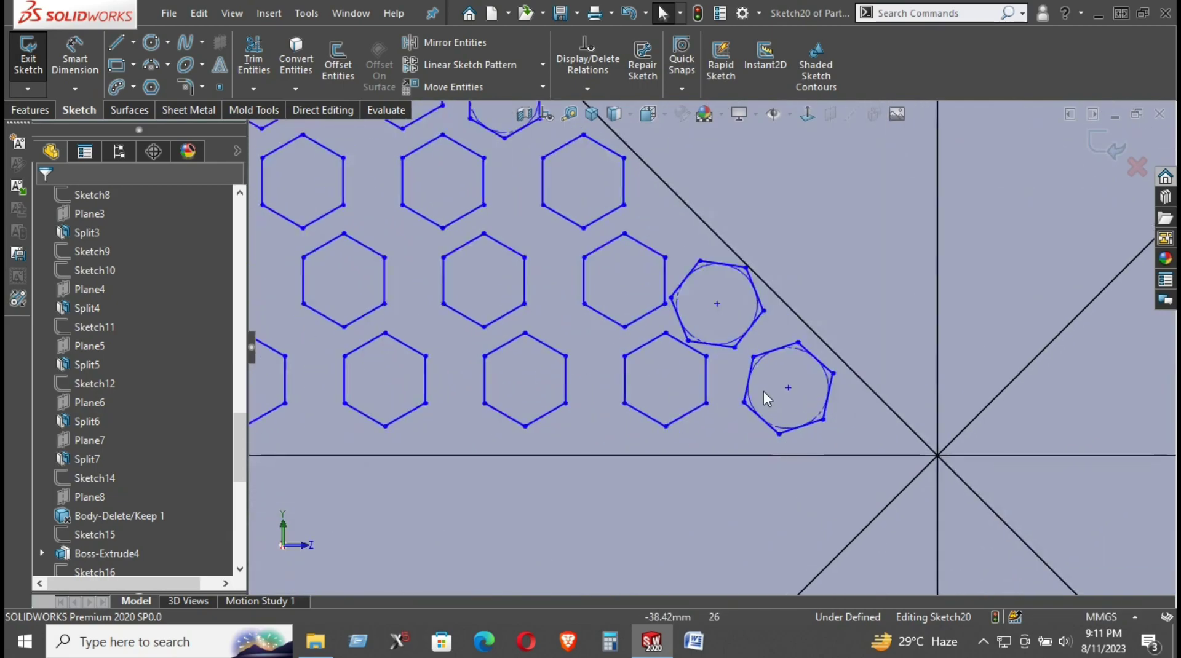
pyautogui.click(664, 426)
pyautogui.moveTo(665, 427); pyautogui.dragTo(647, 438)
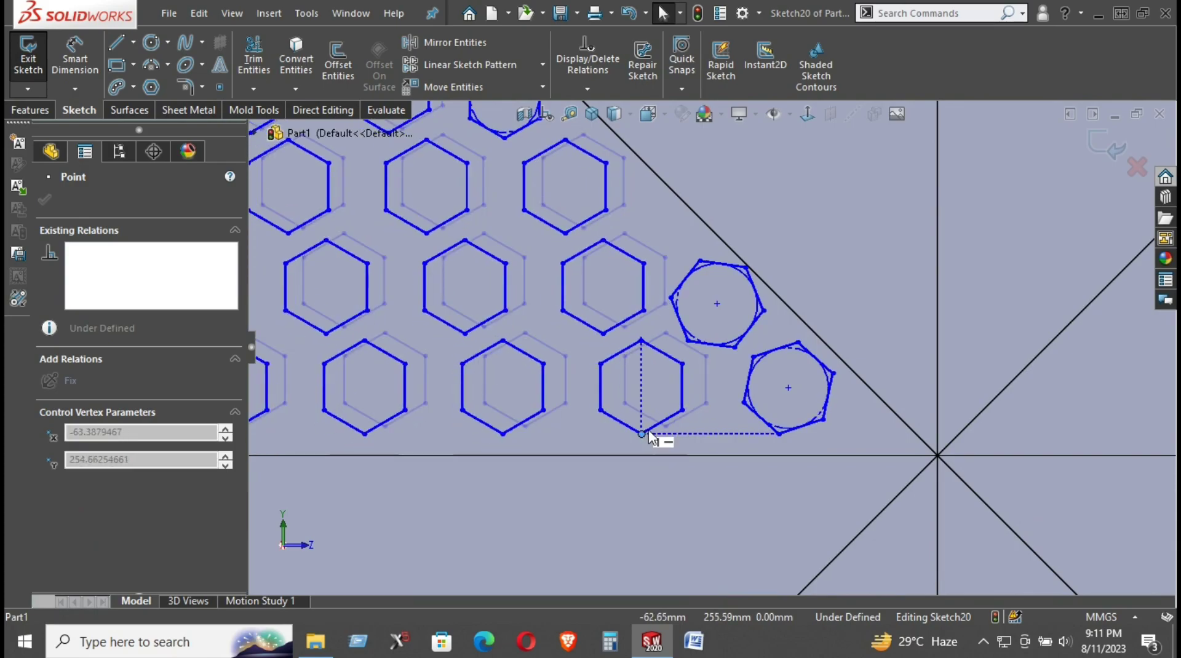
pyautogui.scroll(1, 691, 422)
pyautogui.scroll(2, 691, 422)
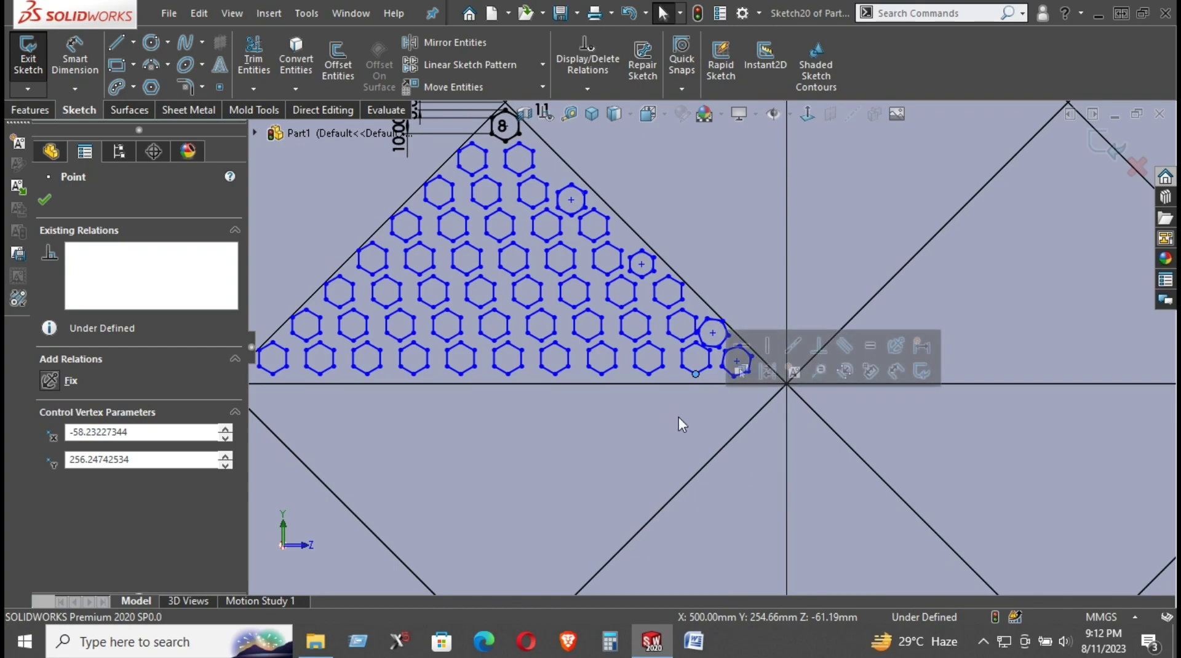
pyautogui.scroll(3, 631, 360)
pyautogui.scroll(3, 631, 359)
pyautogui.scroll(-3, 847, 355)
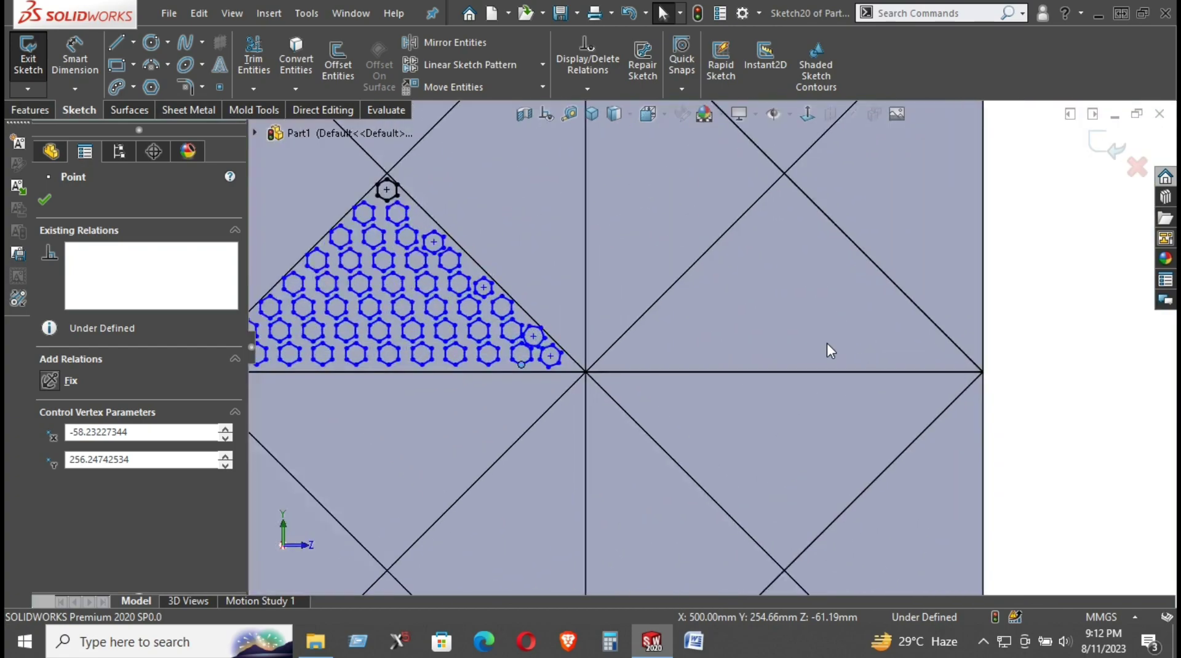
pyautogui.scroll(1, 826, 344)
pyautogui.scroll(-1, 676, 344)
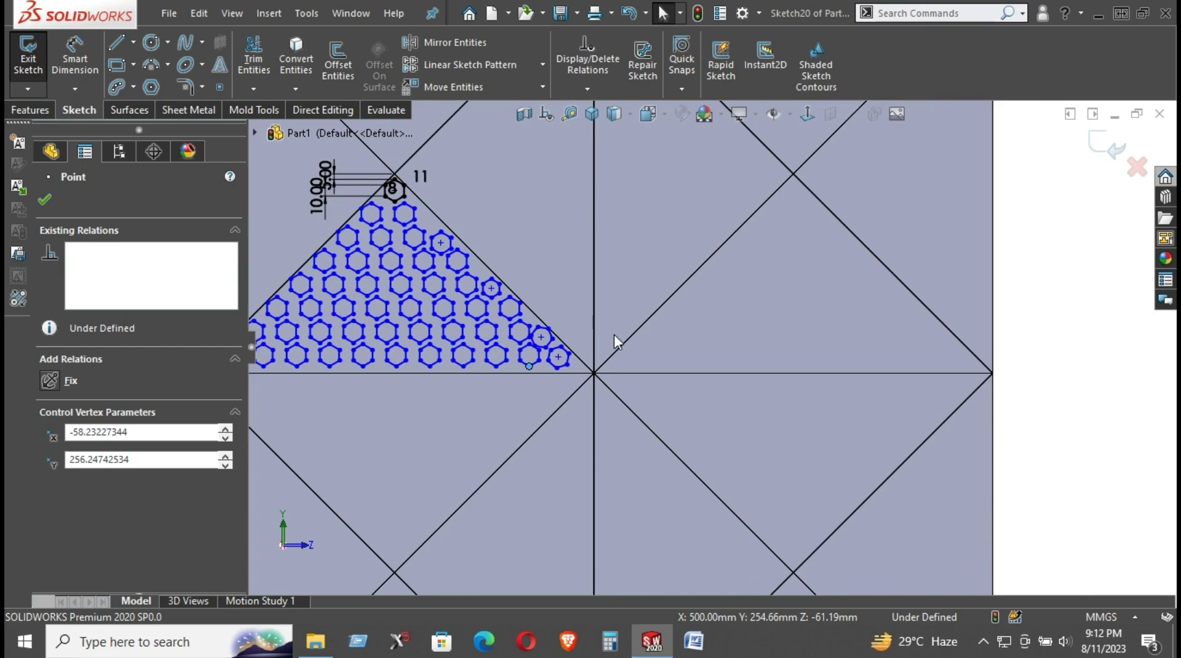
# Extrude-cut the hexagon sketch Blind 30.00 mm into the triangular facet.
pyautogui.scroll(1, 614, 334)
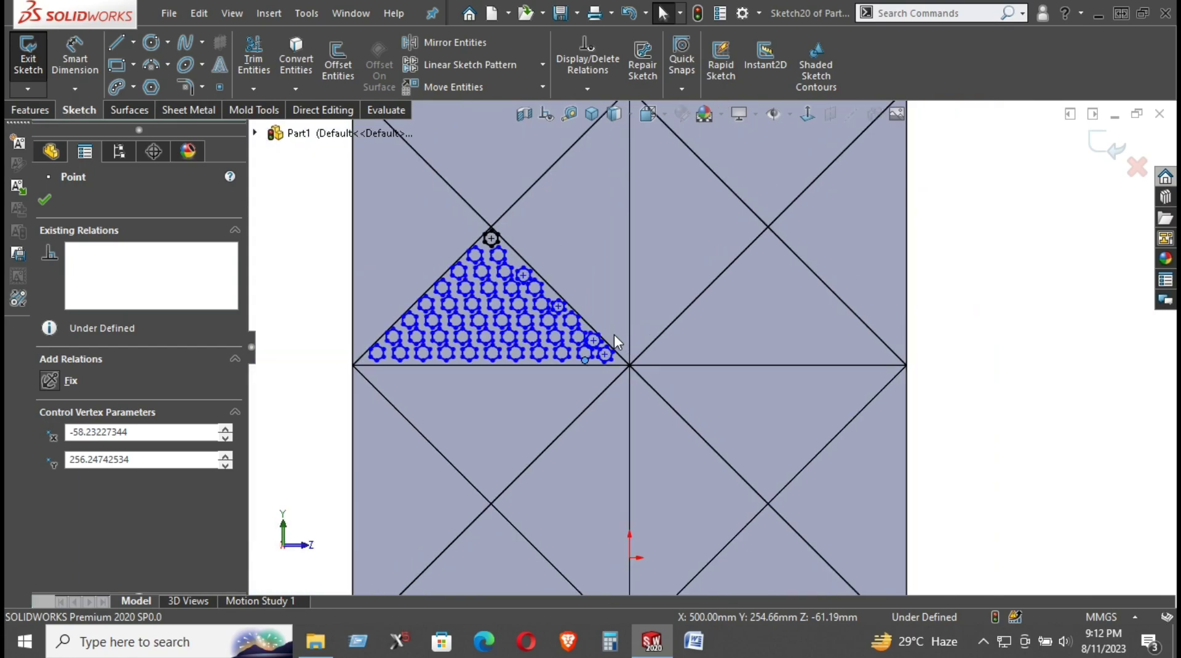
pyautogui.click(32, 111)
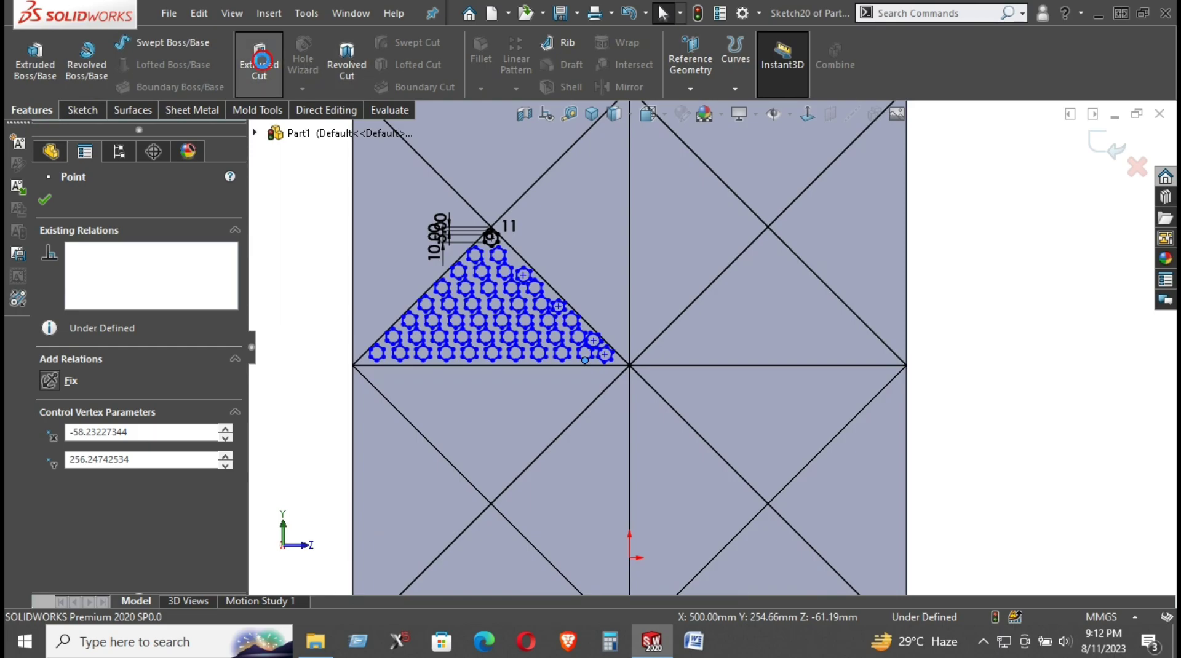
pyautogui.click(262, 59)
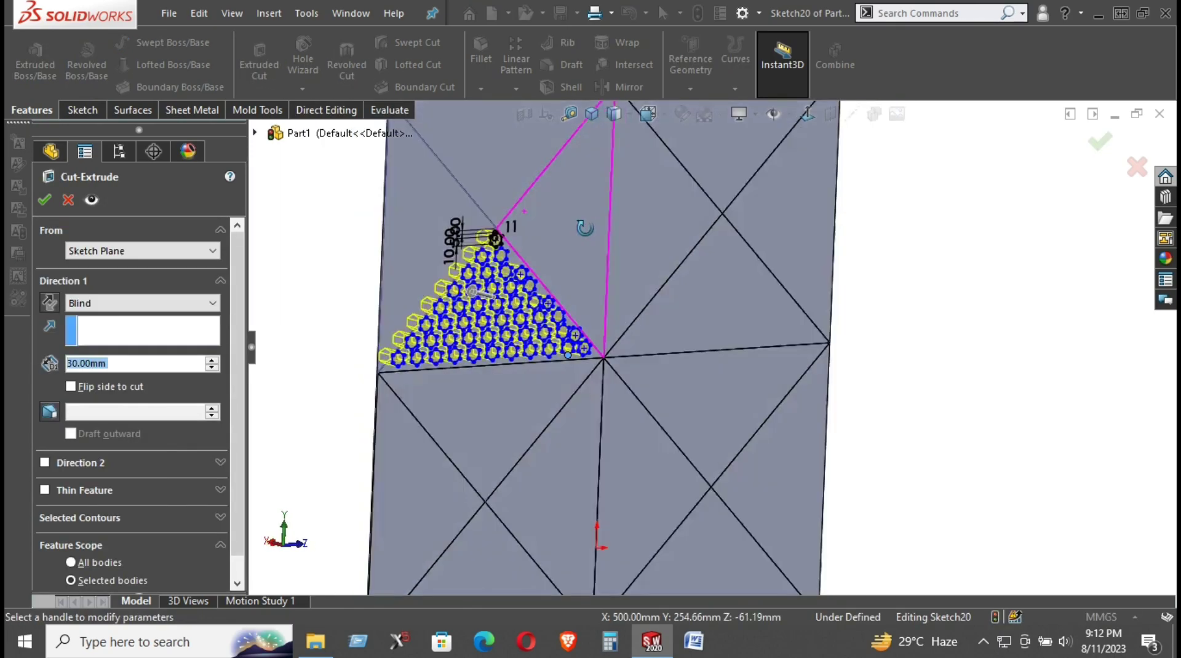
pyautogui.moveTo(605, 267)
pyautogui.mouseDown(button='middle')
pyautogui.moveTo(656, 174)
pyautogui.moveTo(588, 266)
pyautogui.mouseUp(button='middle')
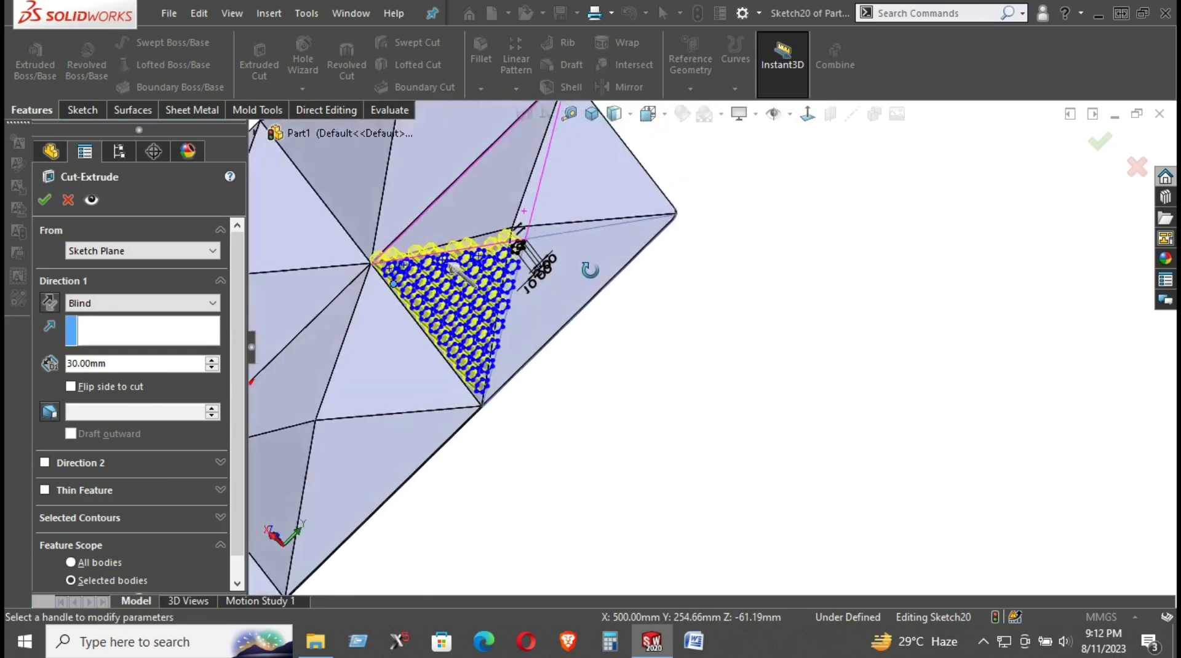
pyautogui.click(41, 201)
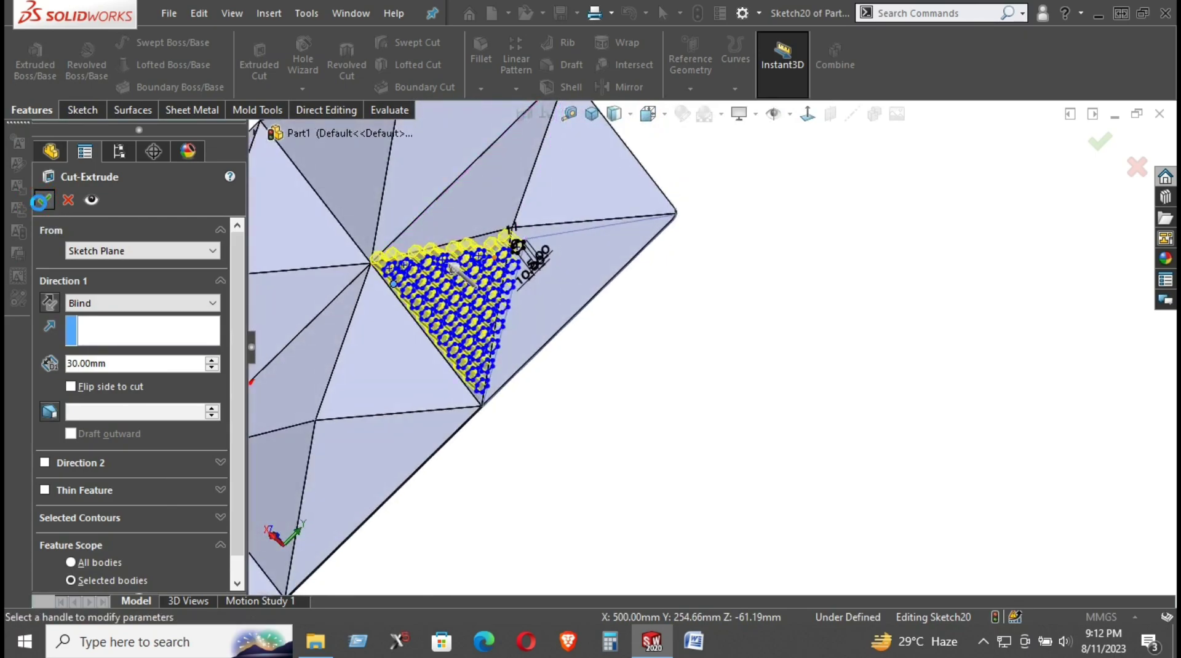
pyautogui.moveTo(528, 309); pyautogui.dragTo(391, 231, button='middle')
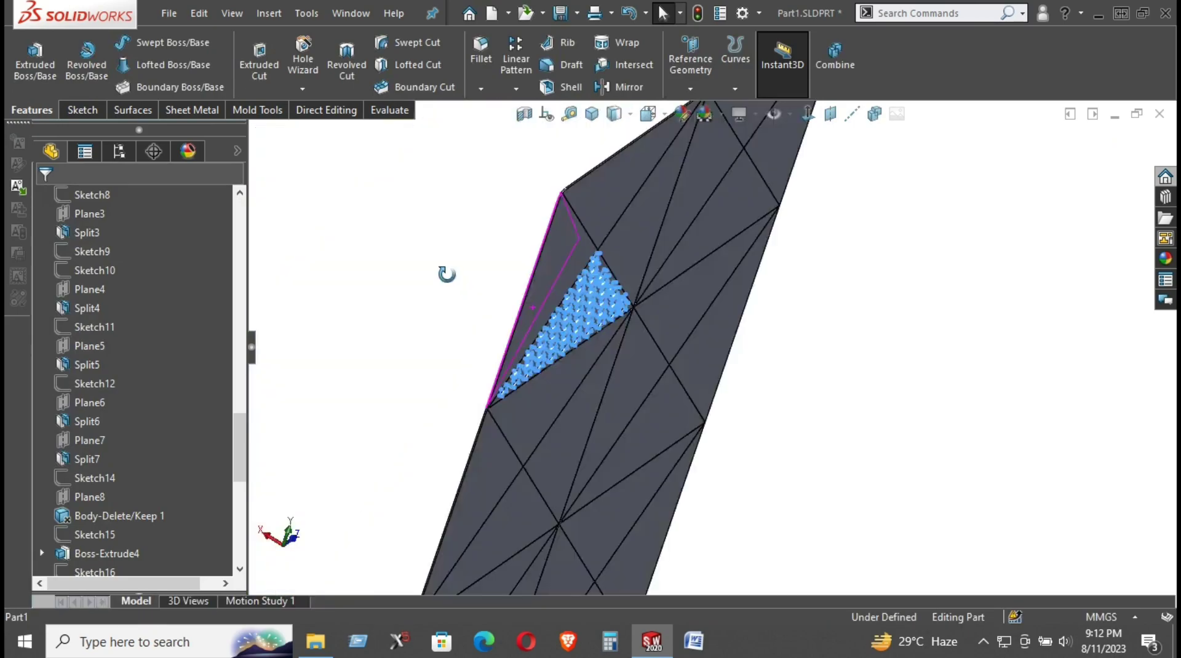
pyautogui.moveTo(586, 301)
pyautogui.mouseDown(button='middle')
pyautogui.moveTo(574, 281)
pyautogui.moveTo(751, 408)
pyautogui.mouseUp(button='middle')
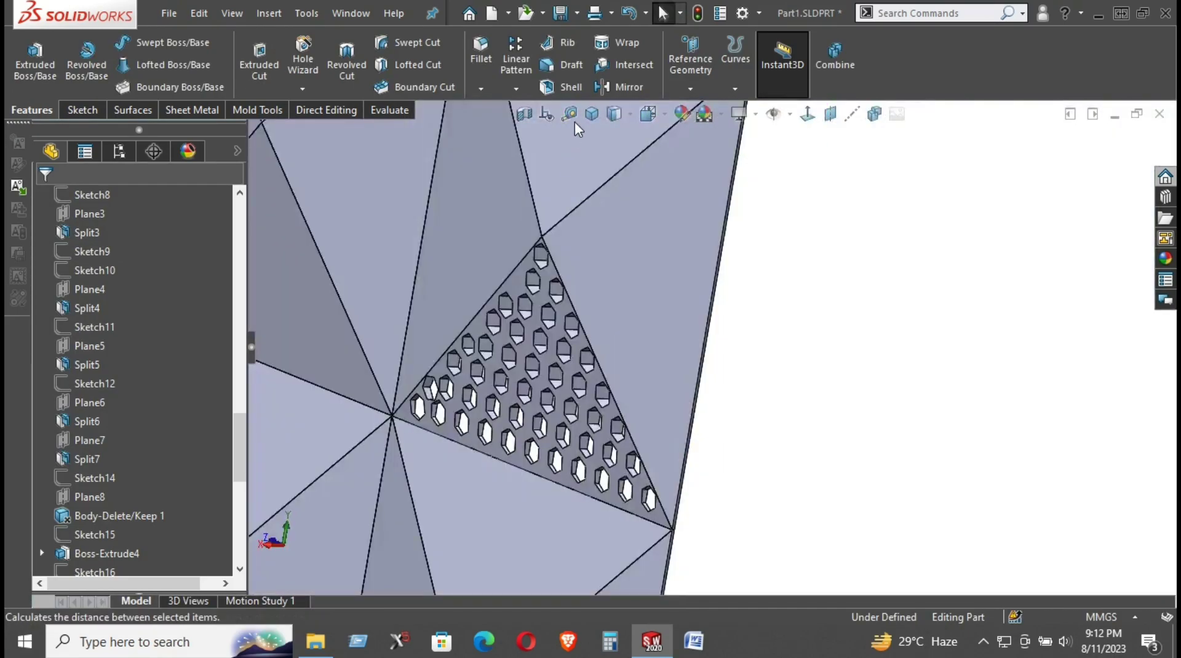
pyautogui.click(591, 114)
pyautogui.scroll(-5, 747, 237)
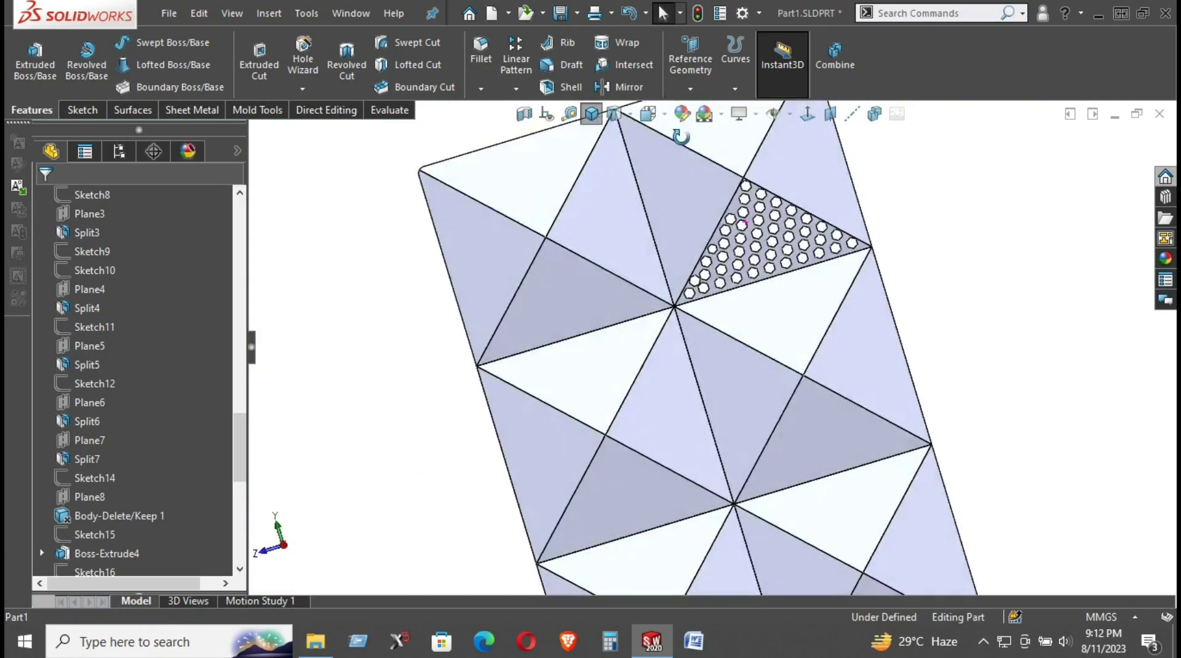
pyautogui.moveTo(748, 237); pyautogui.dragTo(429, 212, button='middle')
pyautogui.scroll(2, 595, 324)
pyautogui.scroll(-5, 875, 245)
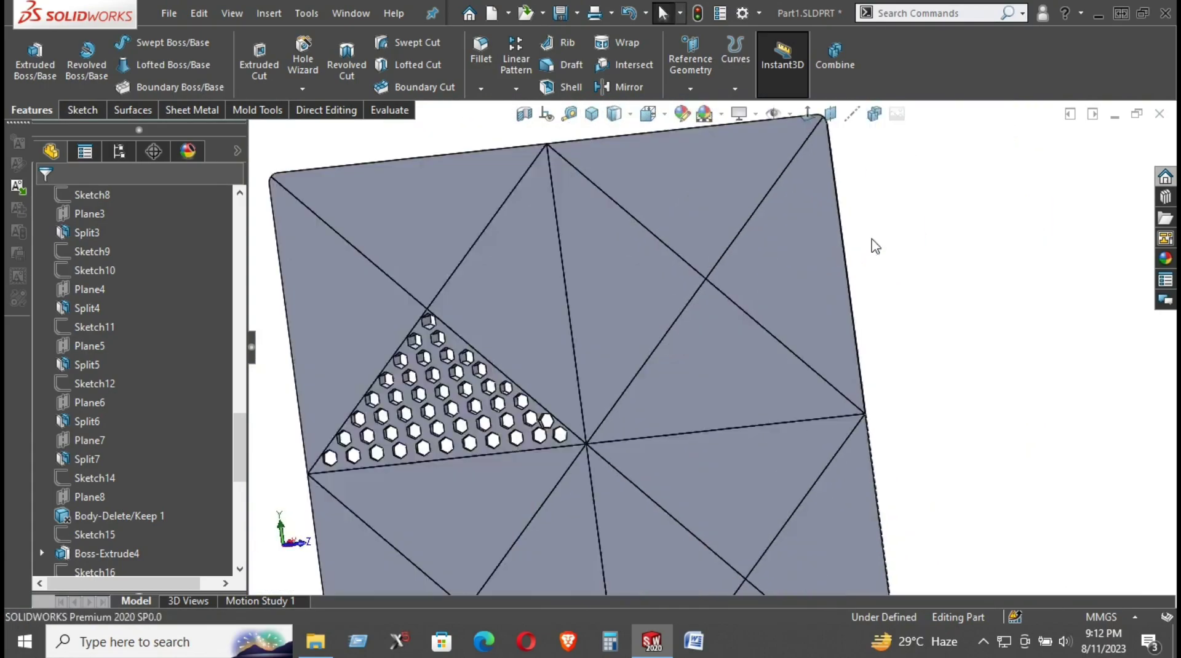
pyautogui.scroll(-2, 558, 380)
pyautogui.scroll(2, 556, 378)
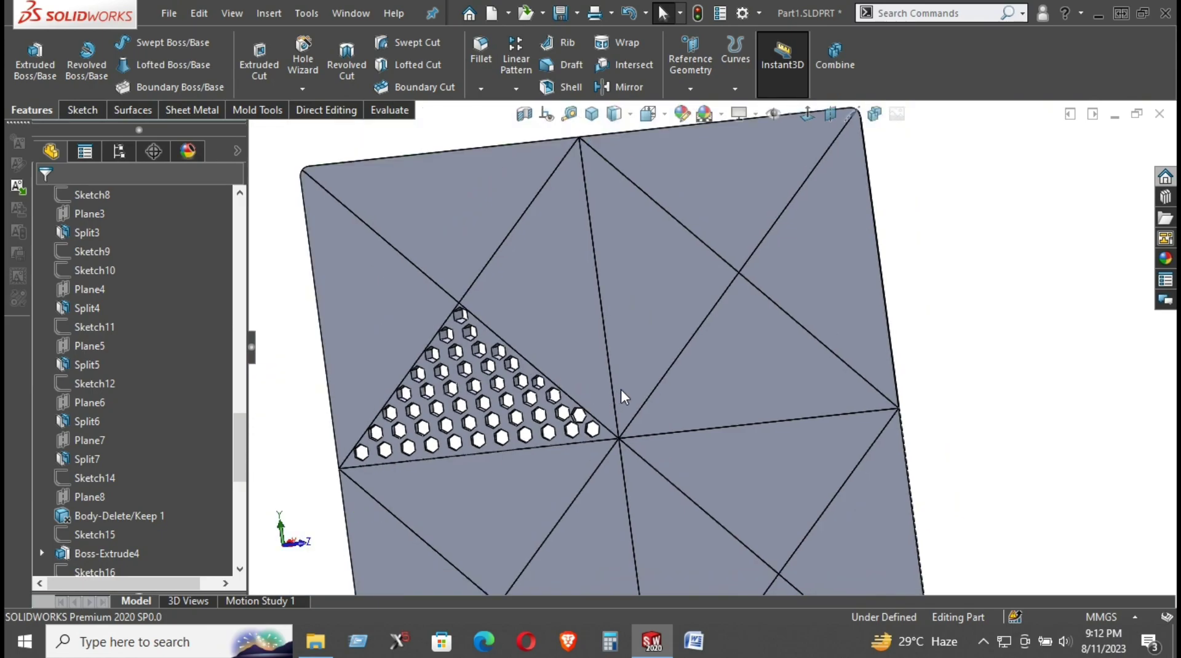
pyautogui.scroll(2, 543, 387)
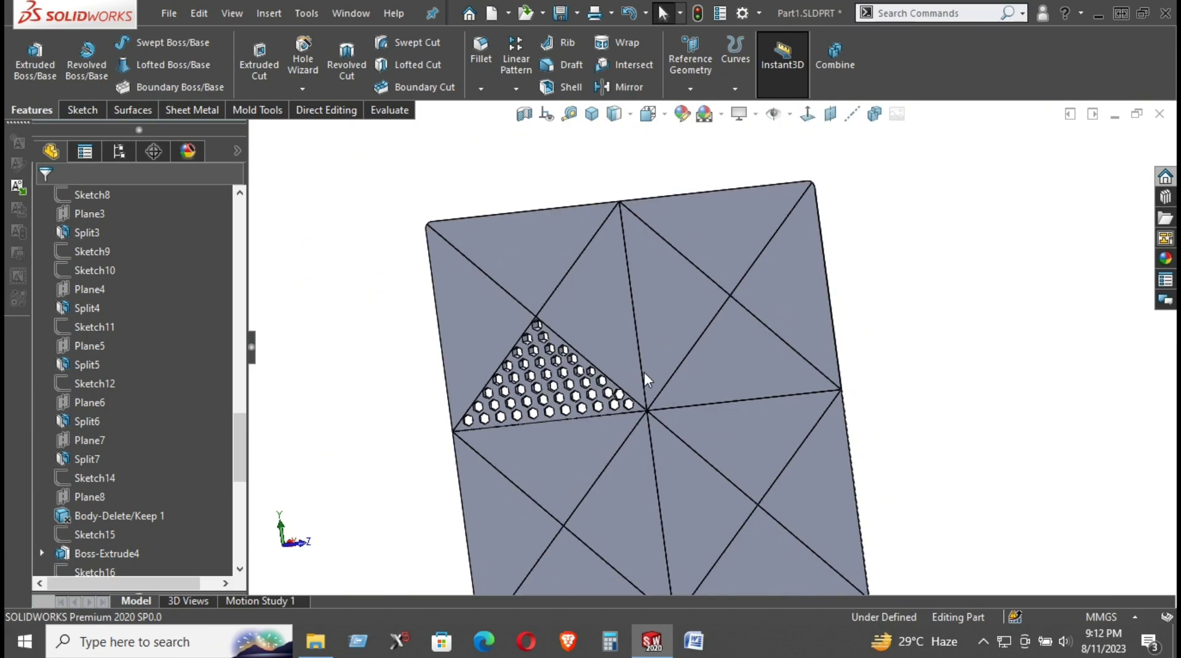
pyautogui.scroll(-2, 646, 381)
pyautogui.moveTo(646, 382)
pyautogui.mouseDown(button='middle')
pyautogui.moveTo(633, 369)
pyautogui.moveTo(672, 237)
pyautogui.moveTo(671, 298)
pyautogui.moveTo(676, 274)
pyautogui.moveTo(702, 363)
pyautogui.moveTo(735, 394)
pyautogui.moveTo(712, 345)
pyautogui.mouseUp(button='middle')
pyautogui.scroll(3, 675, 274)
pyautogui.scroll(-2, 520, 526)
pyautogui.scroll(-2, 520, 526)
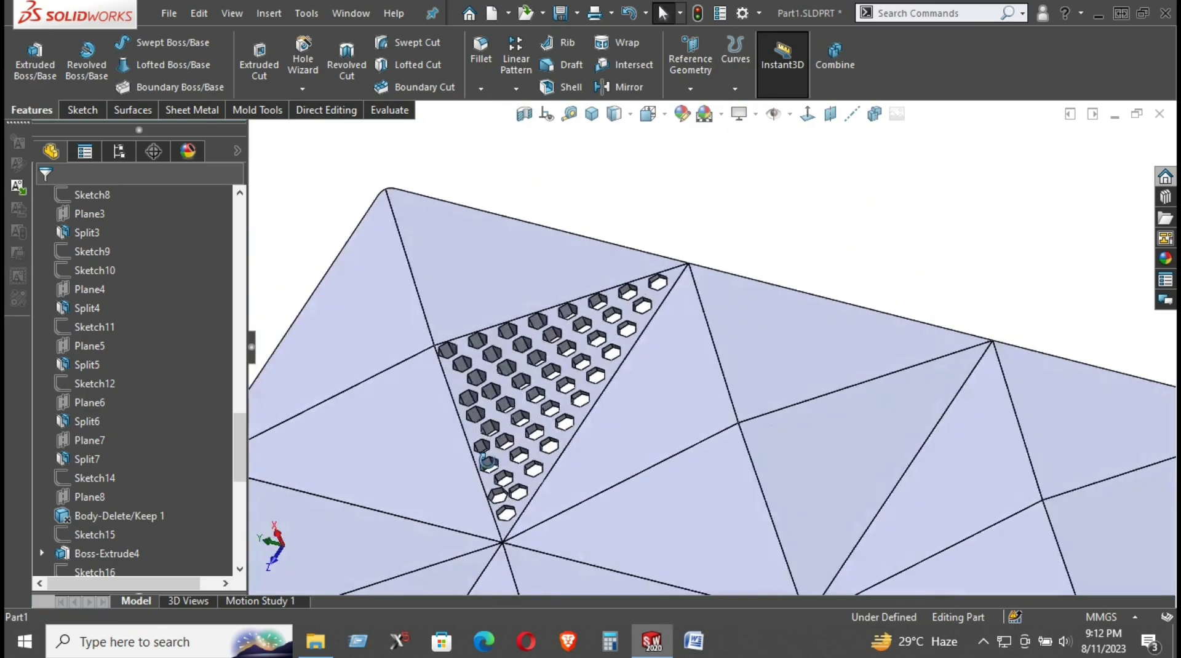
pyautogui.scroll(-2, 520, 526)
pyautogui.moveTo(520, 526)
pyautogui.mouseDown(button='middle')
pyautogui.moveTo(501, 337)
pyautogui.moveTo(520, 398)
pyautogui.moveTo(607, 494)
pyautogui.moveTo(674, 485)
pyautogui.moveTo(656, 503)
pyautogui.moveTo(657, 489)
pyautogui.mouseUp(button='middle')
pyautogui.scroll(-2, 520, 399)
pyautogui.scroll(2, 520, 399)
# Start a Mirror feature with Cut-Extrude1 as the body to mirror.
pyautogui.rightClick(784, 467)
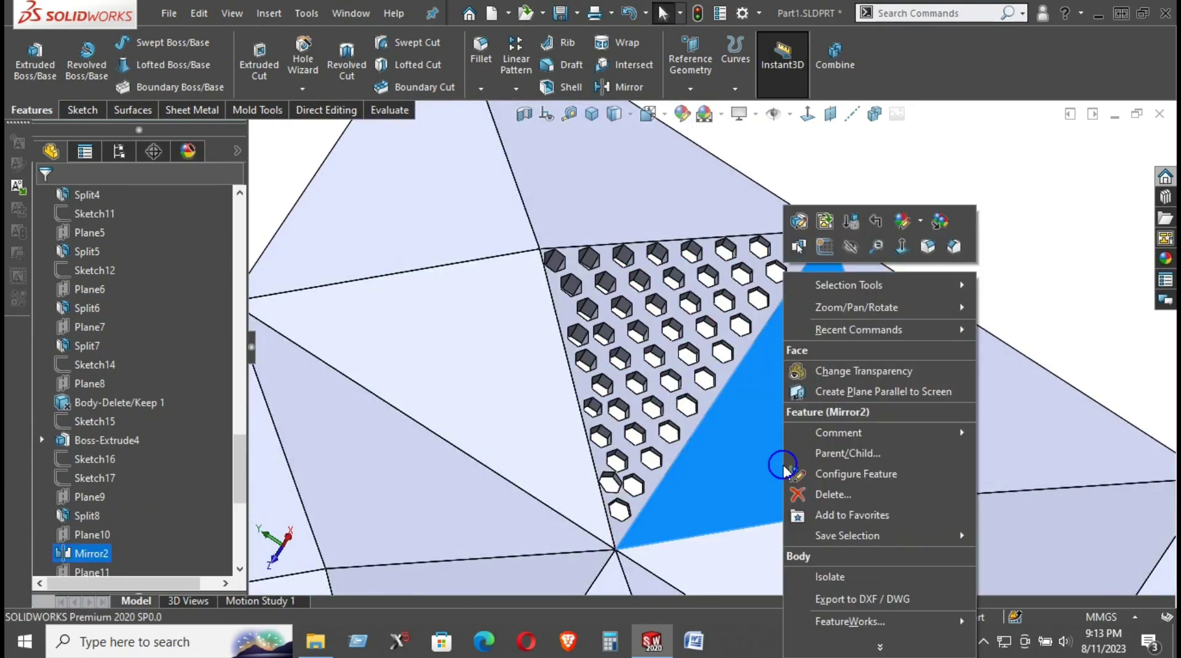
pyautogui.press('Escape')
pyautogui.press('Escape')
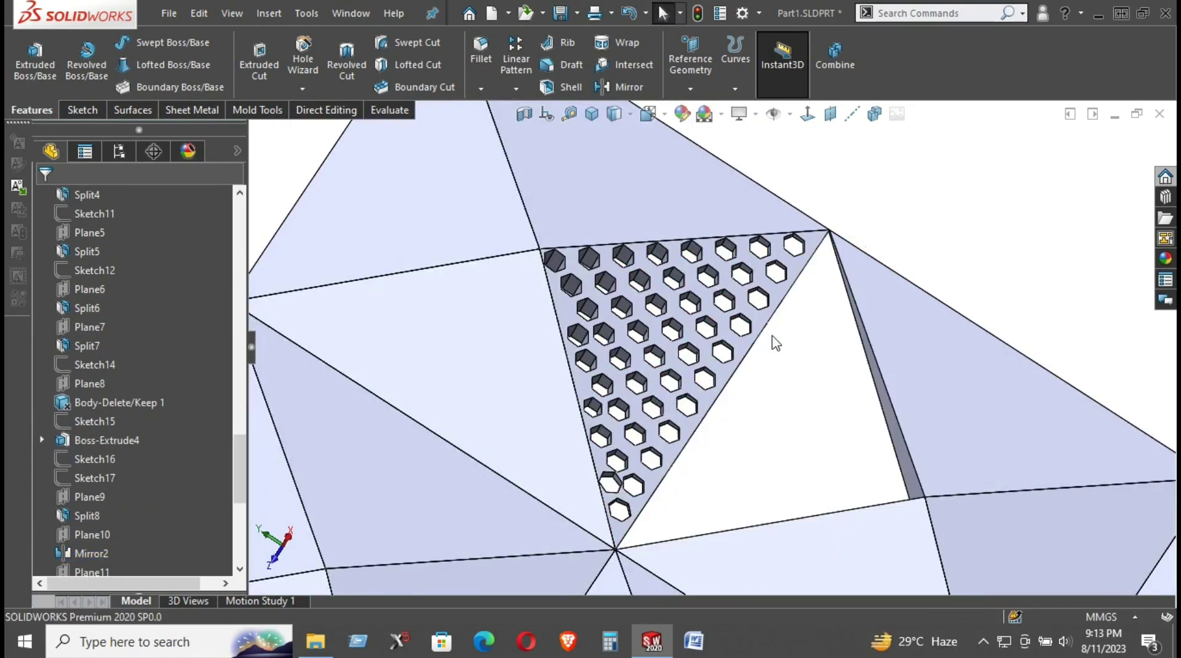
pyautogui.scroll(-5, 743, 364)
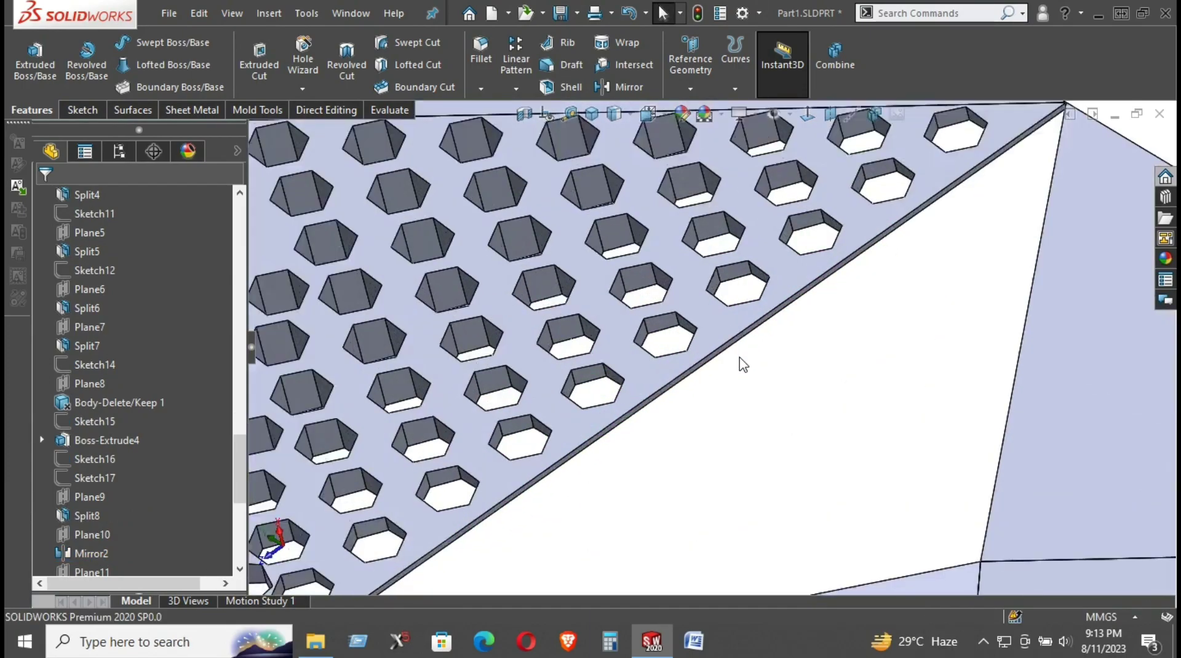
pyautogui.click(622, 87)
pyautogui.scroll(-3, 670, 387)
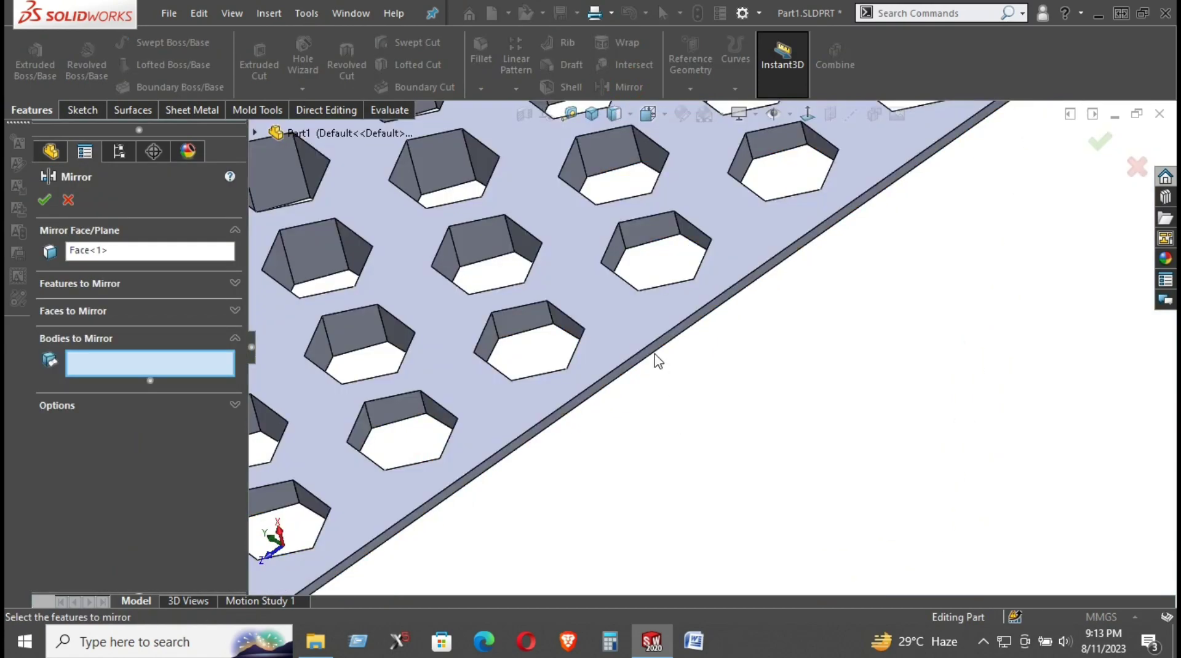
pyautogui.click(656, 358)
pyautogui.scroll(2, 677, 372)
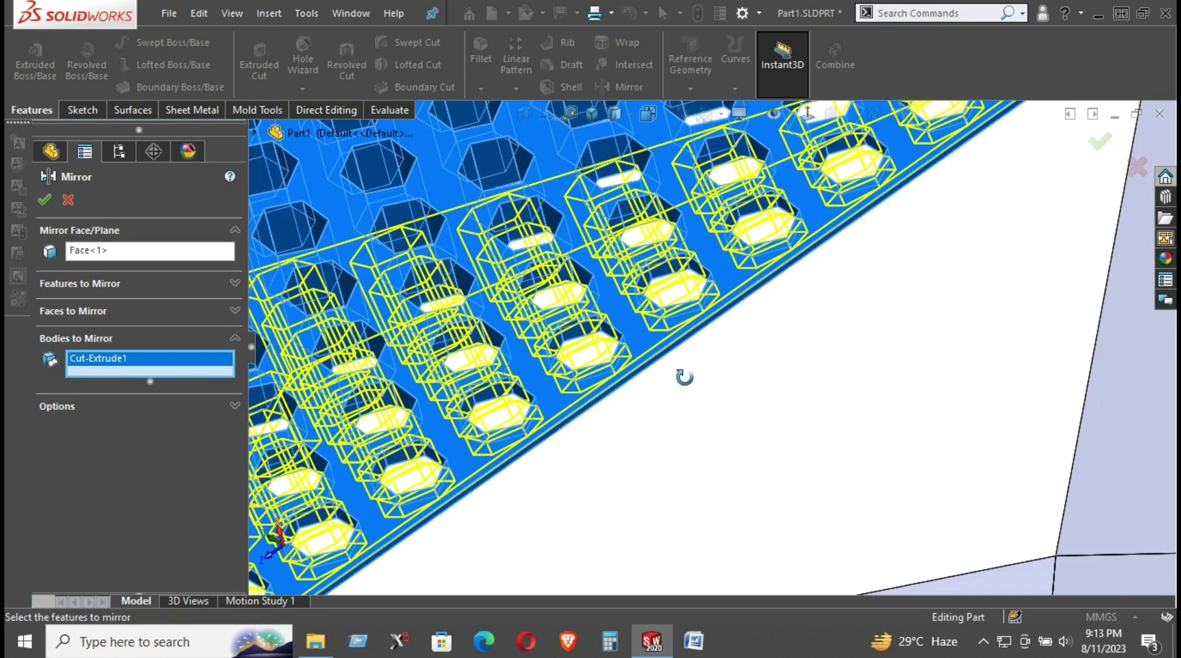
pyautogui.scroll(2, 720, 400)
pyautogui.scroll(2, 727, 406)
pyautogui.moveTo(732, 399); pyautogui.dragTo(649, 373, button='middle')
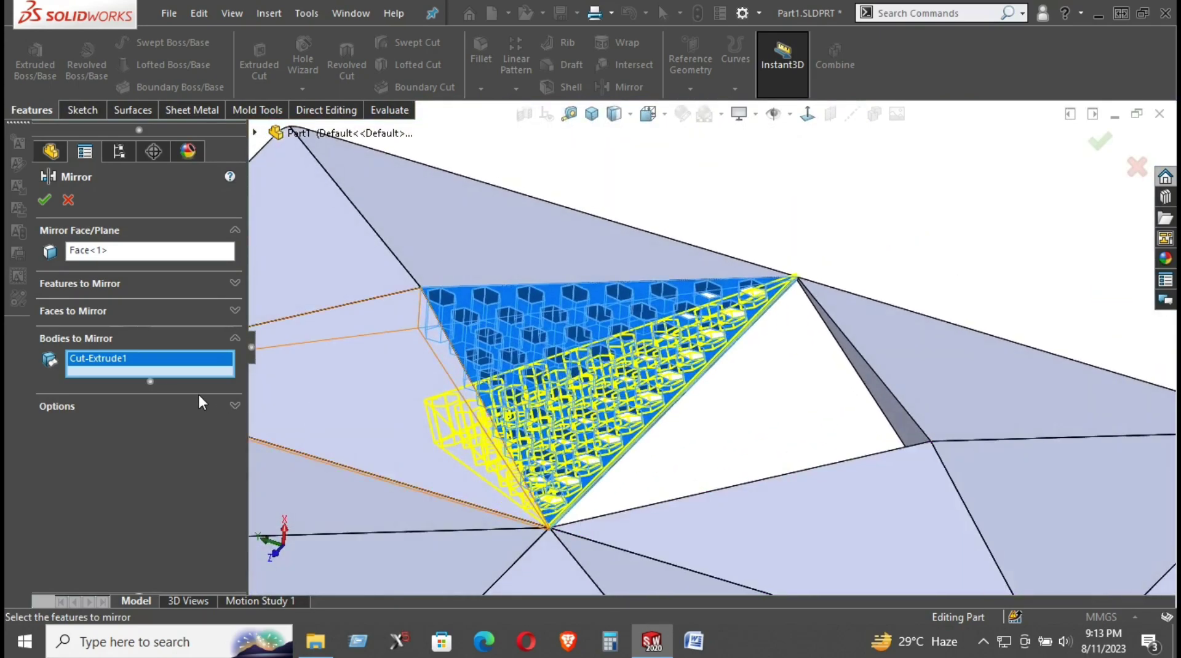
# Replace Face<1> with the facet's thin side face as the mirror plane and confirm.
pyautogui.click(157, 252)
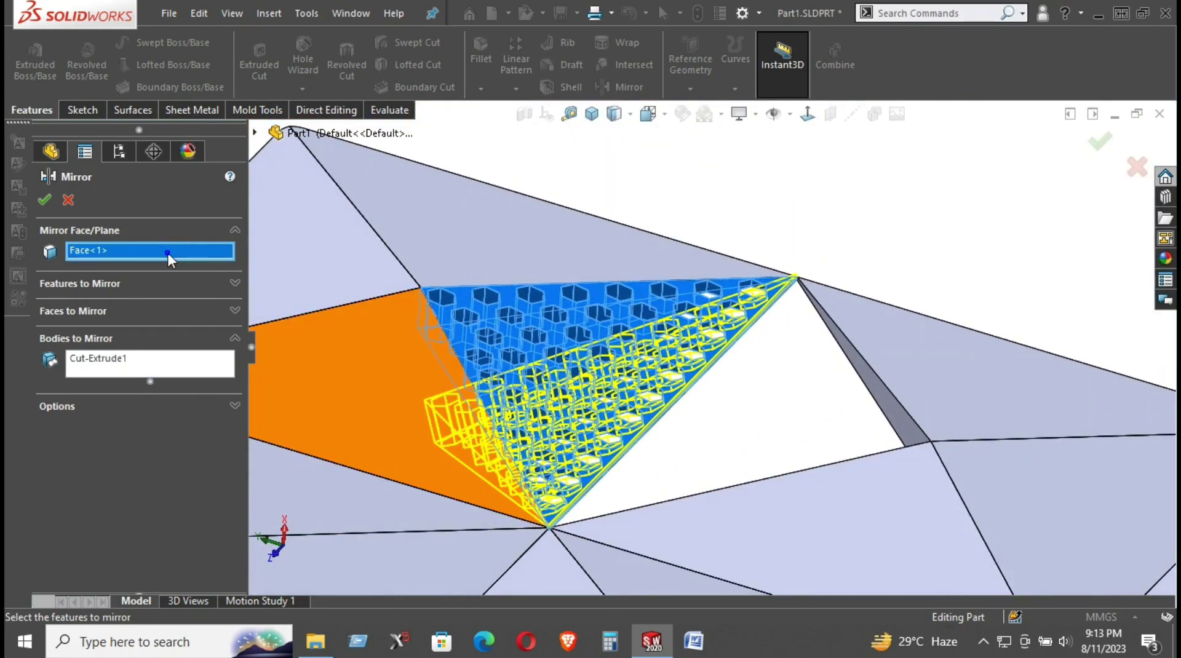
pyautogui.rightClick(170, 256)
pyautogui.click(211, 286)
pyautogui.scroll(-3, 689, 448)
pyautogui.scroll(-3, 689, 448)
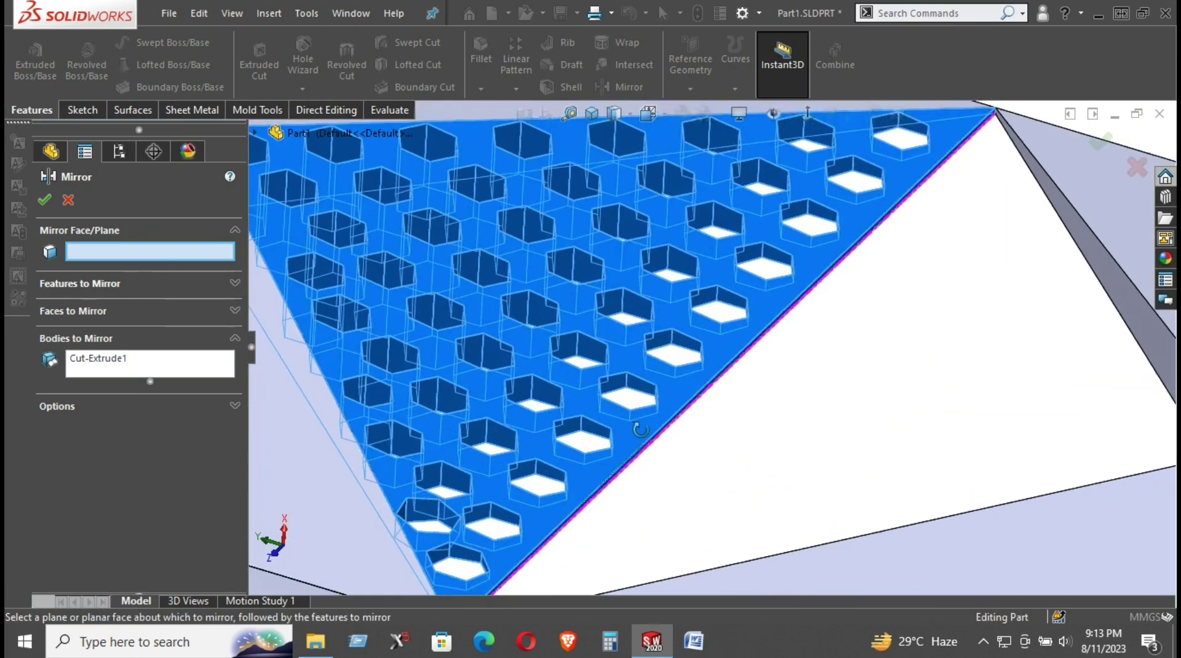
pyautogui.scroll(-2, 603, 471)
pyautogui.scroll(-1, 634, 461)
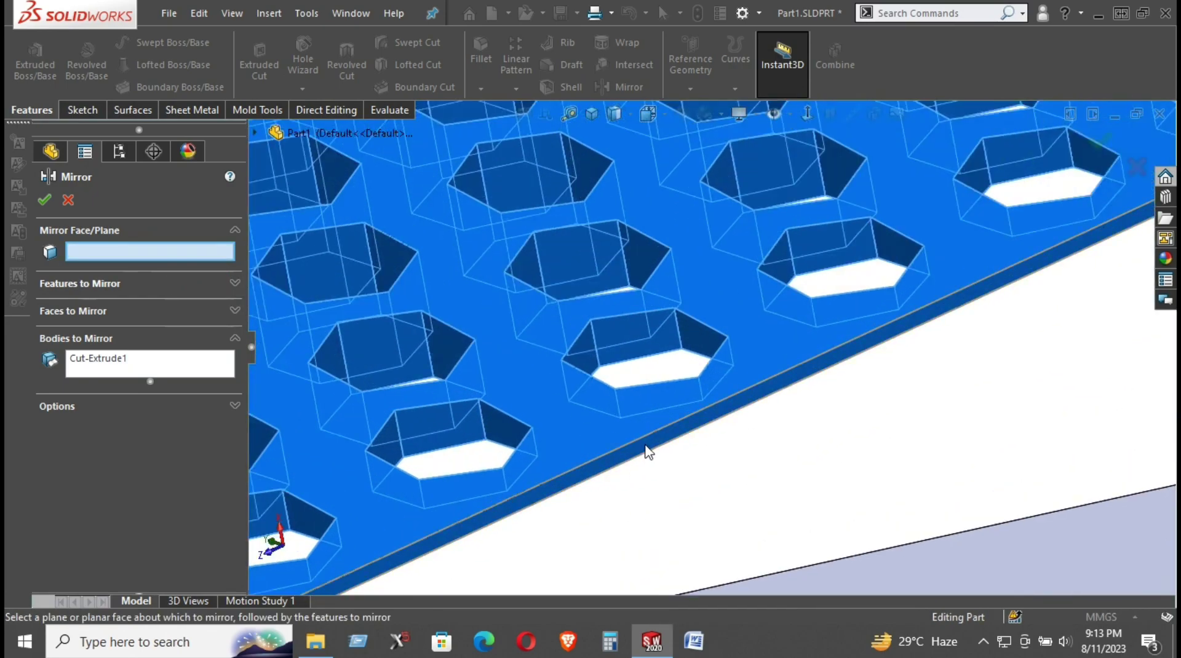
pyautogui.click(655, 453)
pyautogui.scroll(-1, 739, 465)
pyautogui.scroll(3, 563, 438)
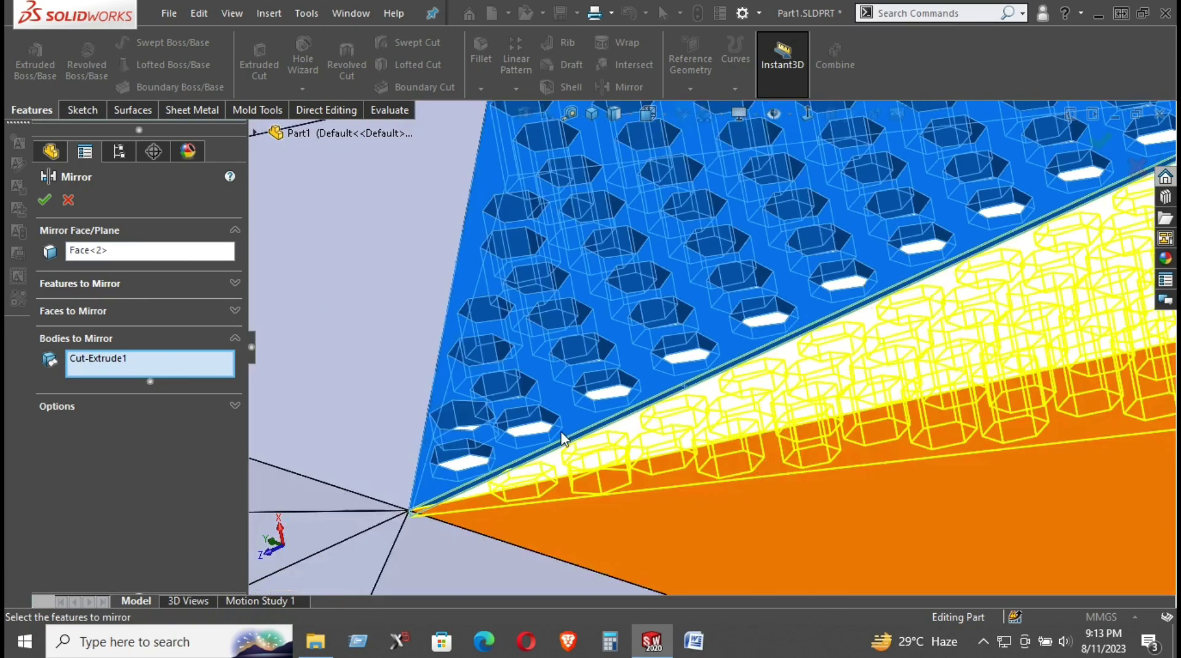
pyautogui.click(44, 200)
pyautogui.scroll(3, 553, 369)
# Hide the plain triangular facets just below the perforated patch.
pyautogui.scroll(-2, 615, 480)
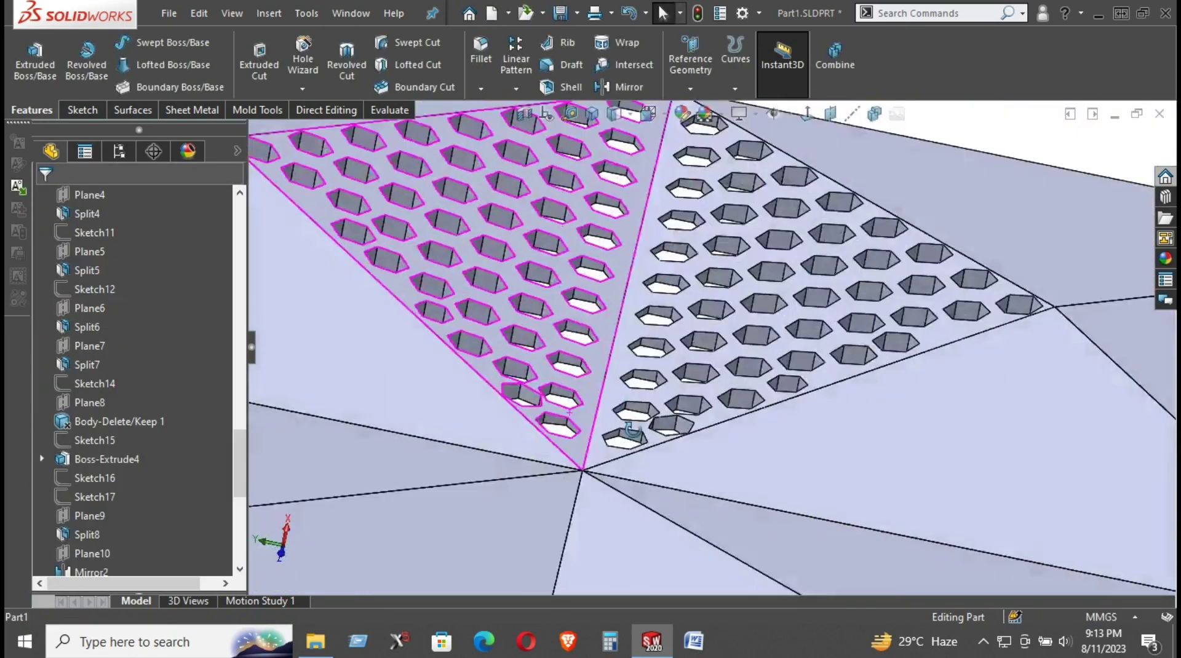
pyautogui.scroll(-2, 653, 492)
pyautogui.scroll(2, 653, 493)
pyautogui.scroll(2, 652, 471)
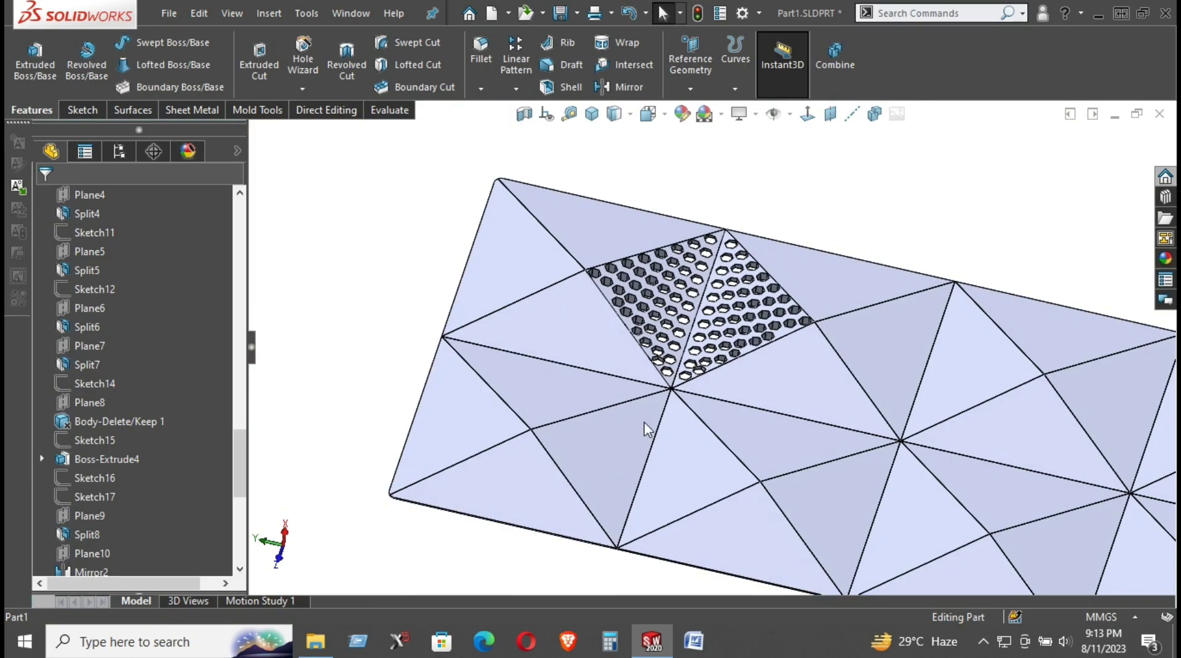
pyautogui.scroll(-1, 842, 360)
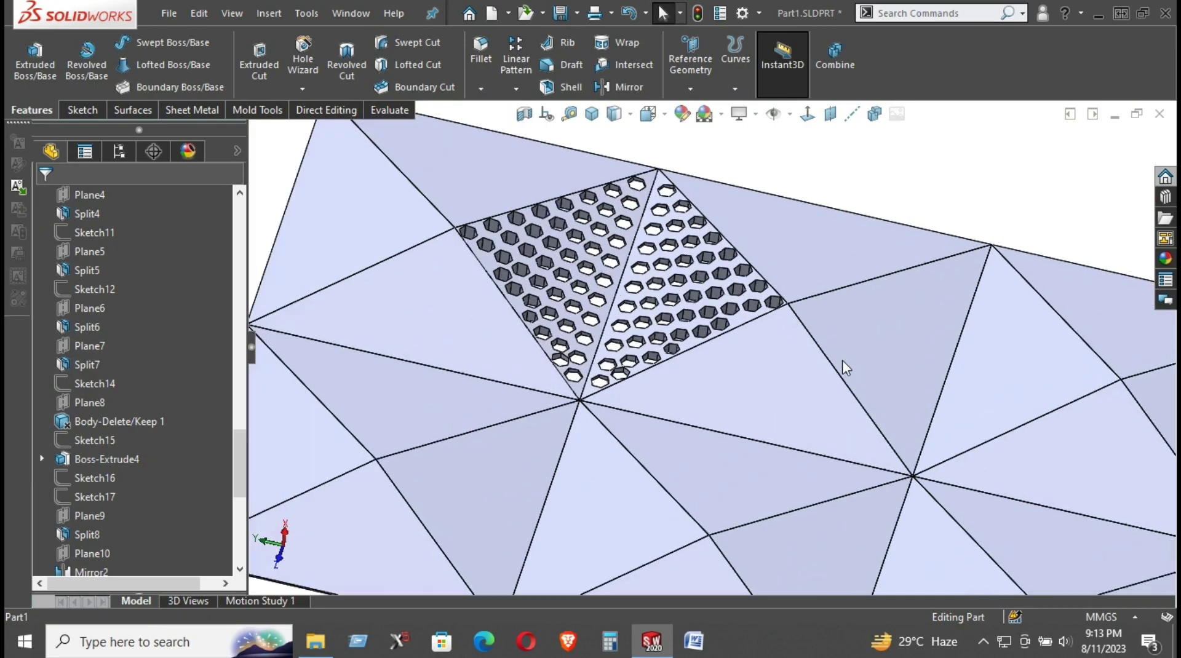
pyautogui.scroll(-2, 830, 368)
pyautogui.scroll(1, 738, 375)
pyautogui.scroll(1, 714, 379)
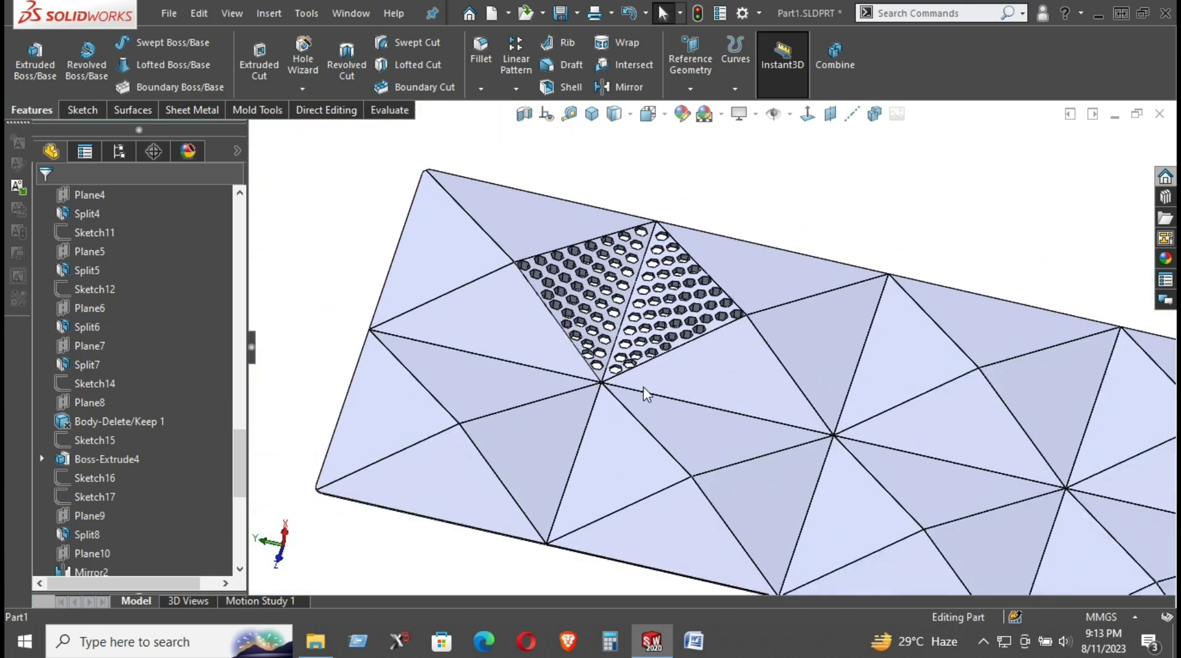
pyautogui.scroll(-1, 649, 373)
pyautogui.scroll(-1, 638, 371)
pyautogui.click(545, 440)
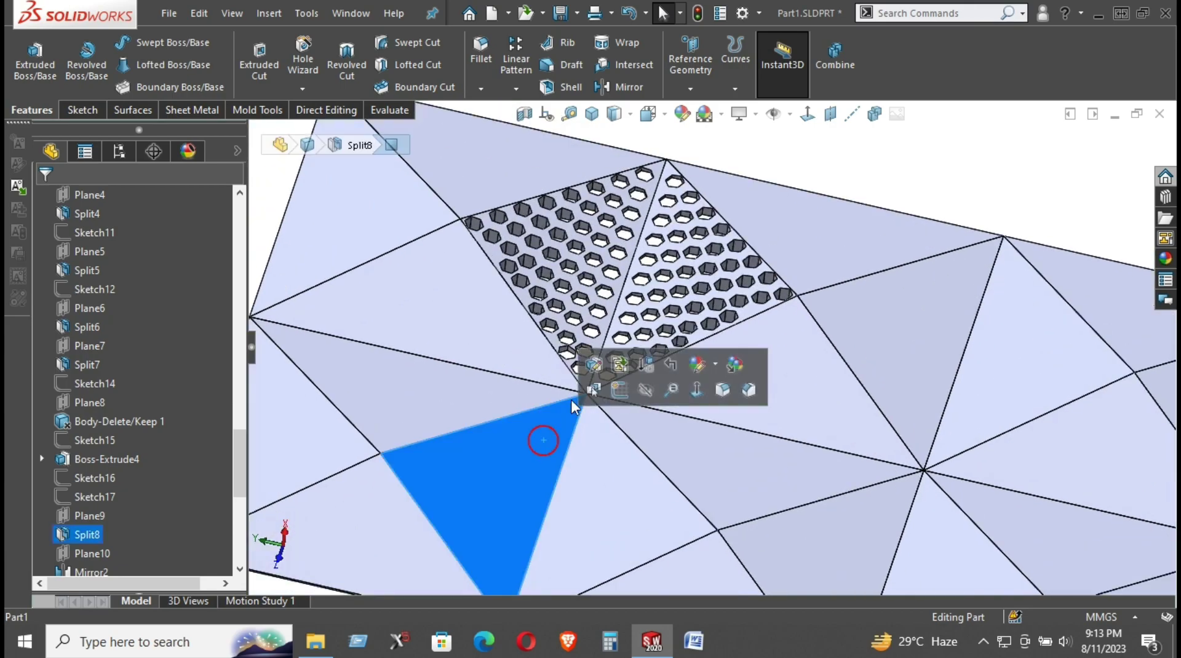
pyautogui.click(610, 468)
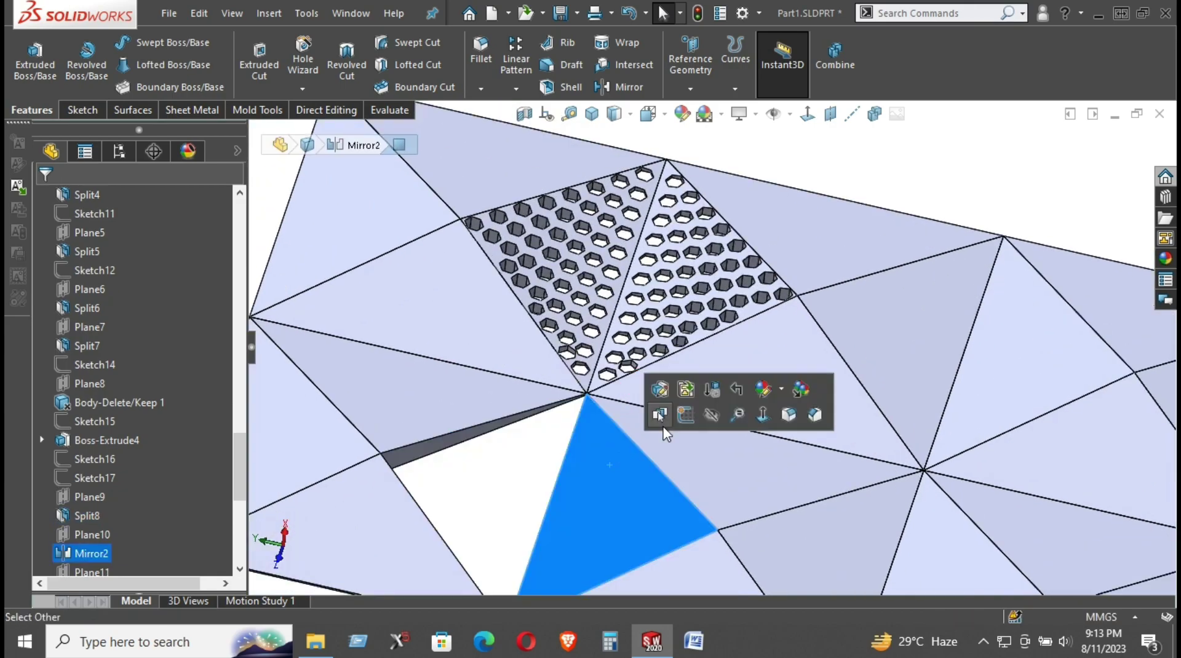
pyautogui.click(707, 414)
# Hide the remaining Mirror2 facet body below the patch.
pyautogui.scroll(-1, 629, 405)
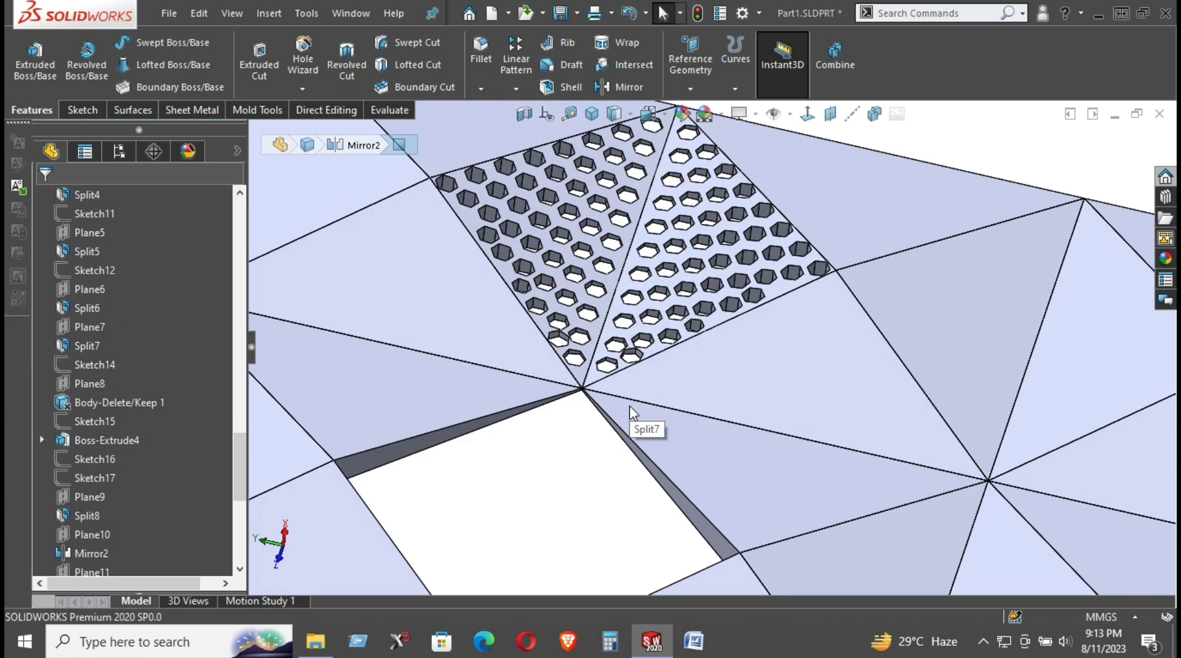
pyautogui.scroll(2, 630, 407)
pyautogui.moveTo(587, 385)
pyautogui.mouseDown(button='middle')
pyautogui.moveTo(614, 387)
pyautogui.moveTo(622, 409)
pyautogui.mouseUp(button='middle')
pyautogui.scroll(-3, 697, 396)
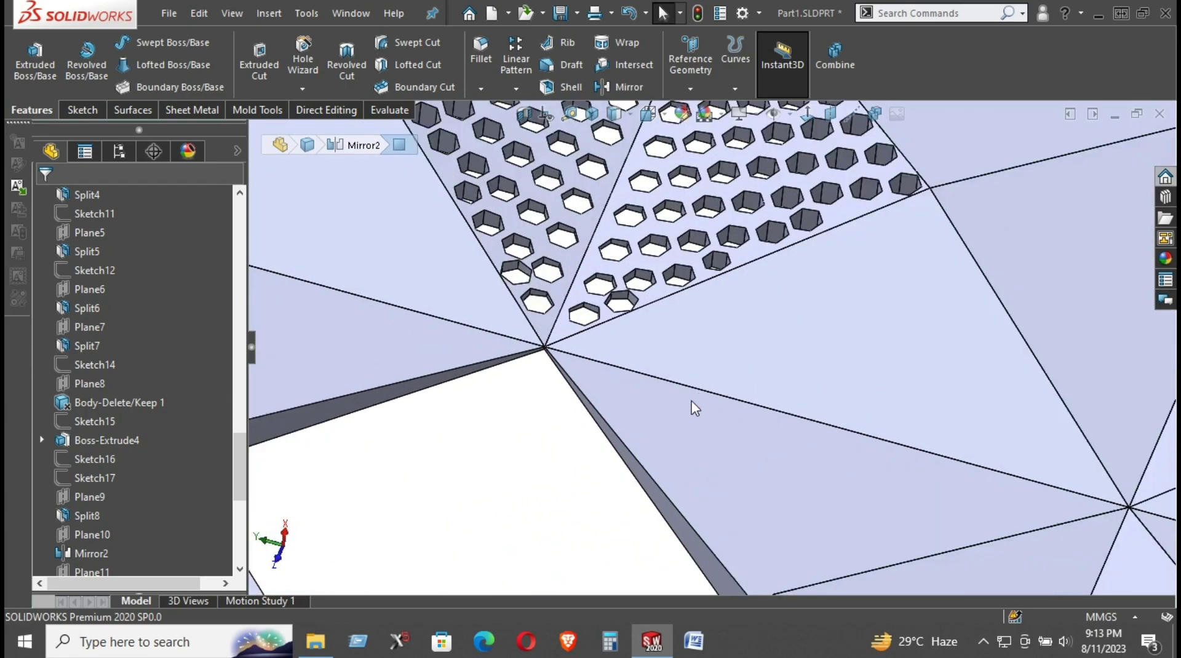
pyautogui.rightClick(649, 402)
pyautogui.click(717, 252)
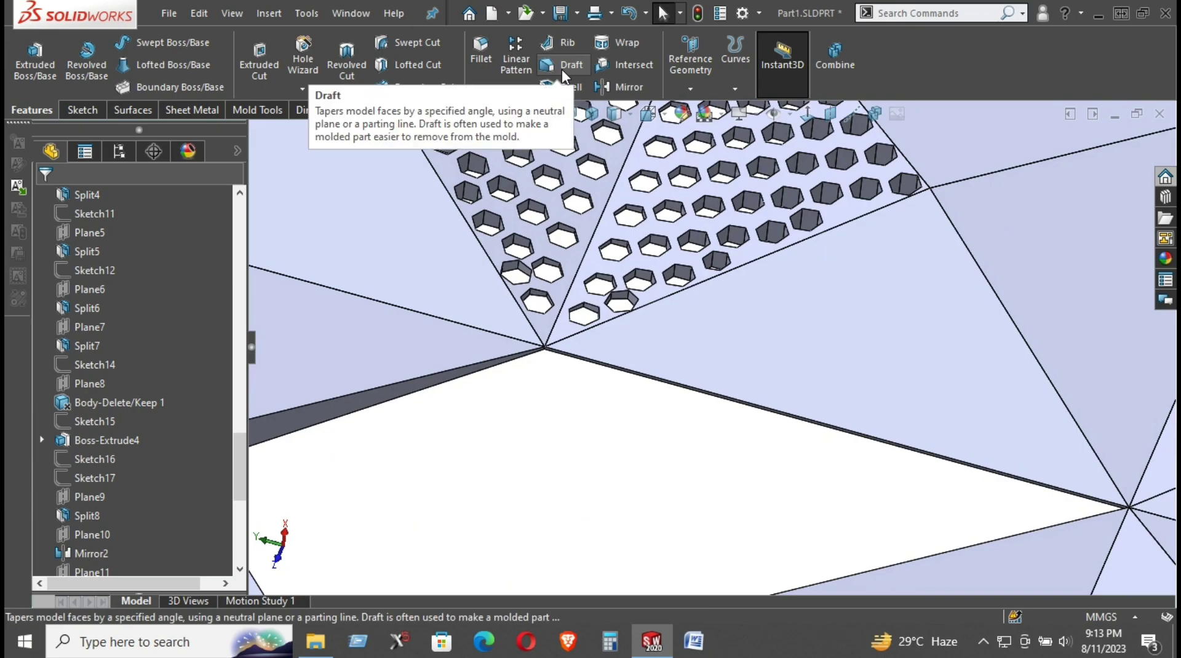
# Start a new Mirror and set the plate's edge face, Face<2>, as the mirror face.
pyautogui.click(623, 83)
pyautogui.scroll(-5, 700, 433)
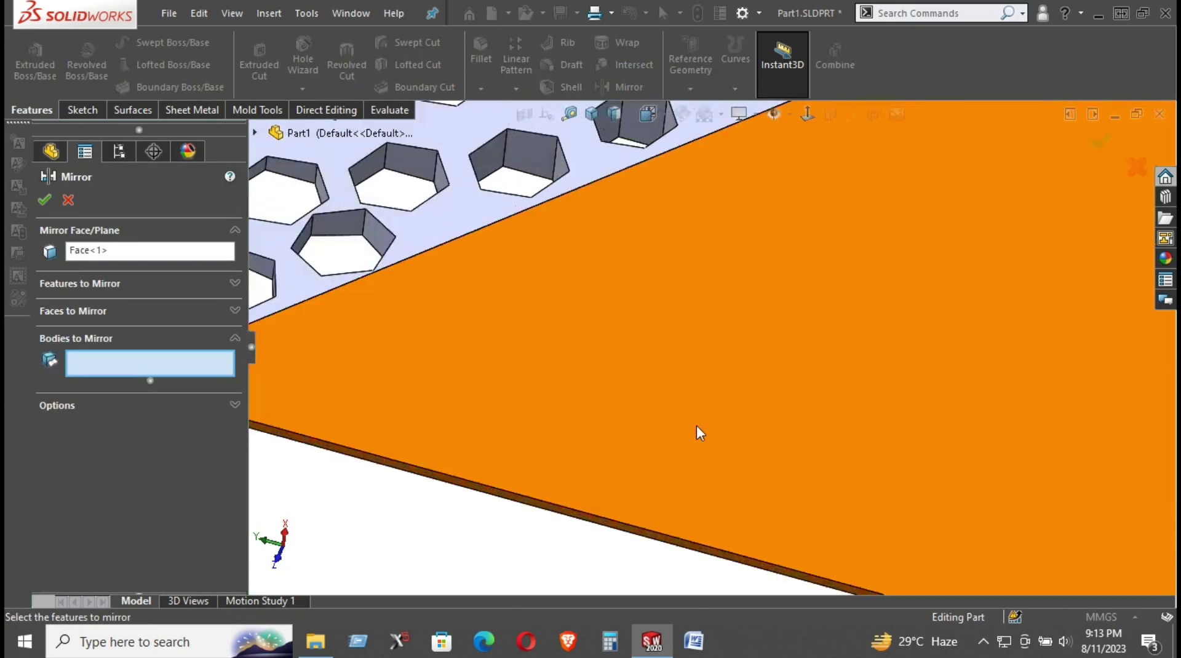
pyautogui.scroll(-3, 532, 590)
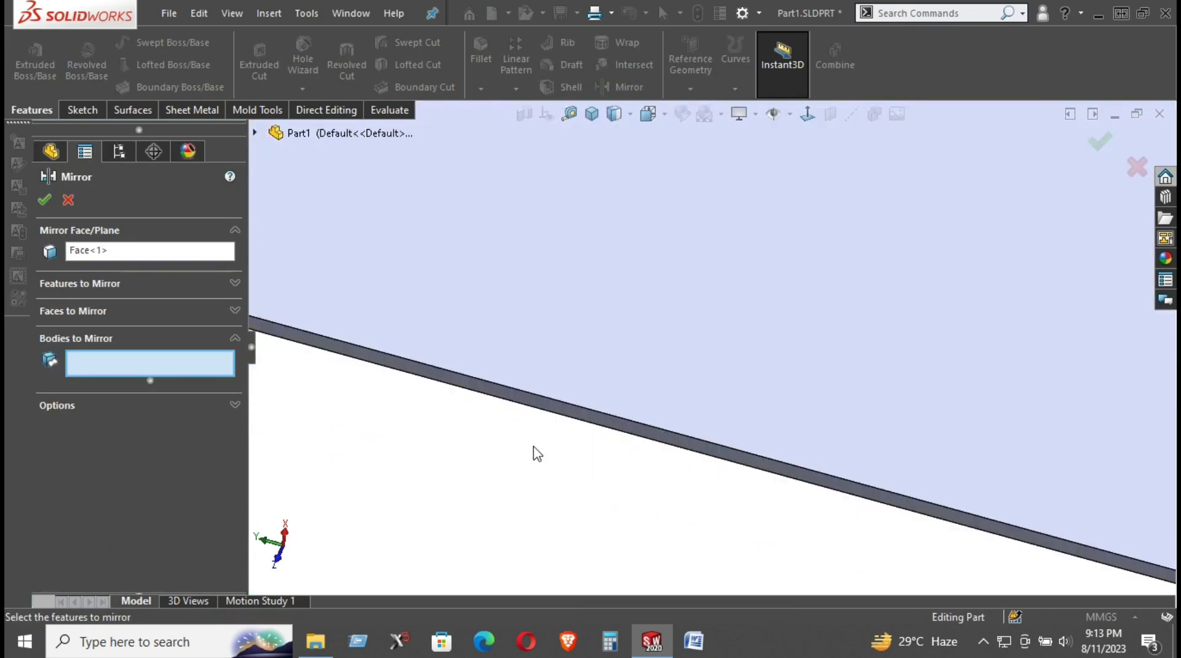
pyautogui.click(569, 418)
pyautogui.scroll(4, 582, 422)
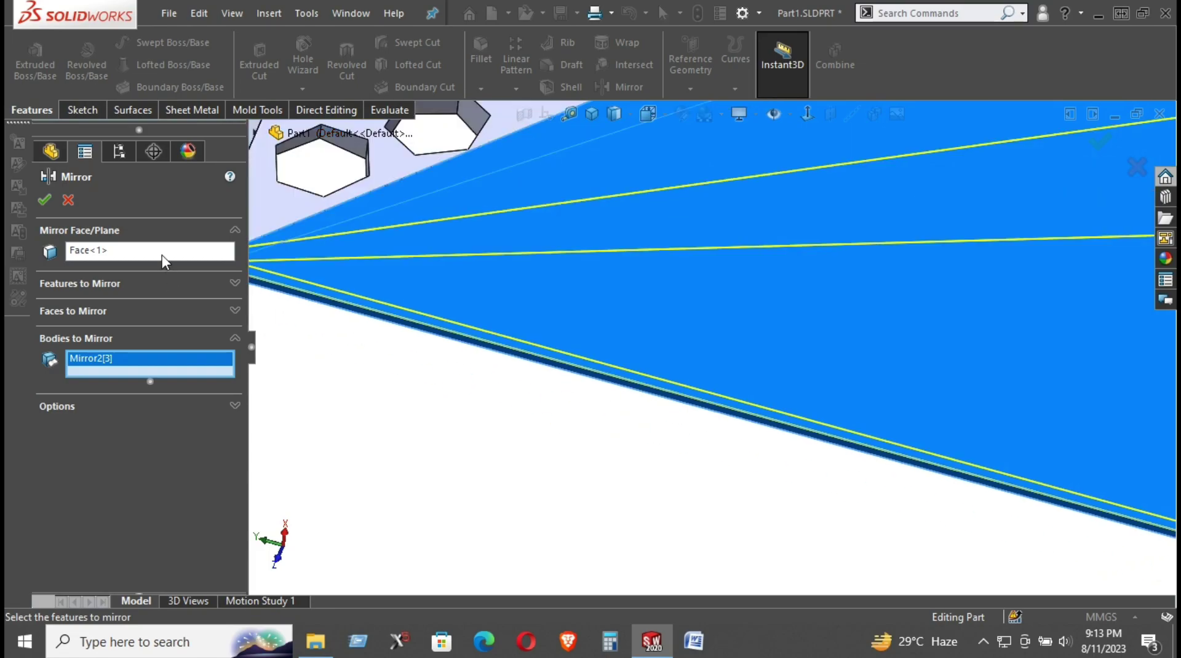
pyautogui.click(204, 253)
pyautogui.rightClick(204, 253)
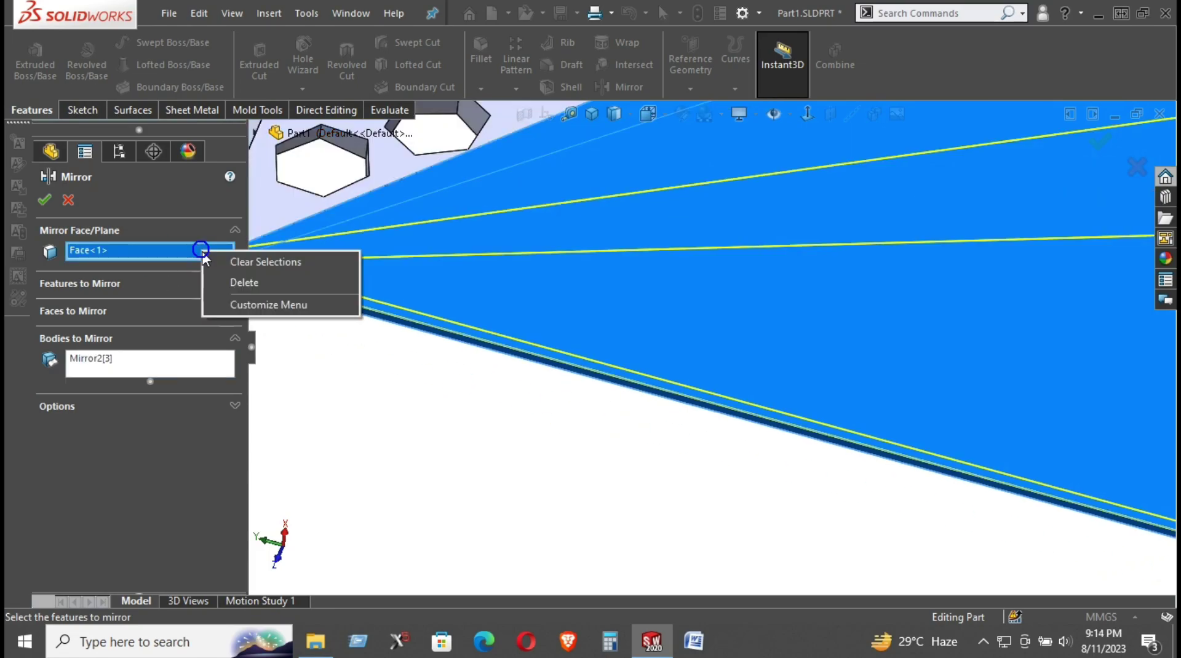
pyautogui.click(236, 283)
pyautogui.scroll(-2, 557, 397)
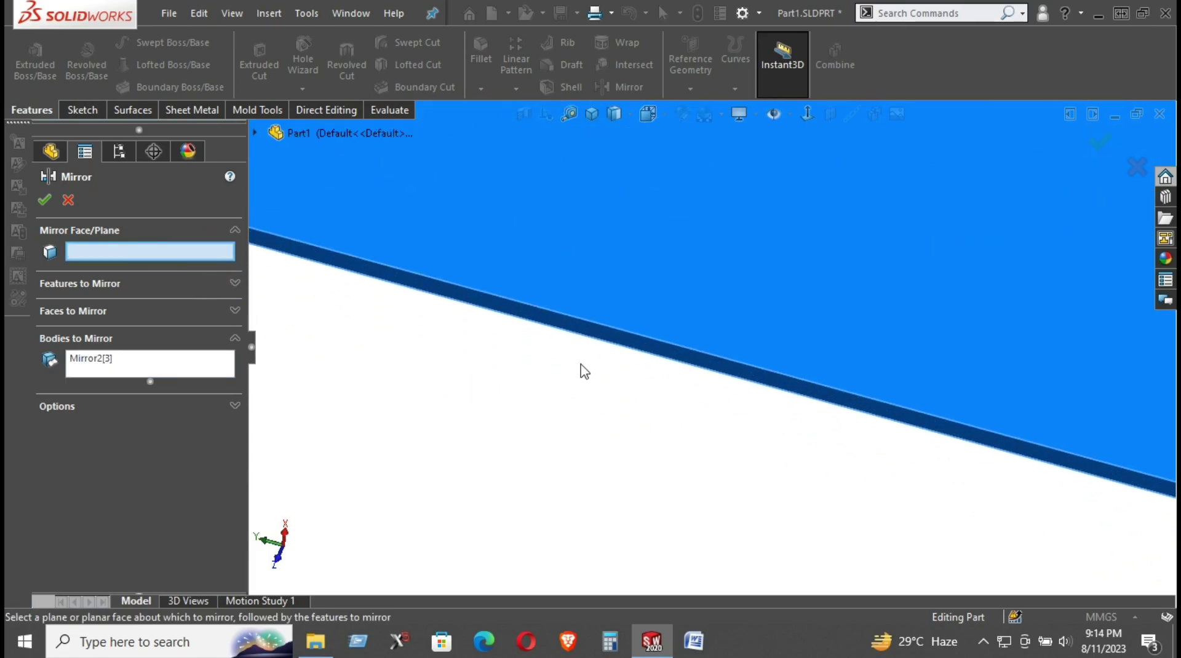
pyautogui.click(603, 339)
# Mirror the Mirror12 and Cut-Extrude1 bodies, excluding Mirror2[3], and confirm.
pyautogui.scroll(4, 553, 424)
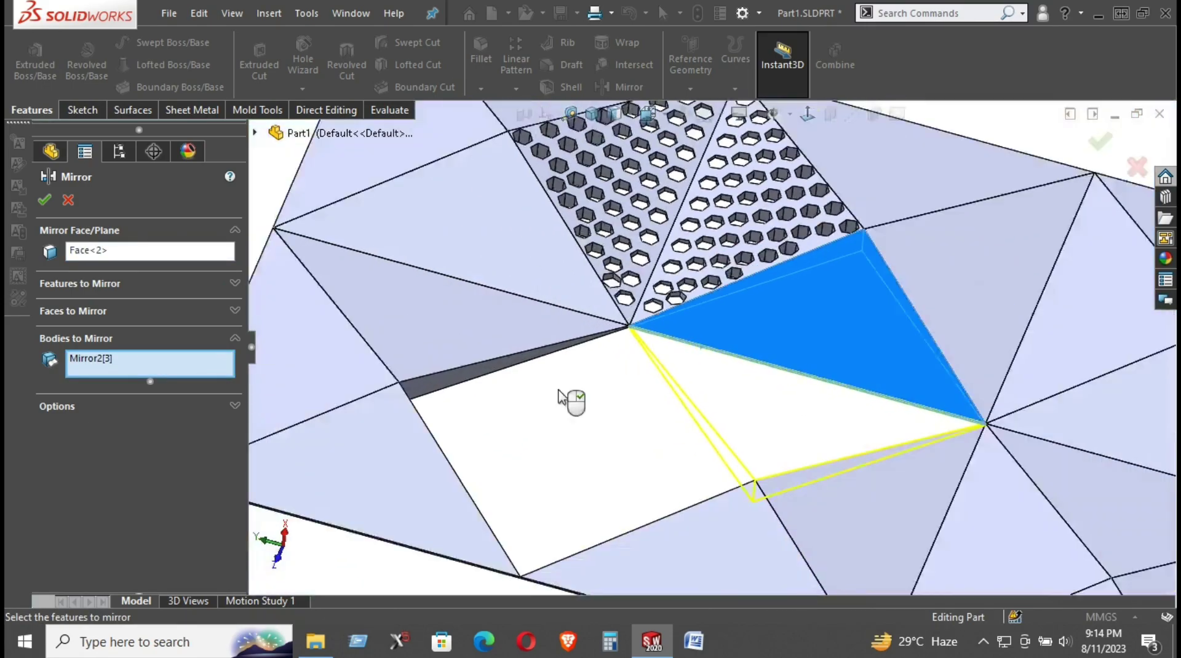
pyautogui.click(704, 271)
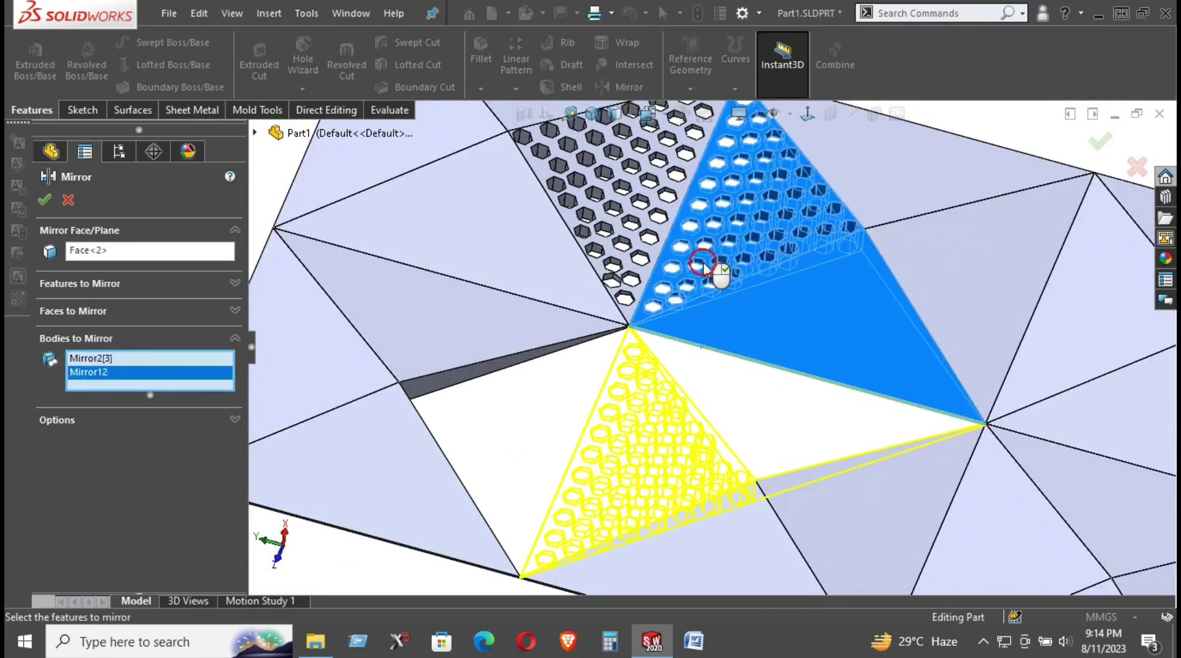
pyautogui.click(595, 220)
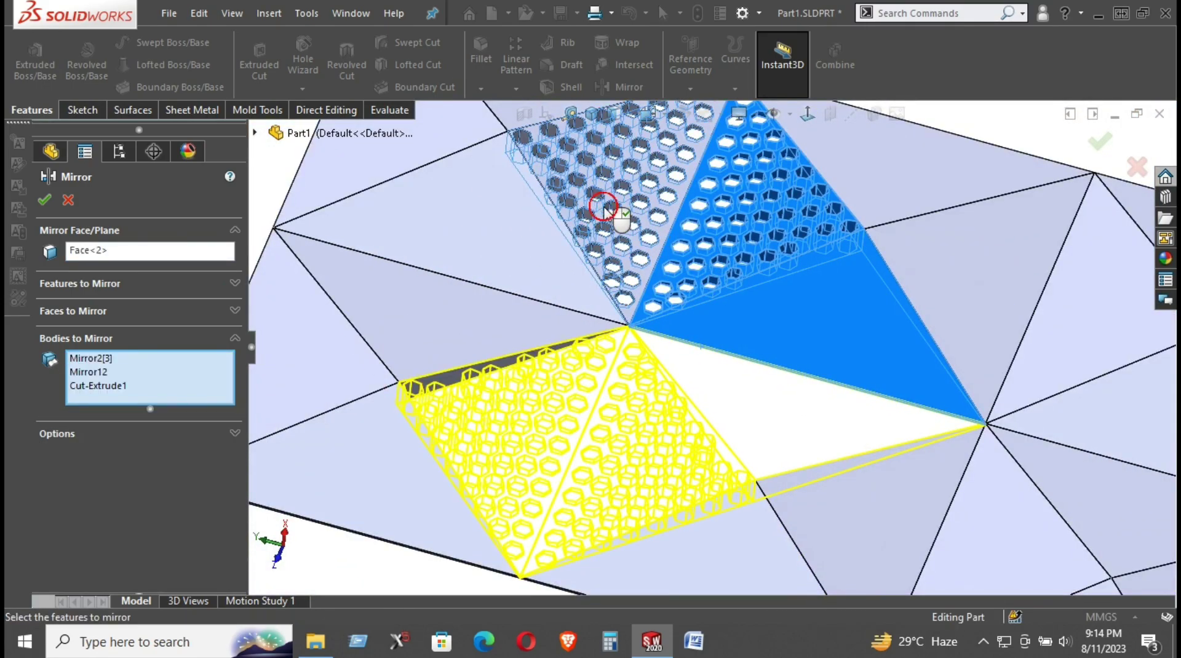
pyautogui.click(89, 359)
pyautogui.rightClick(89, 360)
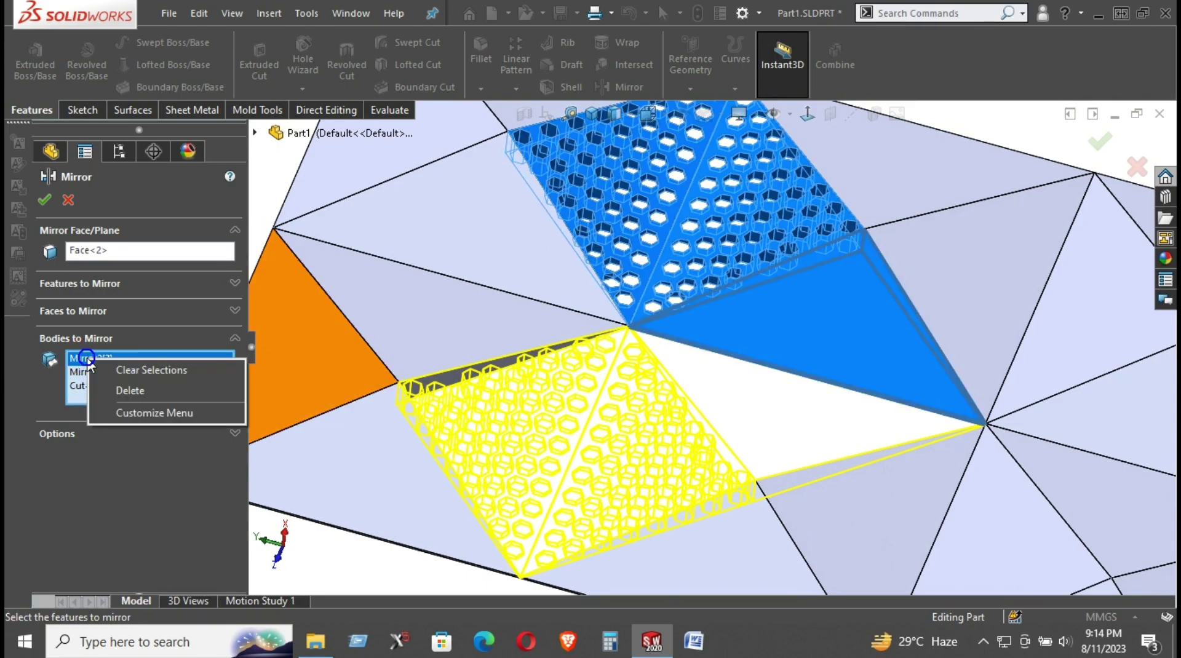
pyautogui.click(147, 388)
pyautogui.scroll(2, 603, 438)
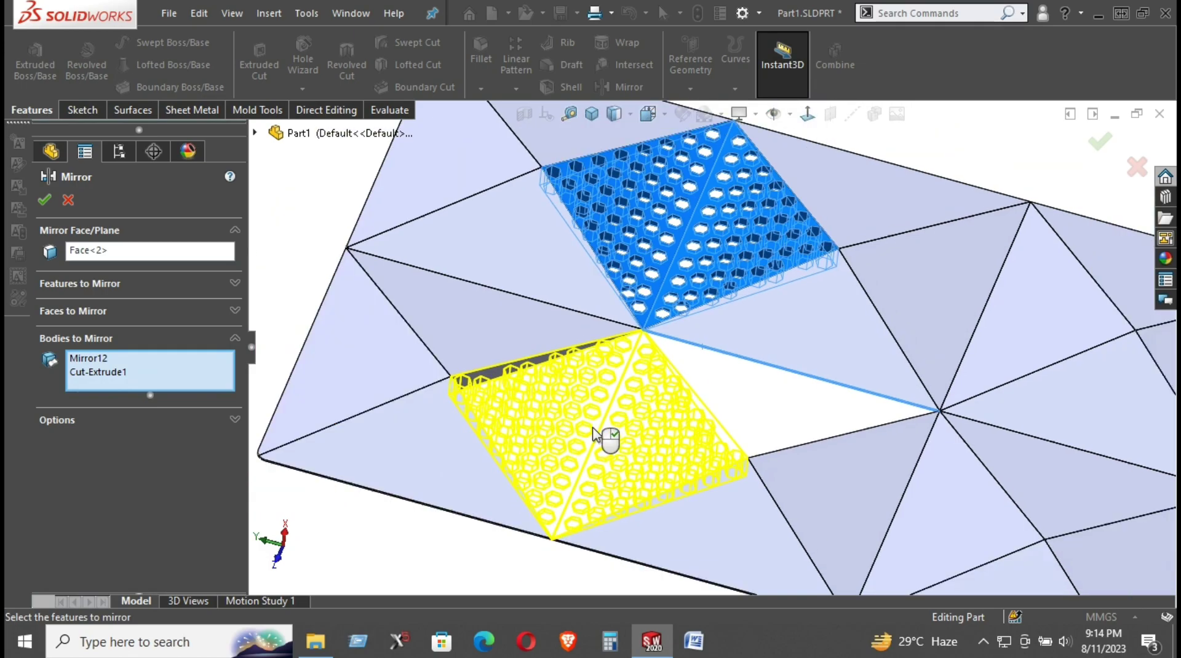
pyautogui.scroll(1, 604, 438)
pyautogui.click(43, 200)
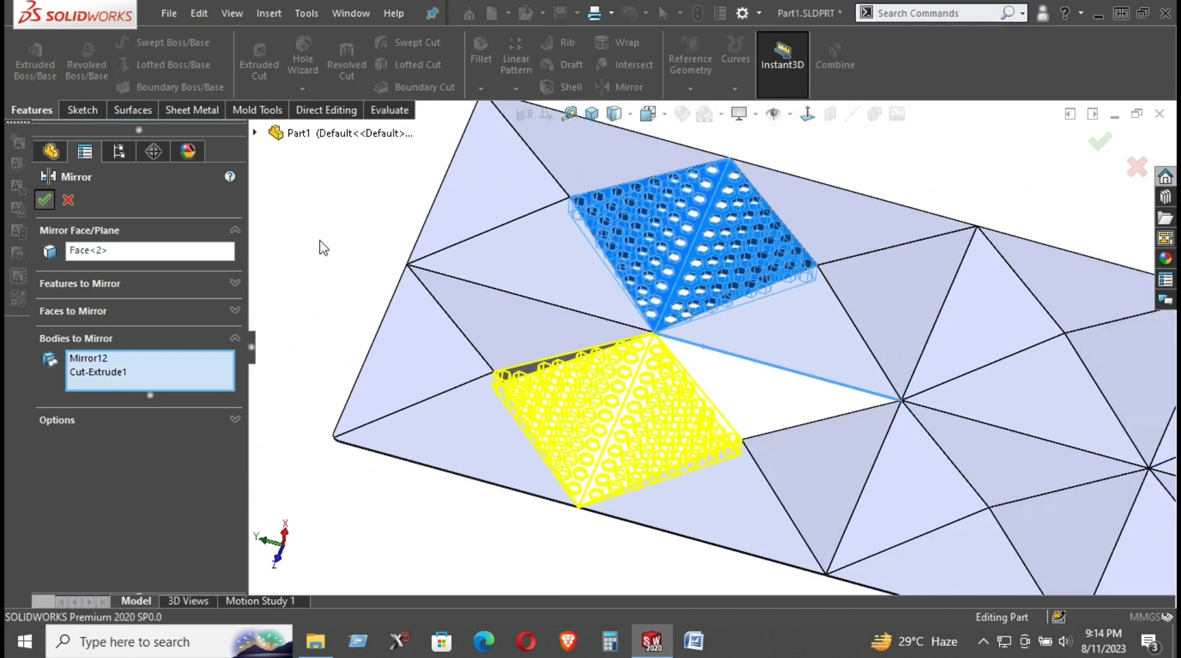
pyautogui.moveTo(382, 296)
pyautogui.mouseDown(button='middle')
pyautogui.moveTo(448, 276)
pyautogui.moveTo(414, 338)
pyautogui.moveTo(445, 382)
pyautogui.mouseUp(button='middle')
pyautogui.moveTo(687, 525); pyautogui.dragTo(638, 480, button='middle')
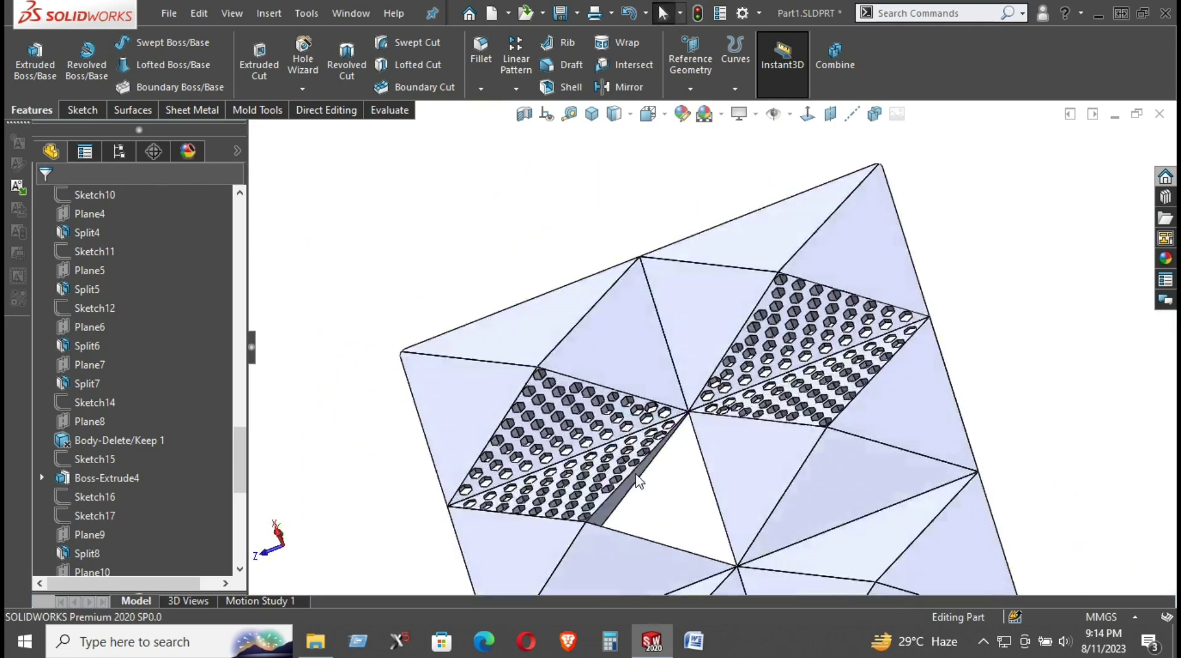
pyautogui.scroll(-2, 673, 467)
pyautogui.scroll(-2, 675, 460)
pyautogui.scroll(-1, 675, 460)
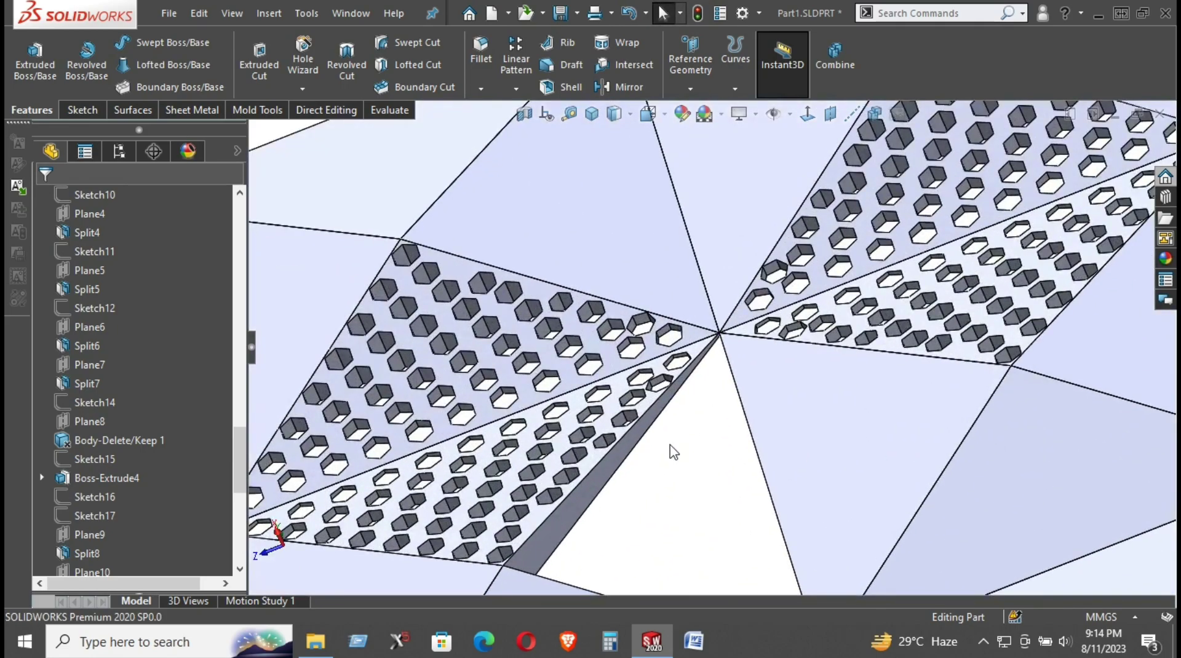
pyautogui.scroll(3, 667, 453)
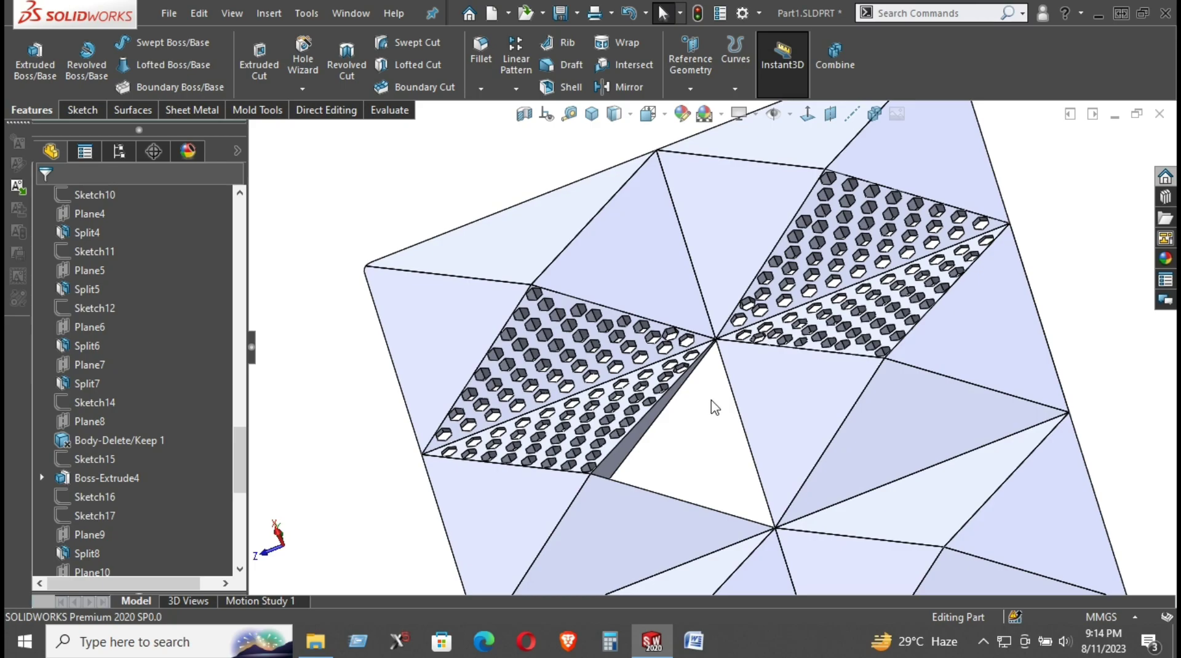
# Mirror the hexagon-perforated plate body across its thin side face into the adjacent triangle.
pyautogui.moveTo(774, 339)
pyautogui.mouseDown(button='middle')
pyautogui.moveTo(782, 383)
pyautogui.moveTo(801, 389)
pyautogui.mouseUp(button='middle')
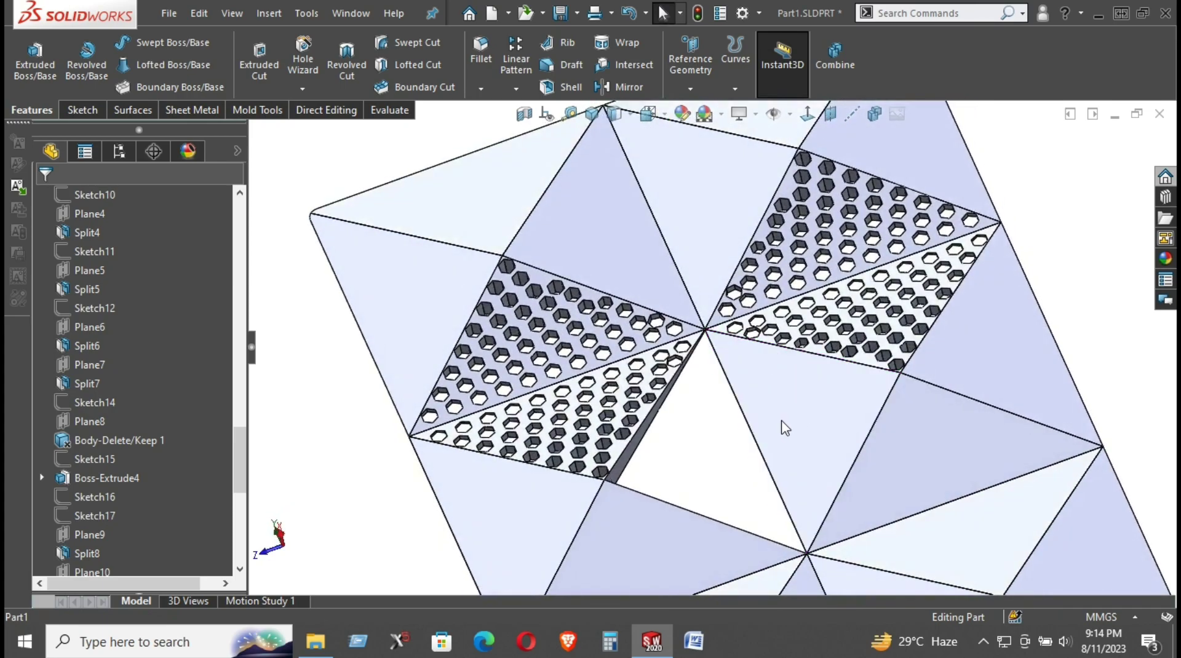
pyautogui.scroll(-2, 683, 426)
pyautogui.click(632, 440)
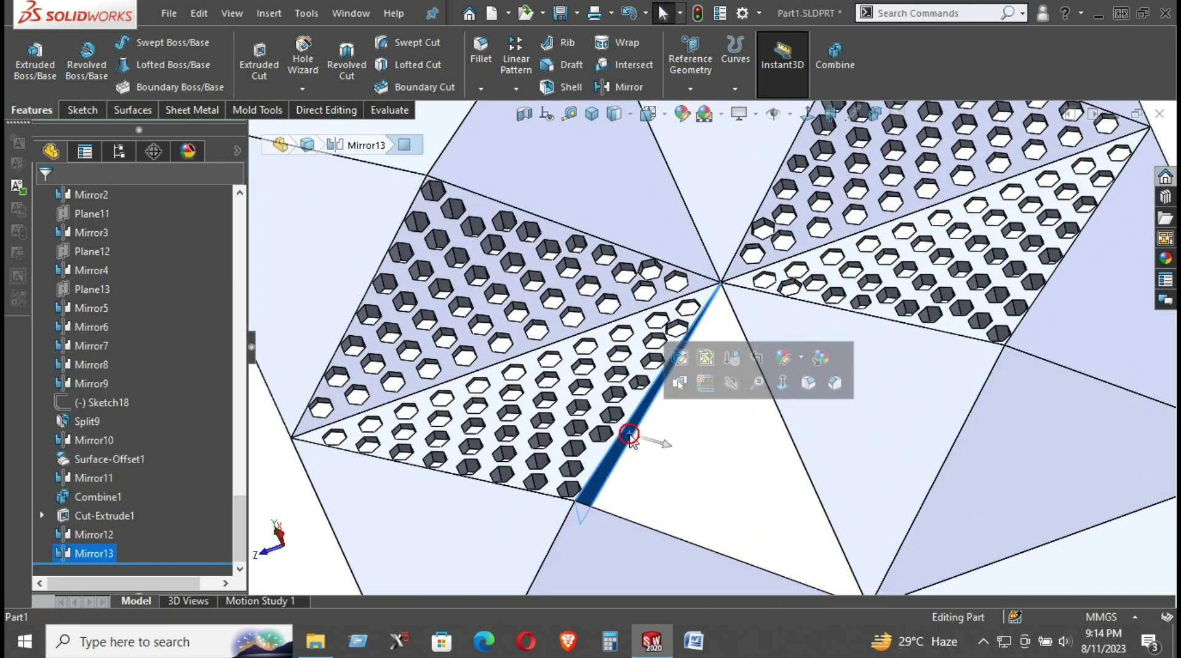
pyautogui.click(626, 87)
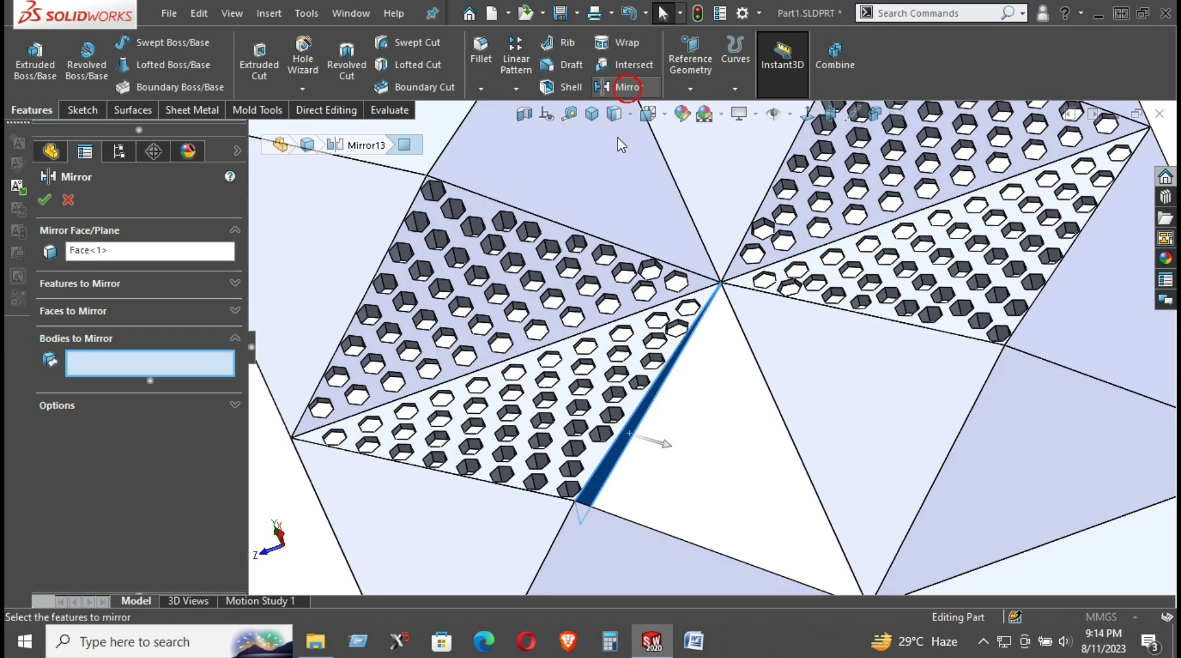
pyautogui.click(533, 374)
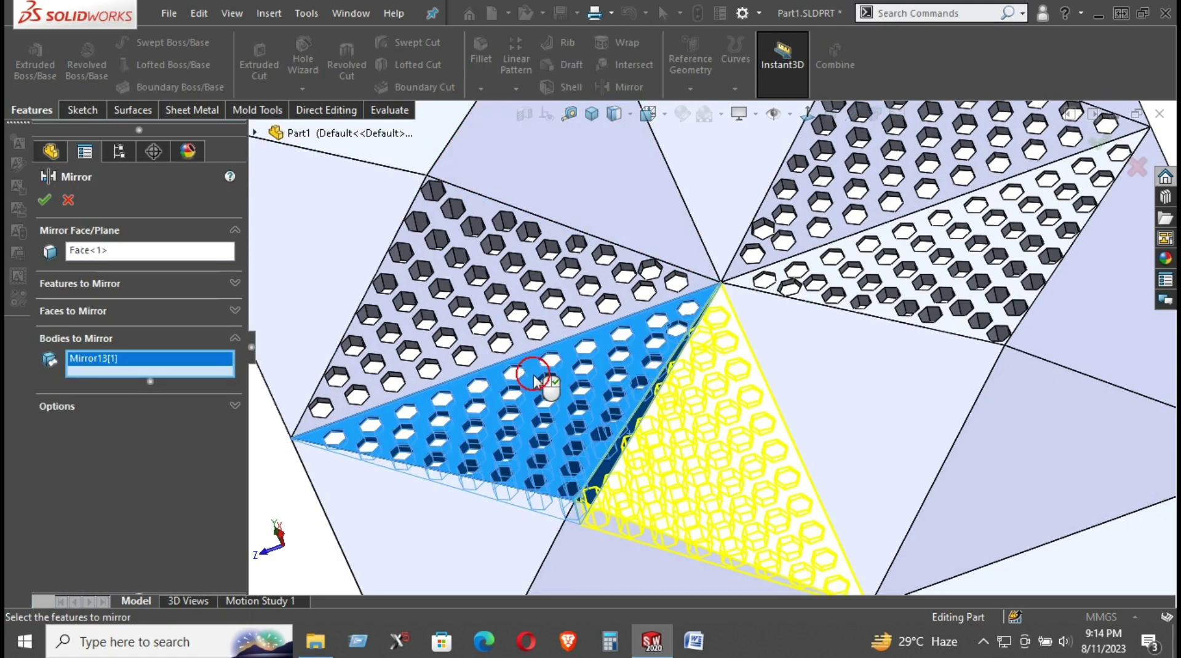
pyautogui.click(54, 208)
# Hide the plain triangle under the new plate, then mirror that plate across its own side face.
pyautogui.click(865, 396)
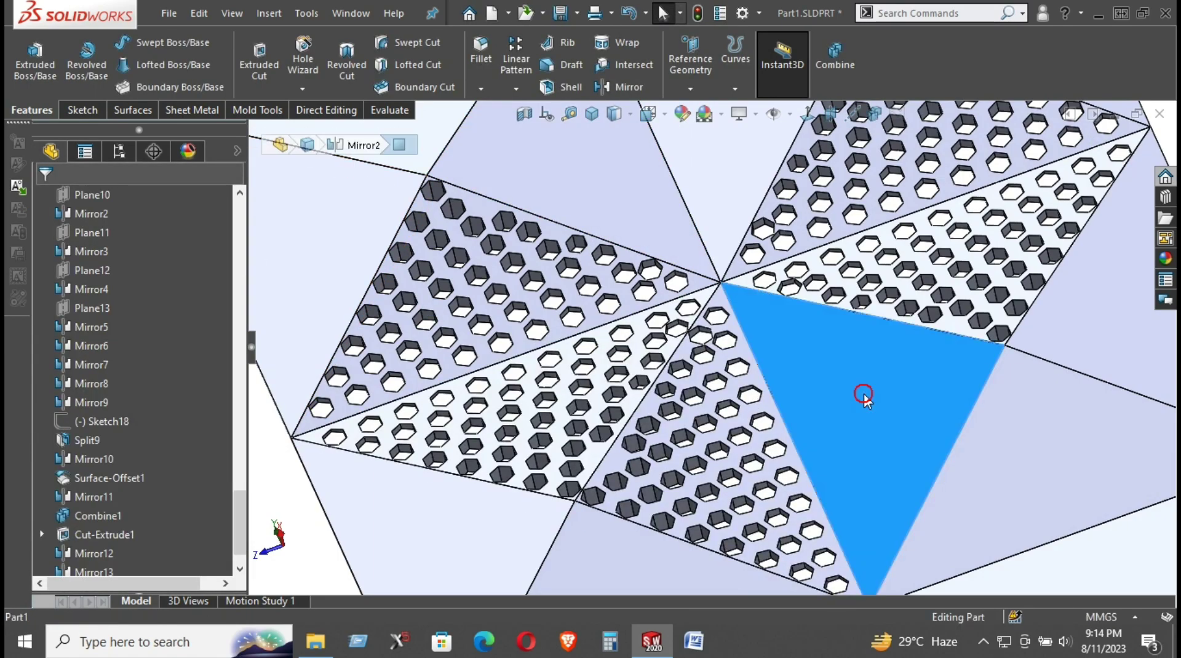
pyautogui.click(940, 342)
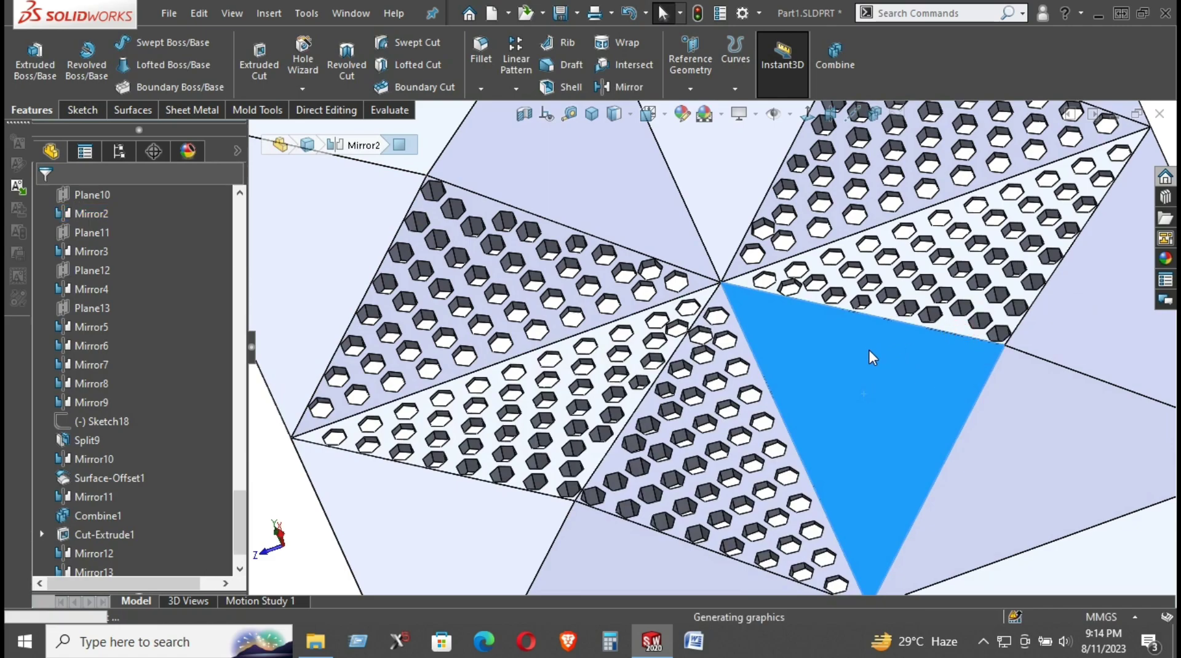
pyautogui.click(895, 332)
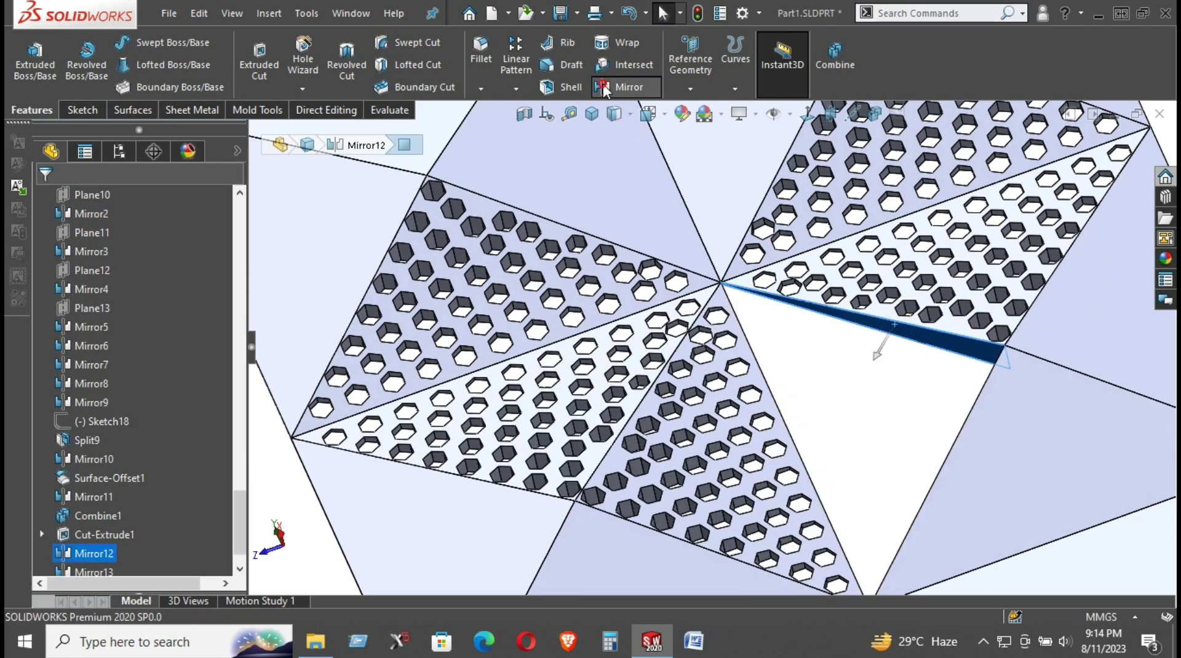
pyautogui.click(621, 86)
pyautogui.click(873, 273)
pyautogui.click(44, 199)
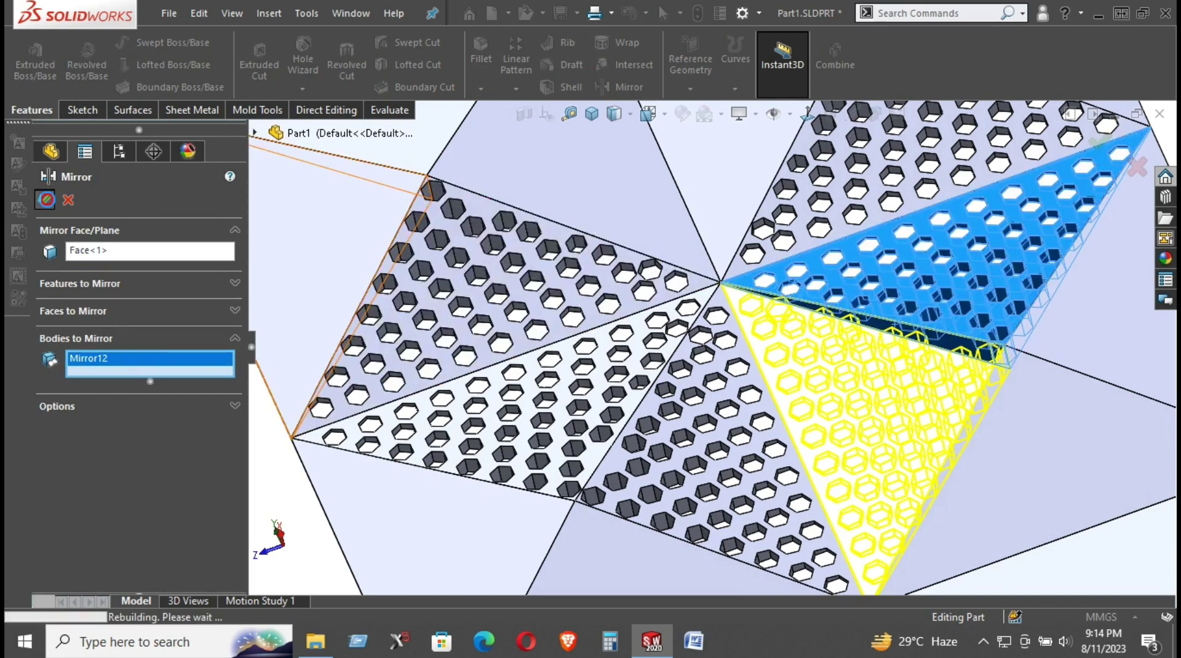
# Hide the plain lower-left and right-hand triangle bodies.
pyautogui.press('z')
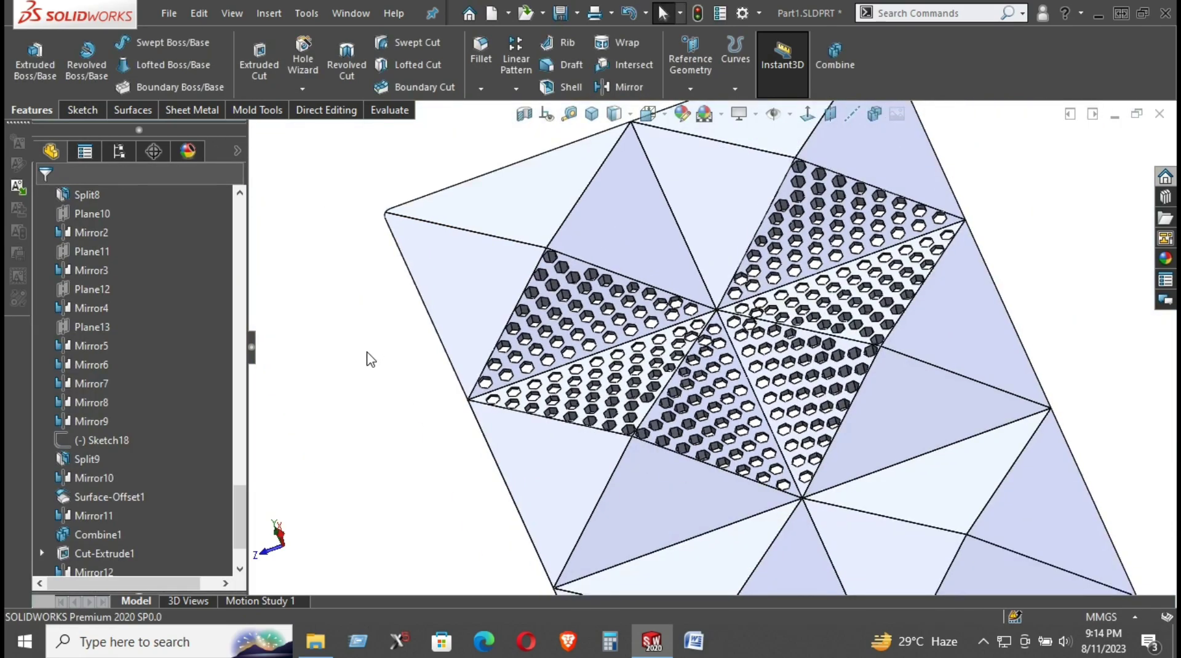
pyautogui.moveTo(369, 359)
pyautogui.mouseDown(button='middle')
pyautogui.moveTo(483, 435)
pyautogui.moveTo(590, 453)
pyautogui.mouseUp(button='middle')
pyautogui.scroll(-2, 677, 484)
pyautogui.click(675, 390)
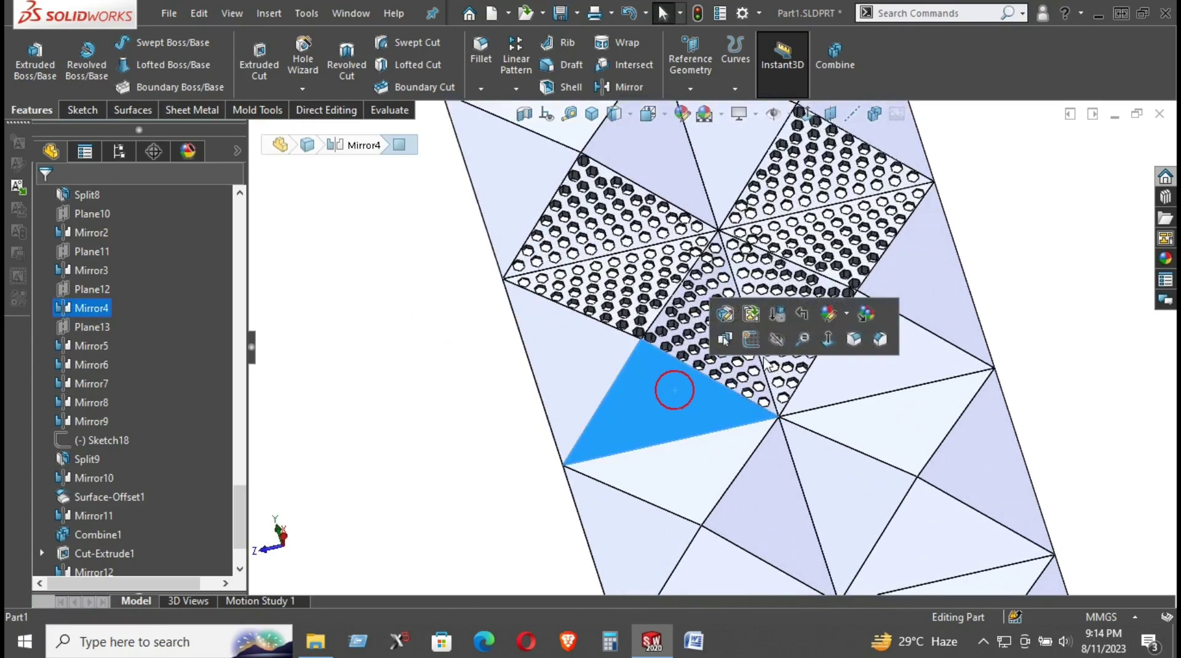
pyautogui.click(877, 371)
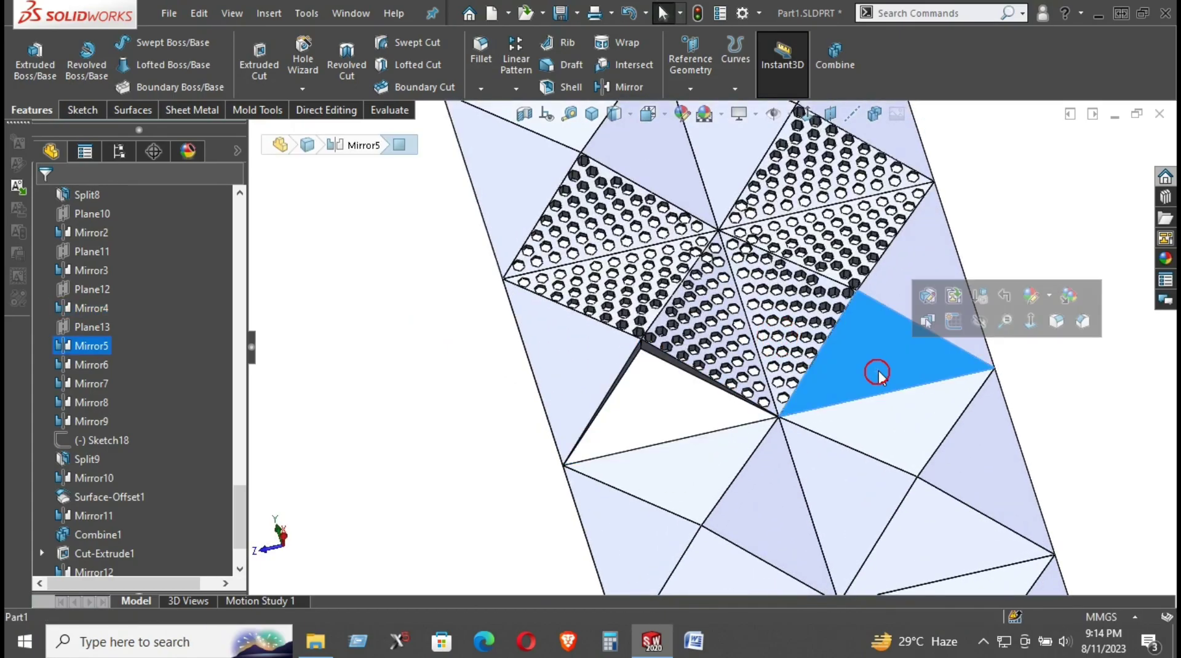
pyautogui.click(987, 324)
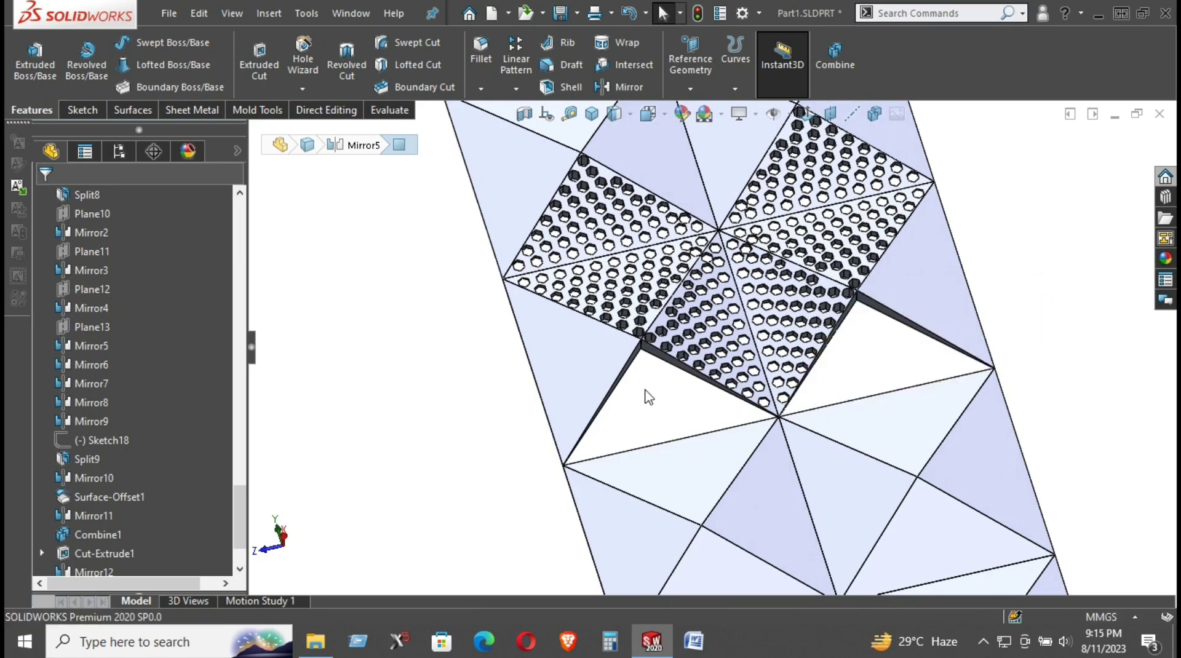
# Mirror the perforated plate across its thin edge face into the lower-left triangle.
pyautogui.click(667, 360)
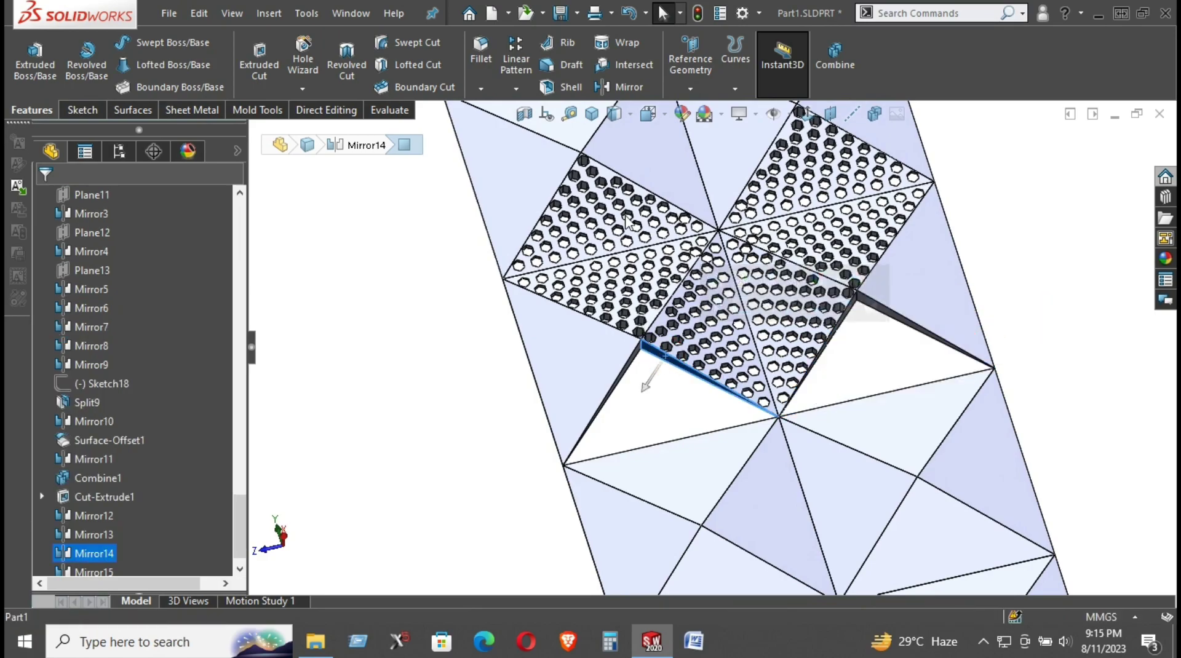
pyautogui.click(600, 86)
pyautogui.click(714, 348)
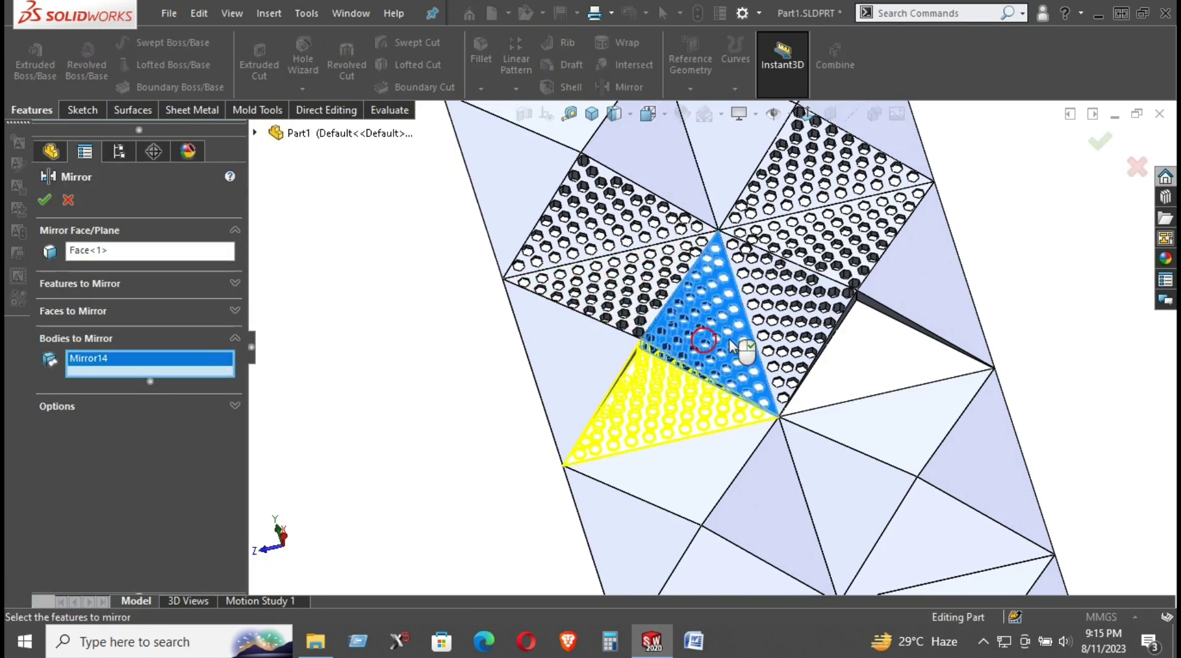
pyautogui.click(799, 338)
pyautogui.click(796, 336)
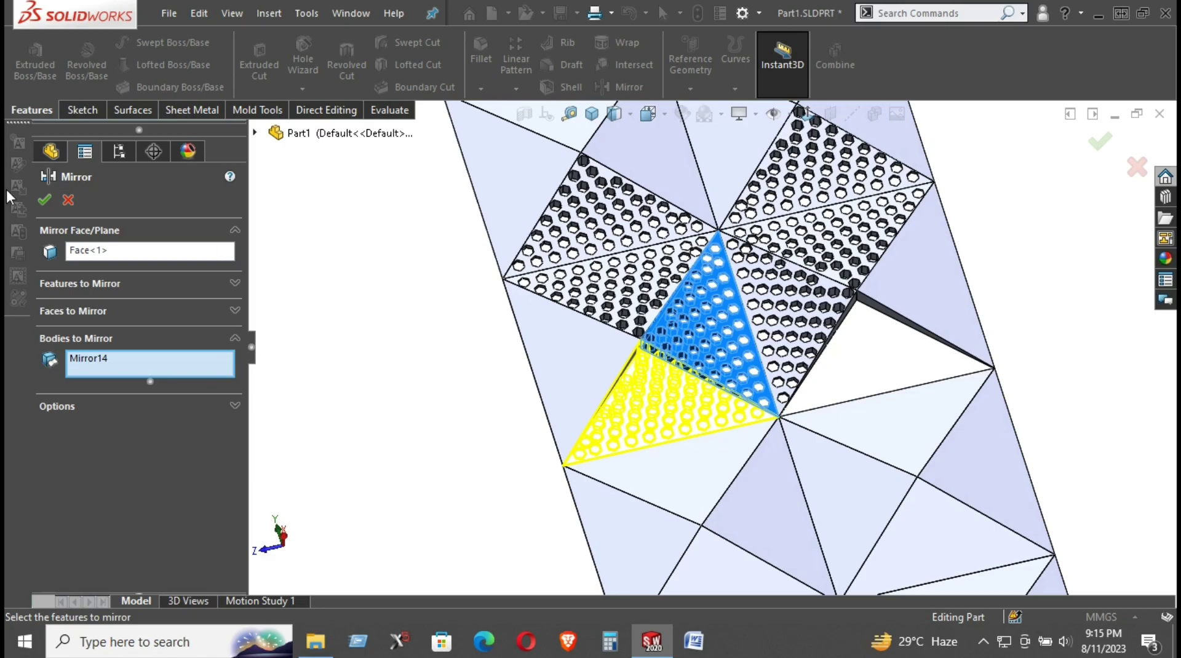
pyautogui.click(50, 200)
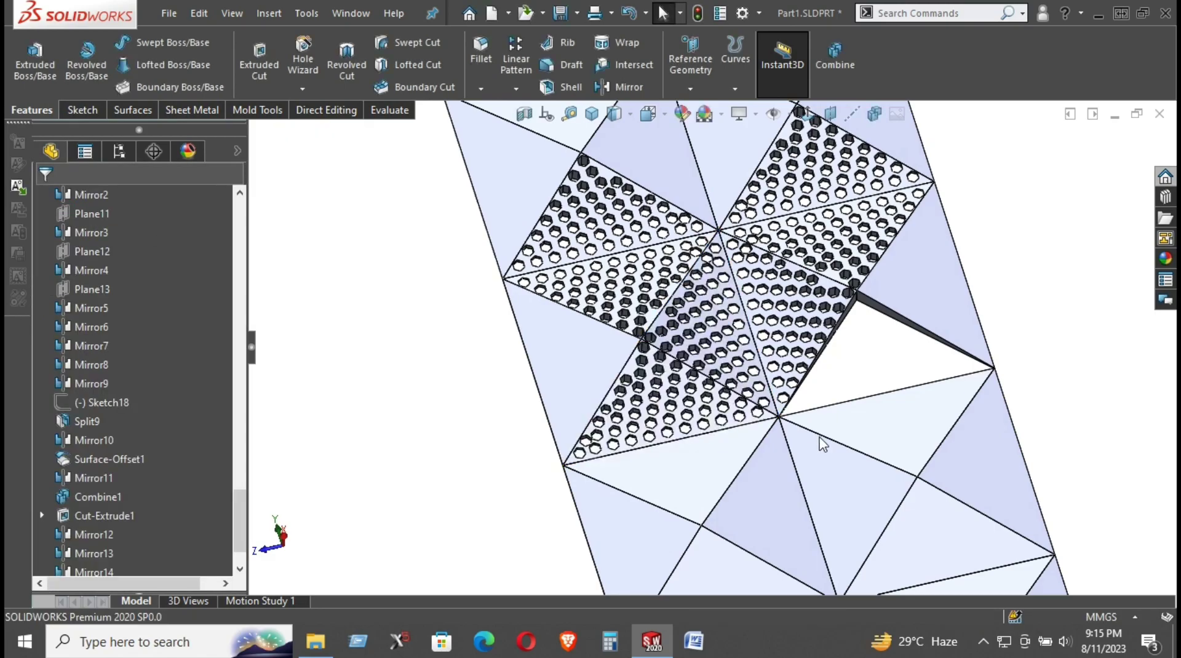
# Mirror the adjoining plate across the slanted edge face into the right triangle.
pyautogui.moveTo(808, 371); pyautogui.dragTo(815, 363, button='middle')
pyautogui.scroll(-2, 886, 320)
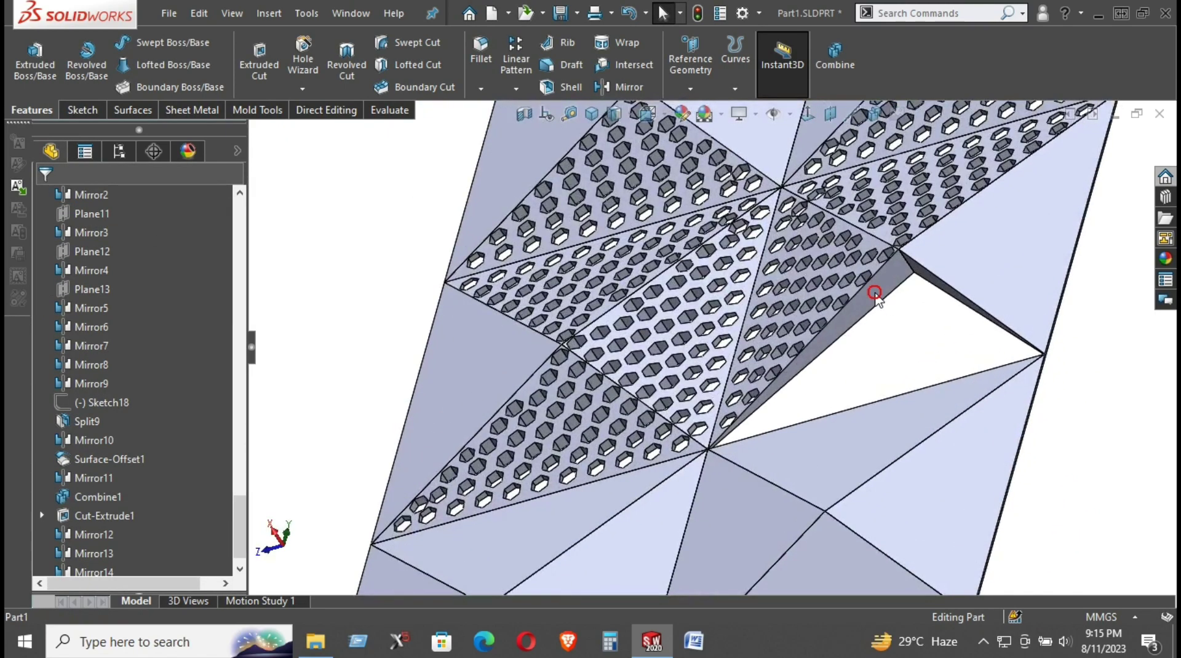
pyautogui.click(875, 294)
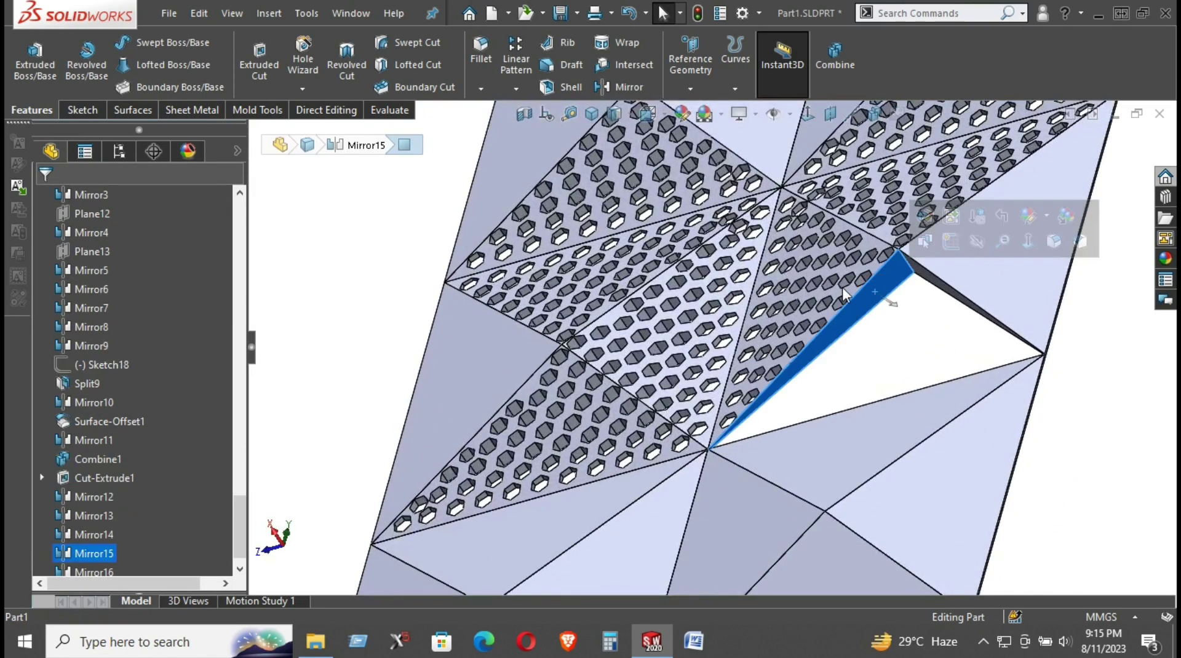
pyautogui.click(627, 89)
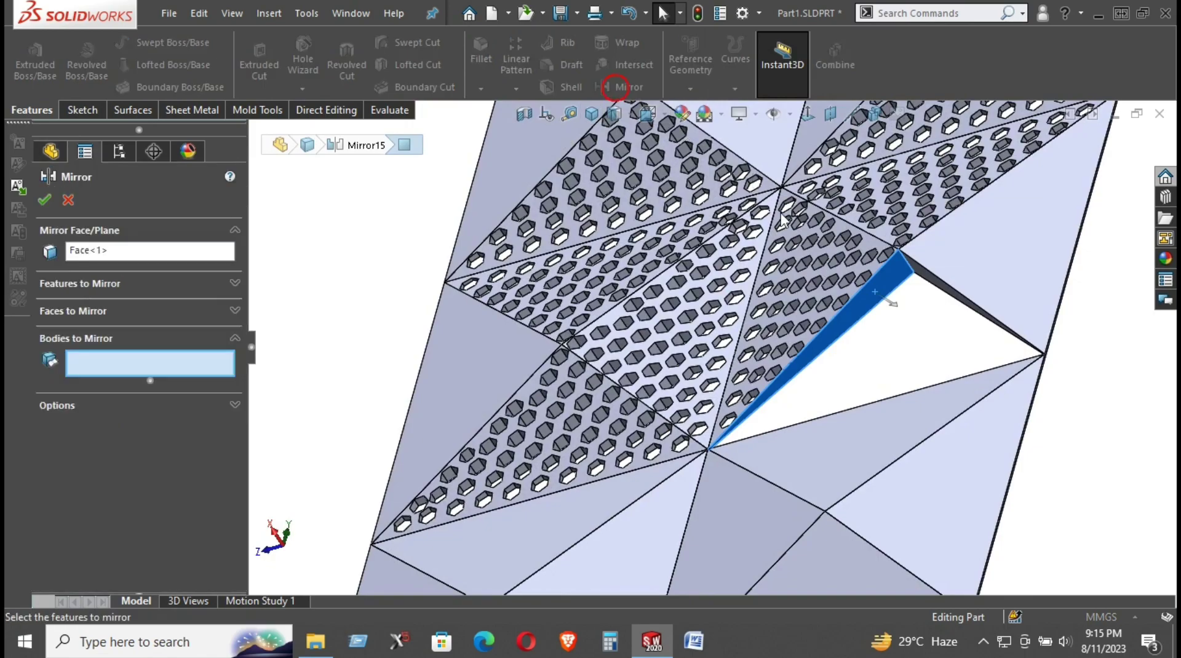
pyautogui.click(44, 200)
pyautogui.moveTo(298, 259)
pyautogui.mouseDown(button='middle')
pyautogui.moveTo(442, 306)
pyautogui.moveTo(461, 342)
pyautogui.mouseUp(button='middle')
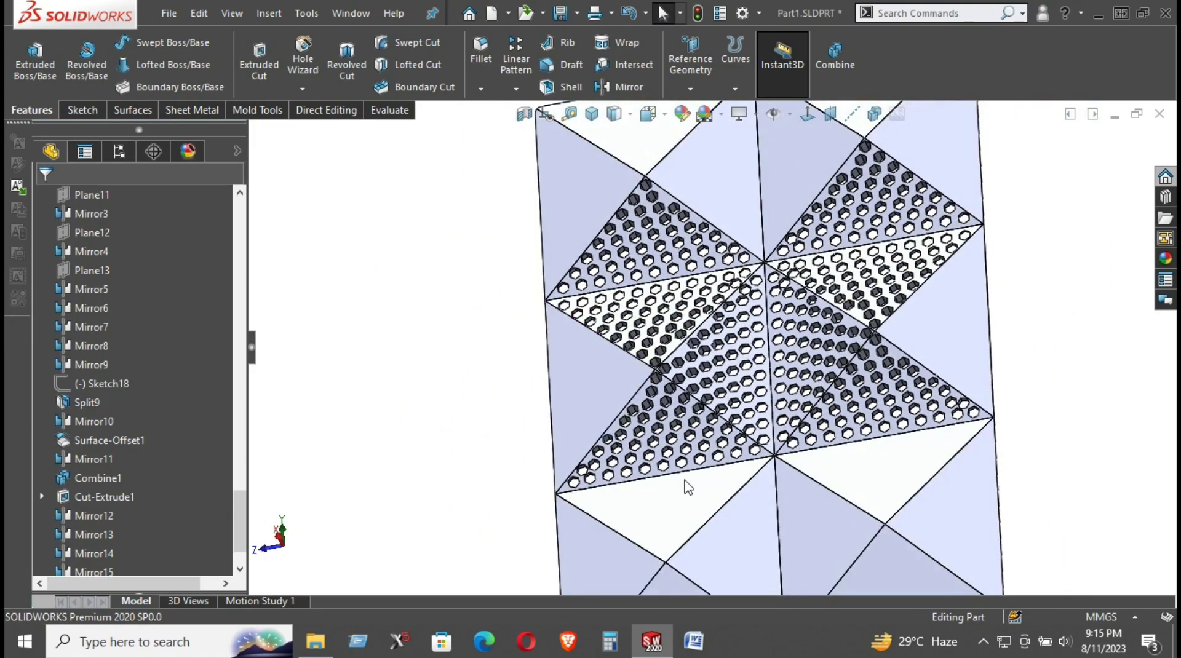
# Hide the plain triangle below the plates and the plain triangle on the right.
pyautogui.scroll(-3, 688, 486)
pyautogui.scroll(-3, 704, 460)
pyautogui.moveTo(704, 461); pyautogui.dragTo(776, 486, button='middle')
pyautogui.click(755, 487)
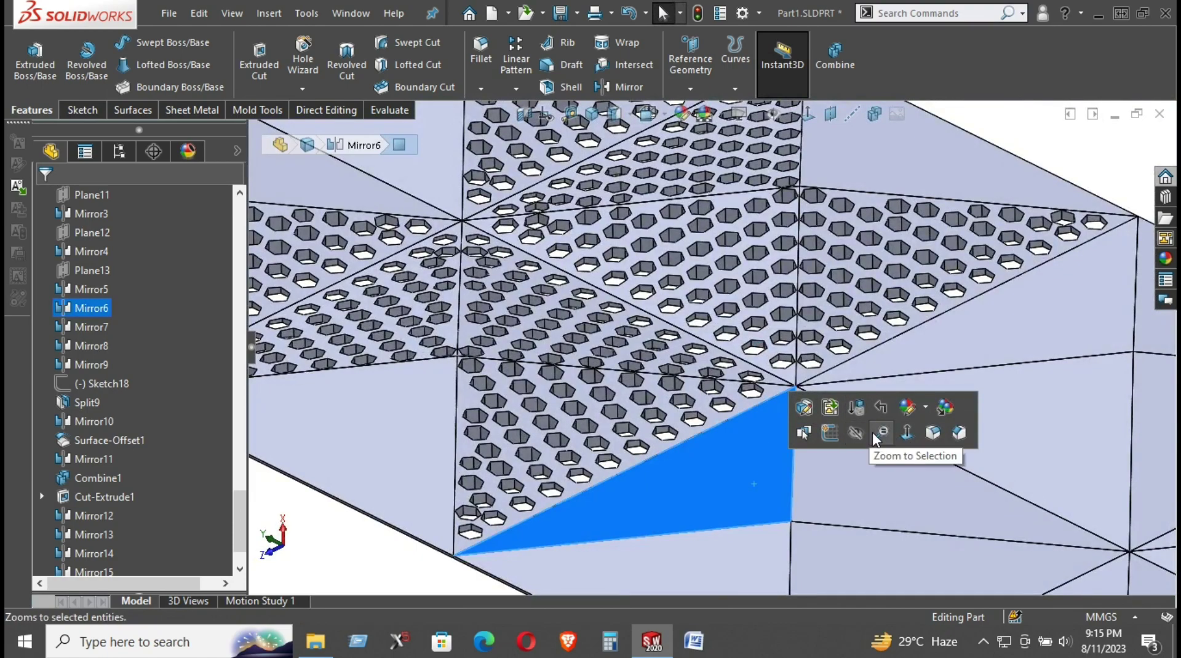
pyautogui.click(857, 435)
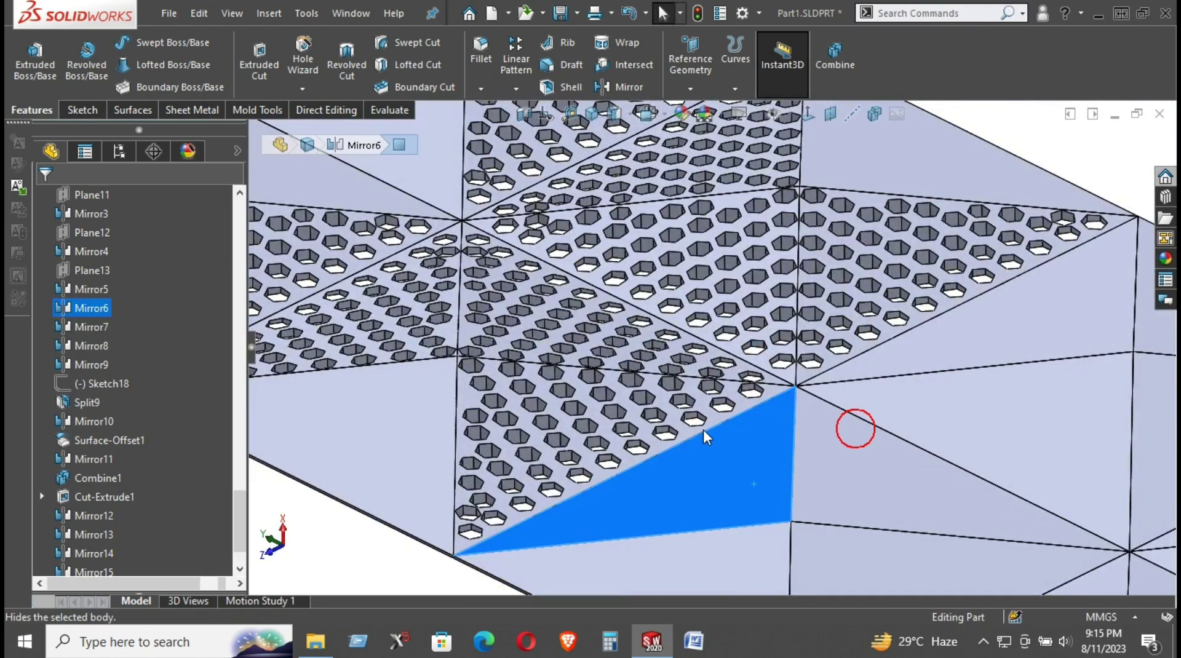
pyautogui.scroll(3, 691, 421)
pyautogui.click(895, 347)
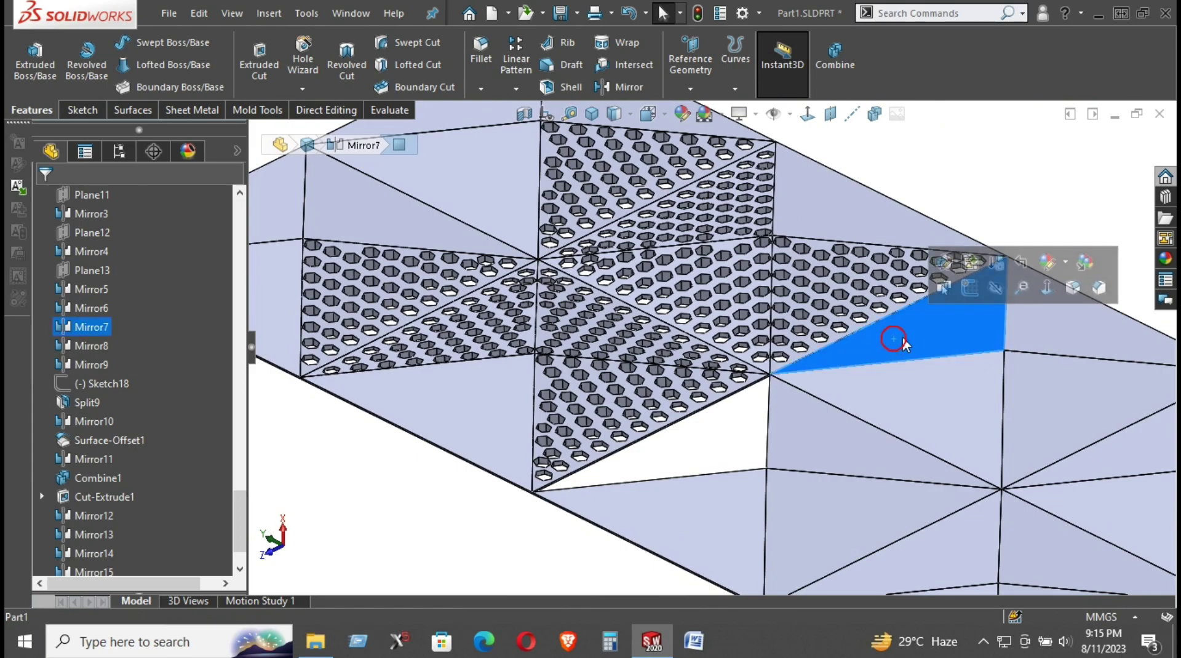
pyautogui.click(975, 270)
# Mirror Mirror16 and a second perforated plate together across the thin side face.
pyautogui.scroll(-2, 691, 404)
pyautogui.moveTo(691, 405); pyautogui.dragTo(682, 411, button='middle')
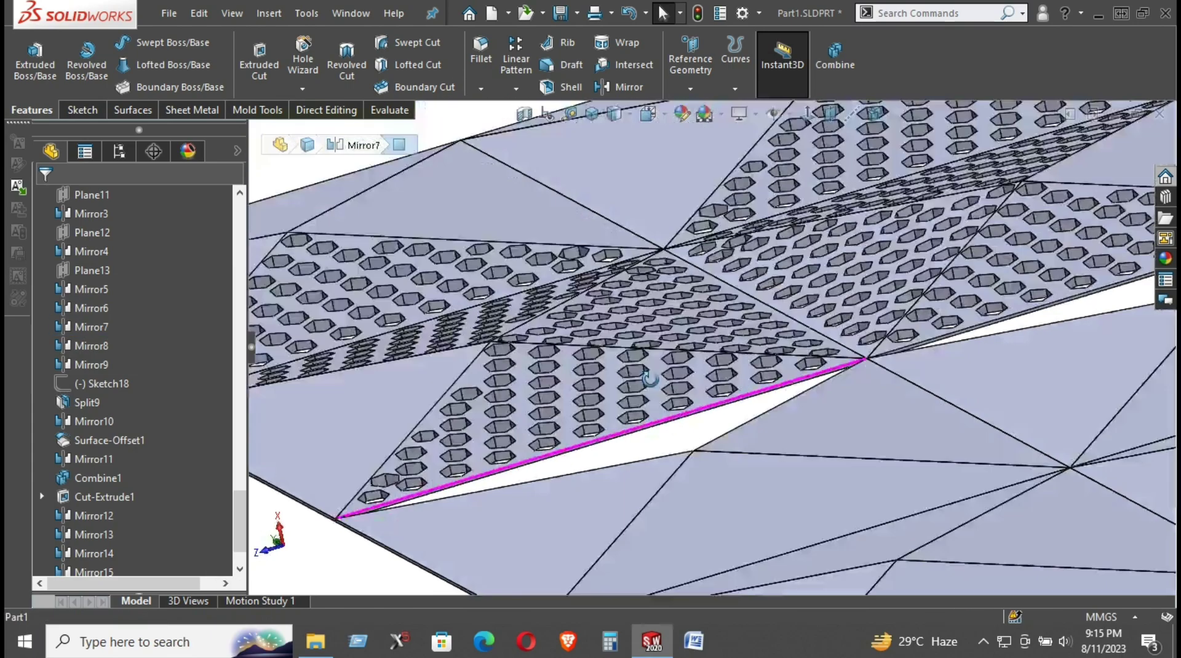
pyautogui.scroll(-2, 697, 411)
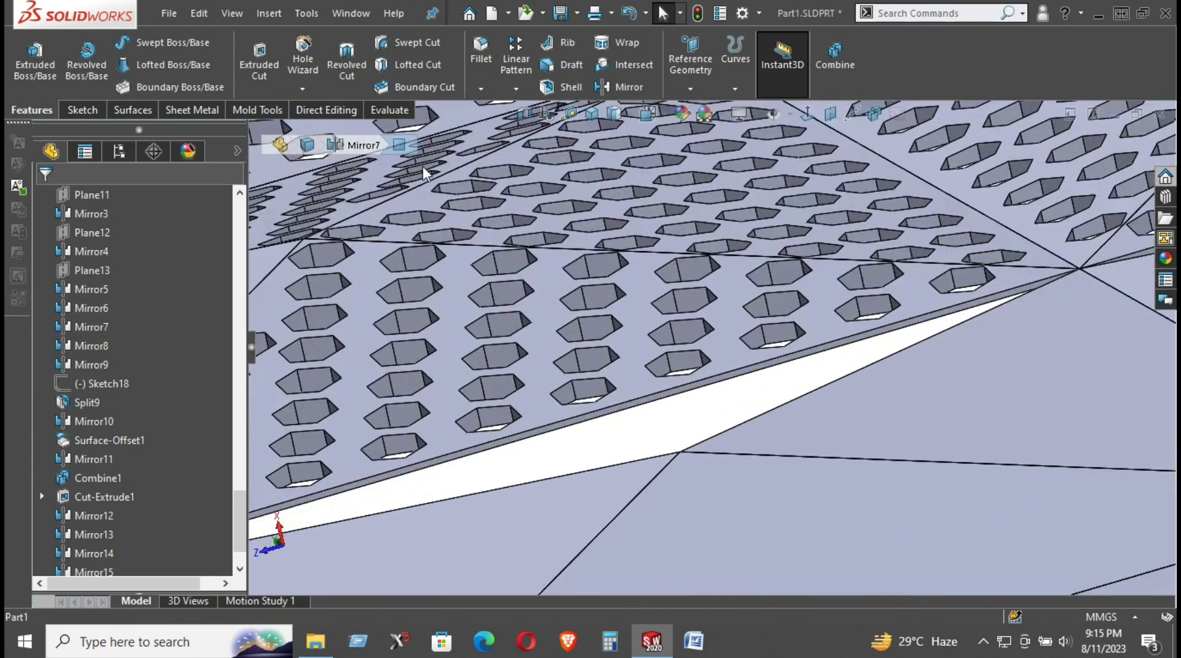
pyautogui.scroll(-2, 652, 439)
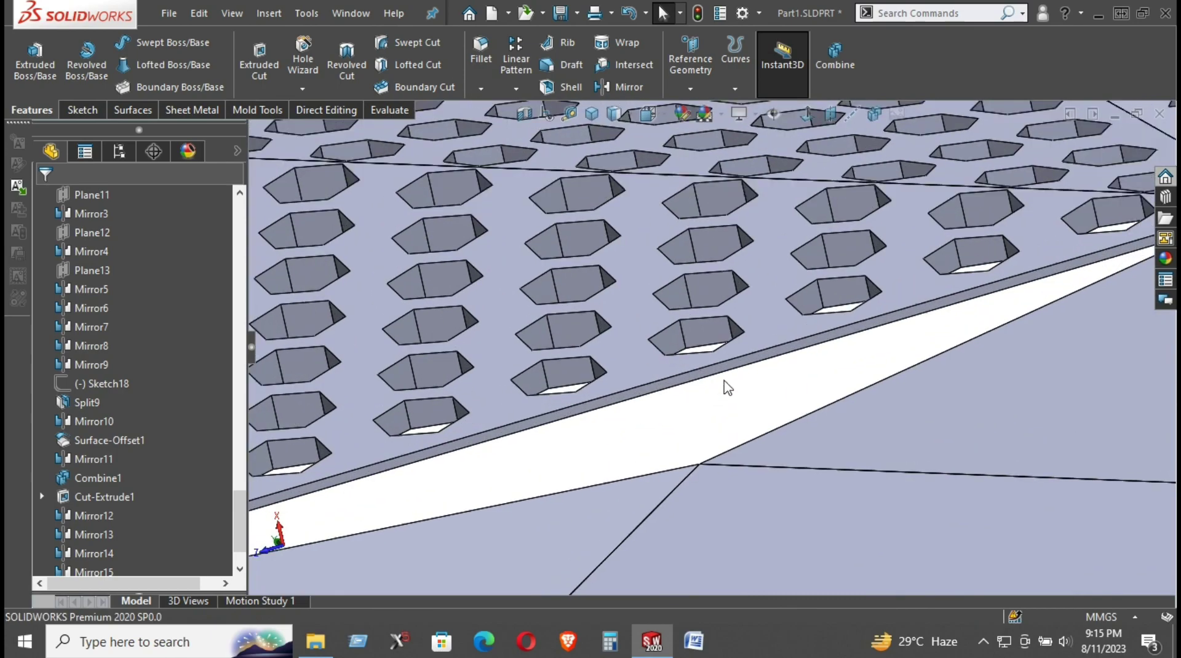
pyautogui.click(733, 367)
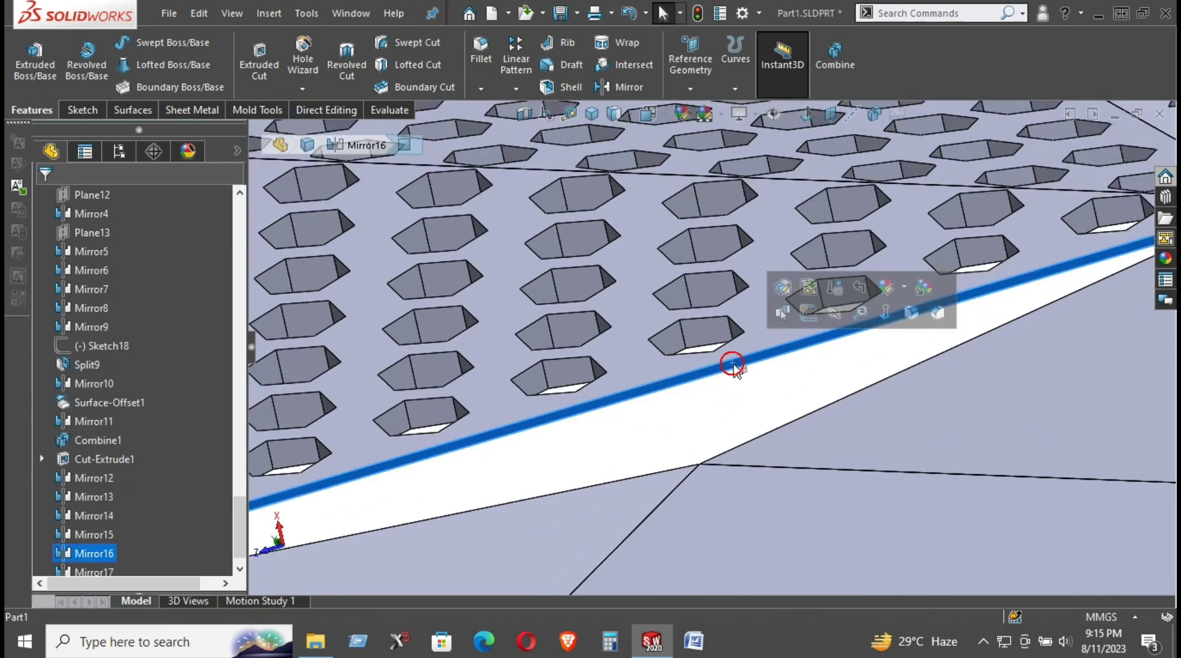
pyautogui.click(602, 87)
pyautogui.click(523, 297)
pyautogui.scroll(2, 679, 361)
pyautogui.scroll(3, 764, 338)
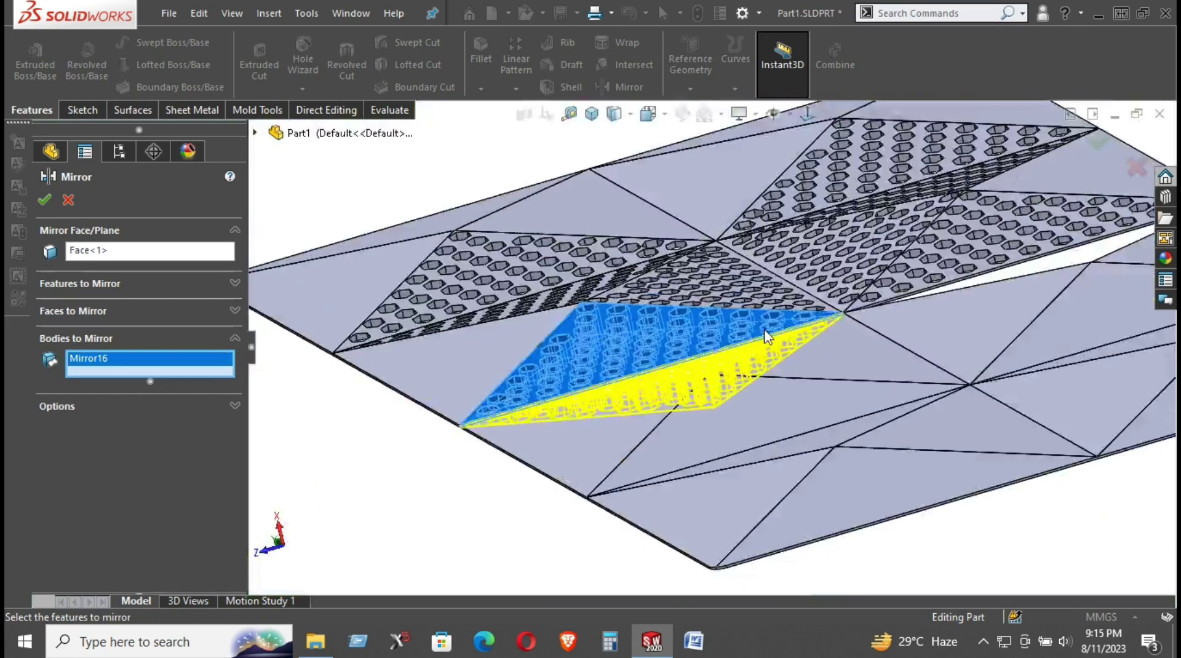
pyautogui.click(962, 278)
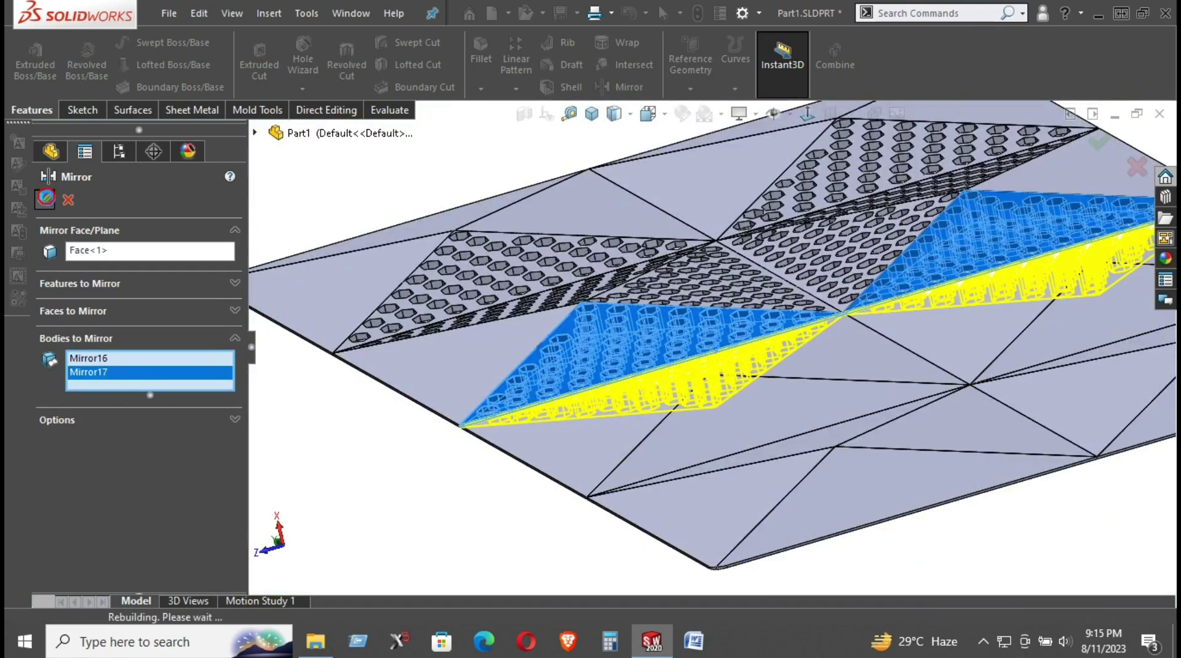
pyautogui.rightClick(406, 482)
# Hide the plain triangle body beside the perforated pattern.
pyautogui.scroll(-3, 468, 510)
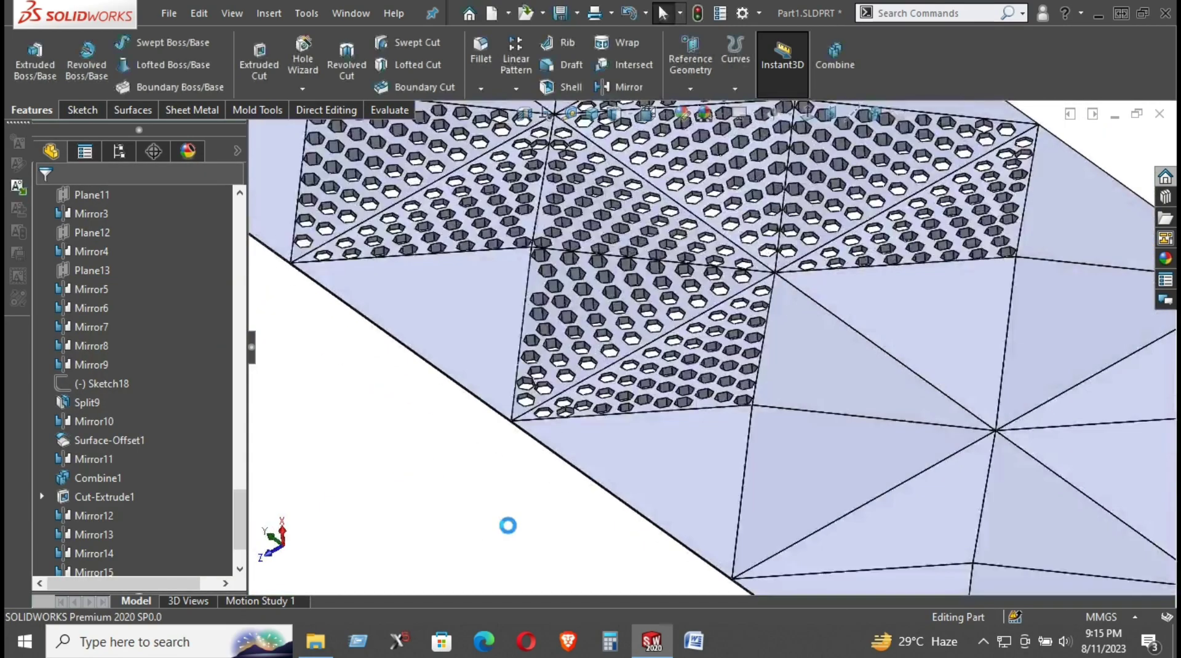
pyautogui.scroll(-2, 554, 511)
pyautogui.scroll(2, 594, 511)
pyautogui.scroll(1, 601, 529)
pyautogui.scroll(-3, 738, 379)
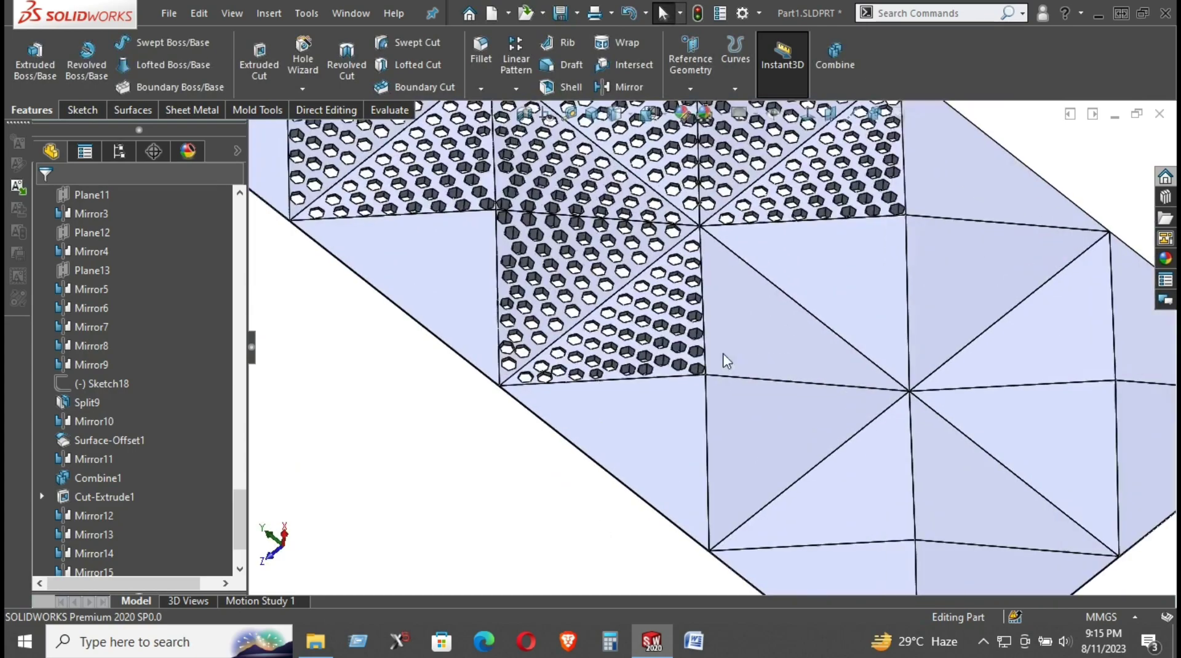
pyautogui.click(746, 333)
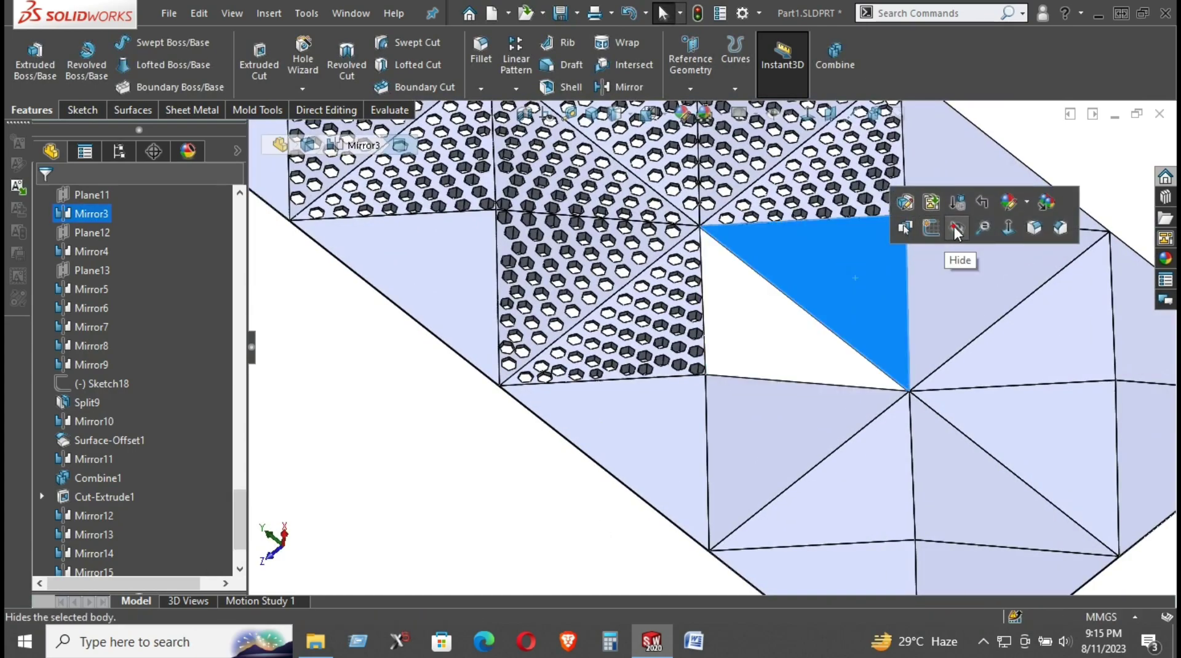
pyautogui.click(956, 232)
# Mirror the adjacent perforated plate across the thin strip face.
pyautogui.scroll(-2, 732, 279)
pyautogui.moveTo(732, 279)
pyautogui.mouseDown(button='middle')
pyautogui.moveTo(681, 268)
pyautogui.moveTo(579, 401)
pyautogui.mouseUp(button='middle')
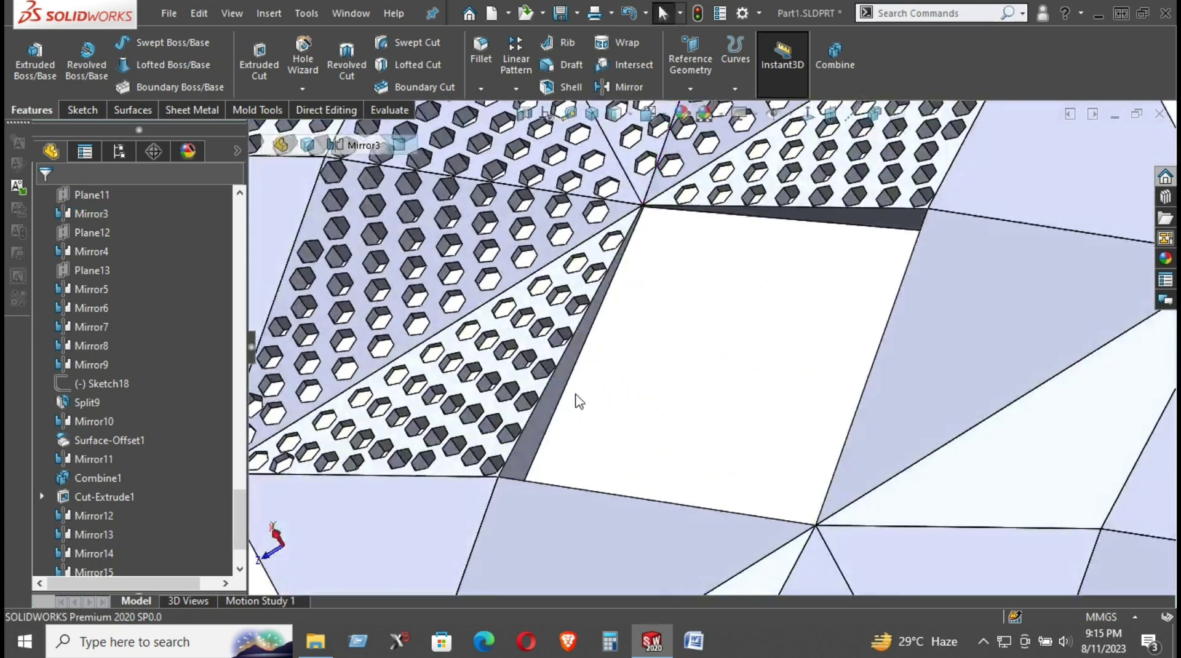
pyautogui.click(552, 416)
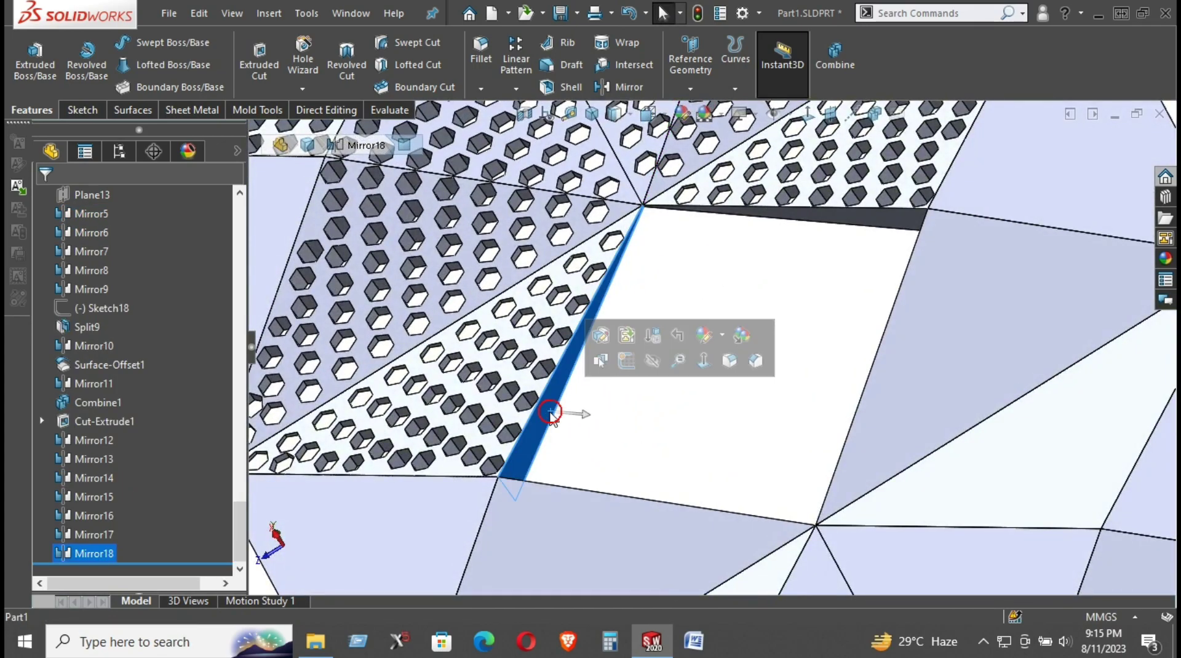
pyautogui.click(605, 89)
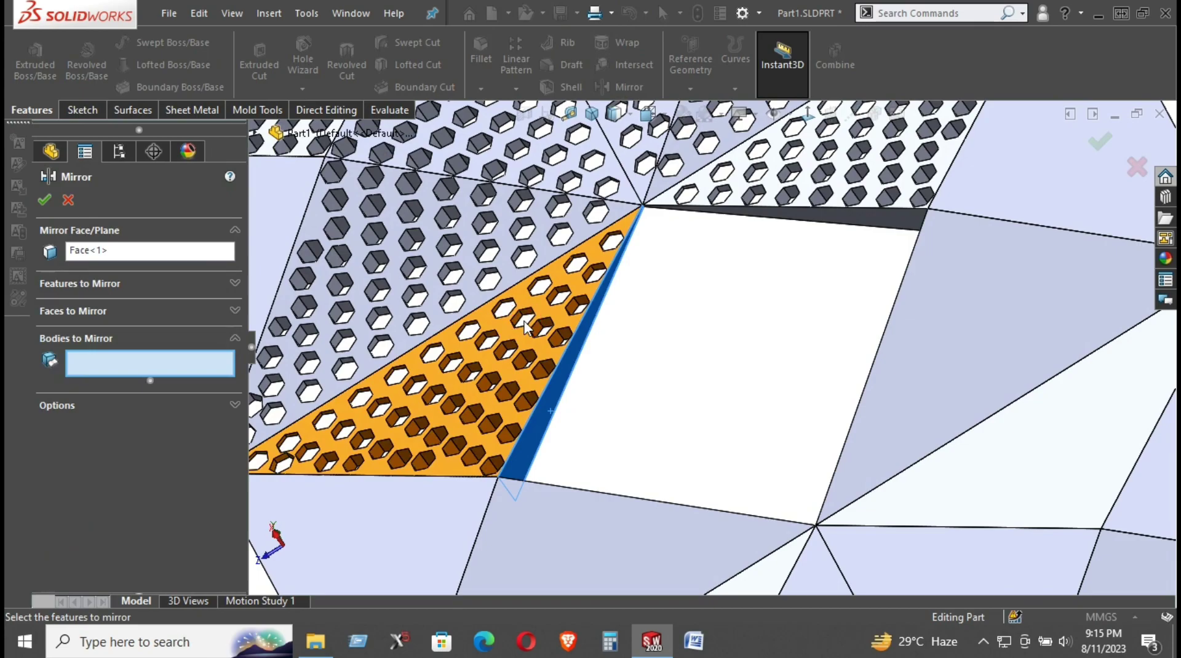
pyautogui.click(527, 342)
pyautogui.click(530, 343)
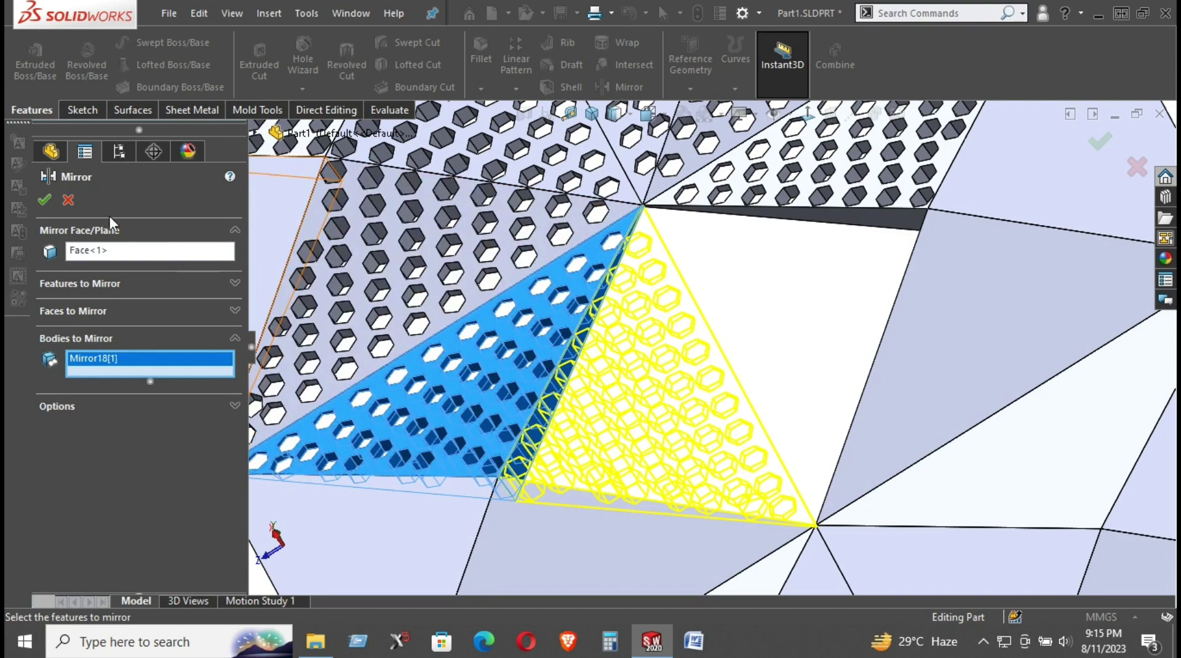
pyautogui.click(44, 200)
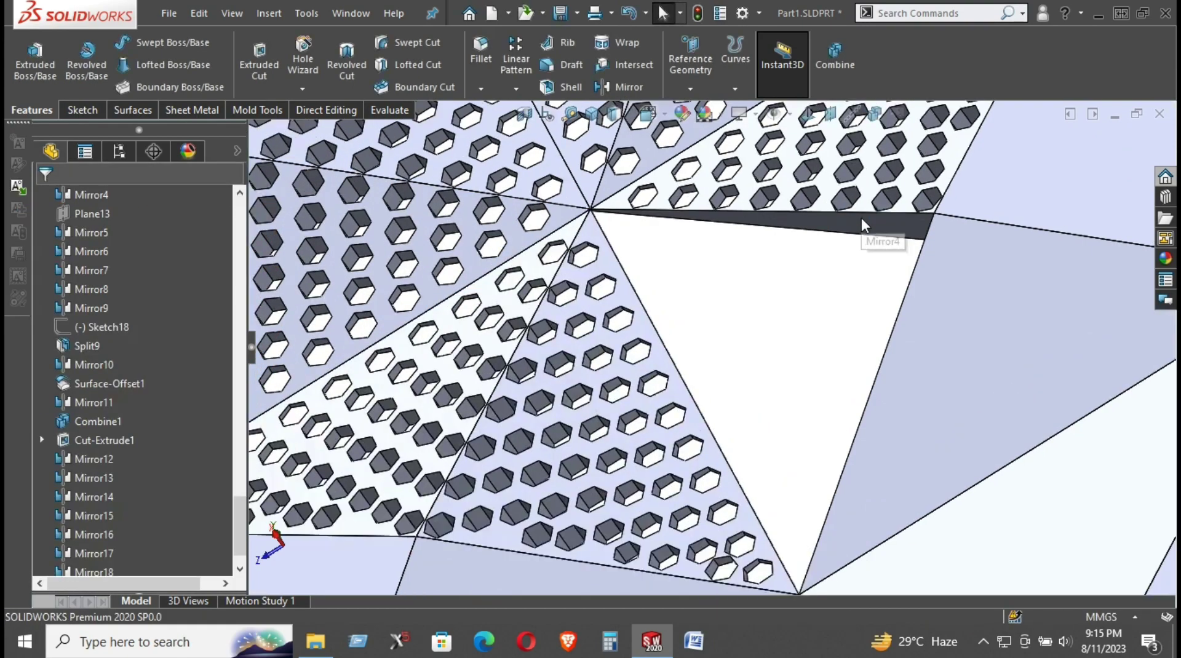
# Mirror the perforated plate above the upper thin strip across that strip face.
pyautogui.click(874, 217)
pyautogui.click(621, 87)
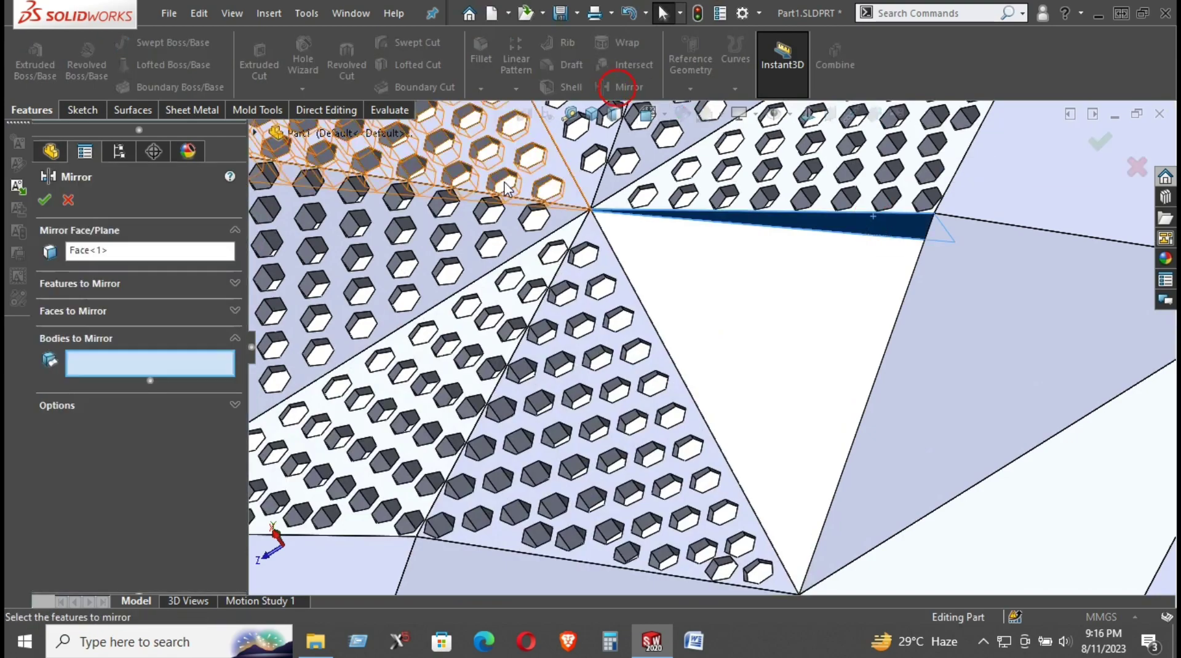
pyautogui.click(868, 196)
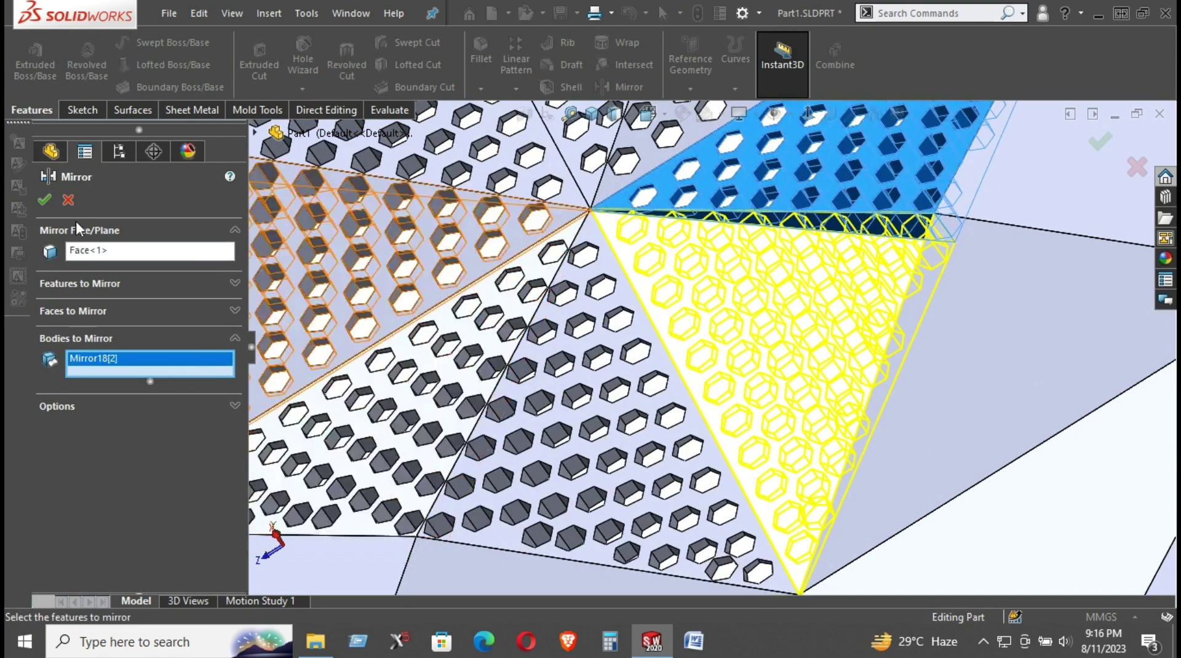
pyautogui.click(49, 202)
# Hide the plain triangle body covering the strip.
pyautogui.scroll(5, 609, 347)
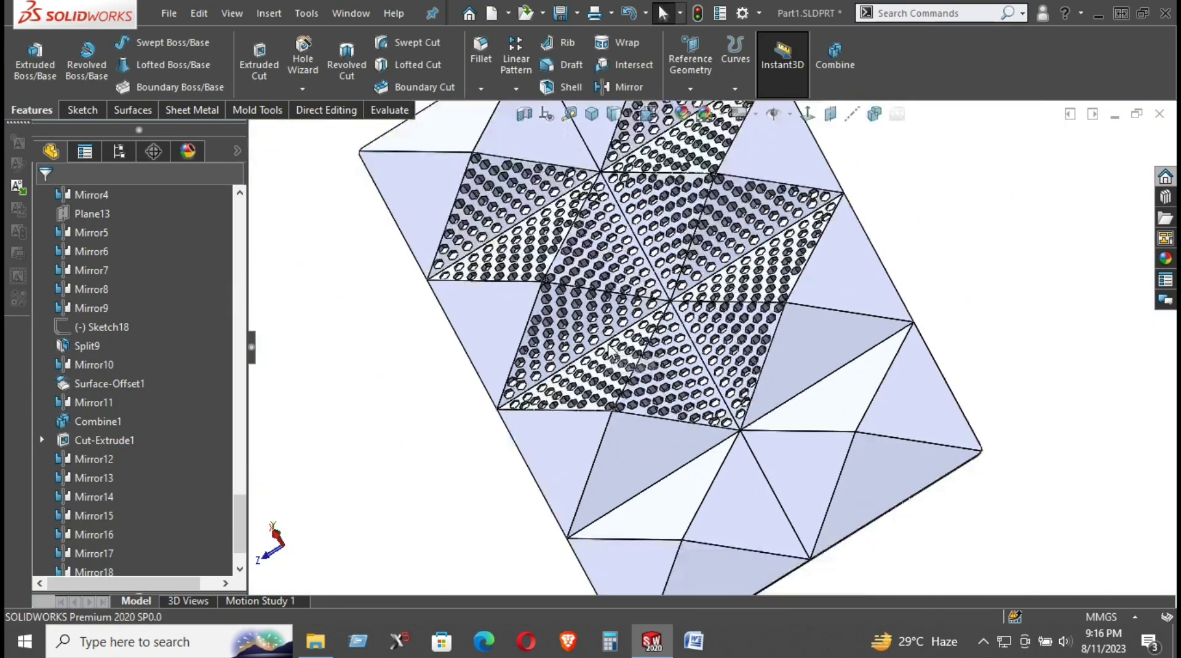
pyautogui.scroll(-2, 664, 449)
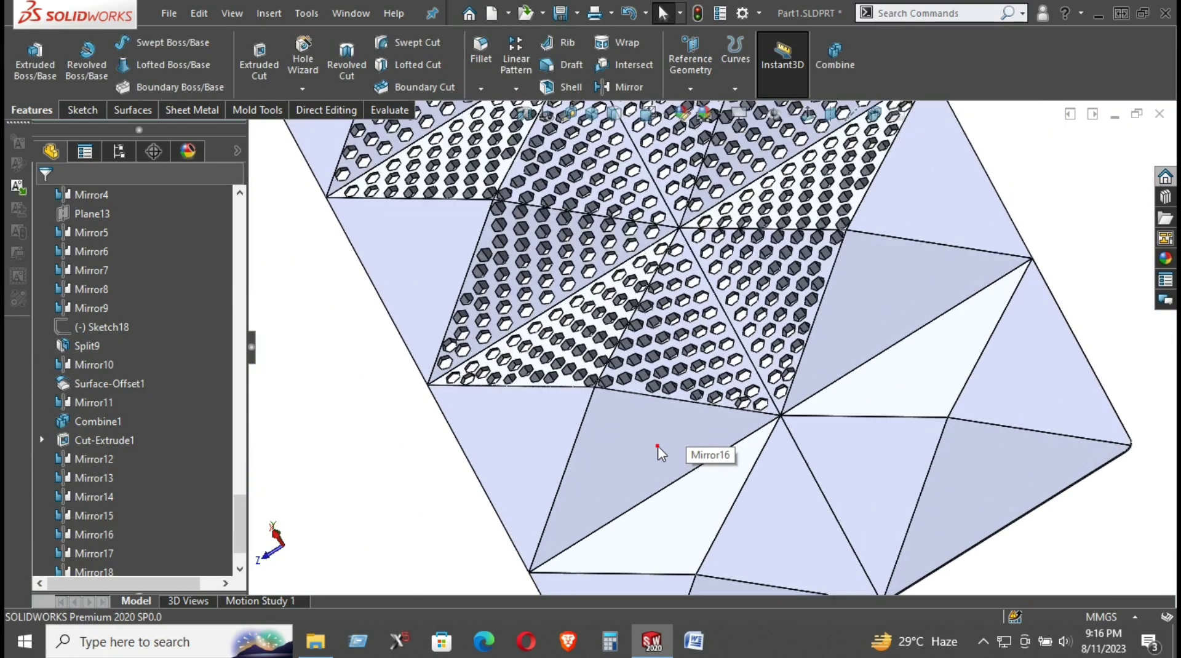
pyautogui.click(659, 451)
pyautogui.click(762, 391)
pyautogui.click(837, 351)
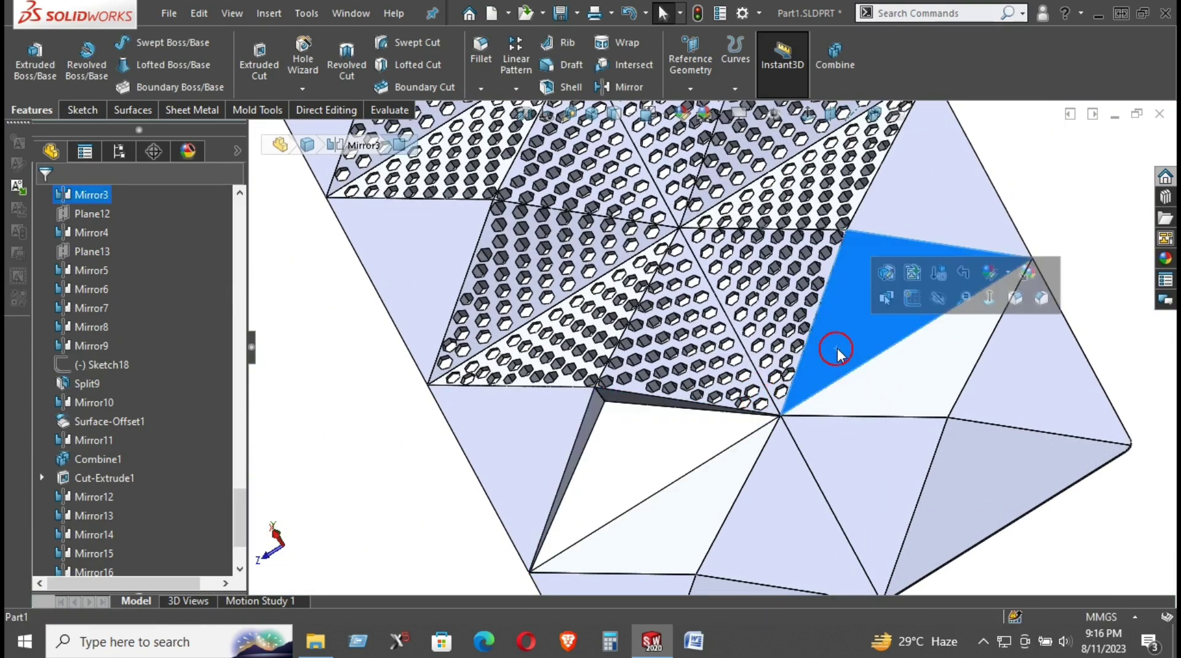
pyautogui.press('Escape')
pyautogui.scroll(-3, 657, 400)
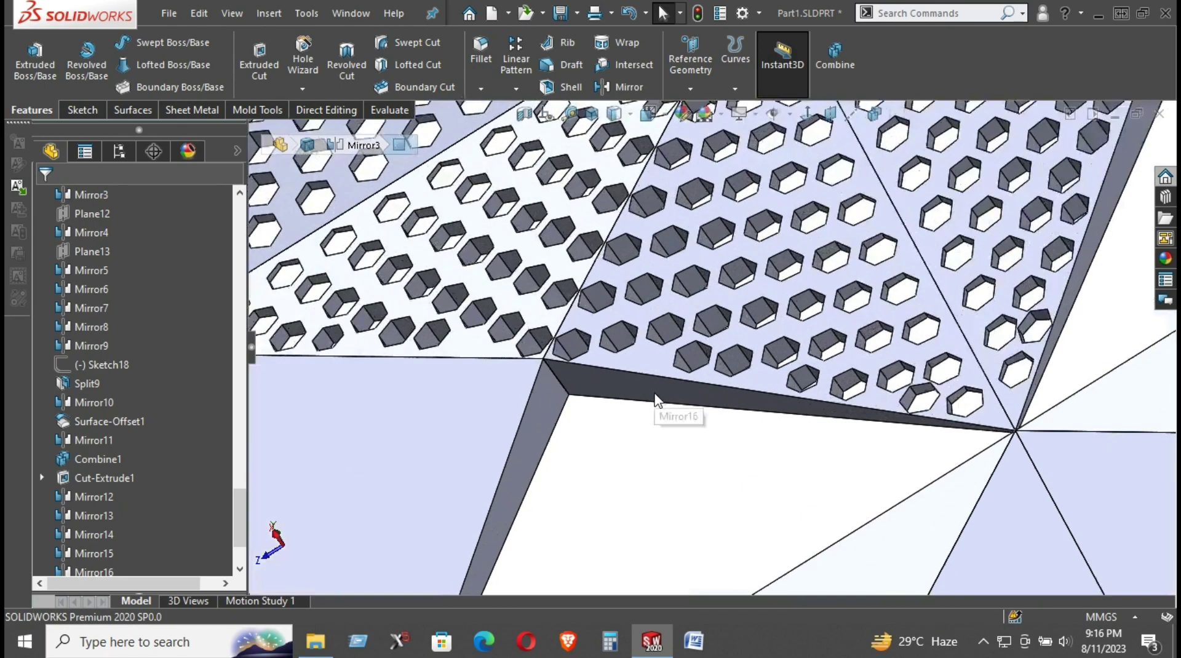
# Mirror the Mirror19 perforated plate across the dark strip face.
pyautogui.click(656, 400)
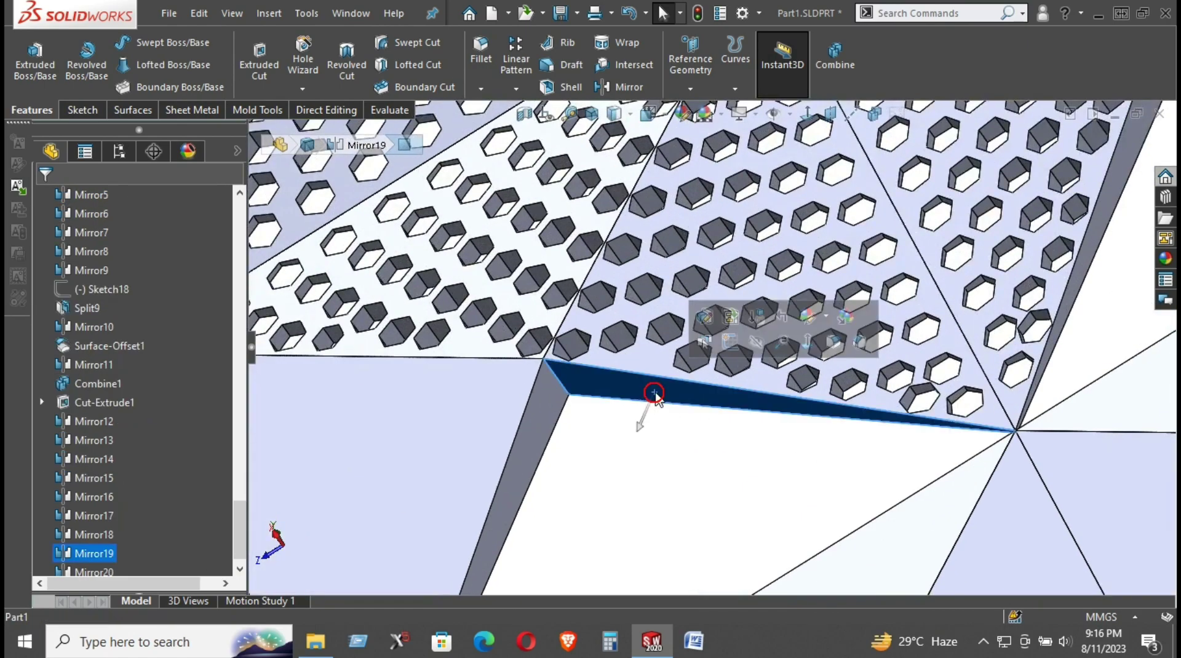
pyautogui.click(618, 88)
pyautogui.click(693, 271)
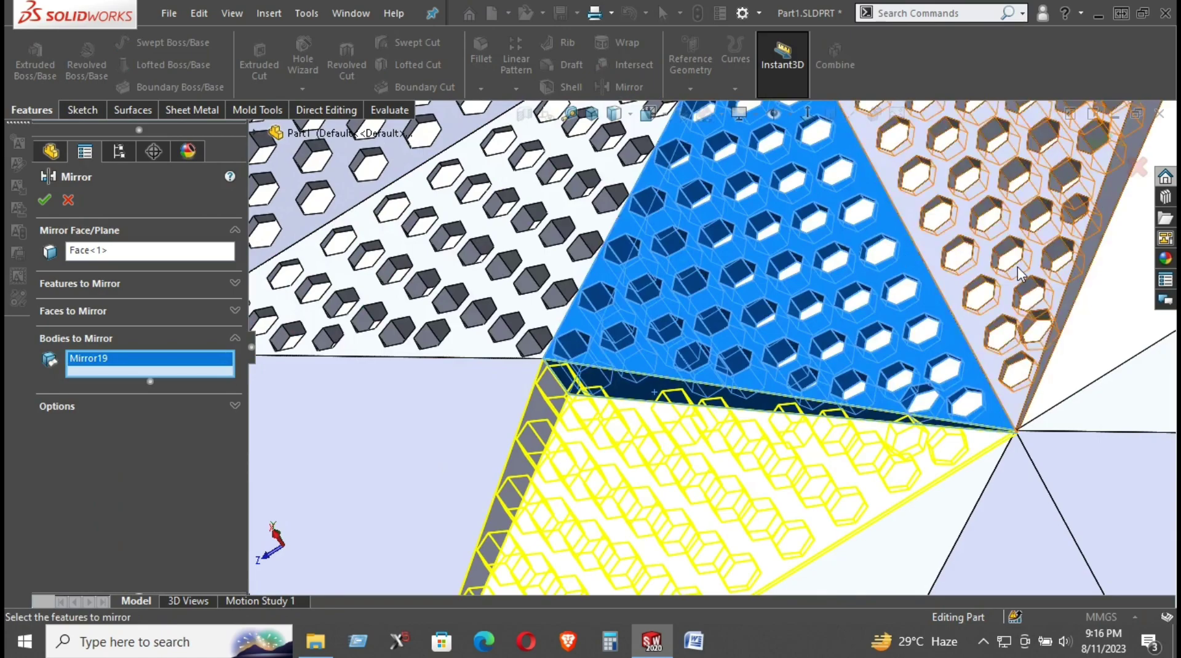
pyautogui.press('Return')
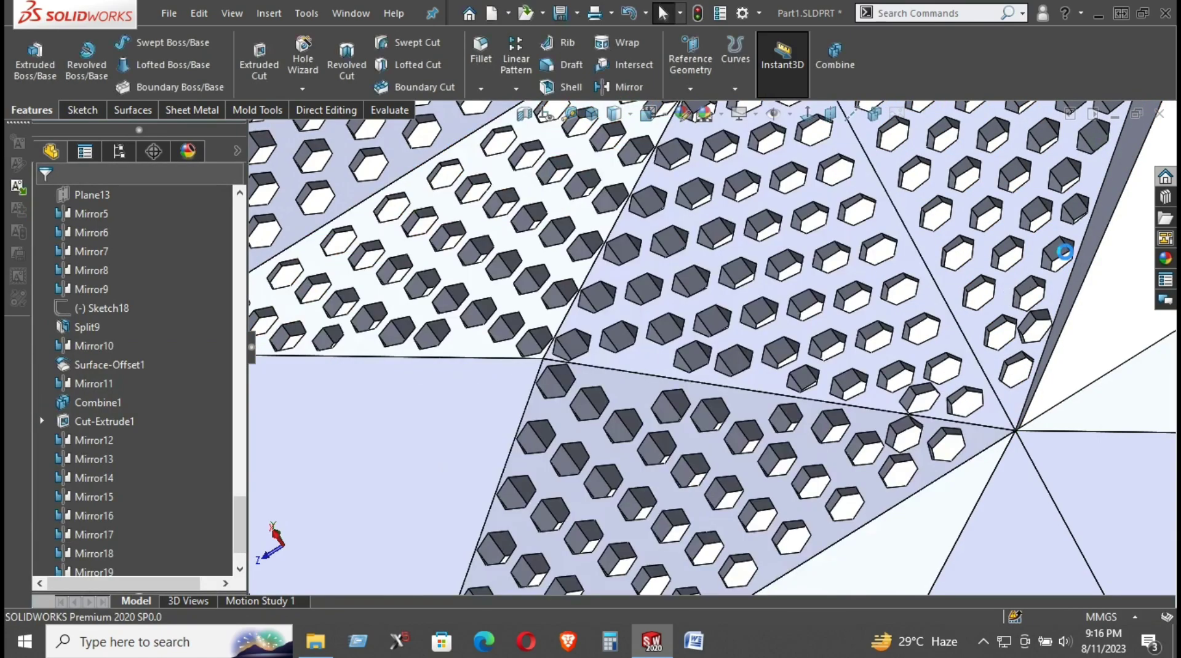
# Mirror the Mirror20 plate across a neighbouring panel face.
pyautogui.click(1099, 238)
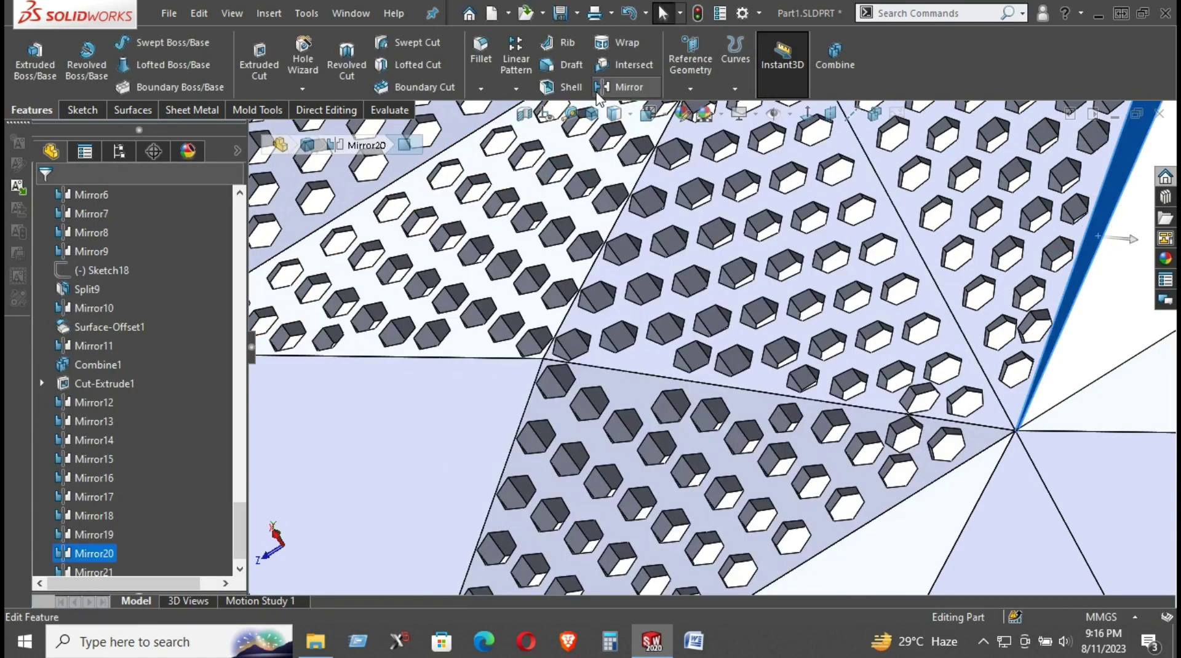
pyautogui.click(614, 88)
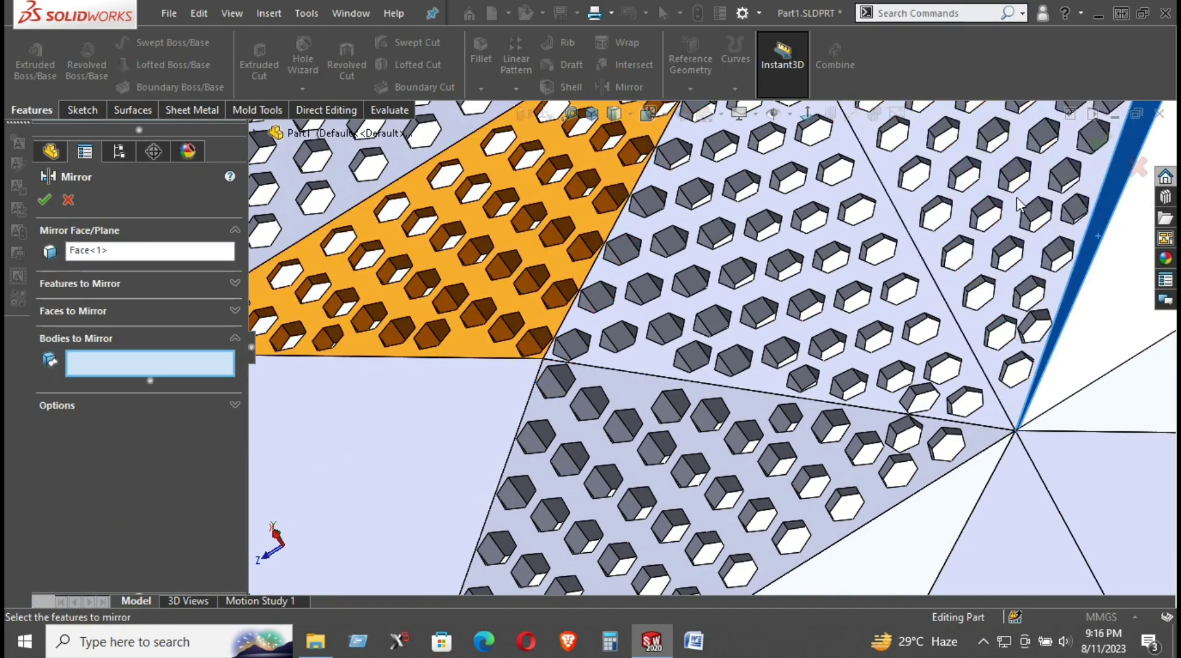
pyautogui.scroll(5, 772, 282)
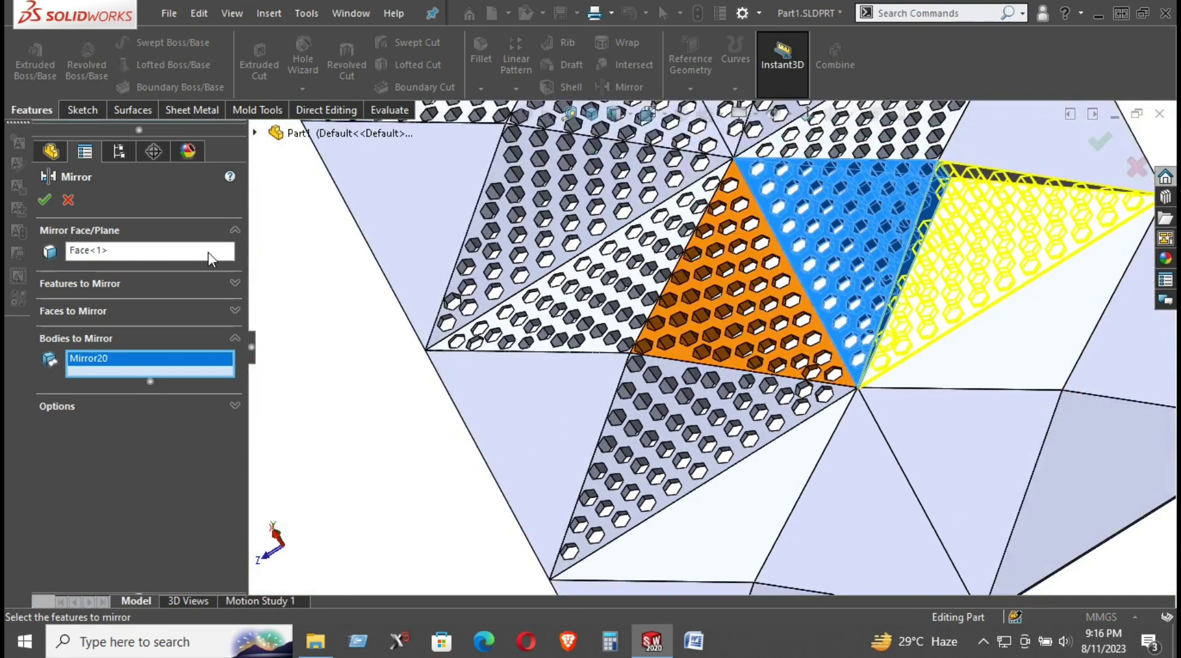
pyautogui.press('Return')
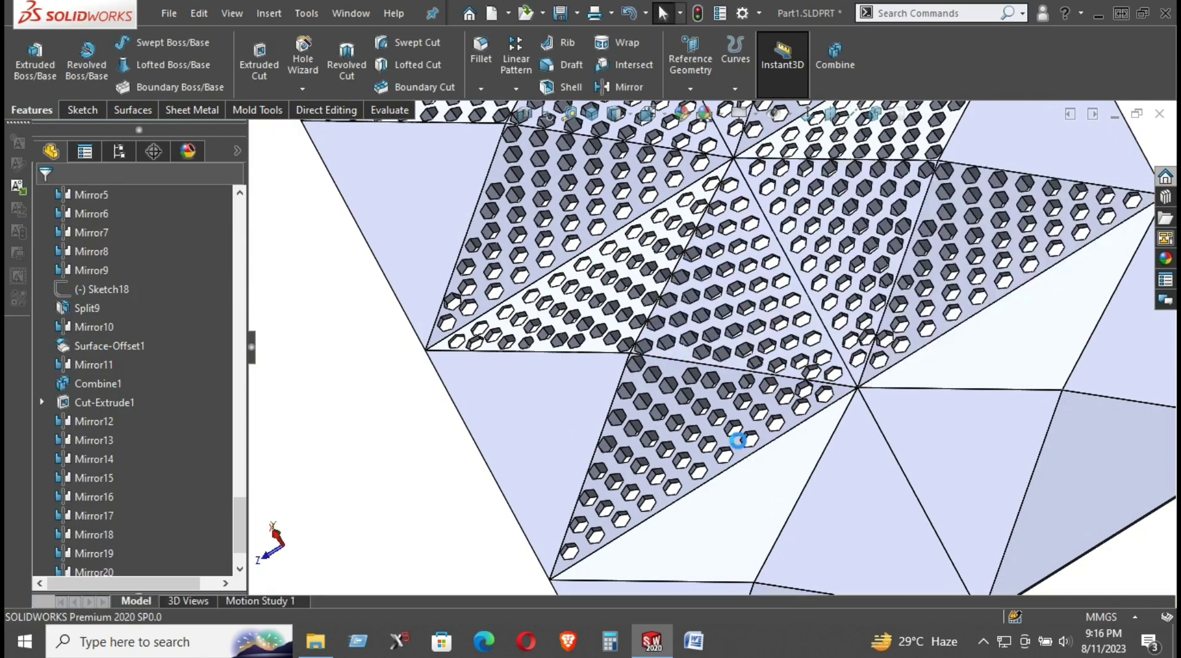
pyautogui.moveTo(707, 434); pyautogui.dragTo(803, 475, button='middle')
# Hide the plain lower triangle and the plain upper-right triangle bodies.
pyautogui.click(798, 467)
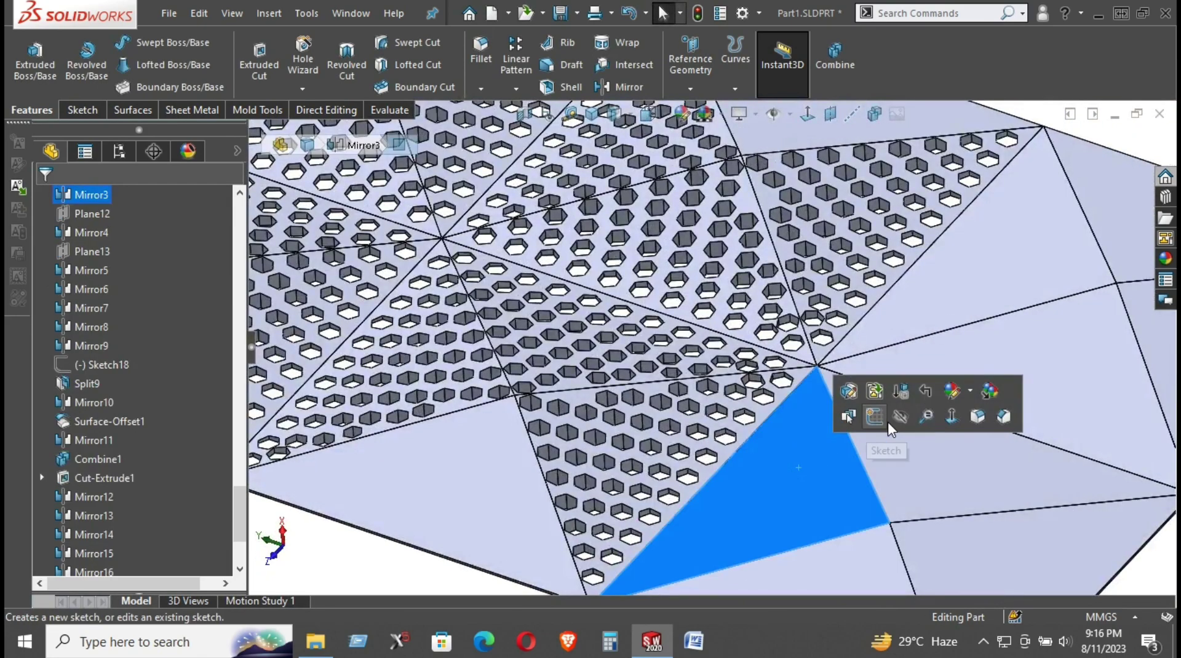
pyautogui.click(903, 423)
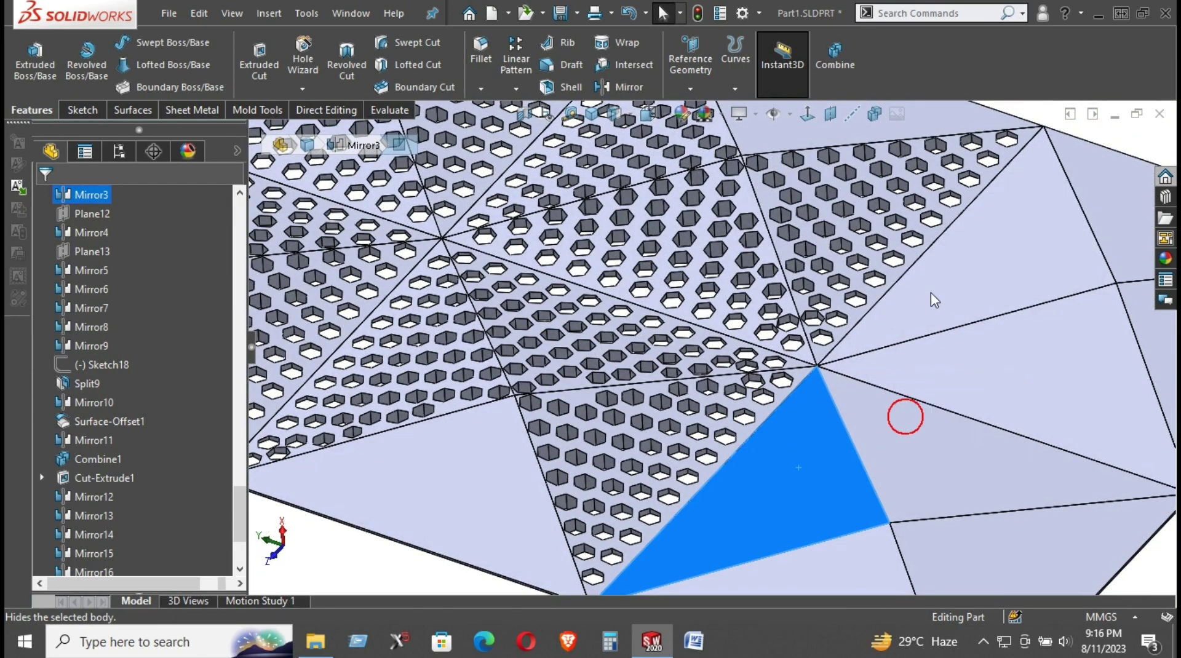
pyautogui.click(1042, 225)
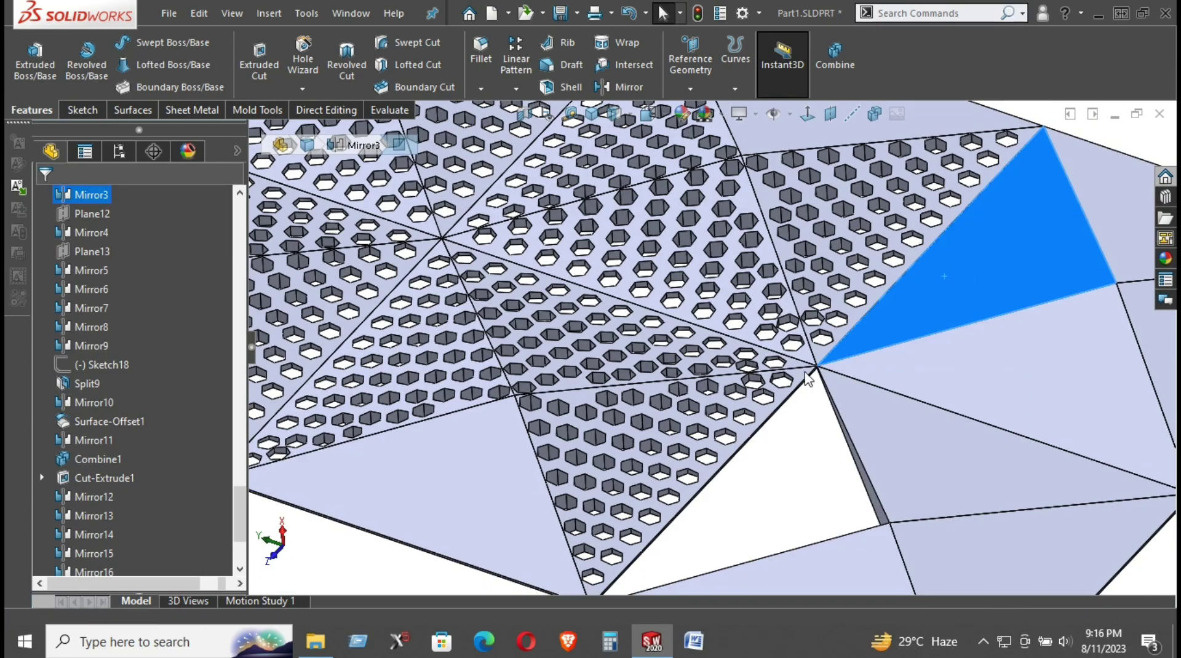
pyautogui.click(1144, 184)
pyautogui.scroll(3, 737, 320)
pyautogui.scroll(3, 736, 320)
pyautogui.scroll(2, 737, 320)
# Mirror the Mirror21 and Mirror22 plates together across the Mirror21 plate's side face.
pyautogui.moveTo(736, 320)
pyautogui.mouseDown(button='middle')
pyautogui.moveTo(713, 365)
pyautogui.moveTo(746, 432)
pyautogui.mouseUp(button='middle')
pyautogui.scroll(-2, 676, 438)
pyautogui.scroll(-3, 657, 406)
pyautogui.scroll(-2, 657, 406)
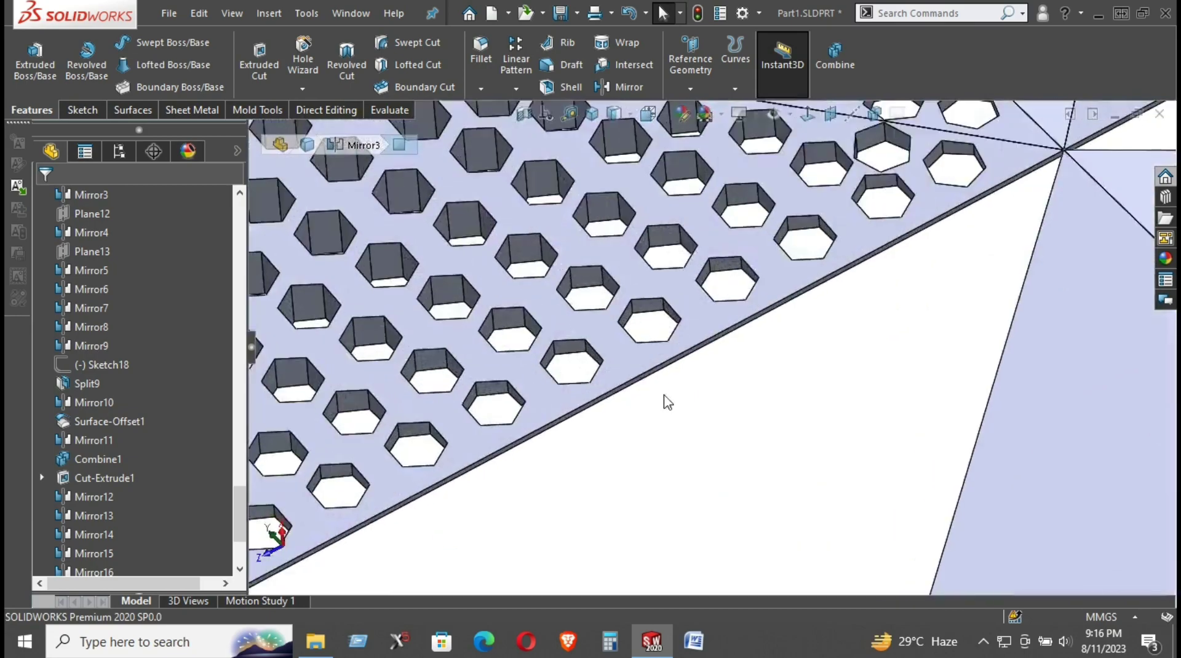
pyautogui.scroll(-2, 662, 393)
pyautogui.click(658, 372)
pyautogui.click(704, 427)
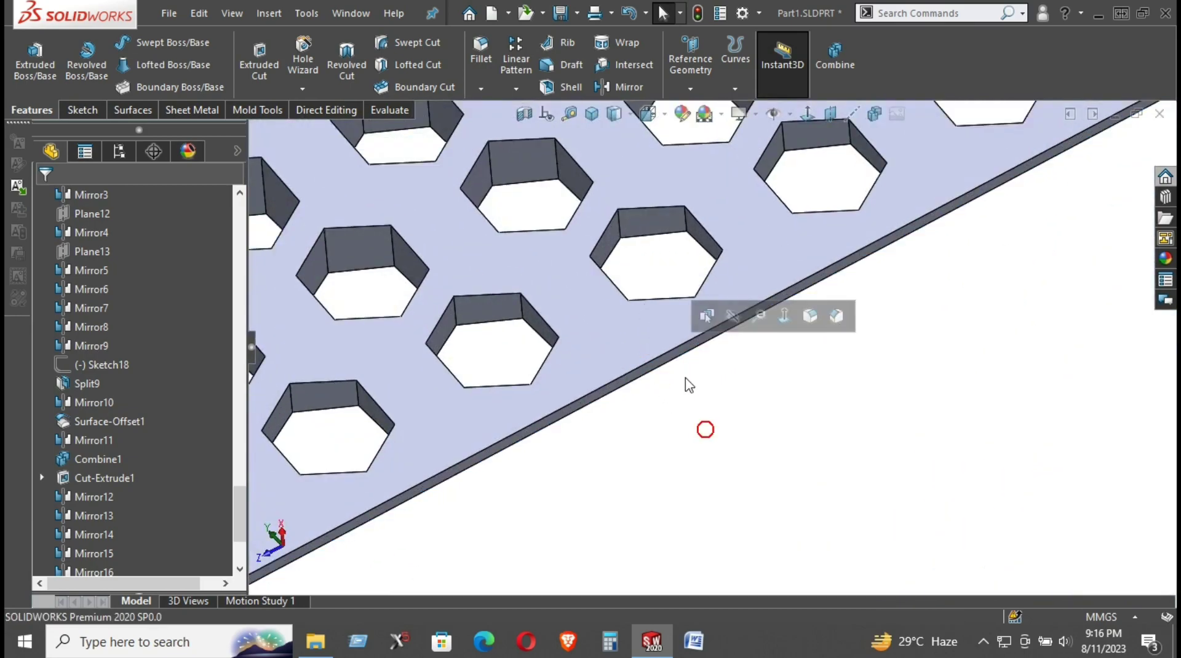
pyautogui.click(669, 359)
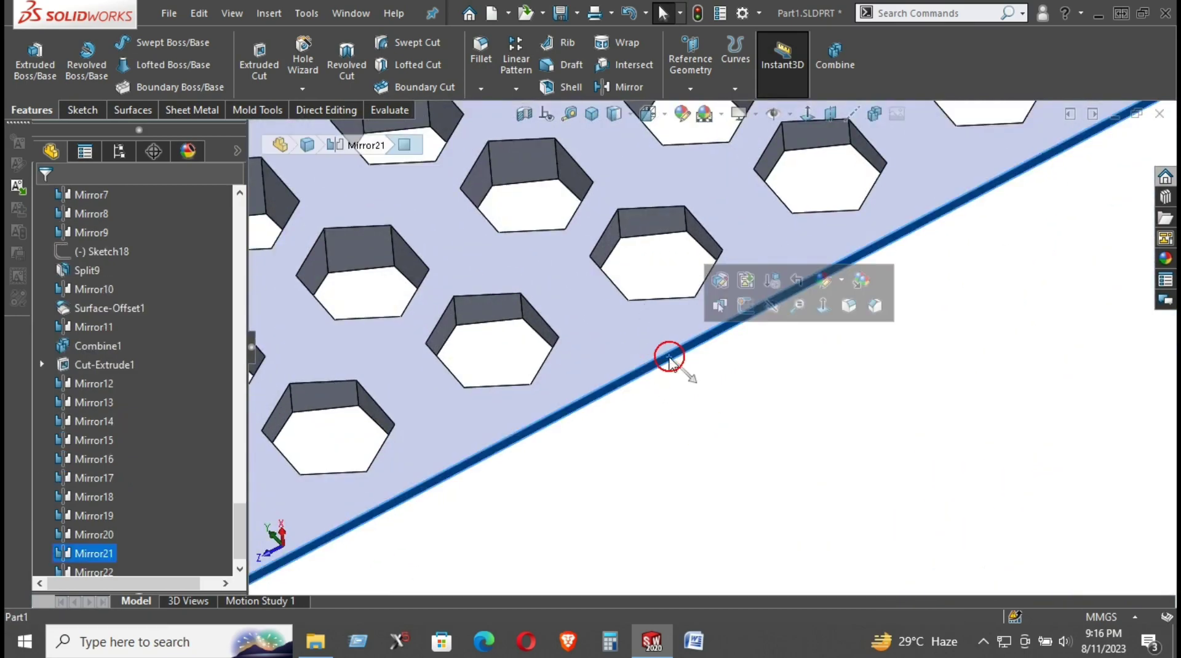
pyautogui.click(618, 87)
pyautogui.click(621, 166)
pyautogui.scroll(3, 637, 243)
pyautogui.scroll(3, 636, 243)
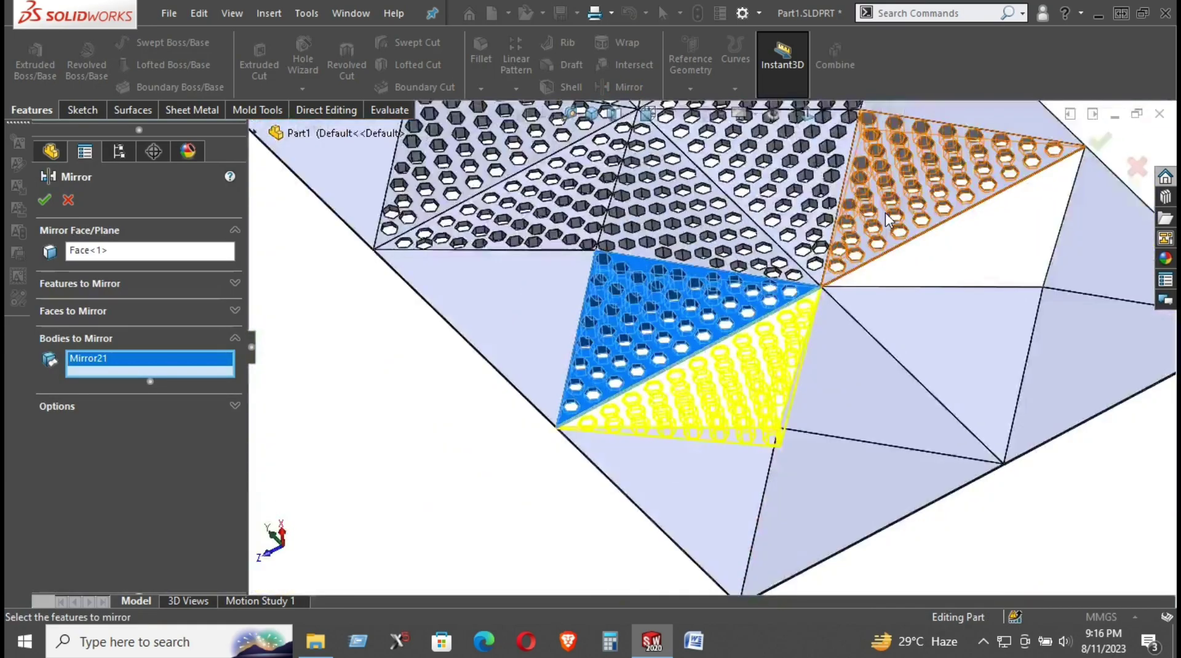
pyautogui.click(920, 200)
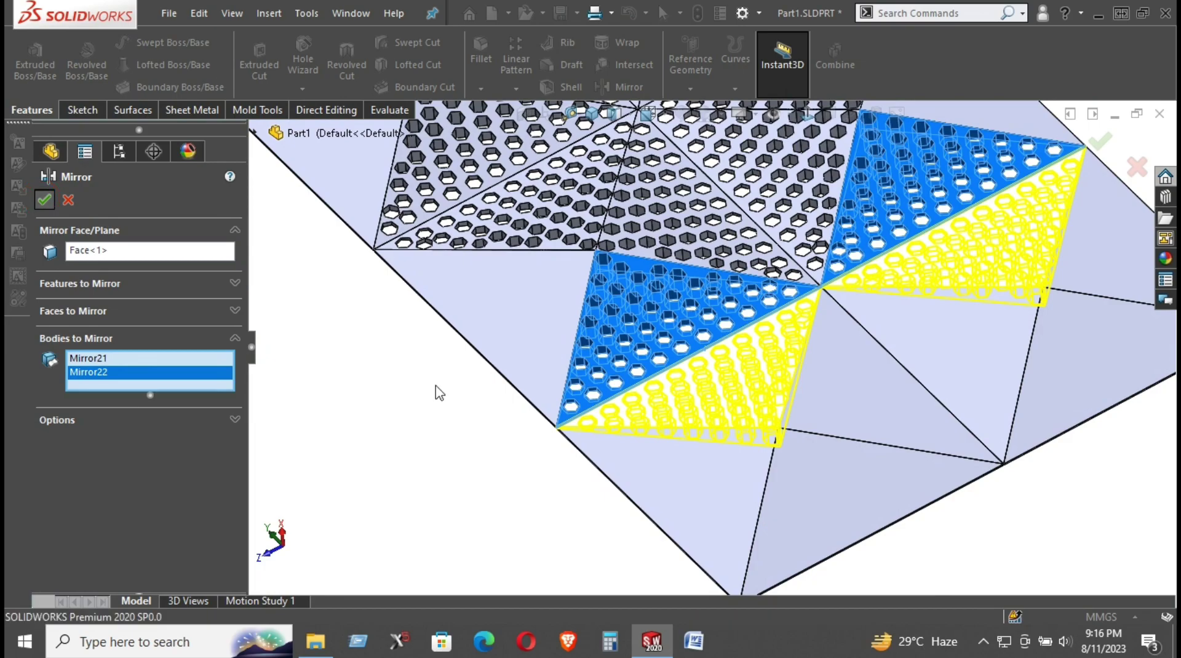
pyautogui.press('Return')
# Orbit and zoom to inspect the panel from oblique and top-down angles.
pyautogui.scroll(2, 481, 404)
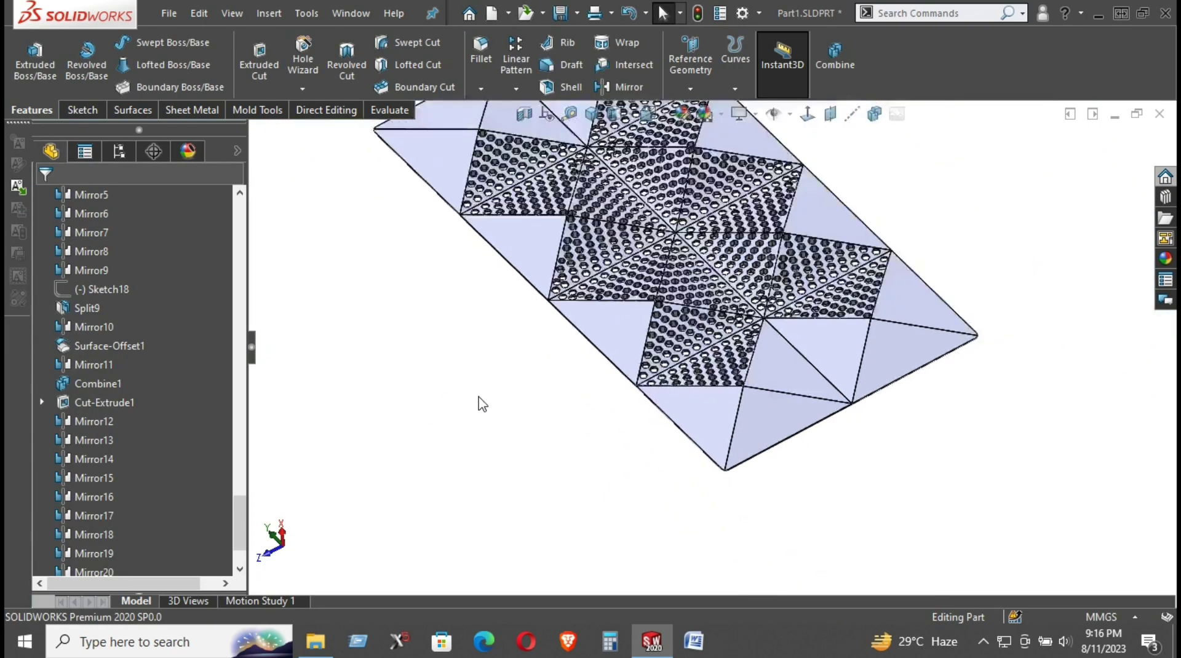
pyautogui.scroll(1, 489, 400)
pyautogui.moveTo(773, 365)
pyautogui.mouseDown(button='middle')
pyautogui.moveTo(742, 372)
pyautogui.moveTo(738, 266)
pyautogui.moveTo(776, 222)
pyautogui.moveTo(772, 398)
pyautogui.mouseUp(button='middle')
pyautogui.scroll(-2, 782, 287)
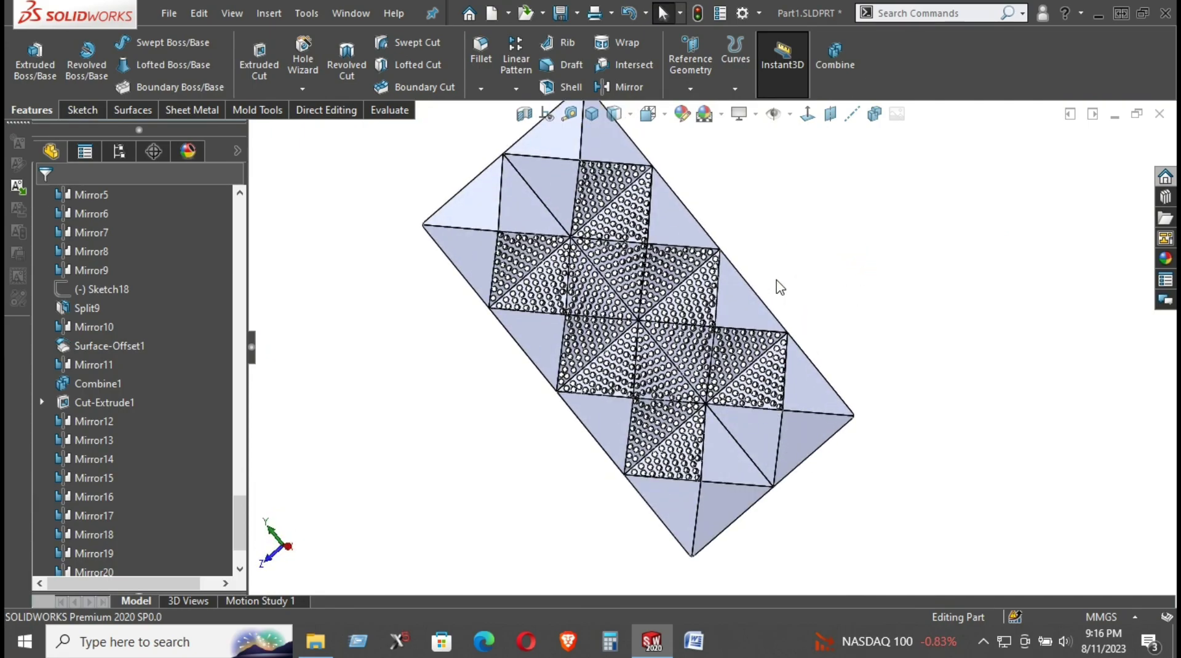
pyautogui.scroll(-2, 781, 284)
pyautogui.scroll(2, 775, 310)
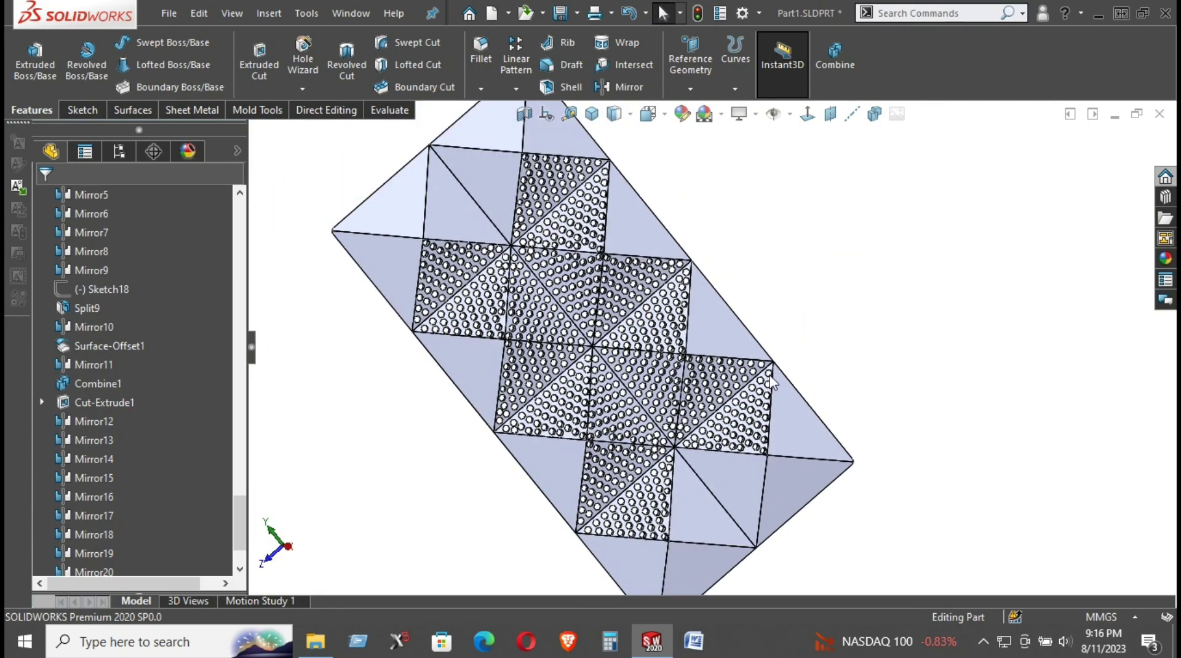
pyautogui.scroll(-3, 689, 413)
pyautogui.moveTo(697, 375); pyautogui.dragTo(672, 162, button='middle')
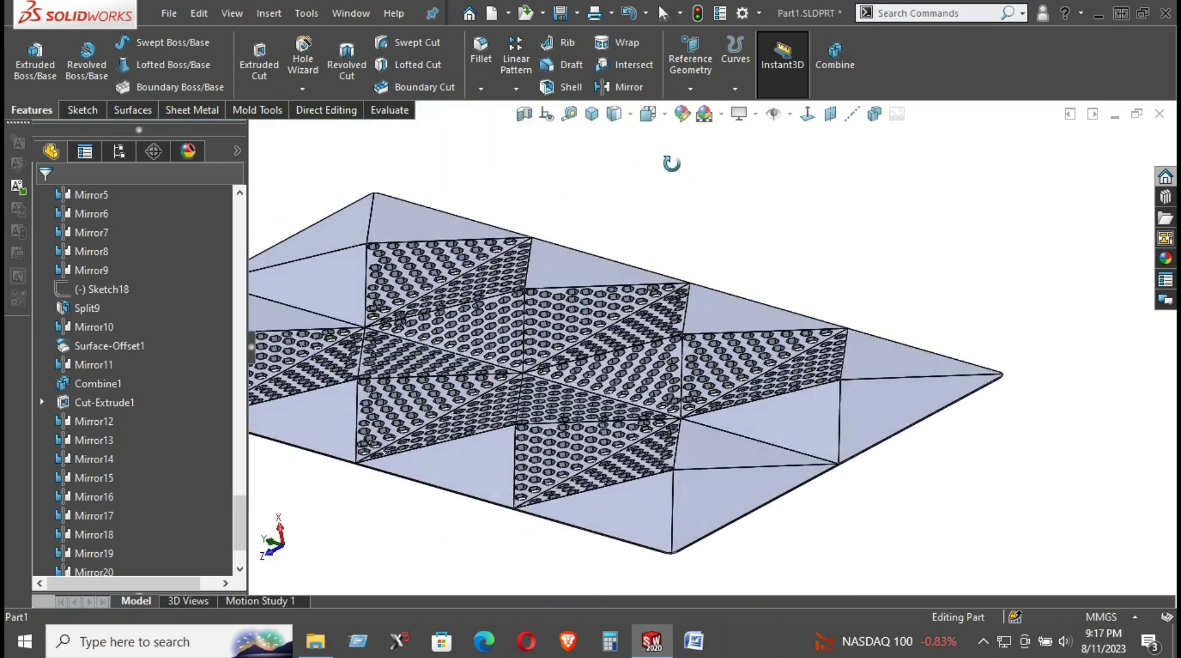
pyautogui.moveTo(672, 162); pyautogui.dragTo(678, 198, button='middle')
# Look closely at the perforated triangles, then return the model to isometric view.
pyautogui.scroll(-3, 456, 258)
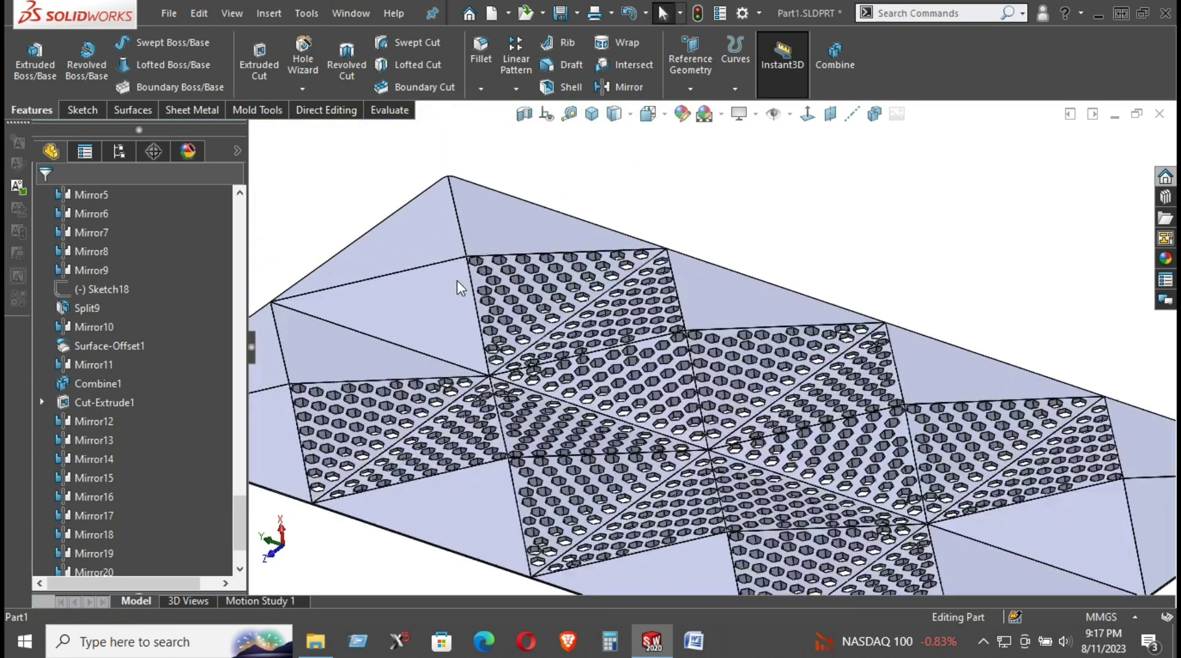
pyautogui.scroll(-2, 507, 313)
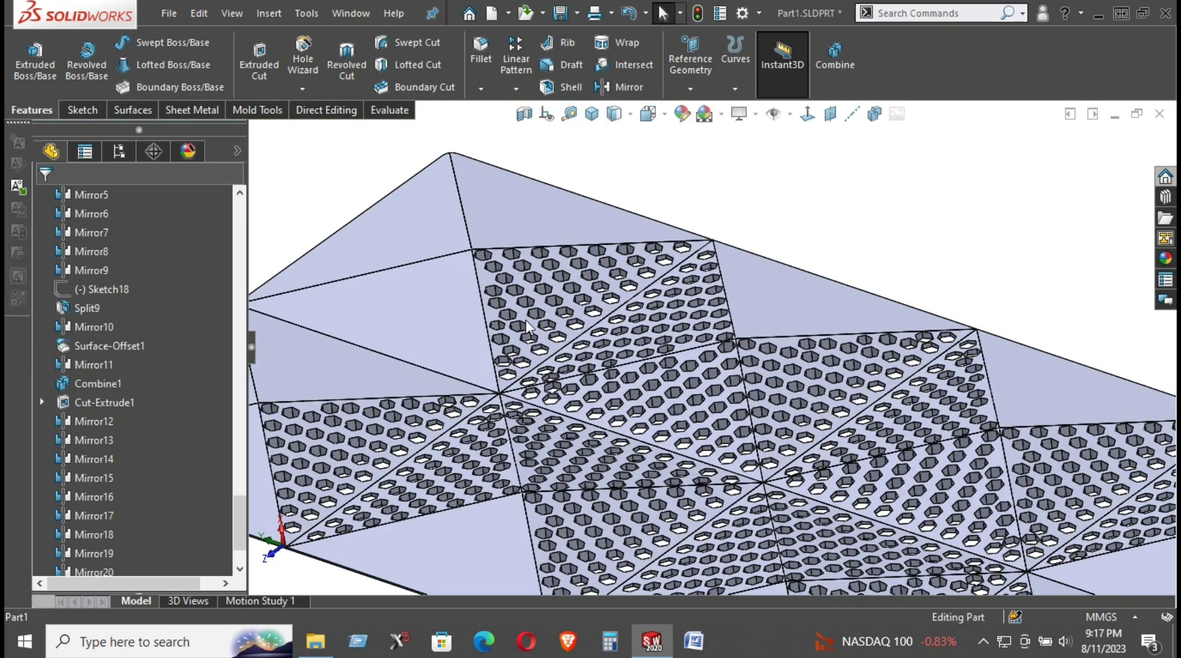
pyautogui.click(527, 326)
pyautogui.moveTo(528, 326); pyautogui.dragTo(486, 394, button='middle')
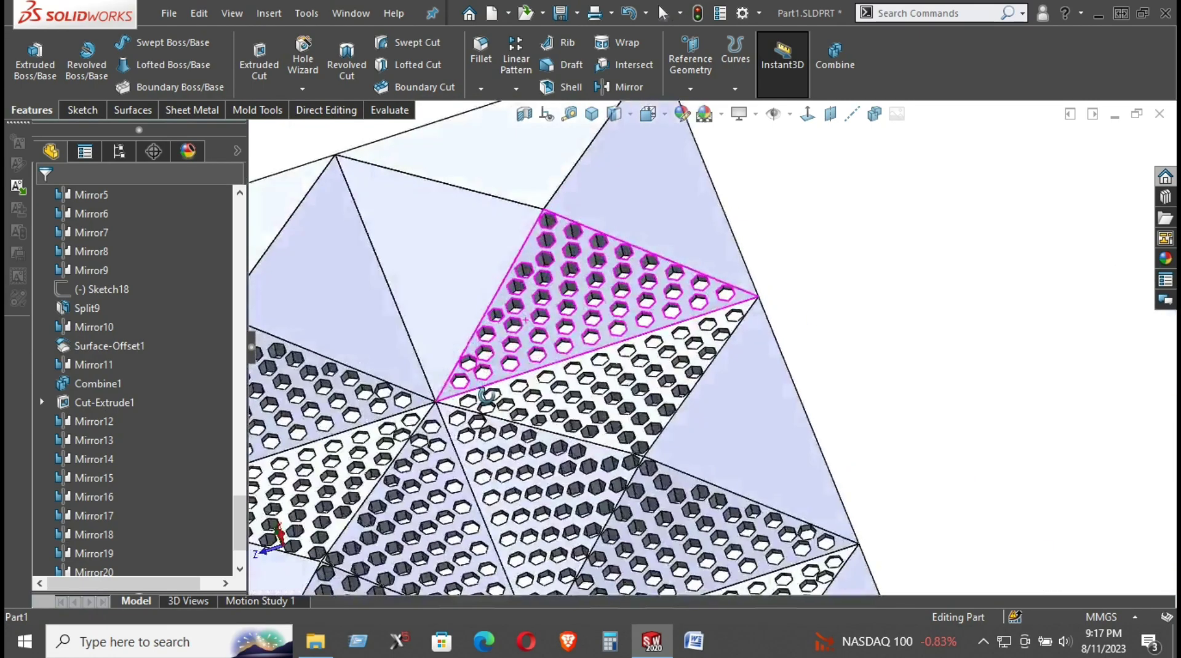
pyautogui.scroll(5, 486, 394)
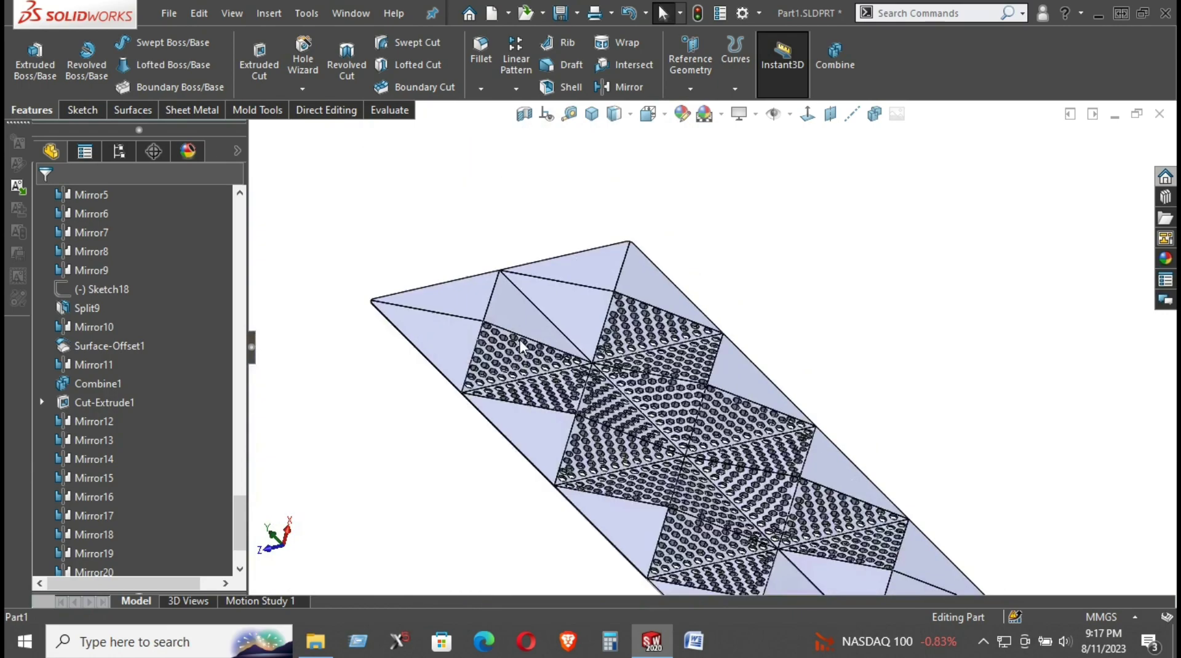
pyautogui.moveTo(522, 347)
pyautogui.mouseDown(button='middle')
pyautogui.moveTo(586, 255)
pyautogui.moveTo(527, 295)
pyautogui.moveTo(557, 399)
pyautogui.moveTo(780, 418)
pyautogui.moveTo(833, 350)
pyautogui.moveTo(684, 132)
pyautogui.mouseUp(button='middle')
pyautogui.click(599, 117)
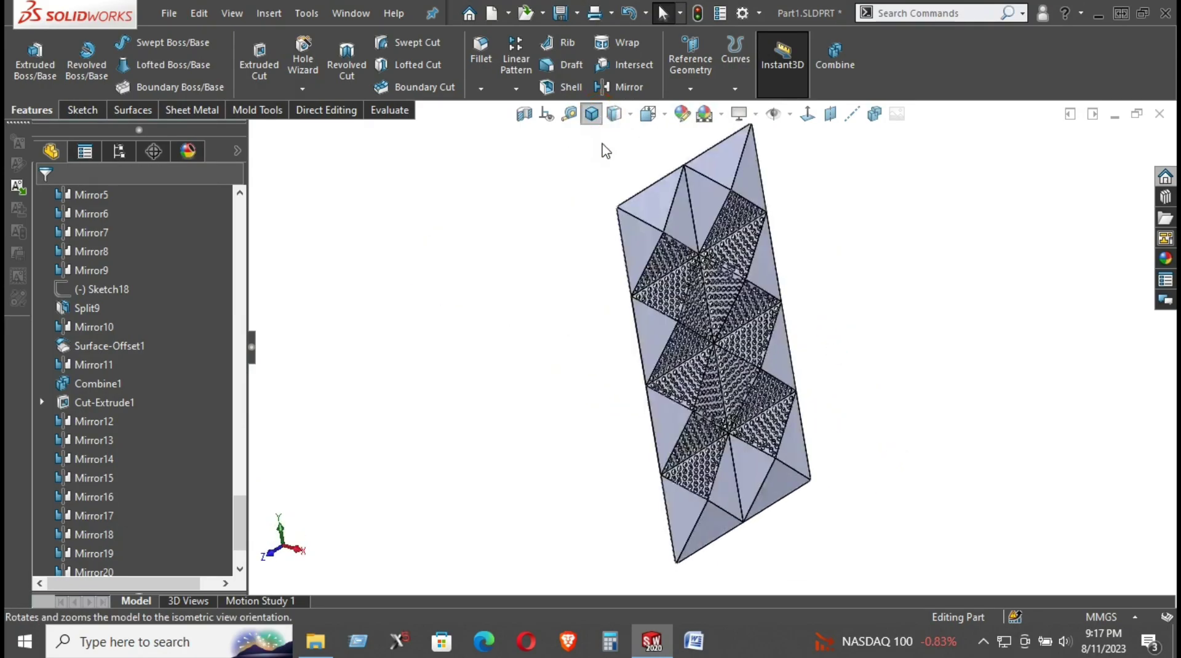